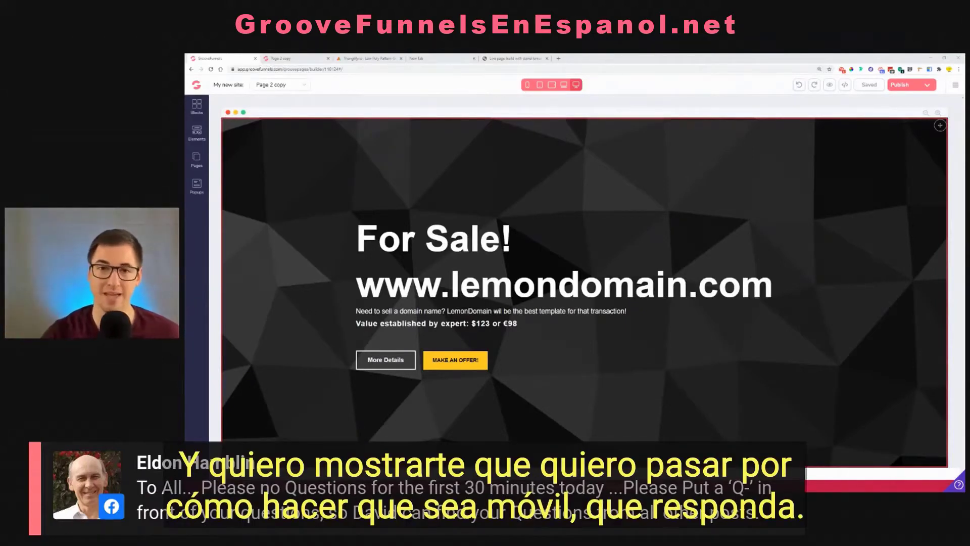
# Check the For Sale page at the laptop, tablet and phone widths, return to desktop width, and view its preview
pyautogui.click(564, 85)
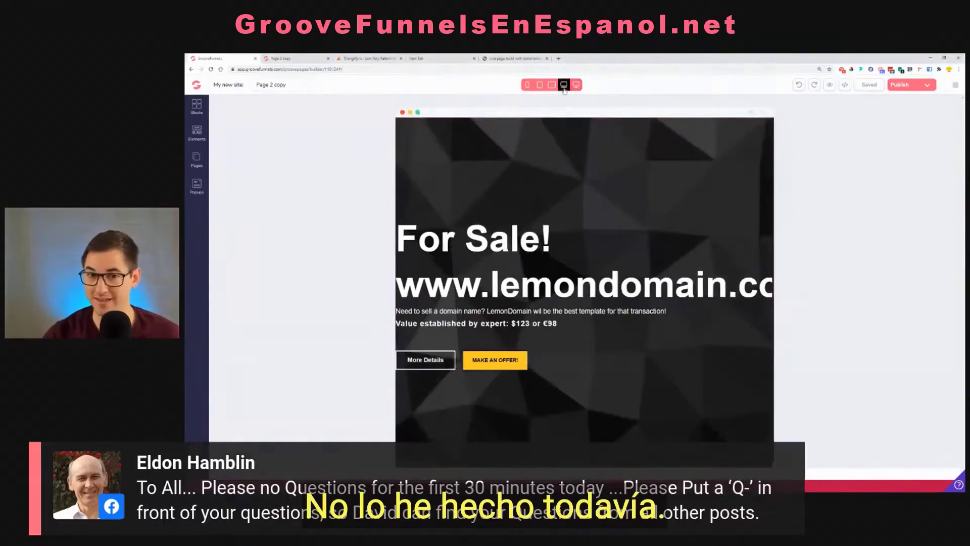
pyautogui.click(552, 84)
pyautogui.click(540, 84)
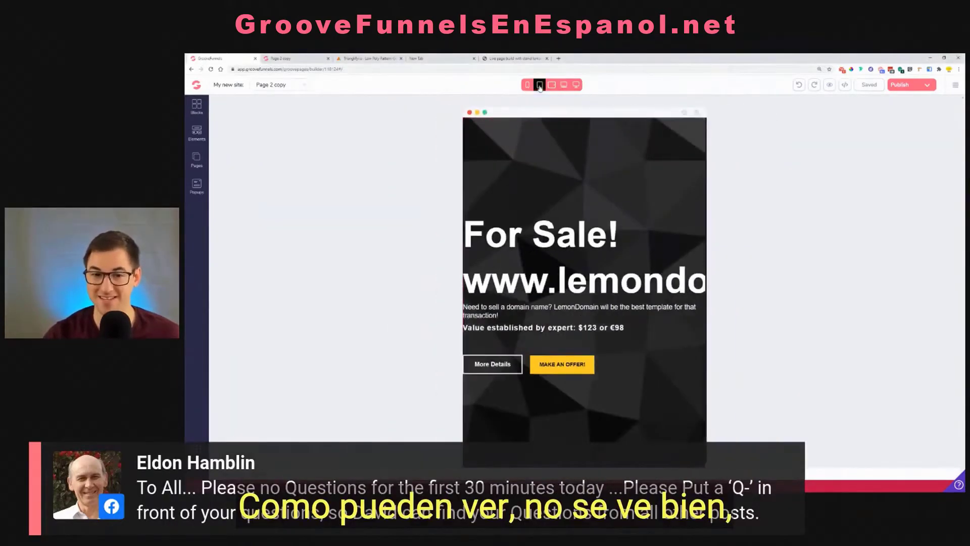
pyautogui.click(527, 84)
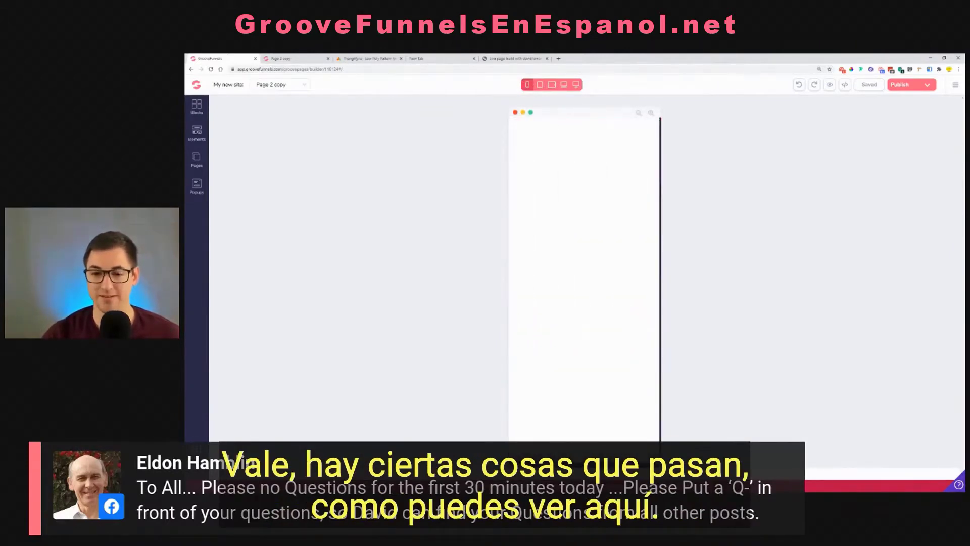
pyautogui.click(576, 84)
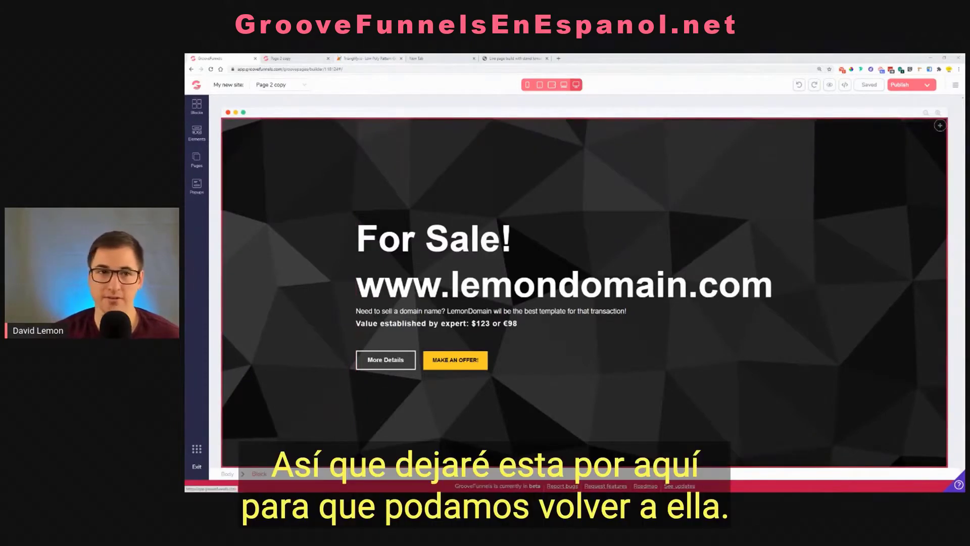
pyautogui.click(278, 58)
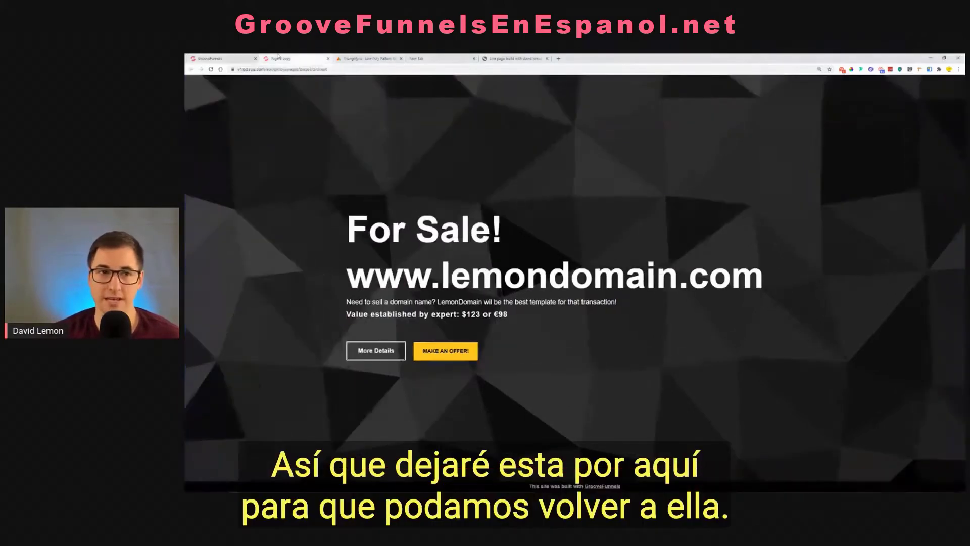
pyautogui.click(240, 57)
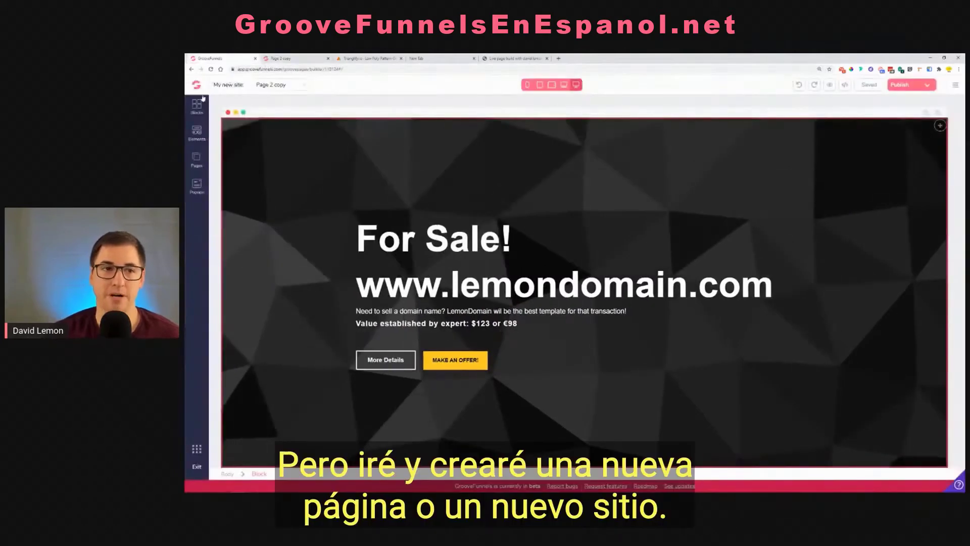
# Leave the For Sale page for the site list and create a new site from the Blank Template
pyautogui.click(196, 84)
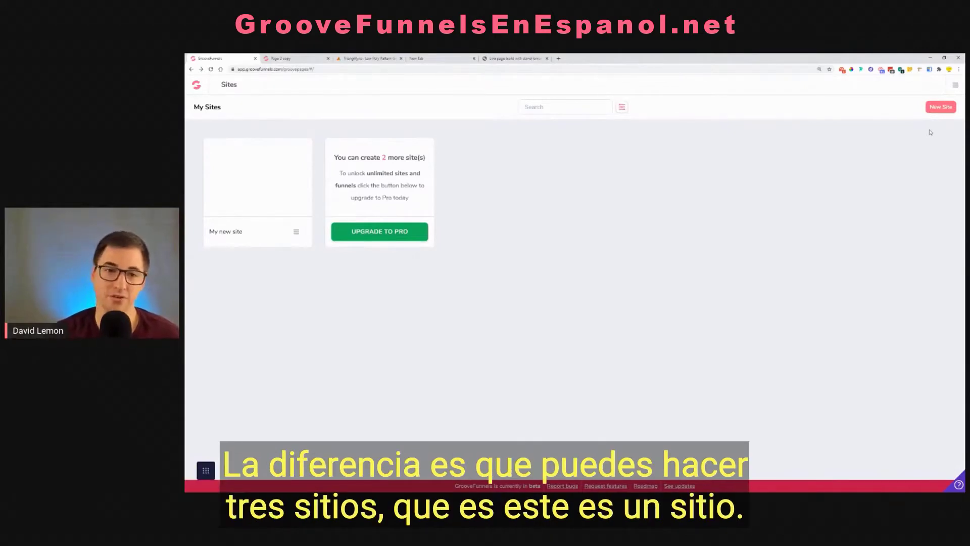
pyautogui.moveTo(211, 188)
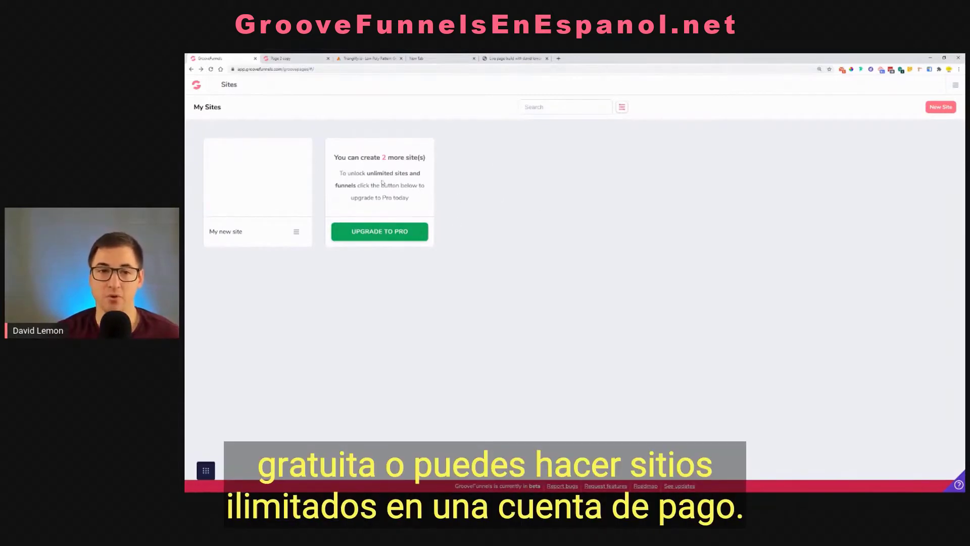
pyautogui.moveTo(366, 173); pyautogui.dragTo(417, 181)
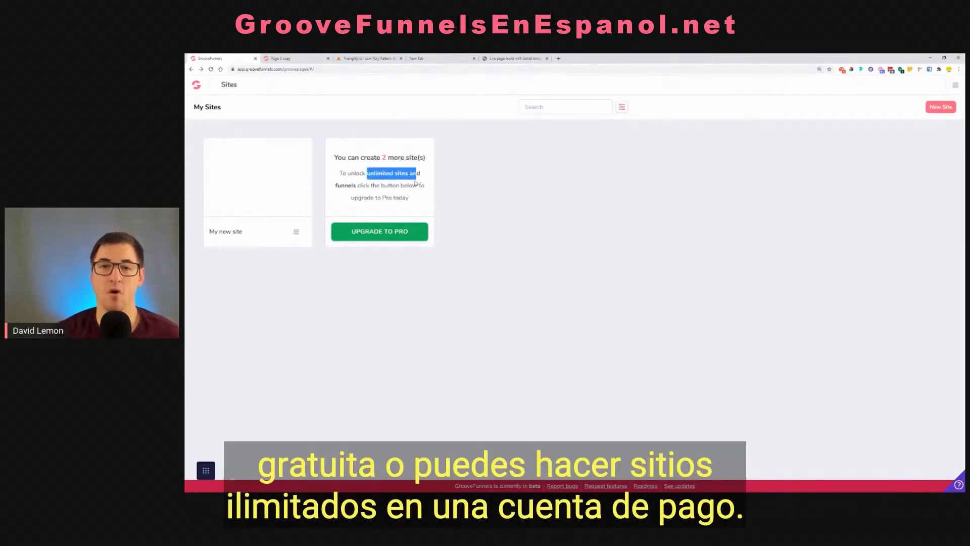
pyautogui.click(941, 107)
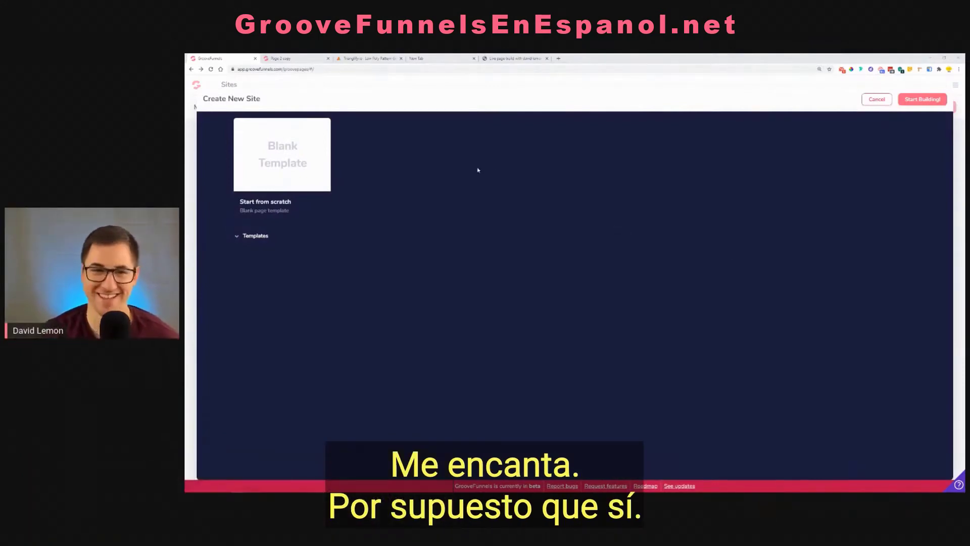
pyautogui.click(325, 166)
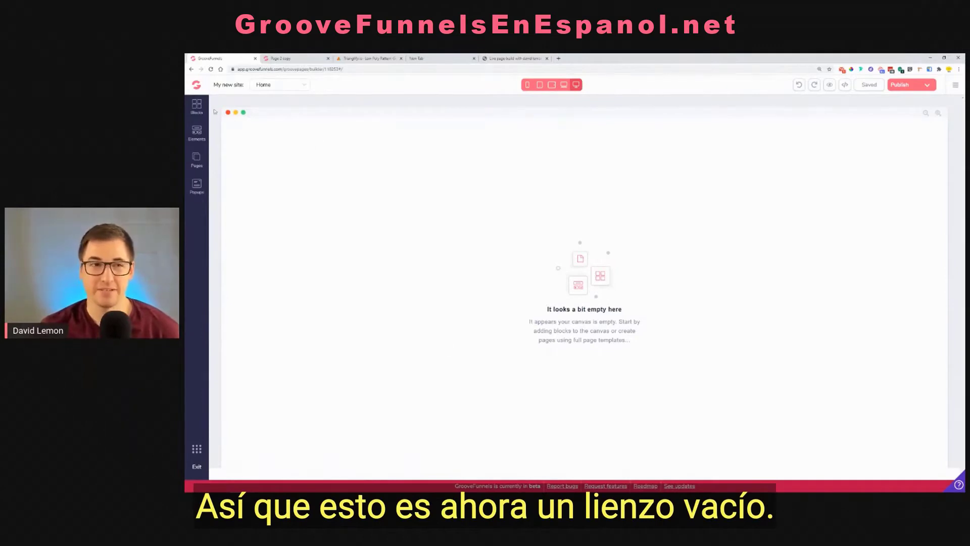
# Add an Empty container block from the Empty wireframes to the blank Home page
pyautogui.click(196, 106)
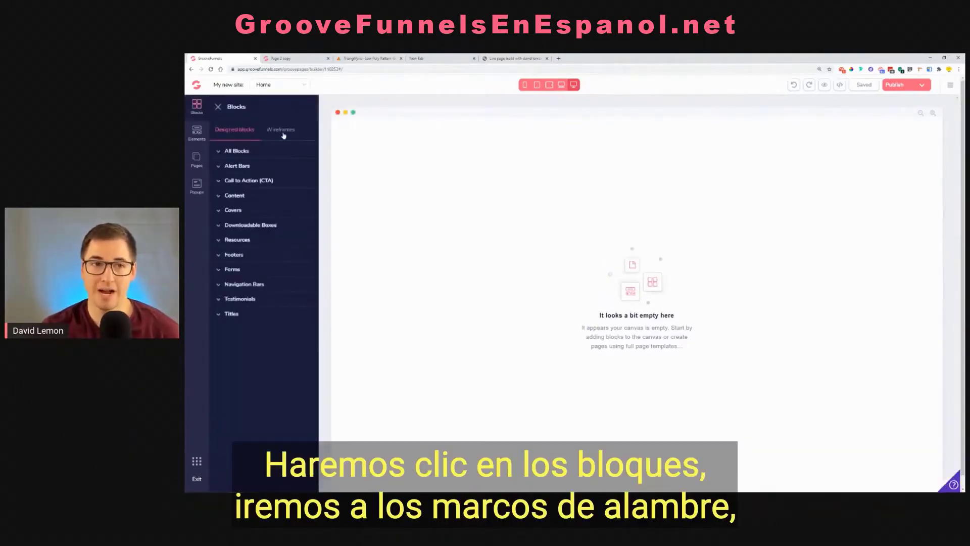
pyautogui.click(238, 150)
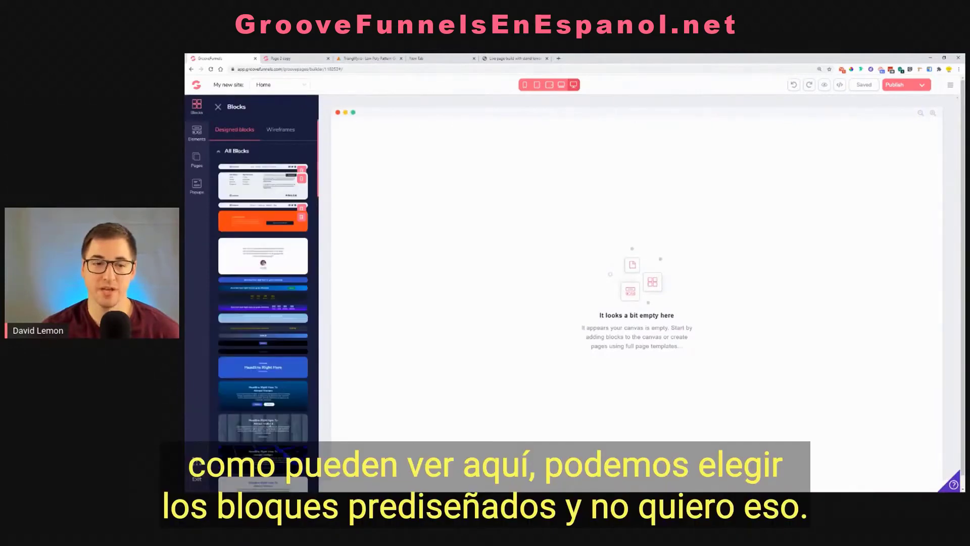
pyautogui.scroll(-10, 264, 265)
pyautogui.scroll(10, 264, 265)
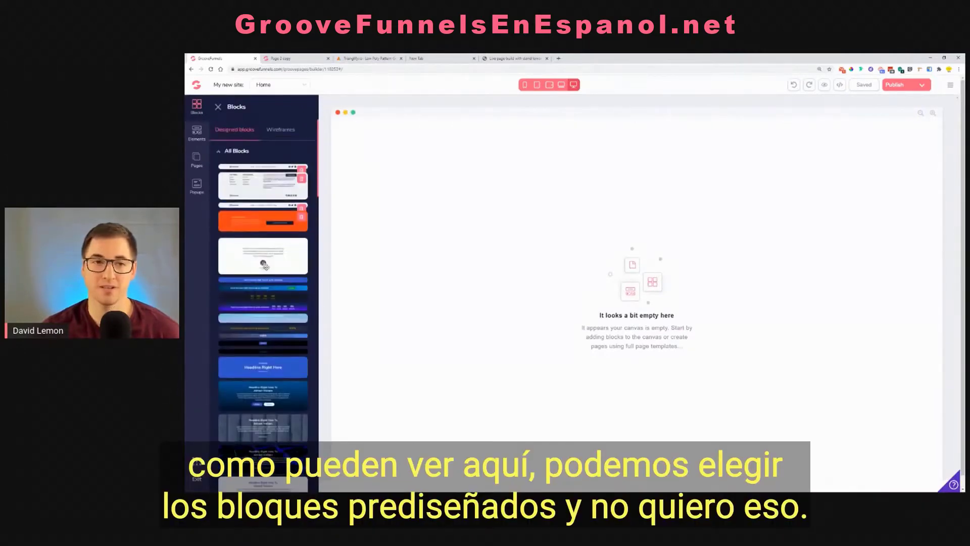
pyautogui.click(284, 133)
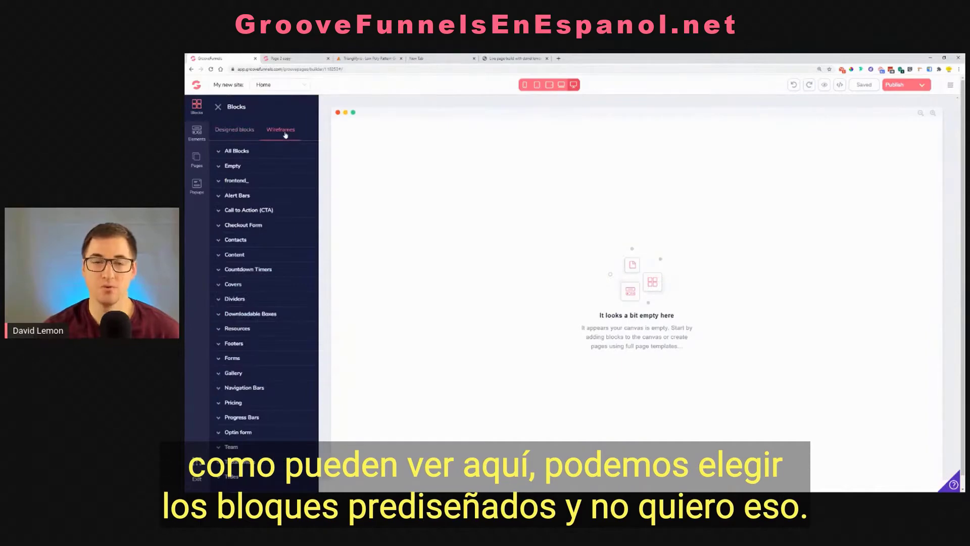
pyautogui.click(282, 167)
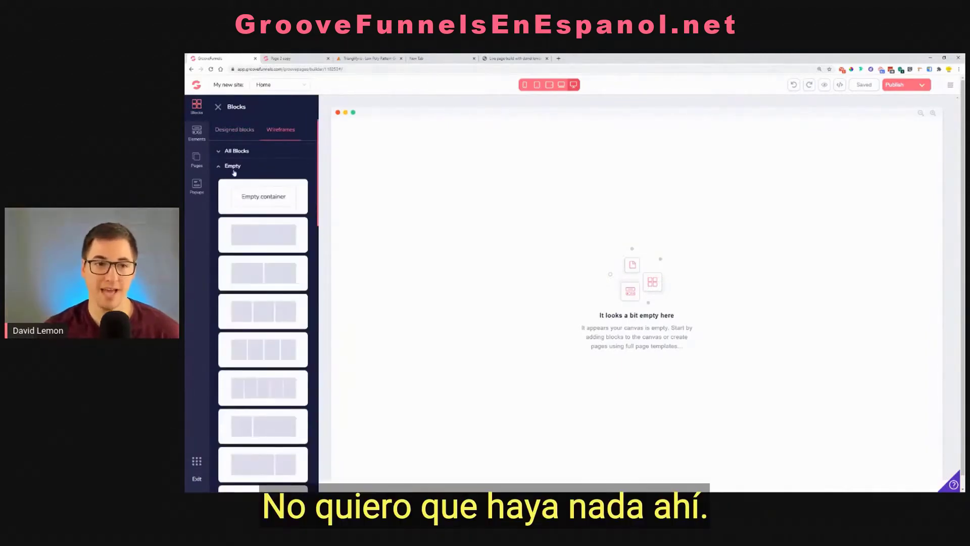
pyautogui.moveTo(257, 197); pyautogui.dragTo(564, 188)
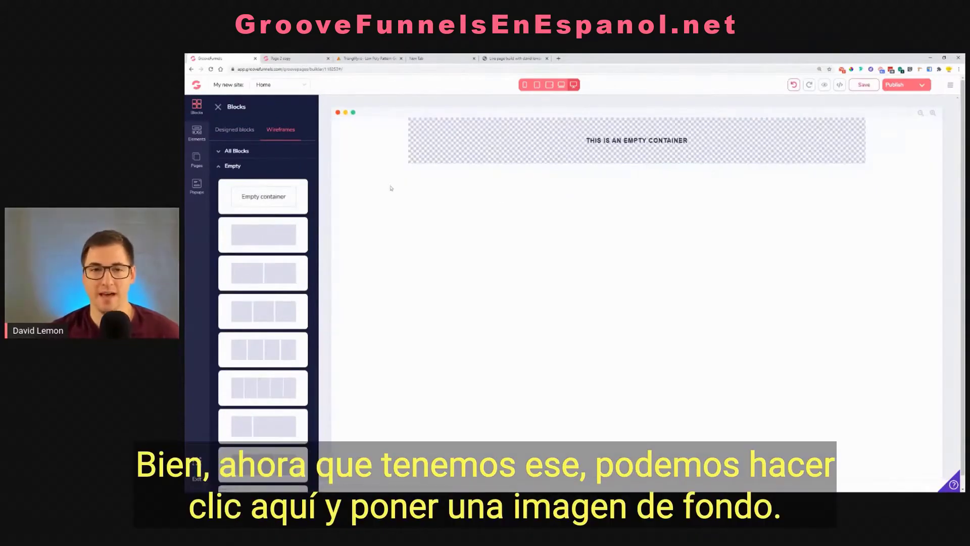
# Set the empty container block's background color to black (#000000)
pyautogui.click(368, 147)
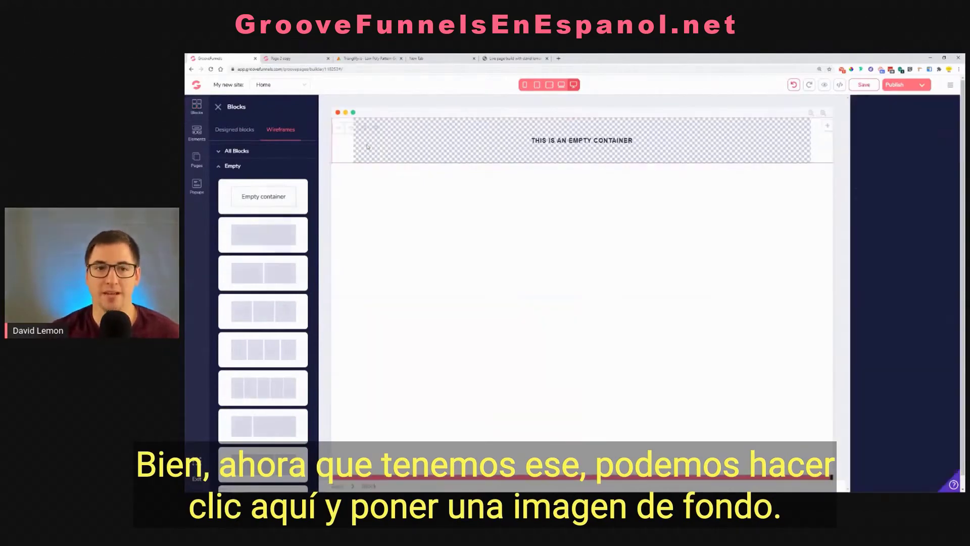
pyautogui.click(910, 253)
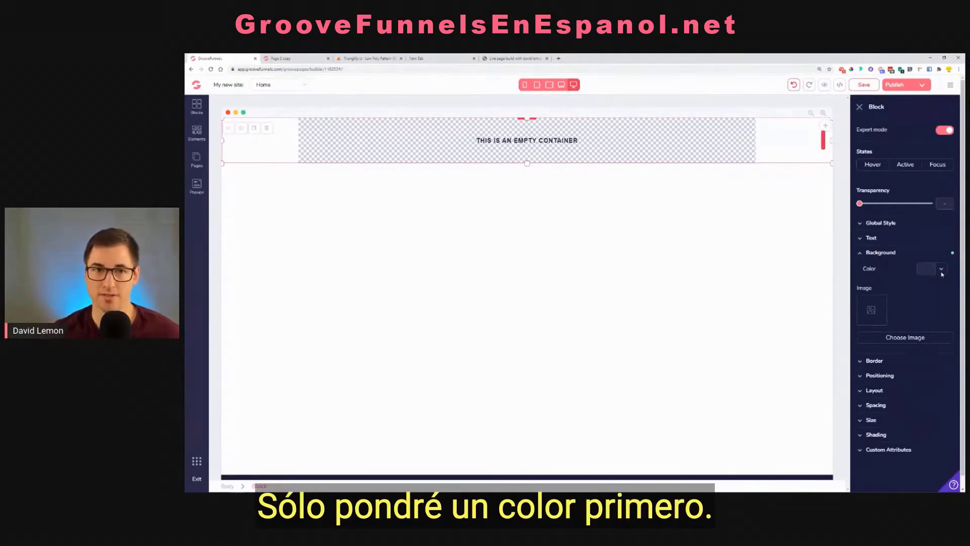
pyautogui.click(941, 271)
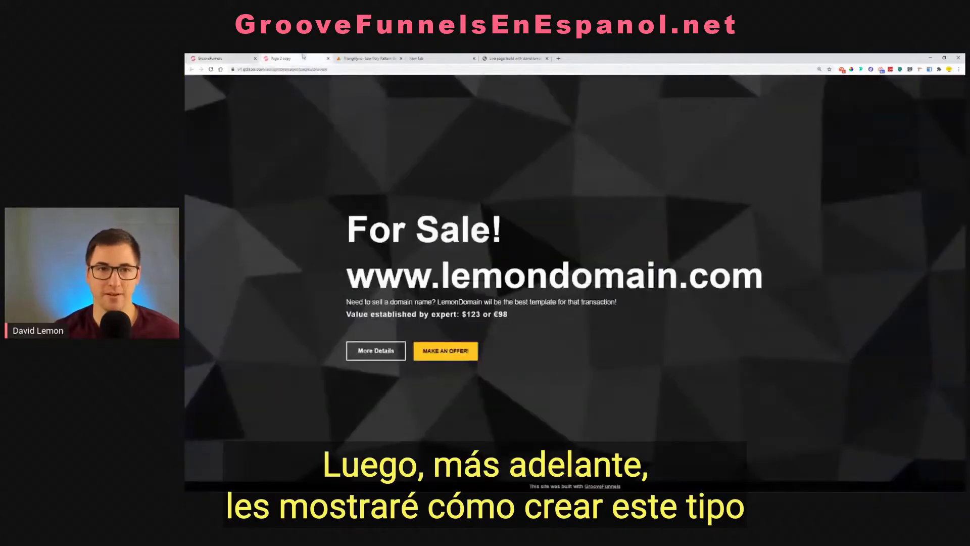
pyautogui.click(288, 59)
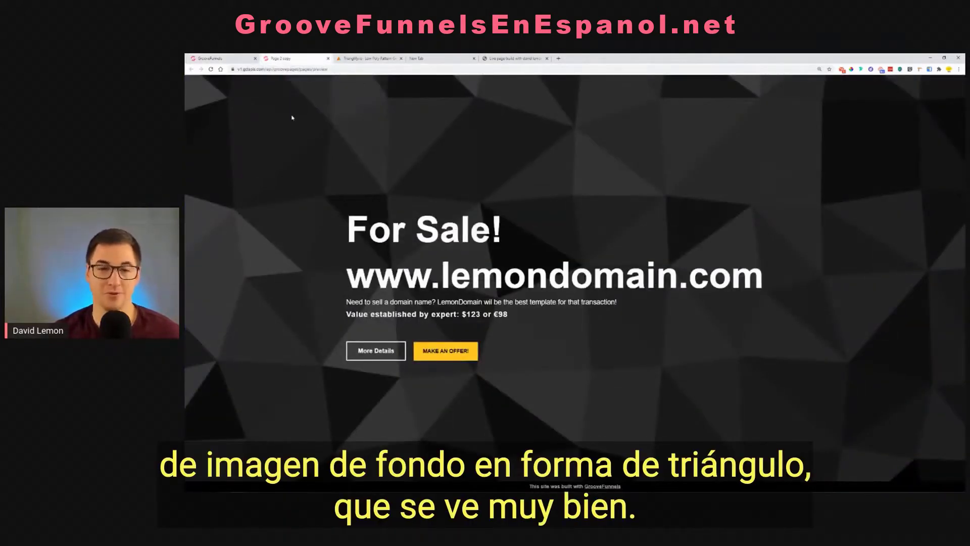
pyautogui.click(221, 57)
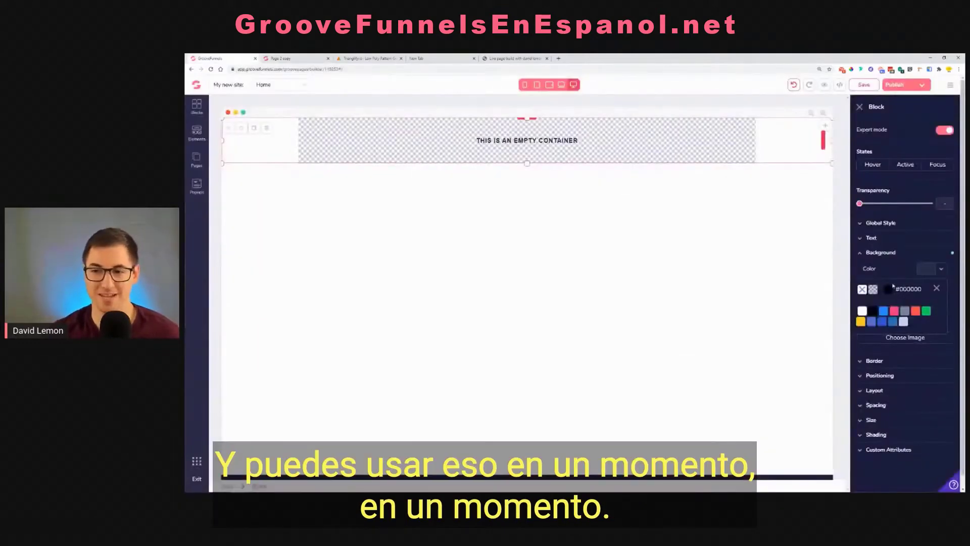
pyautogui.click(874, 311)
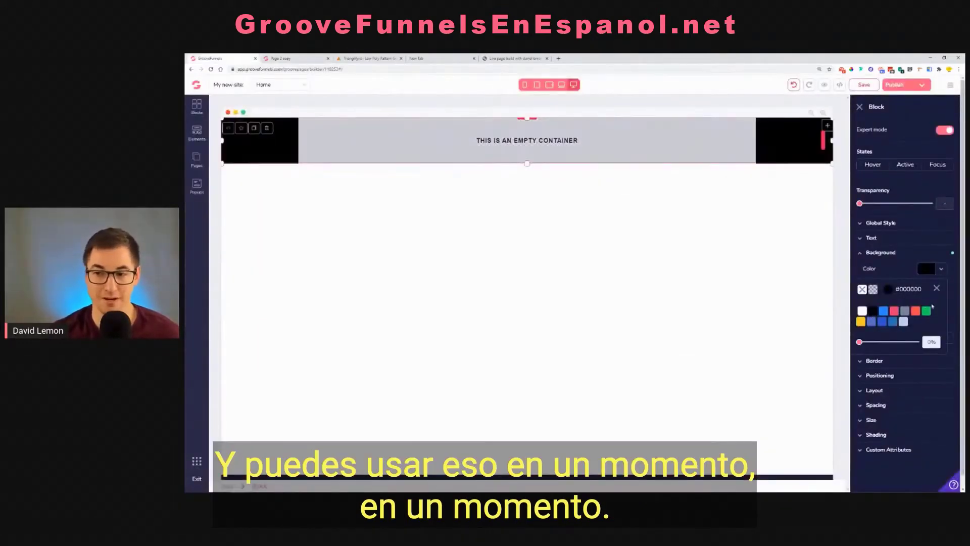
pyautogui.click(937, 290)
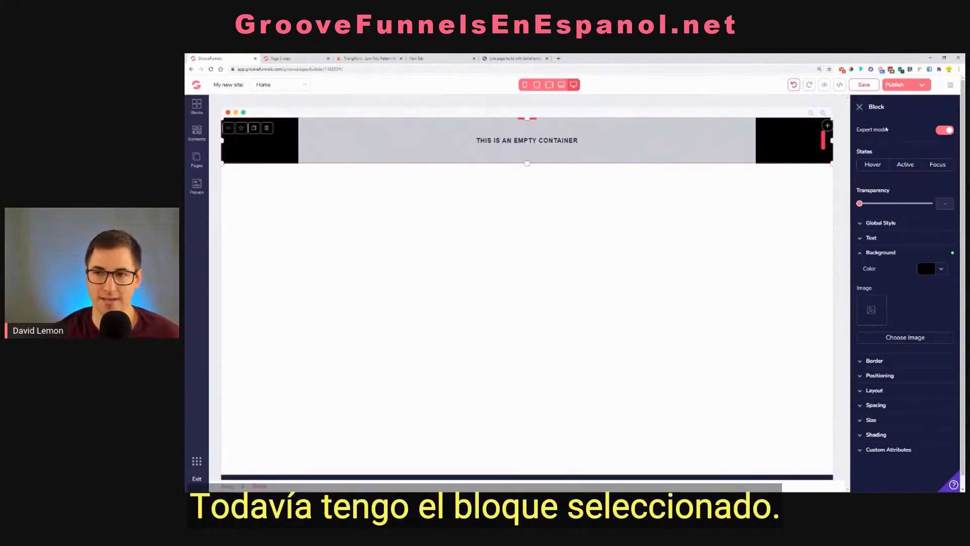
# Set the block's height to 100vh, using the Relative to page option
pyautogui.hotkey('ctrl', '+')
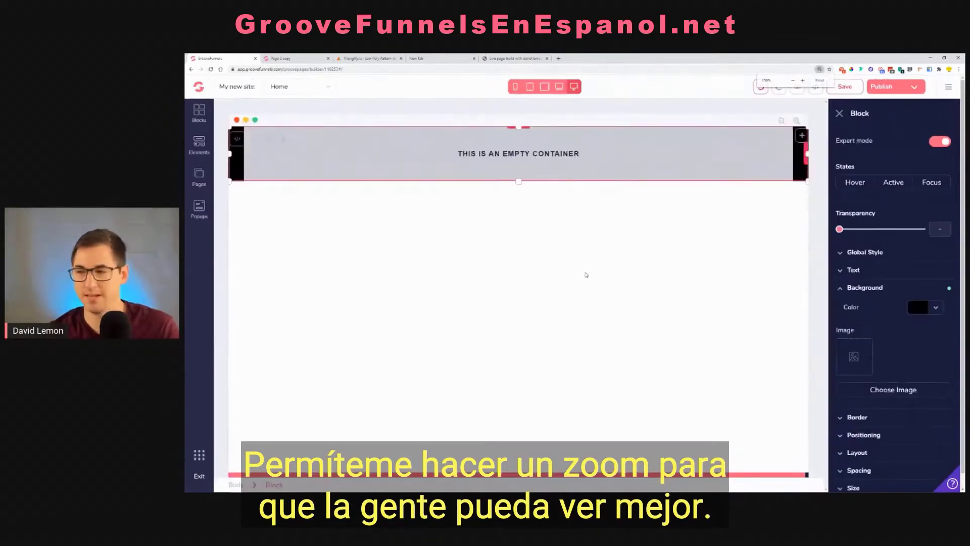
pyautogui.hotkey('ctrl', '+')
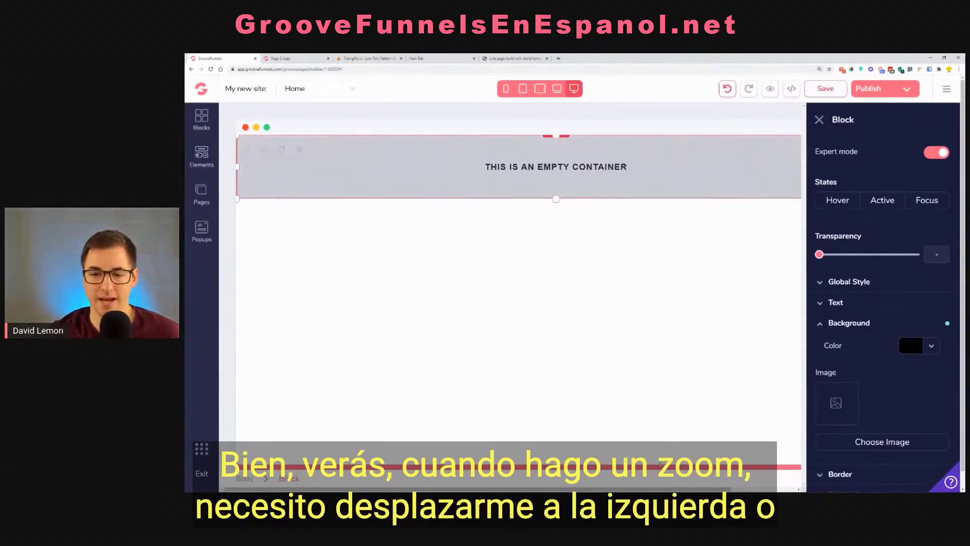
pyautogui.moveTo(669, 489)
pyautogui.mouseDown()
pyautogui.moveTo(736, 489)
pyautogui.moveTo(646, 479)
pyautogui.moveTo(736, 485)
pyautogui.moveTo(662, 485)
pyautogui.mouseUp()
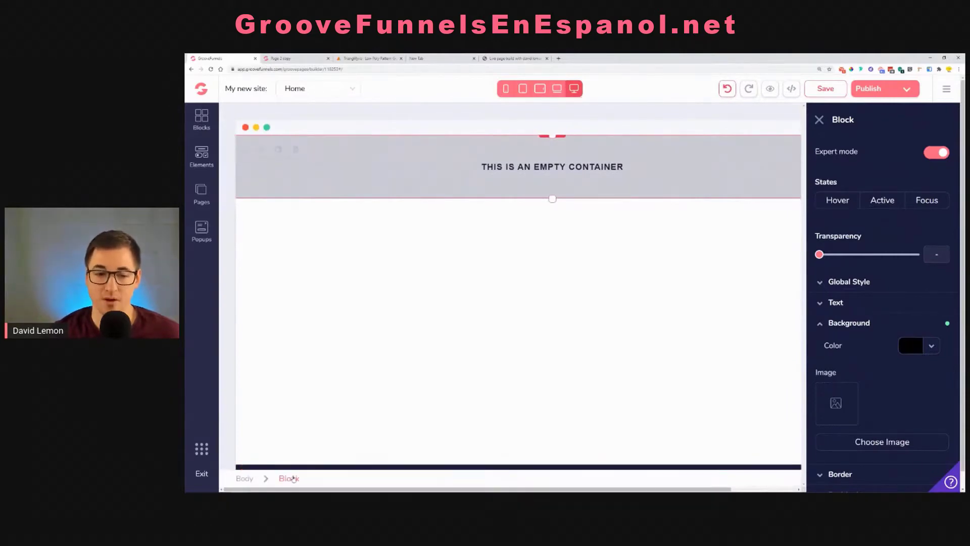
pyautogui.moveTo(857, 121); pyautogui.dragTo(831, 120)
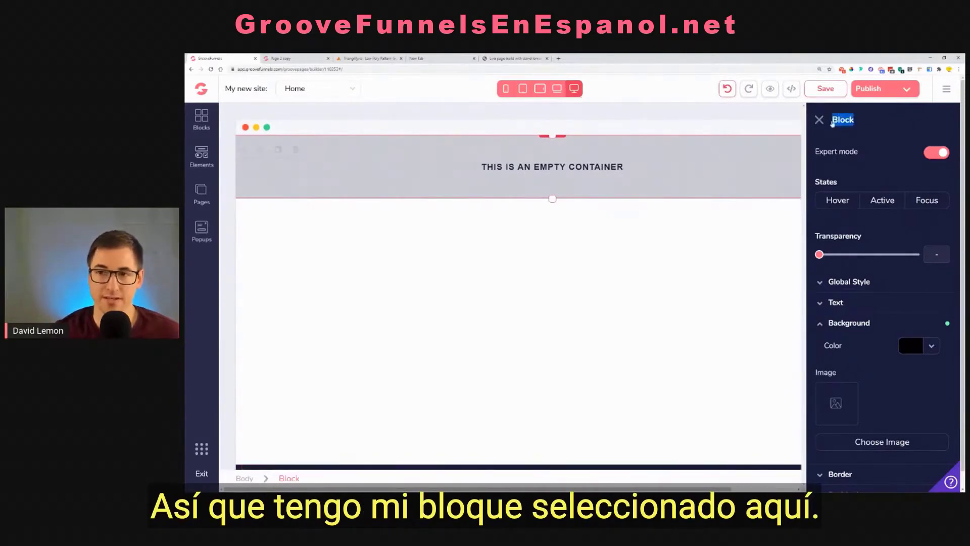
pyautogui.scroll(-3, 864, 253)
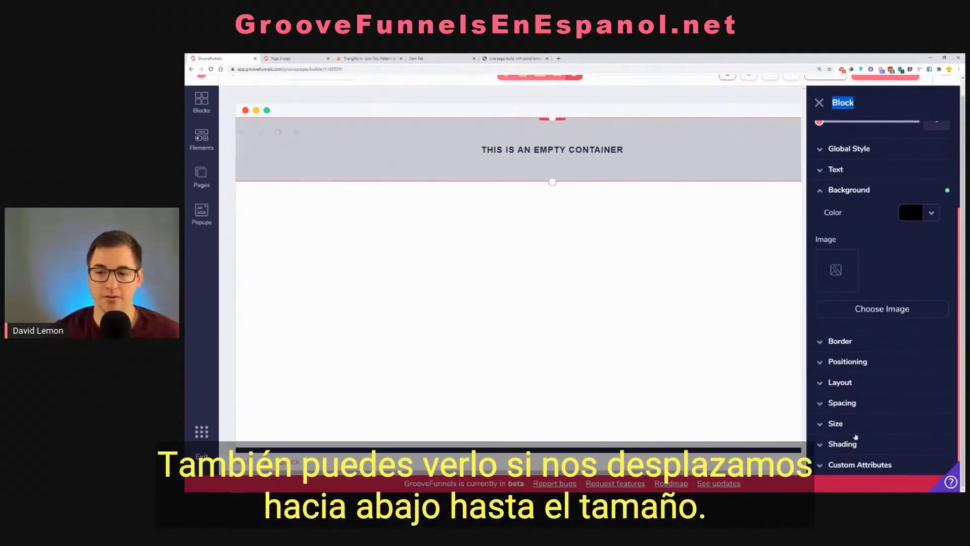
pyautogui.click(849, 426)
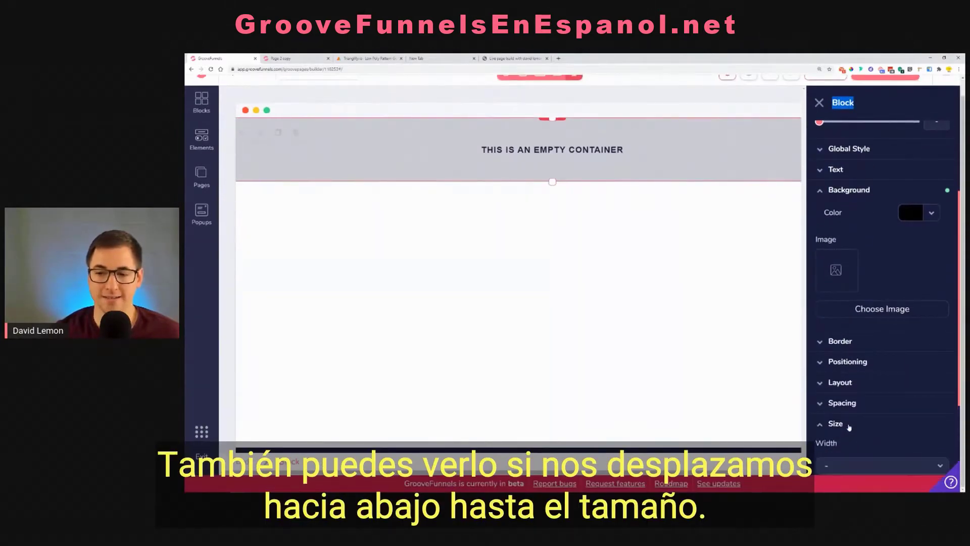
pyautogui.scroll(-2, 859, 419)
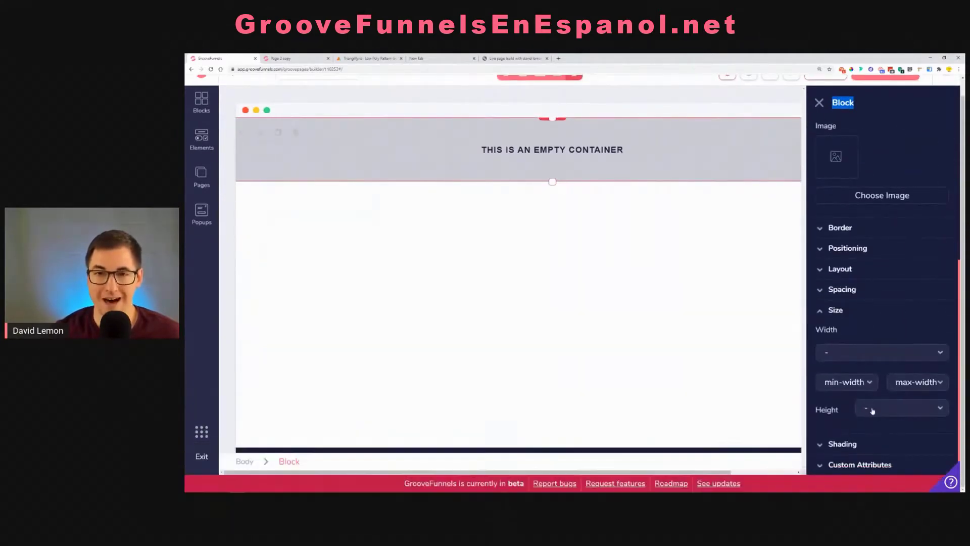
pyautogui.click(873, 410)
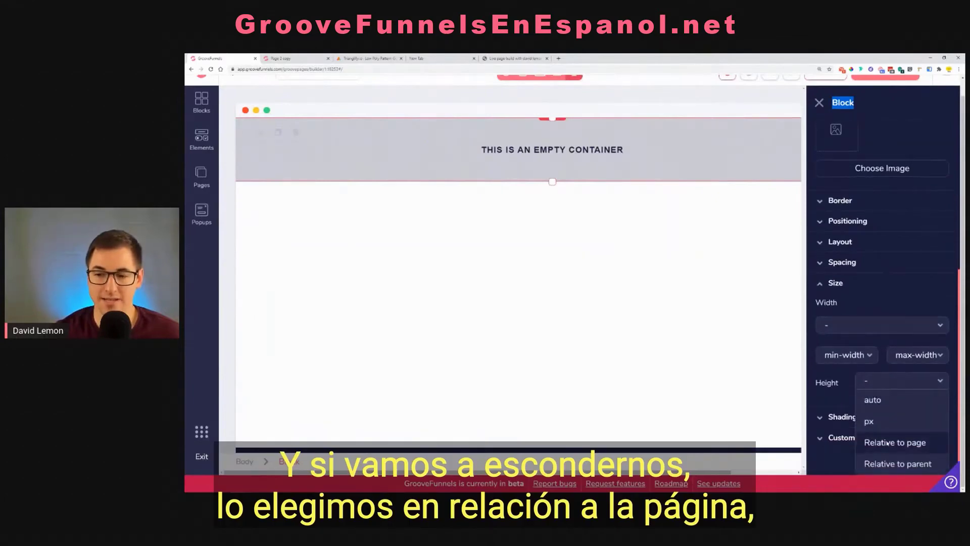
pyautogui.click(888, 444)
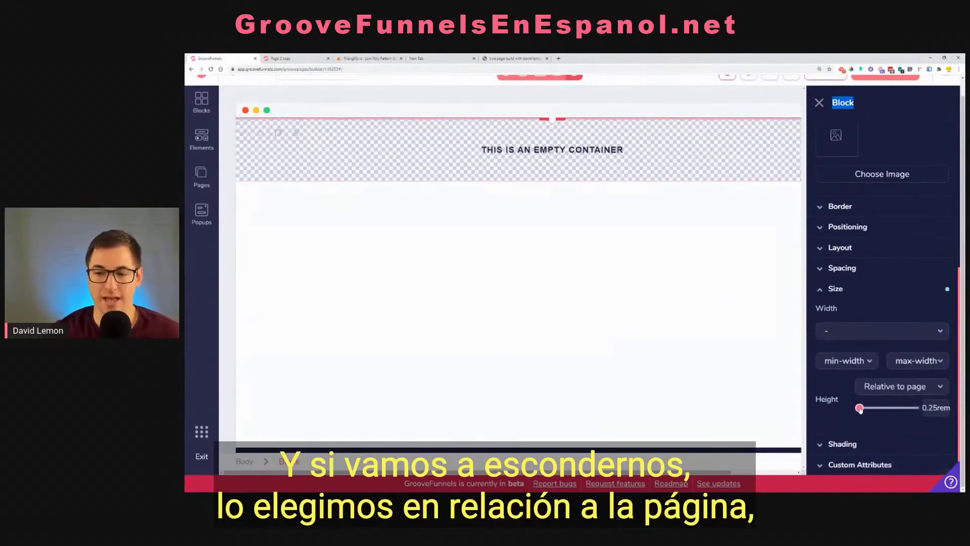
pyautogui.moveTo(860, 408); pyautogui.dragTo(943, 408)
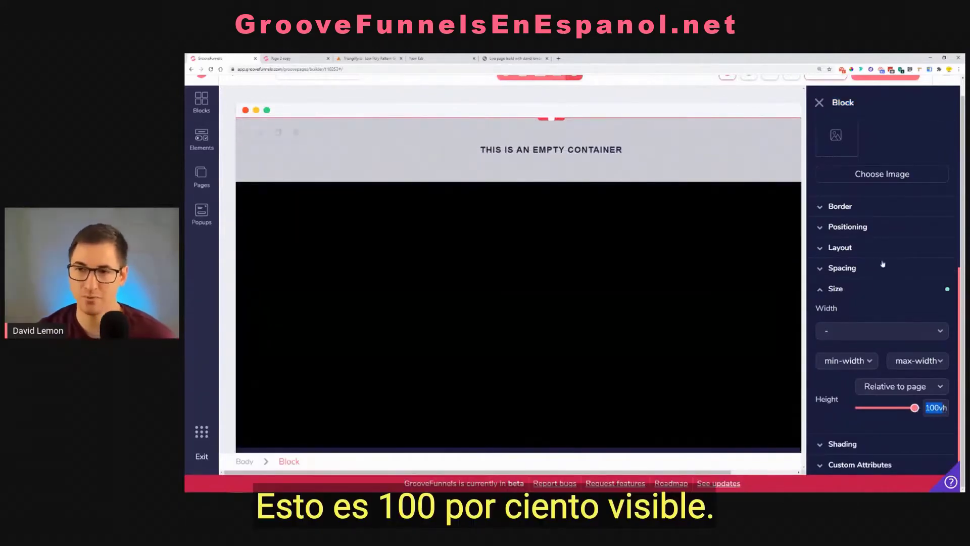
pyautogui.hotkey('ctrl', '-')
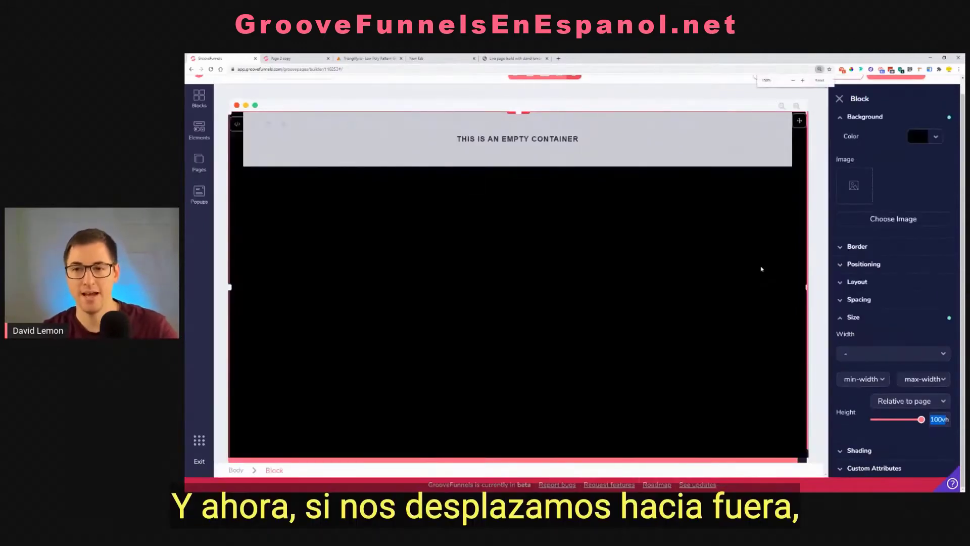
# Check how the full-height black block fills the page at the laptop, tablet and mobile screen sizes, ending back on the desktop size
pyautogui.hotkey('ctrl', '-')
pyautogui.hotkey('ctrl', '+')
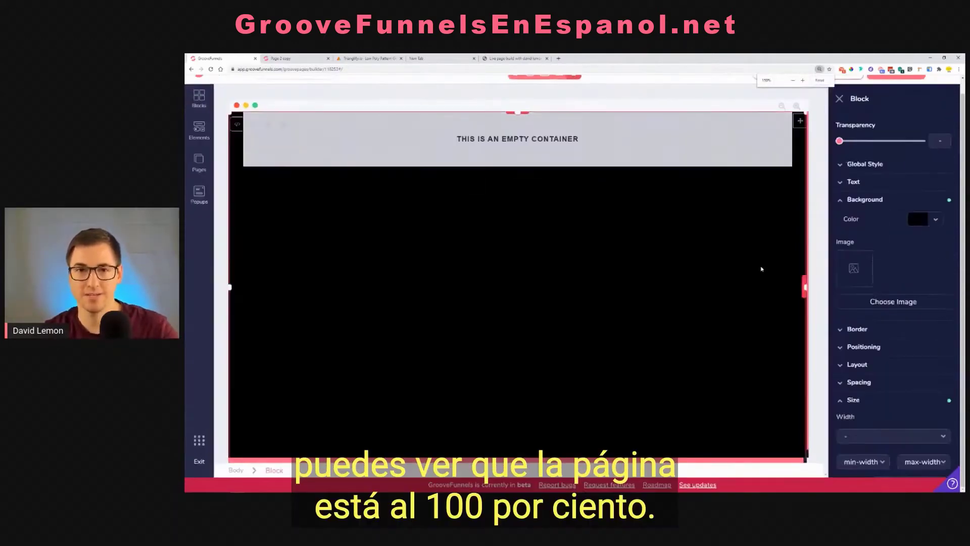
pyautogui.scroll(-2, 629, 340)
pyautogui.scroll(3, 628, 304)
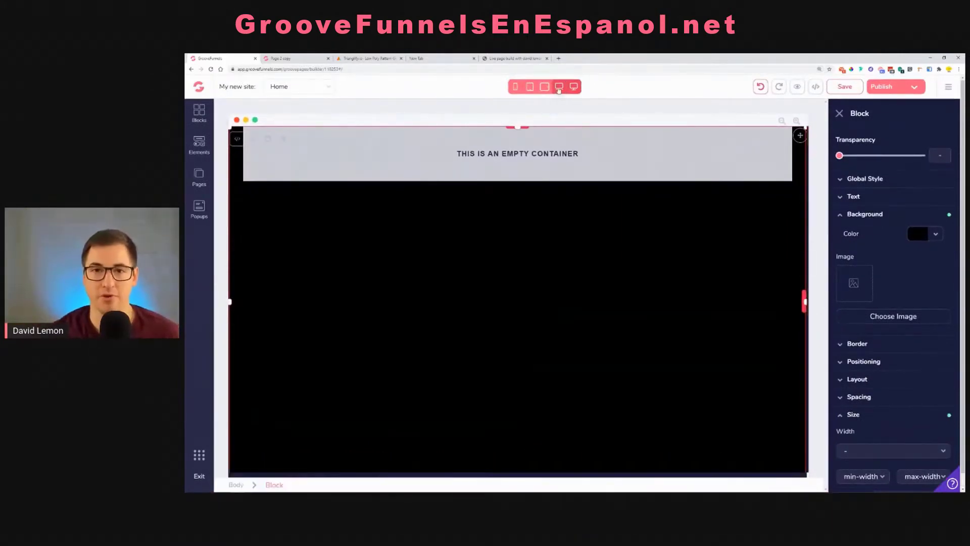
pyautogui.click(559, 87)
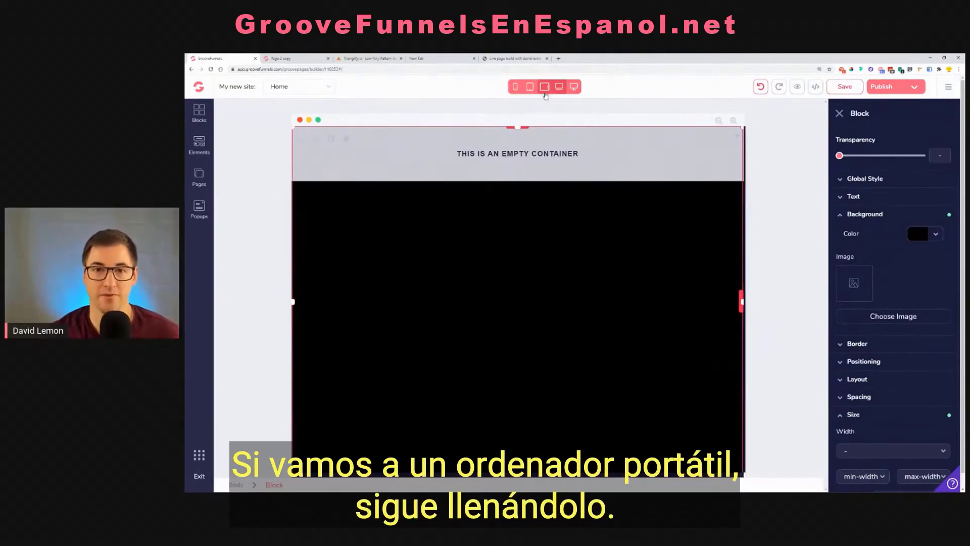
pyautogui.click(544, 92)
pyautogui.click(529, 91)
pyautogui.click(516, 88)
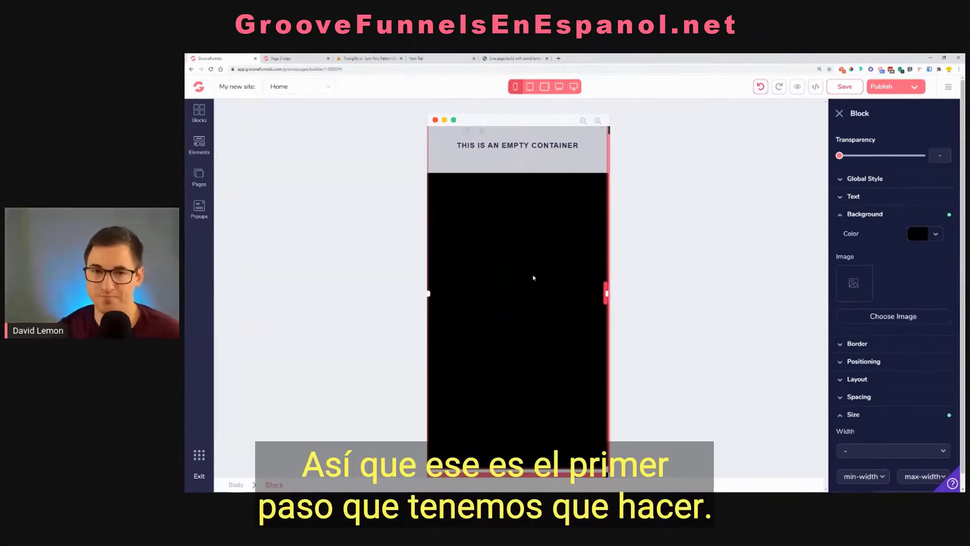
pyautogui.click(574, 87)
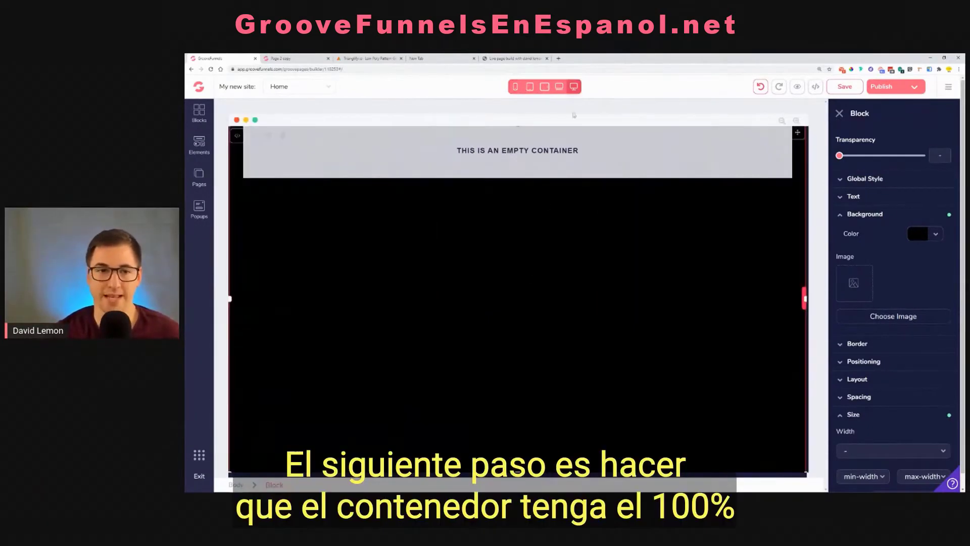
# Select the empty container inside the black block and consult the finished For Sale page for the placement of its content
pyautogui.click(494, 160)
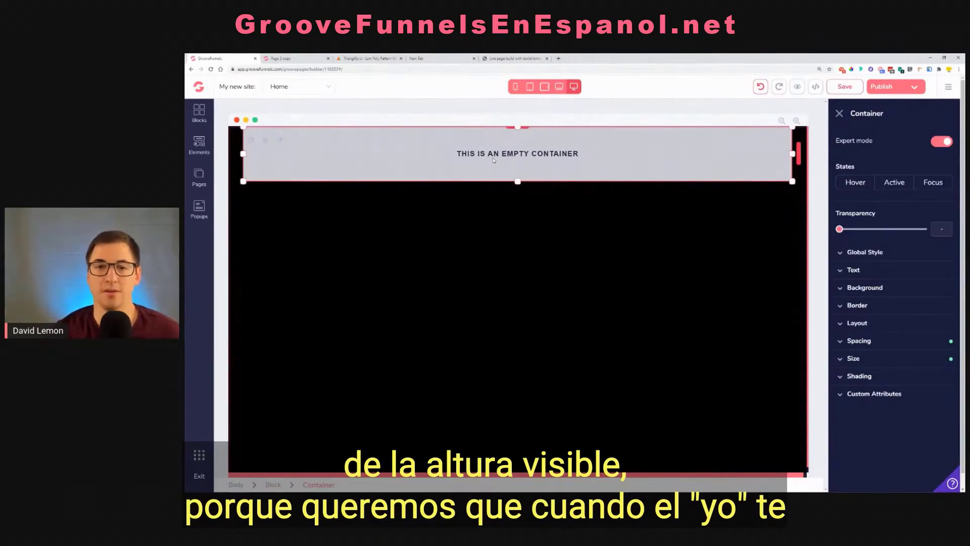
pyautogui.click(303, 58)
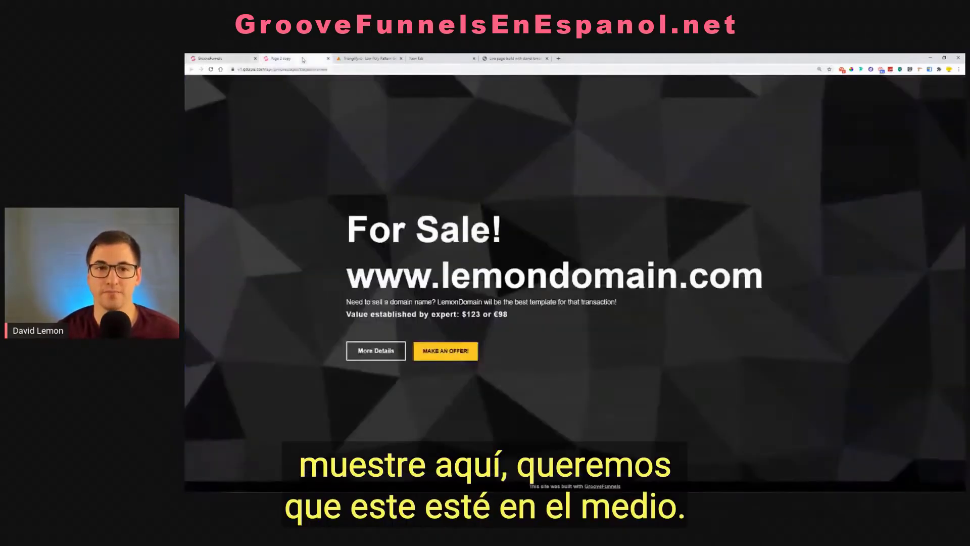
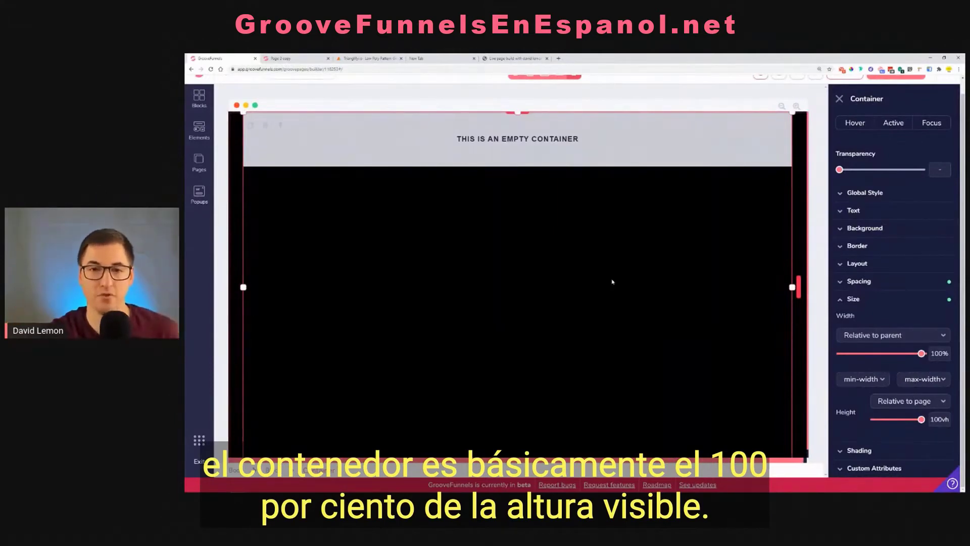
# Check the full-height container at each screen size from mobile up to desktop
pyautogui.click(516, 76)
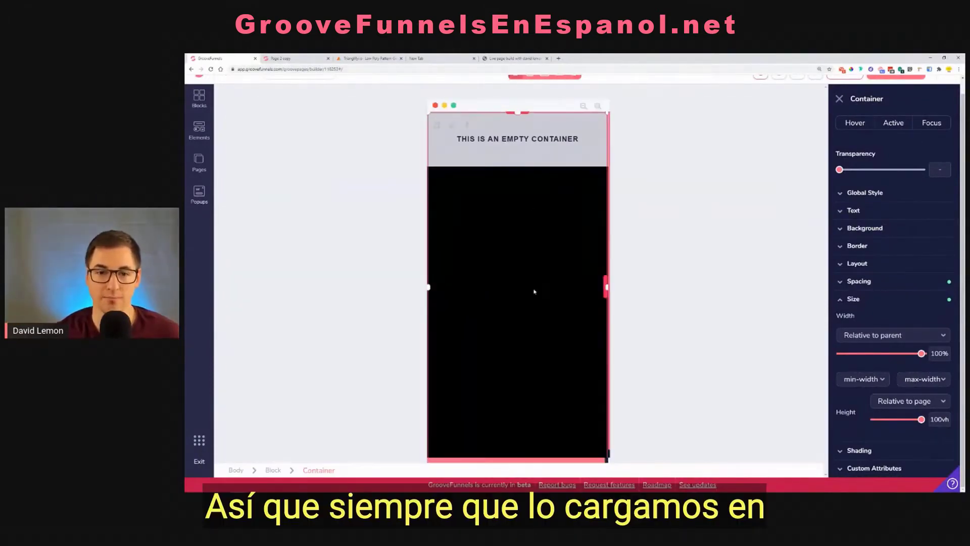
pyautogui.scroll(1, 530, 113)
pyautogui.click(529, 87)
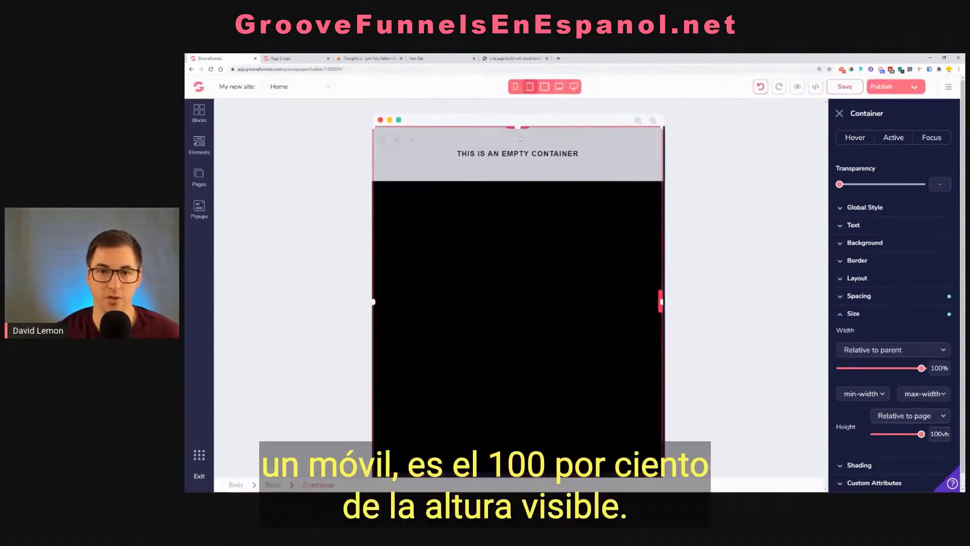
pyautogui.click(545, 86)
pyautogui.click(559, 86)
pyautogui.click(573, 88)
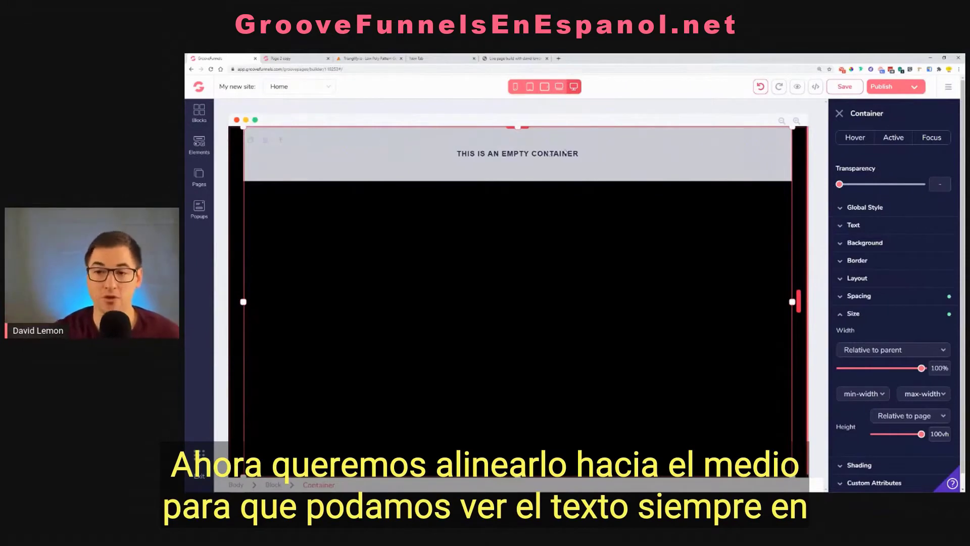
# Set the full-height container's secondary layout alignment to center so its content sits in the vertical middle, as on the finished For Sale page
pyautogui.click(281, 58)
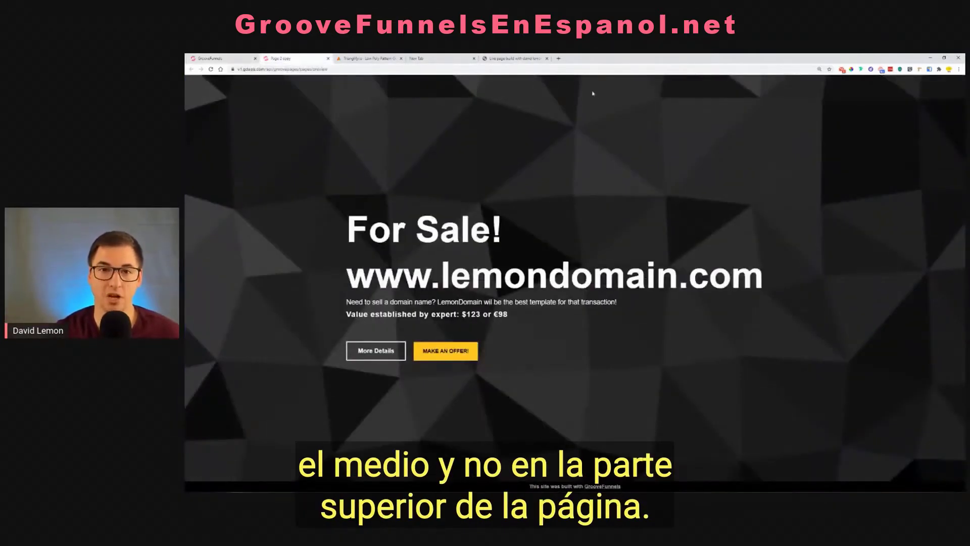
pyautogui.click(222, 58)
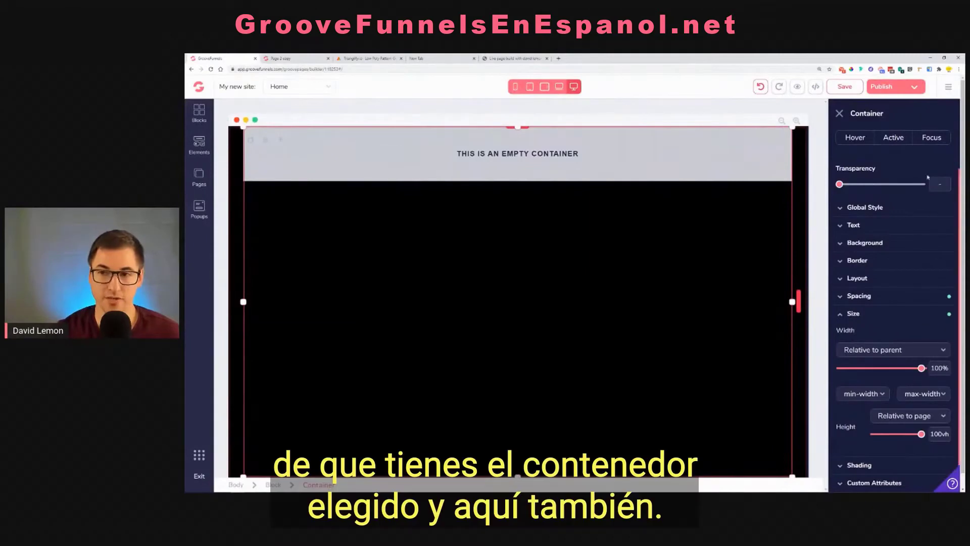
pyautogui.doubleClick(867, 113)
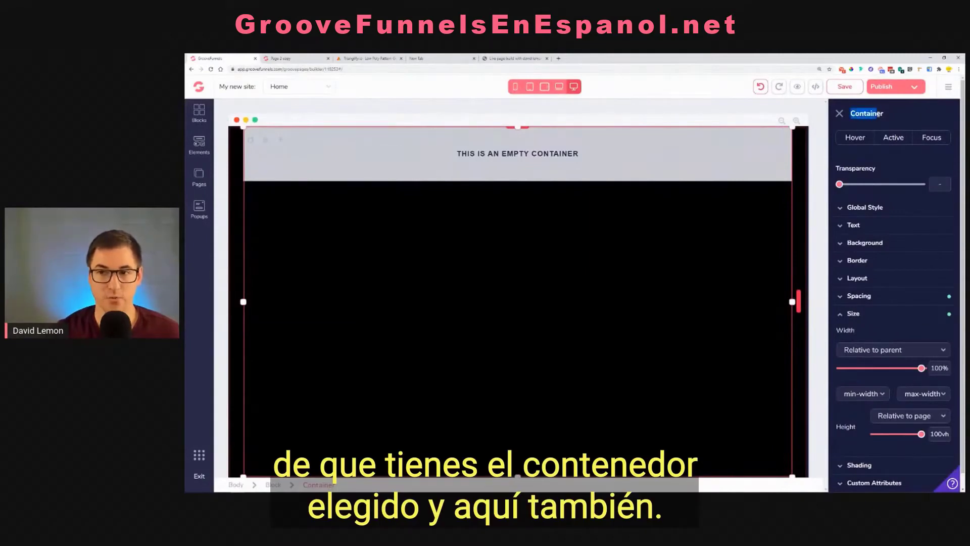
pyautogui.click(874, 283)
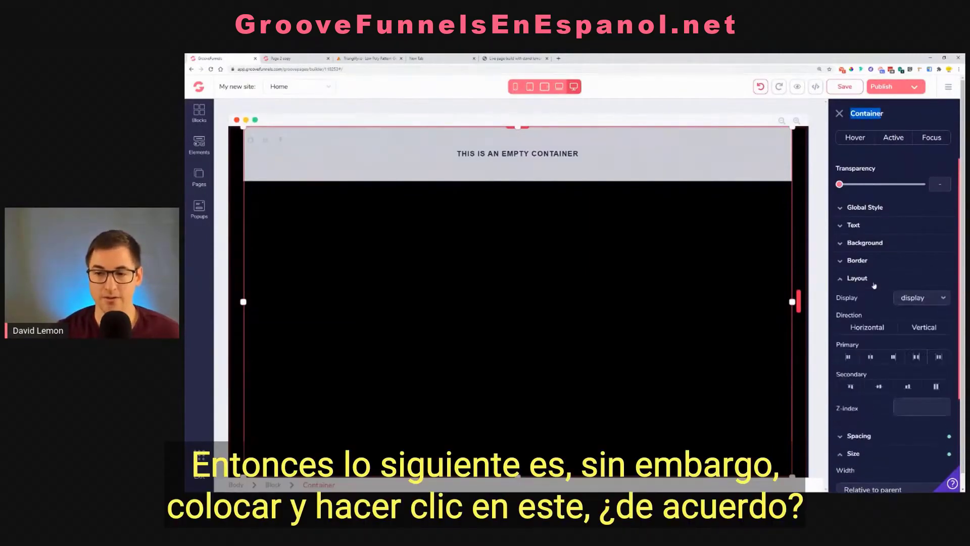
pyautogui.click(878, 388)
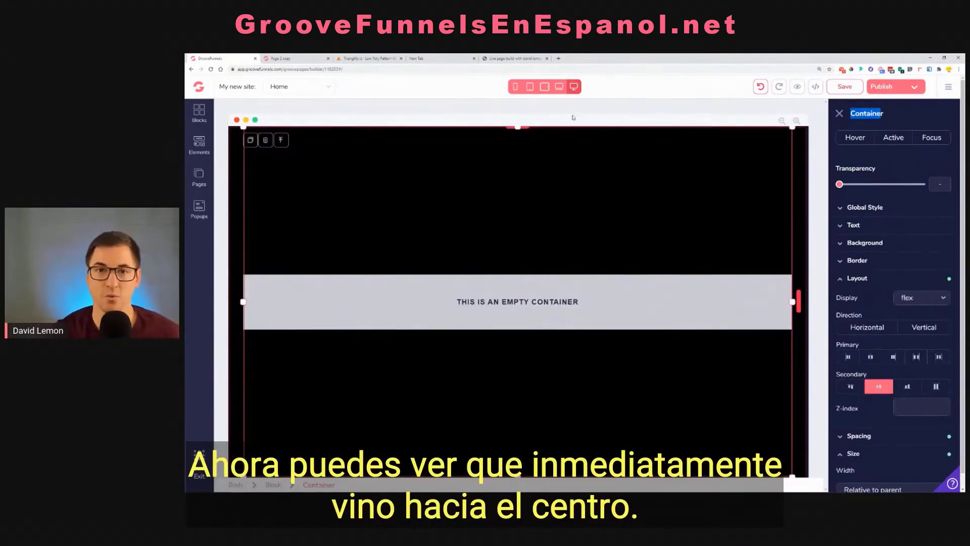
# Check the vertically centered content at the laptop, tablet and mobile sizes, closing the container settings and ending on the desktop size
pyautogui.click(559, 87)
pyautogui.click(544, 87)
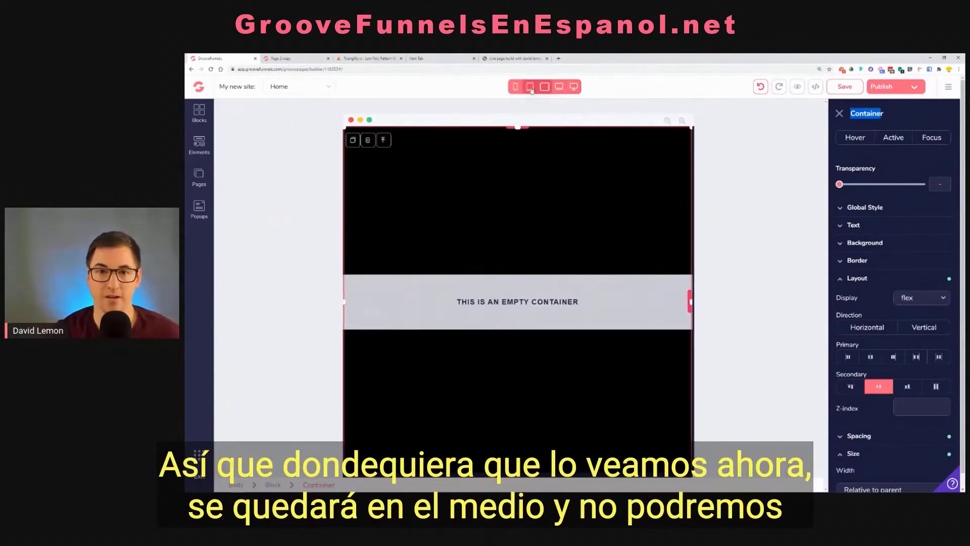
pyautogui.click(529, 86)
pyautogui.click(516, 87)
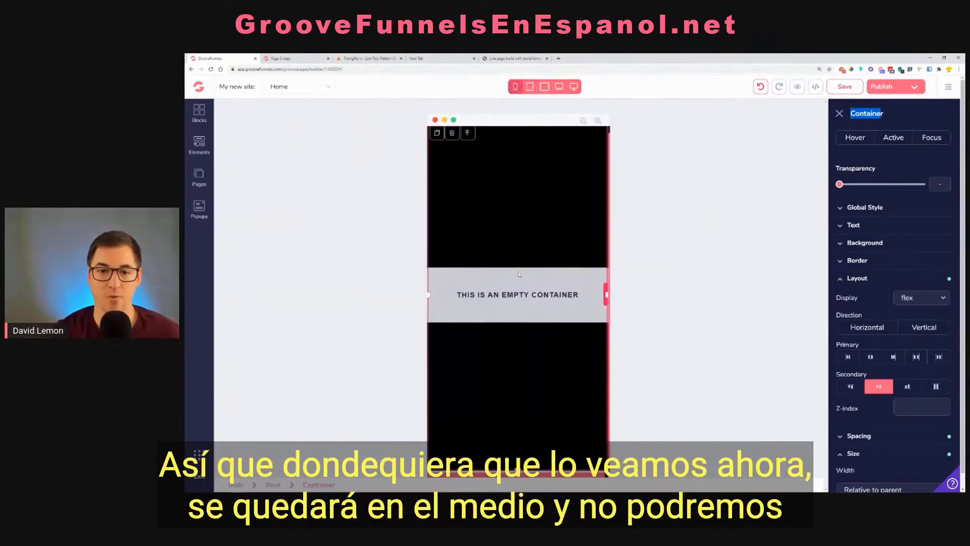
pyautogui.click(840, 113)
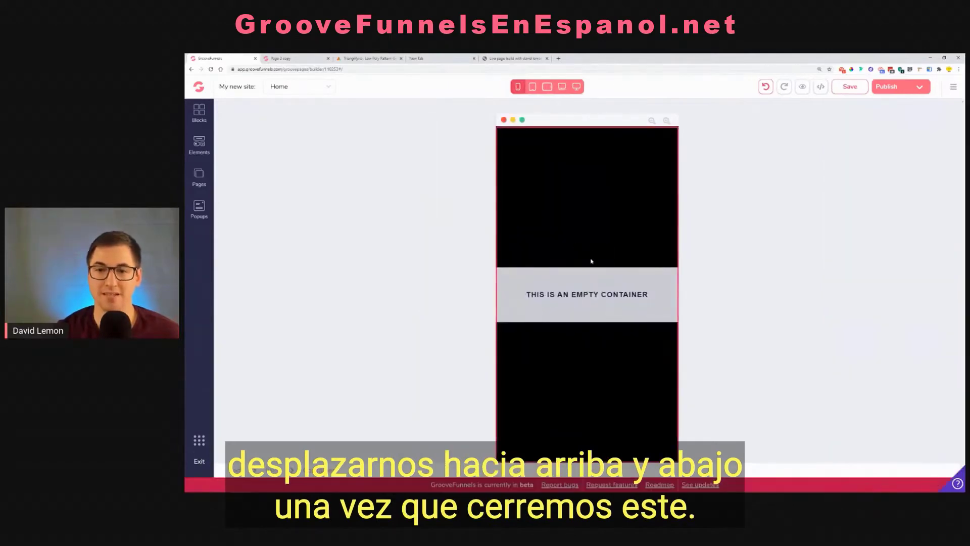
pyautogui.click(532, 88)
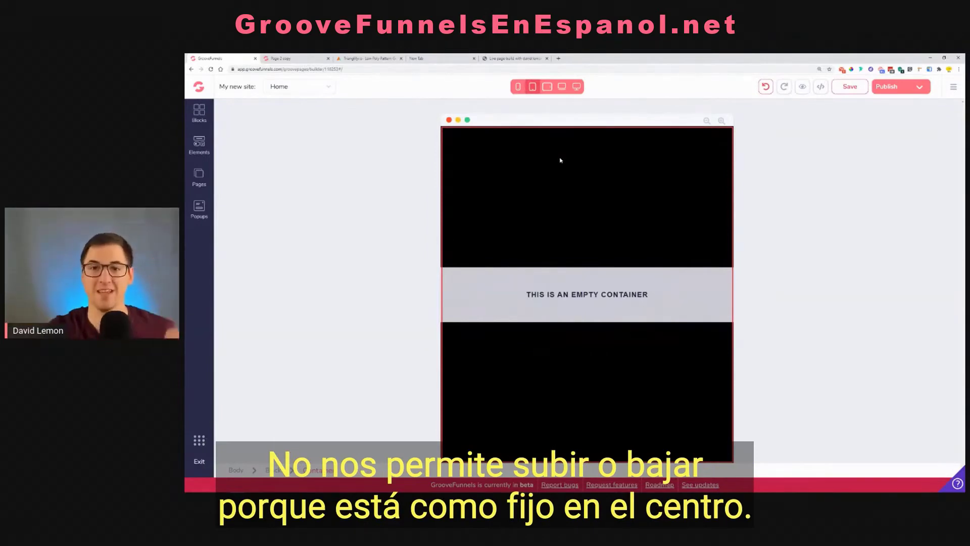
pyautogui.click(576, 87)
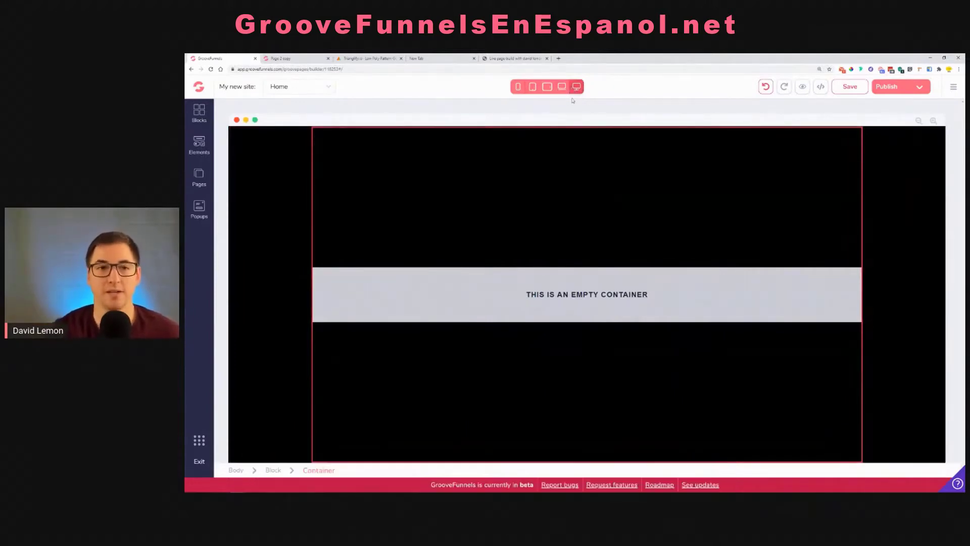
# Review the heading, paragraph text and two buttons on the finished For Sale page, then return to the page builder
pyautogui.click(297, 57)
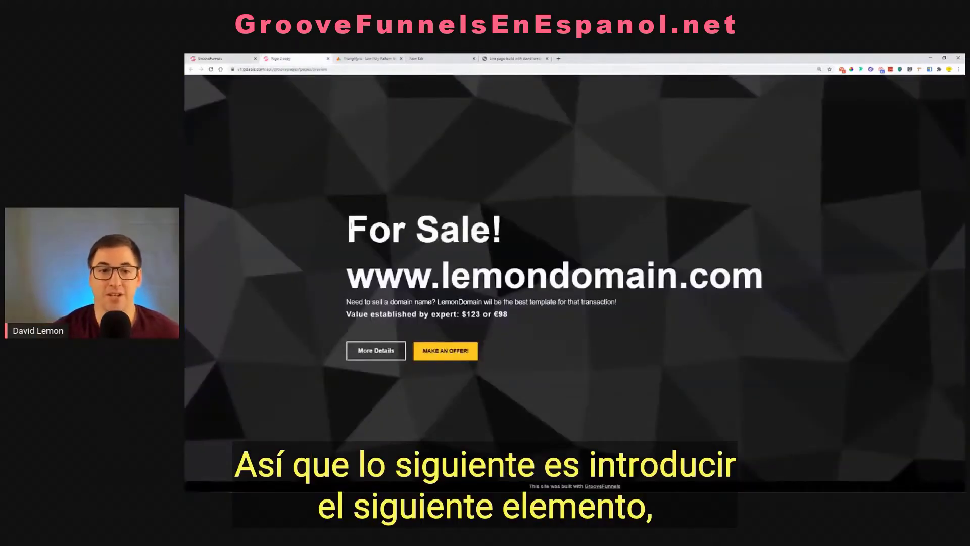
pyautogui.moveTo(350, 223); pyautogui.dragTo(773, 291)
pyautogui.moveTo(320, 315); pyautogui.dragTo(509, 315)
pyautogui.click(460, 262)
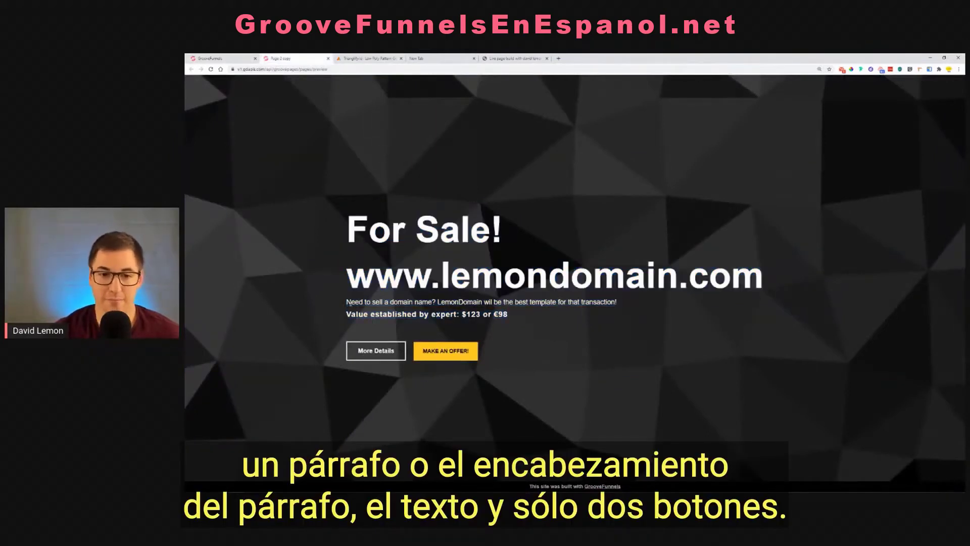
pyautogui.moveTo(348, 303); pyautogui.dragTo(489, 337)
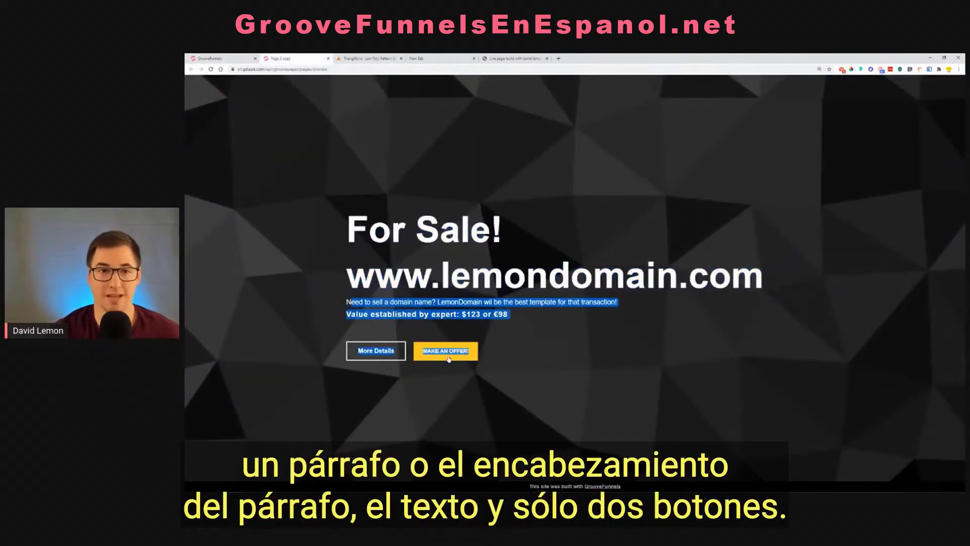
pyautogui.click(211, 57)
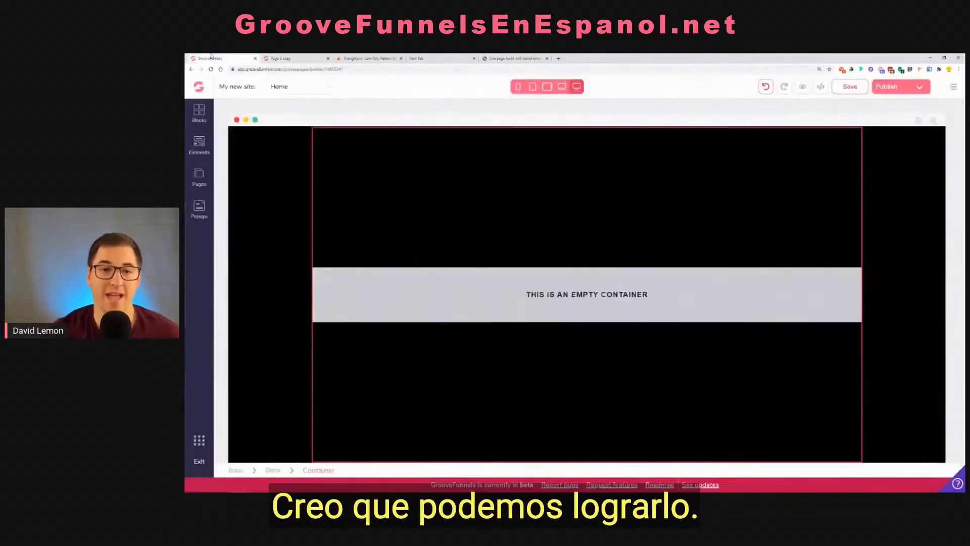
# Add a Container element inside the vertically centered full-height container and select it
pyautogui.click(202, 147)
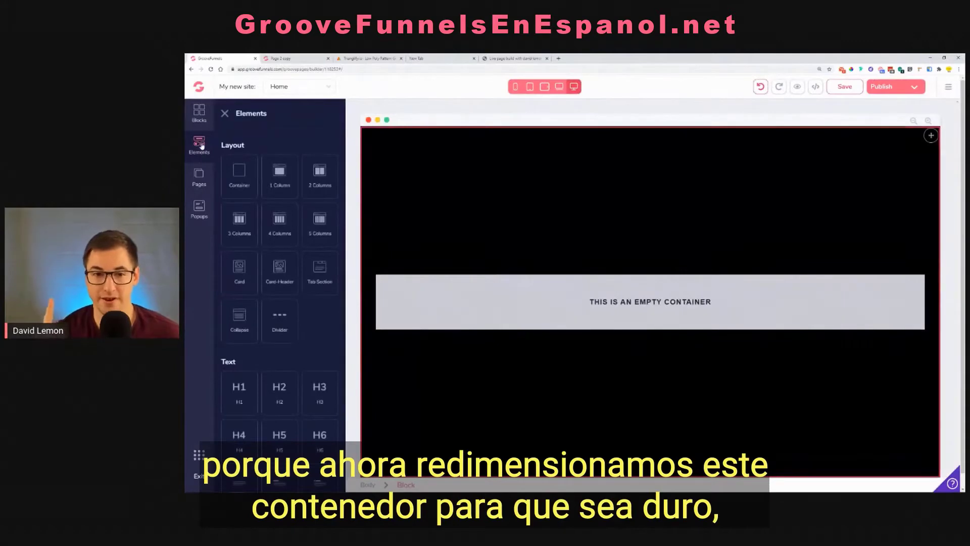
pyautogui.click(453, 303)
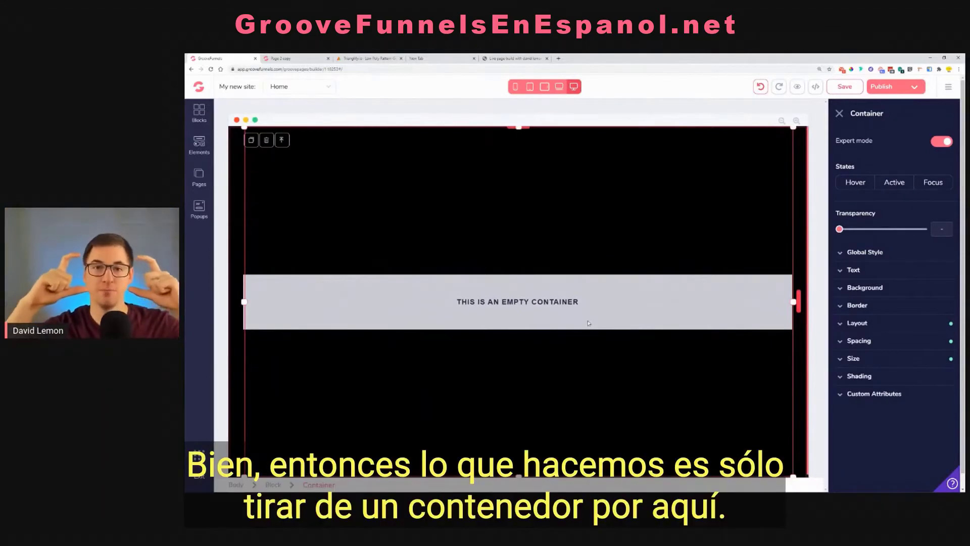
pyautogui.click(198, 146)
pyautogui.moveTo(239, 174); pyautogui.dragTo(619, 306)
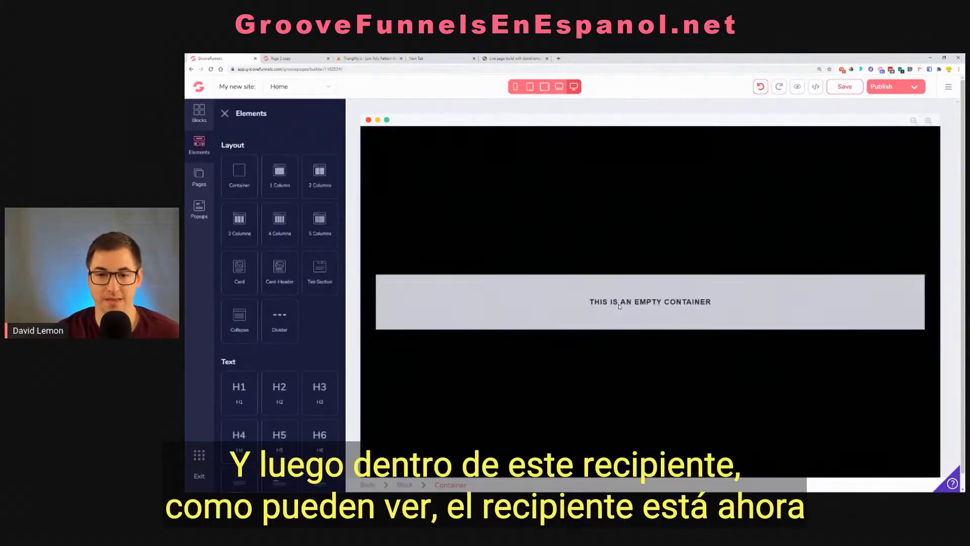
pyautogui.click(621, 302)
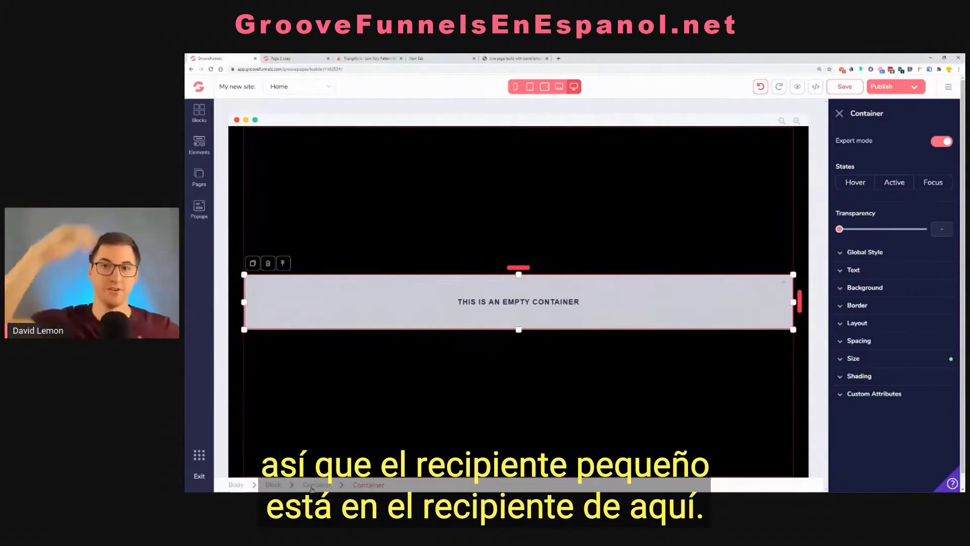
# Insert an H1 heading in the inner container and set its text color to white (#FFFFFF)
pyautogui.click(199, 143)
pyautogui.moveTo(232, 397); pyautogui.dragTo(529, 305)
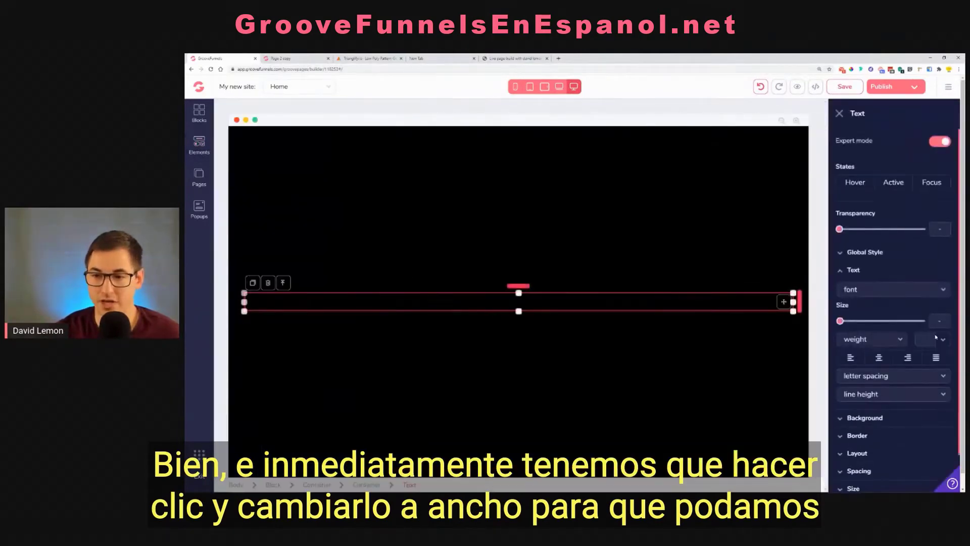
pyautogui.click(929, 339)
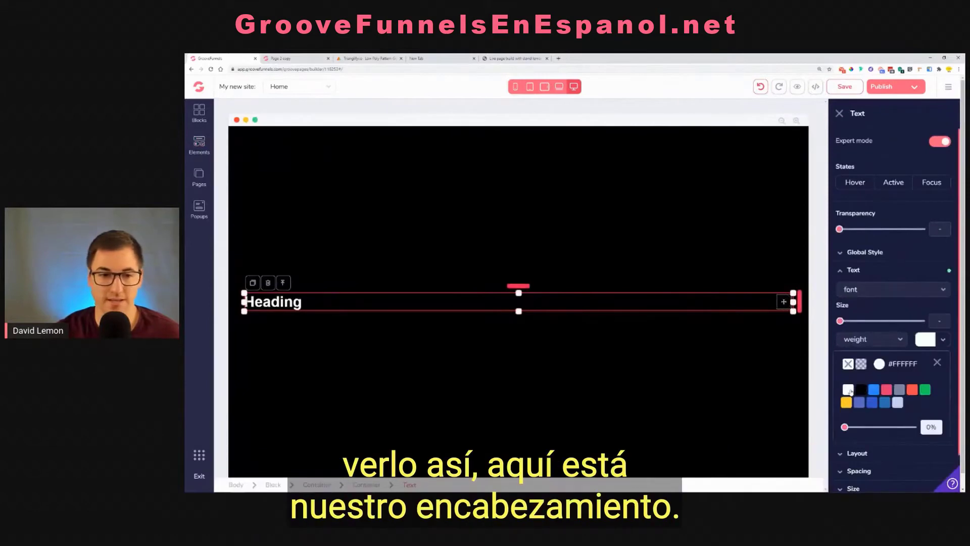
# Add a Paragraph element directly below the heading and set its text color to white (#FFFFFF)
pyautogui.click(197, 153)
pyautogui.scroll(-5, 253, 283)
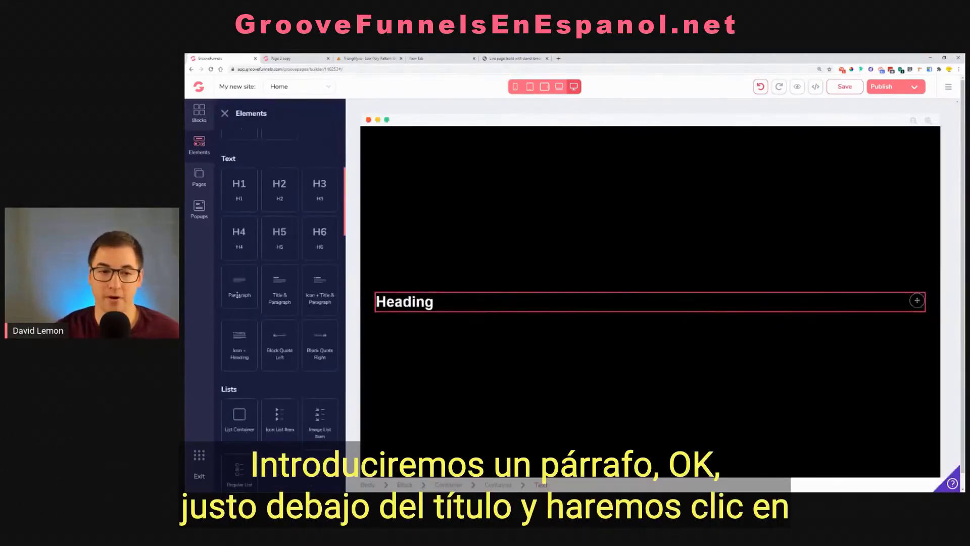
pyautogui.moveTo(238, 295); pyautogui.dragTo(416, 311)
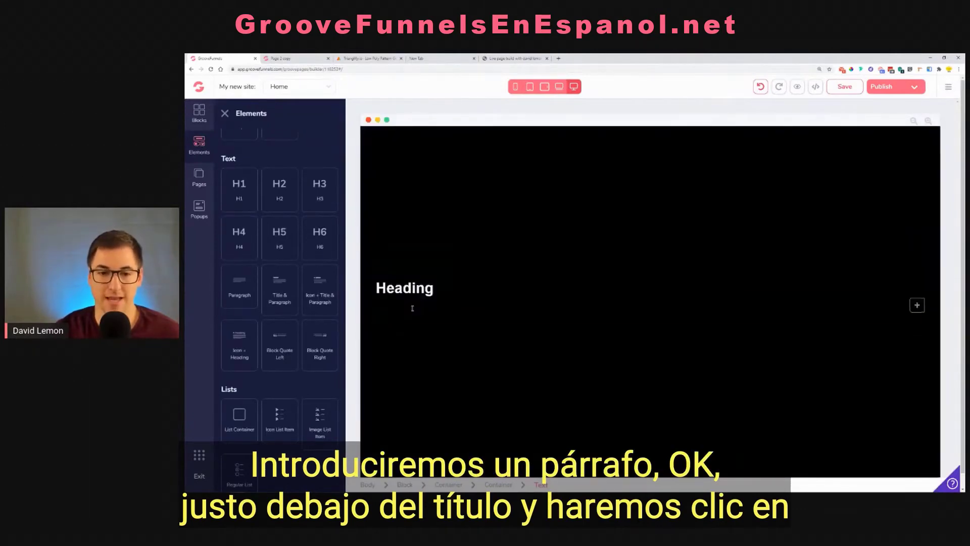
pyautogui.click(421, 309)
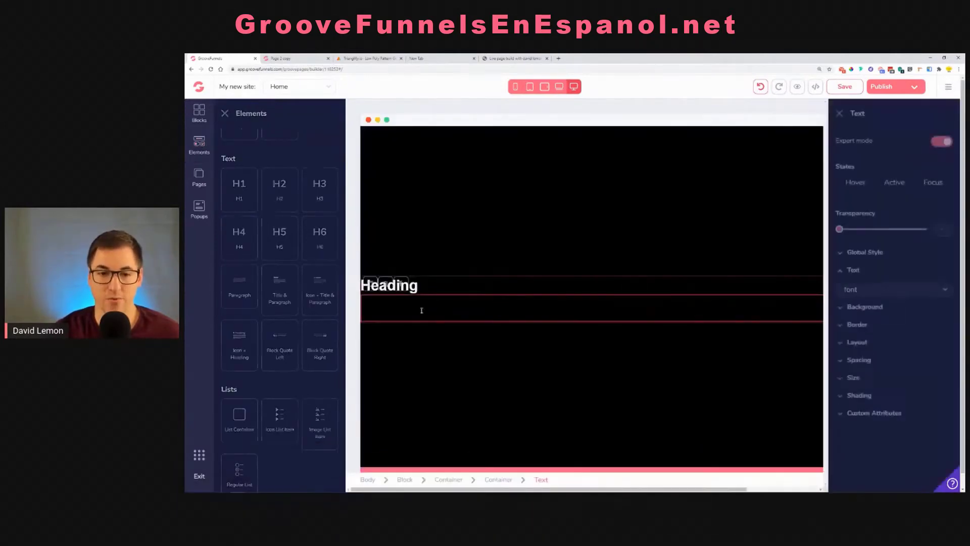
pyautogui.click(942, 341)
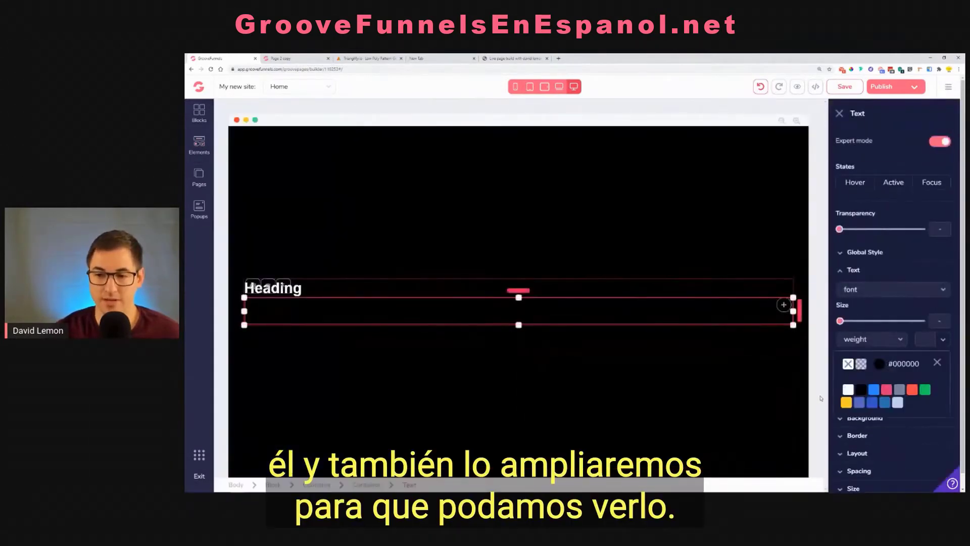
pyautogui.click(848, 390)
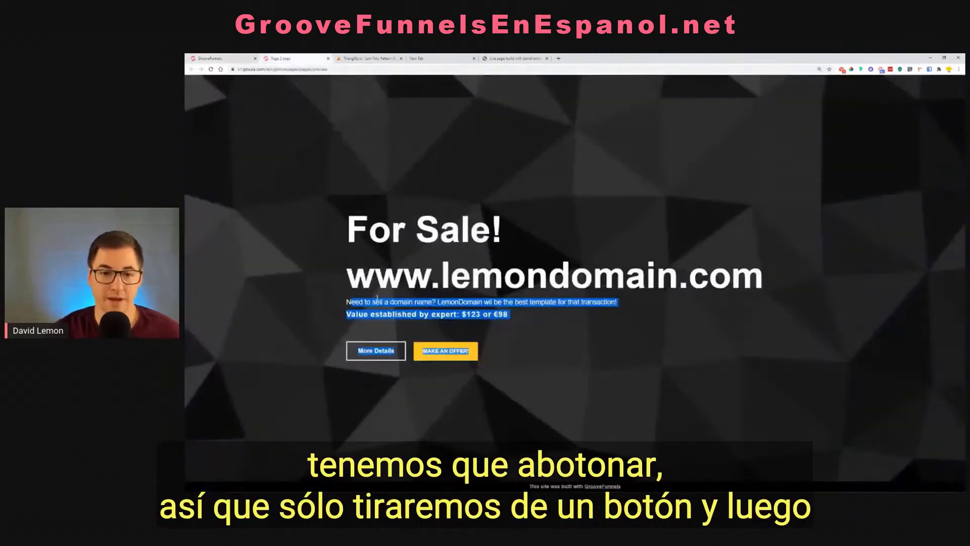
# Add a Solid Button element below the paragraph in the inner container and select it
pyautogui.click(214, 58)
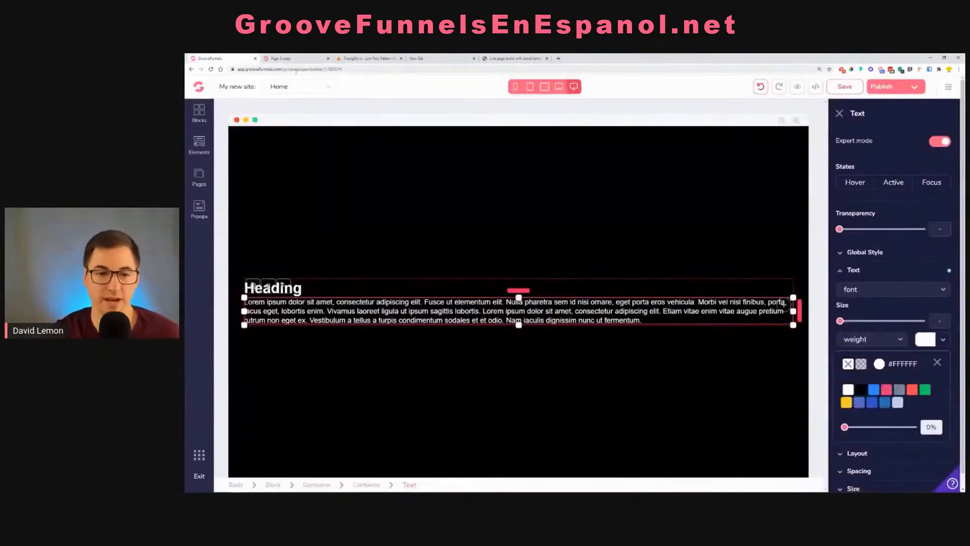
pyautogui.click(199, 144)
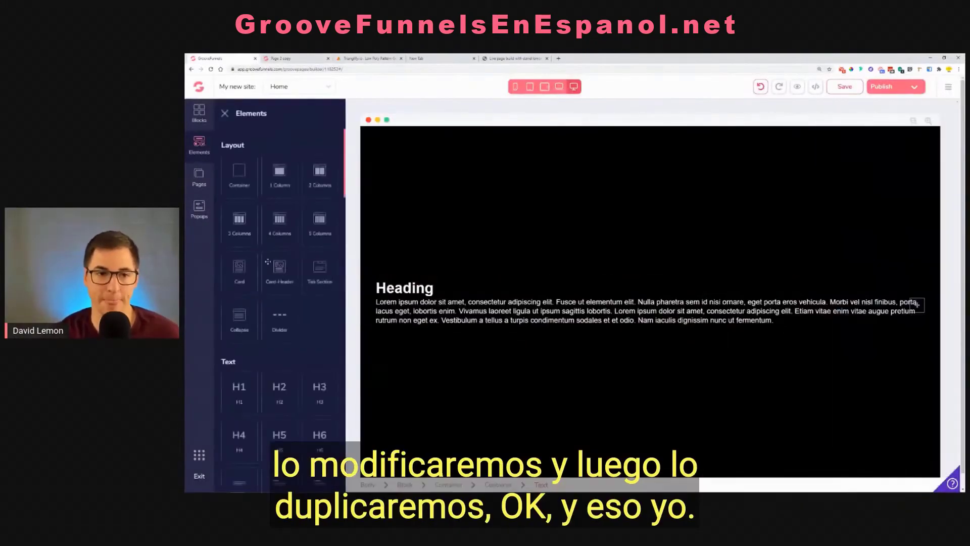
pyautogui.scroll(-5, 295, 271)
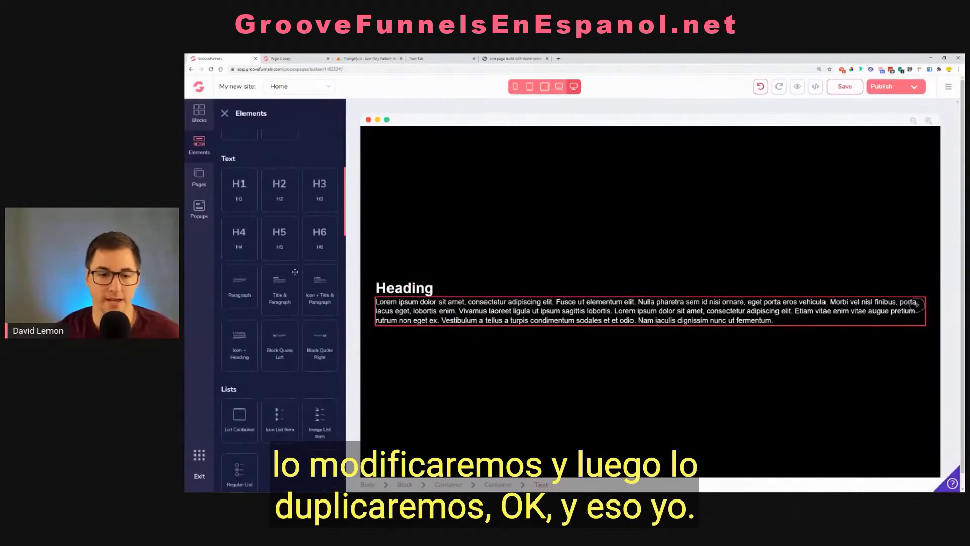
pyautogui.scroll(1, 253, 354)
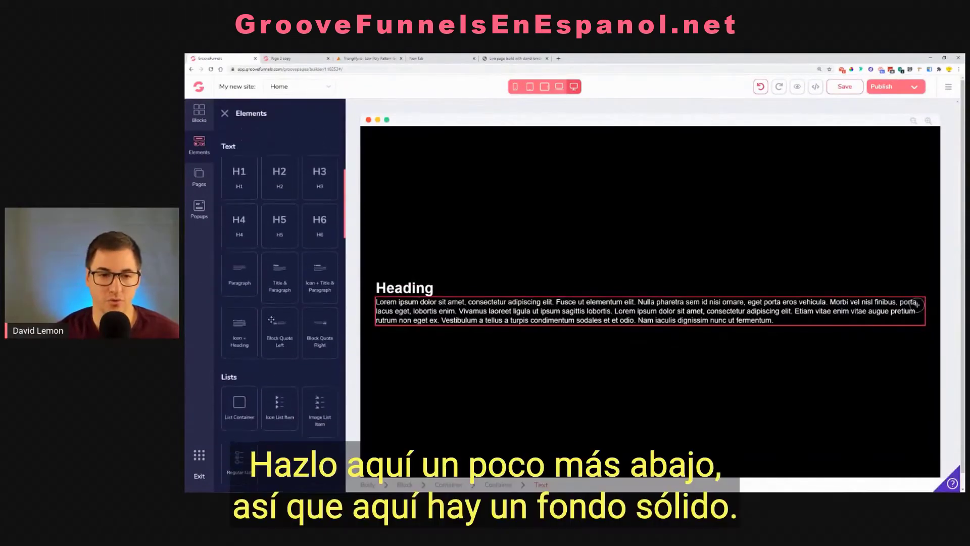
pyautogui.scroll(-6, 241, 349)
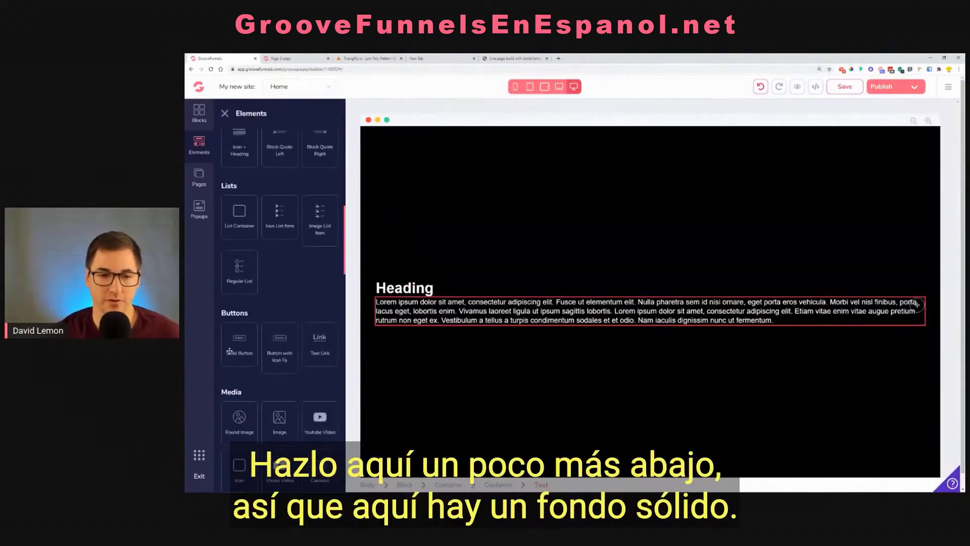
pyautogui.moveTo(237, 342); pyautogui.dragTo(398, 325)
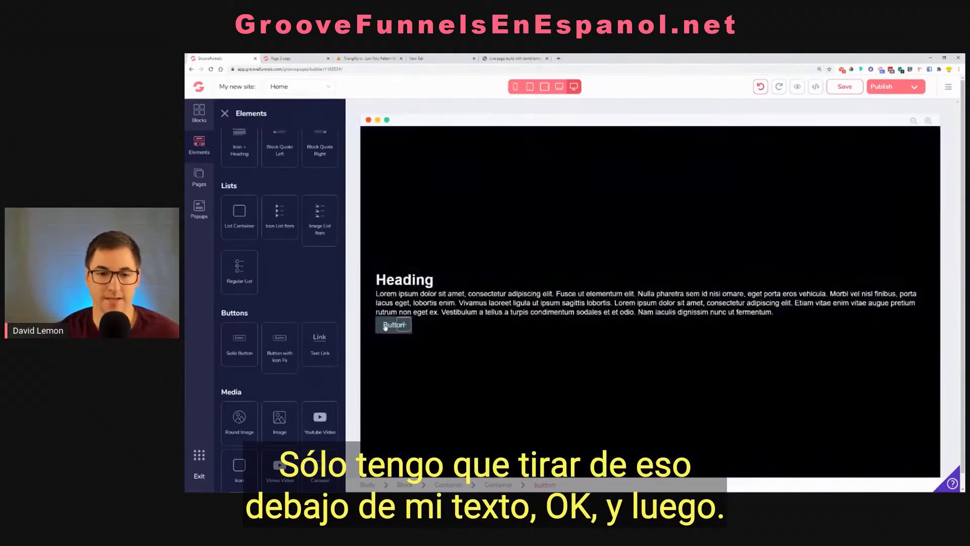
pyautogui.click(385, 327)
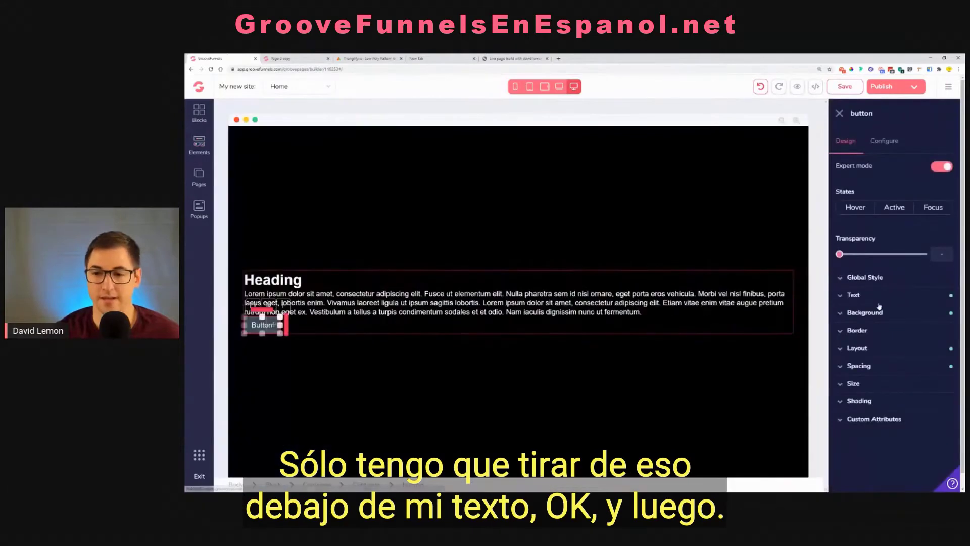
# Remove the background color from the button
pyautogui.click(886, 314)
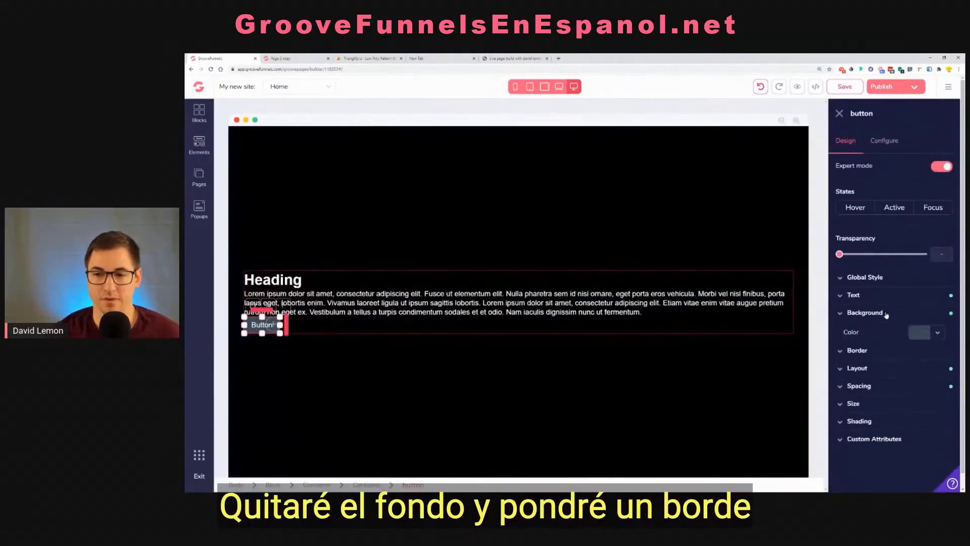
pyautogui.click(935, 333)
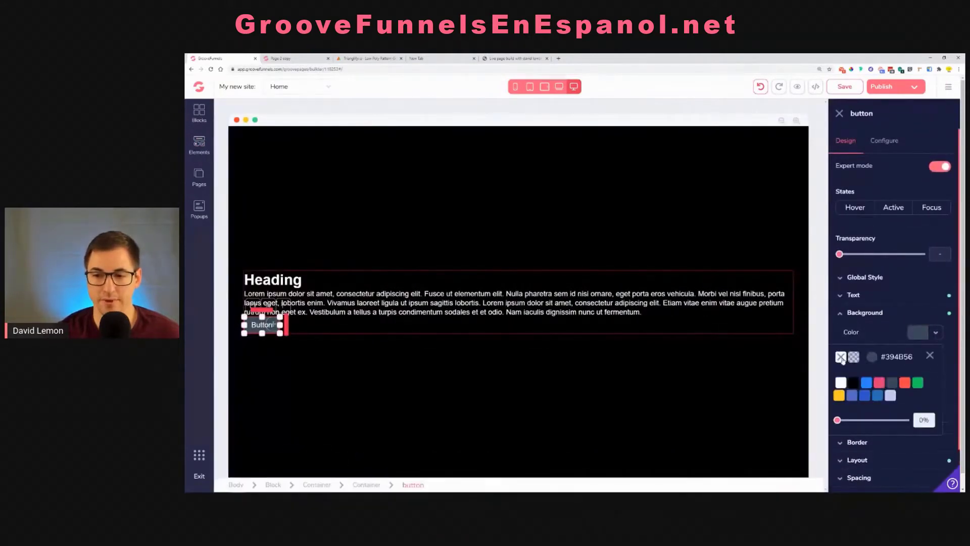
pyautogui.click(929, 355)
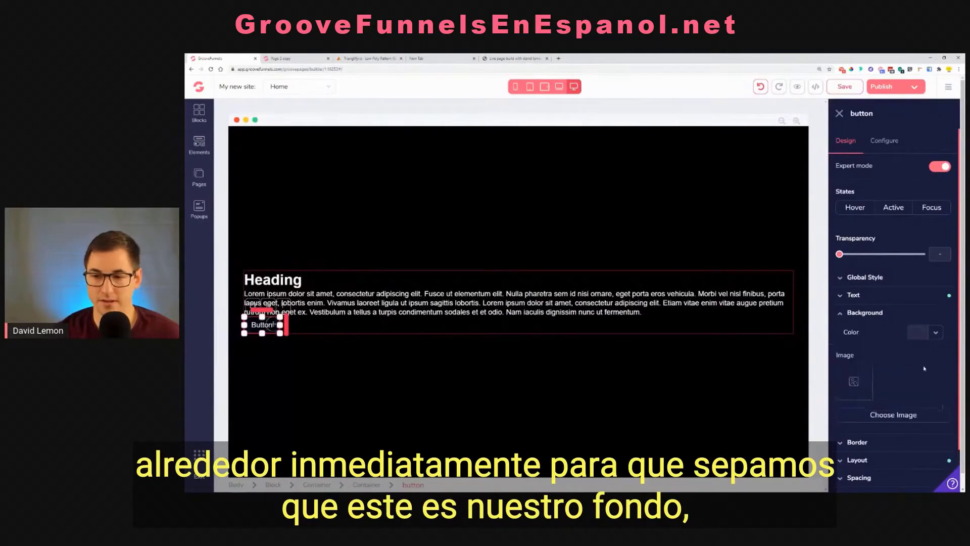
# Give the button a 3px border on all sides and set the border color to white (#FFFFFF)
pyautogui.click(858, 443)
pyautogui.scroll(-4, 869, 405)
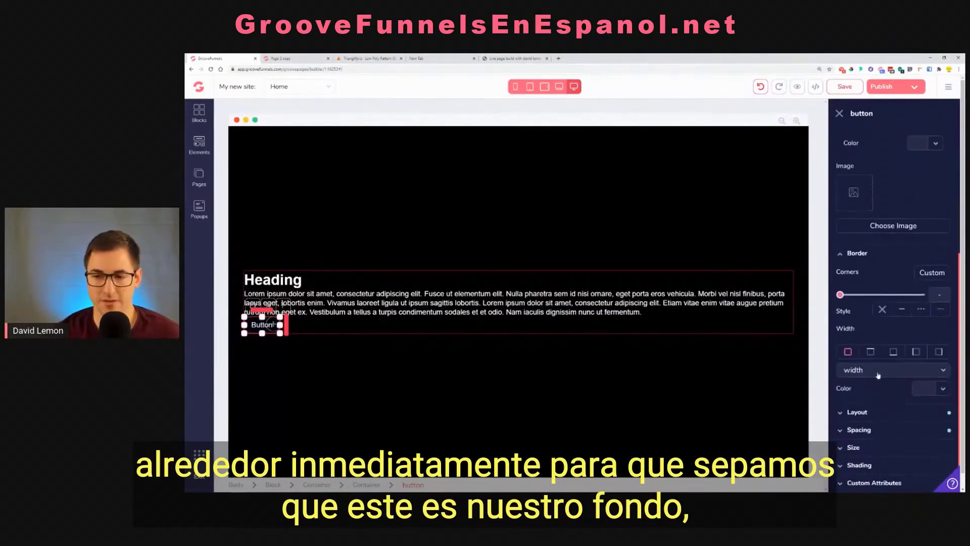
pyautogui.click(878, 375)
pyautogui.click(868, 412)
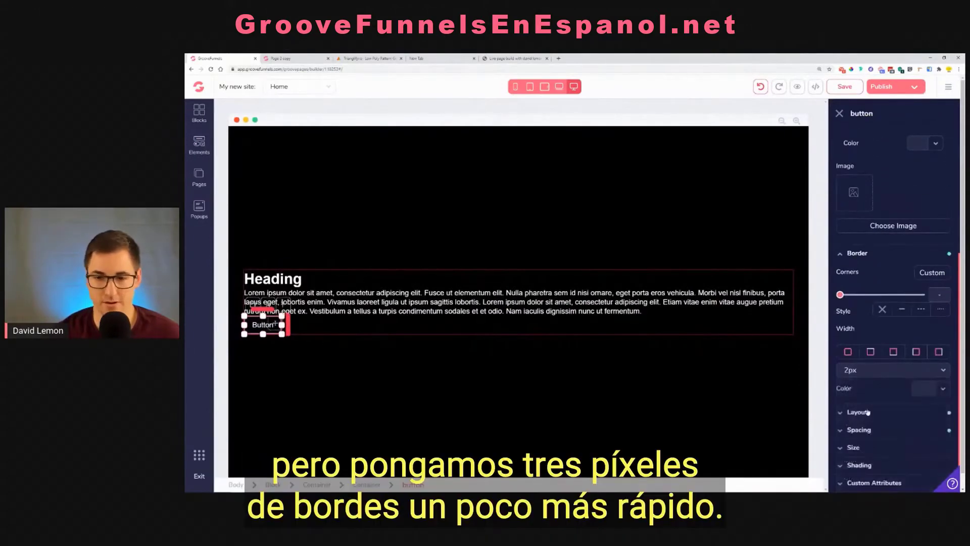
pyautogui.click(867, 373)
pyautogui.click(865, 459)
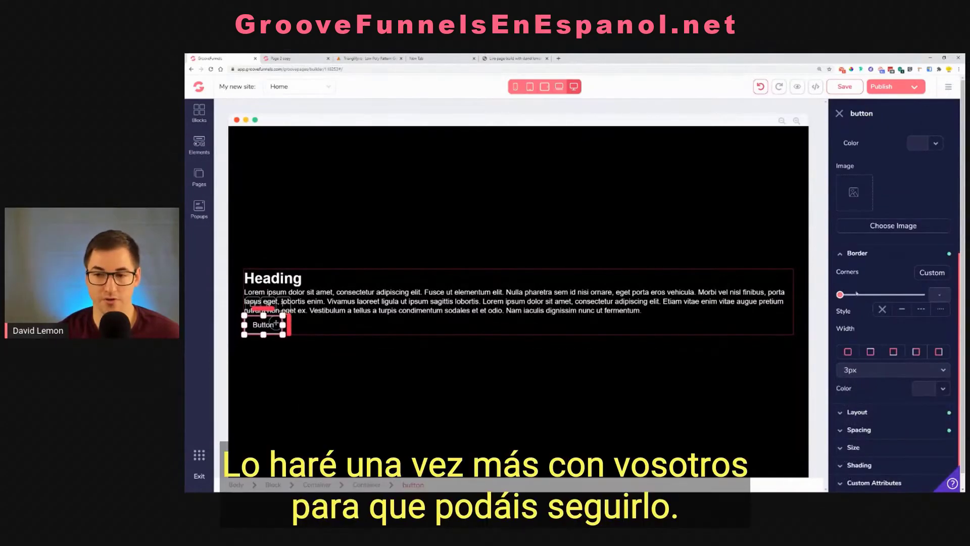
pyautogui.click(943, 392)
pyautogui.click(849, 439)
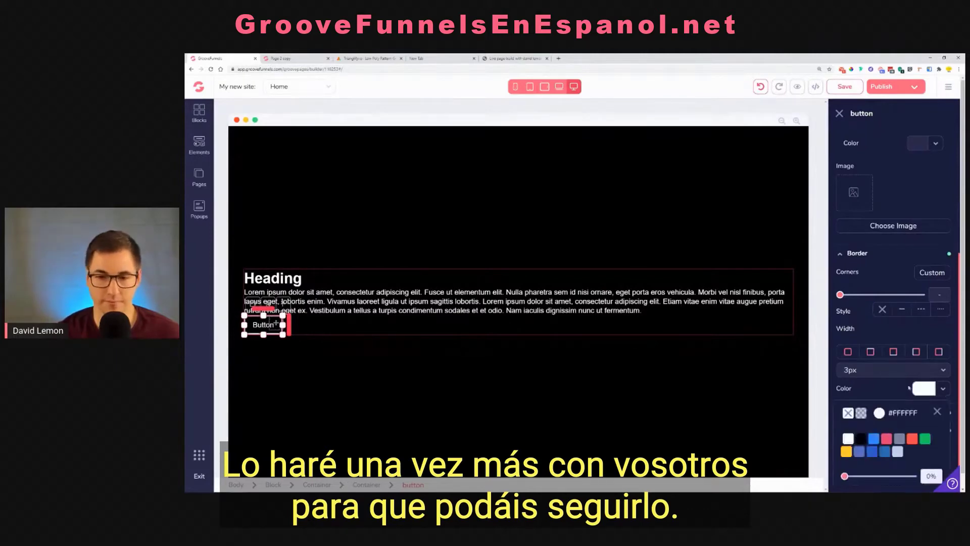
pyautogui.click(920, 385)
pyautogui.scroll(5, 856, 269)
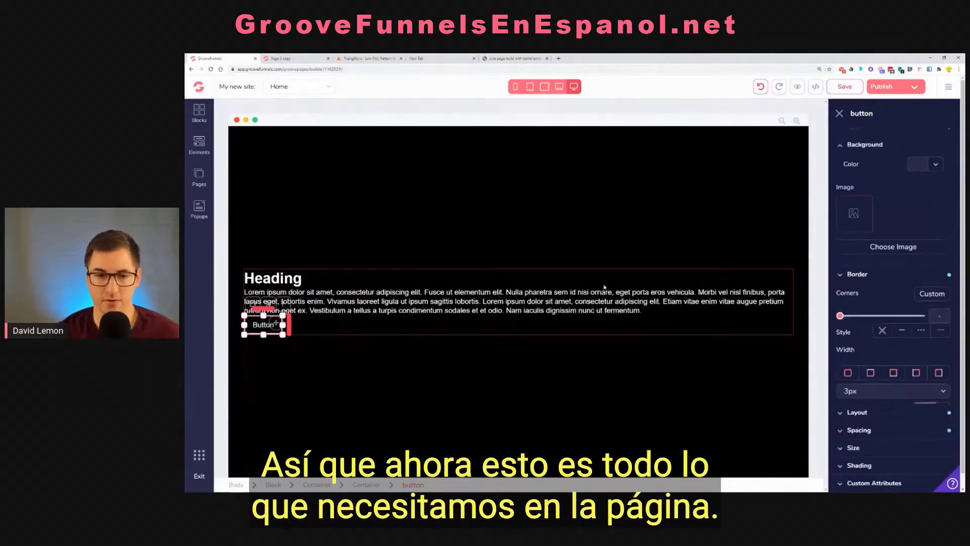
# Check the page layout with the settings closed and select the heading's parent container
pyautogui.click(391, 331)
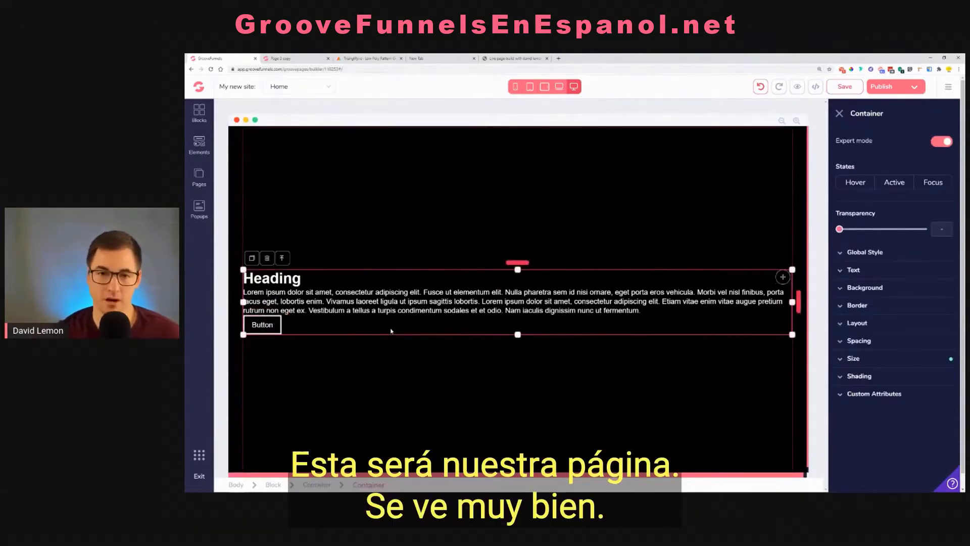
pyautogui.click(839, 114)
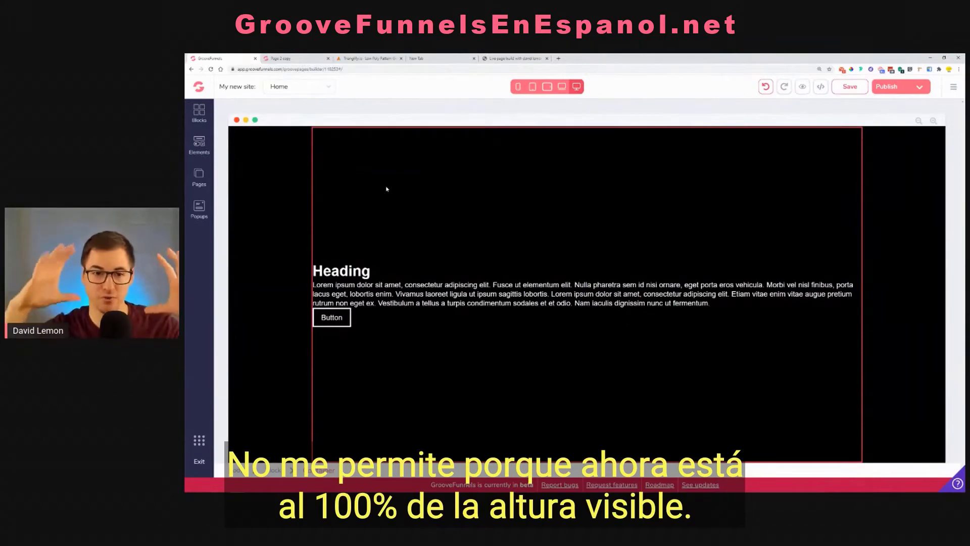
pyautogui.click(349, 272)
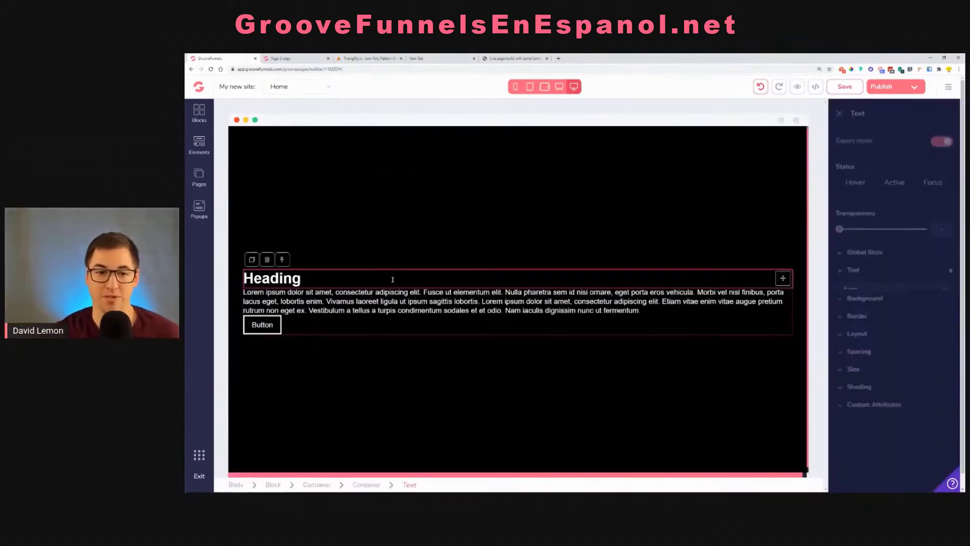
pyautogui.click(283, 259)
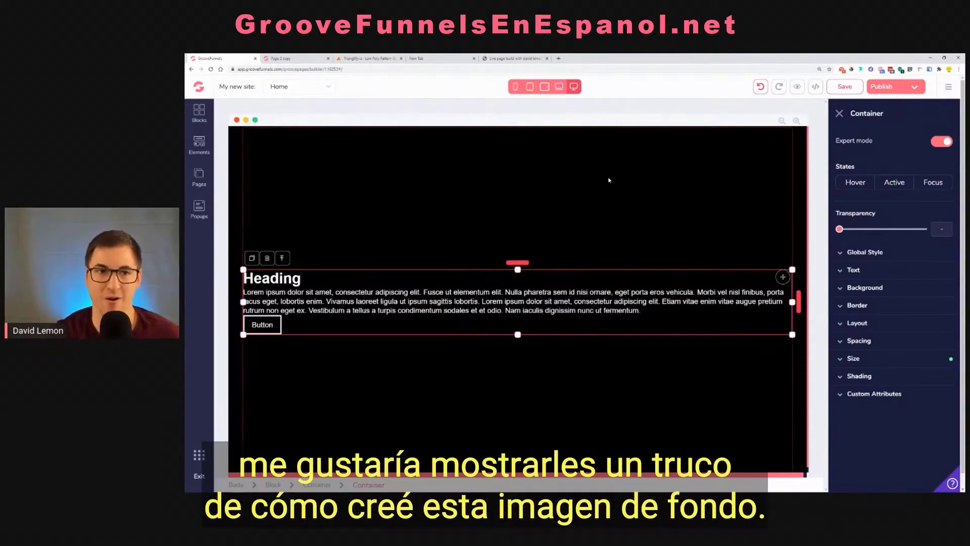
# Switch from the example For Sale page to Trianglify.io and copy the site's URL
pyautogui.click(288, 58)
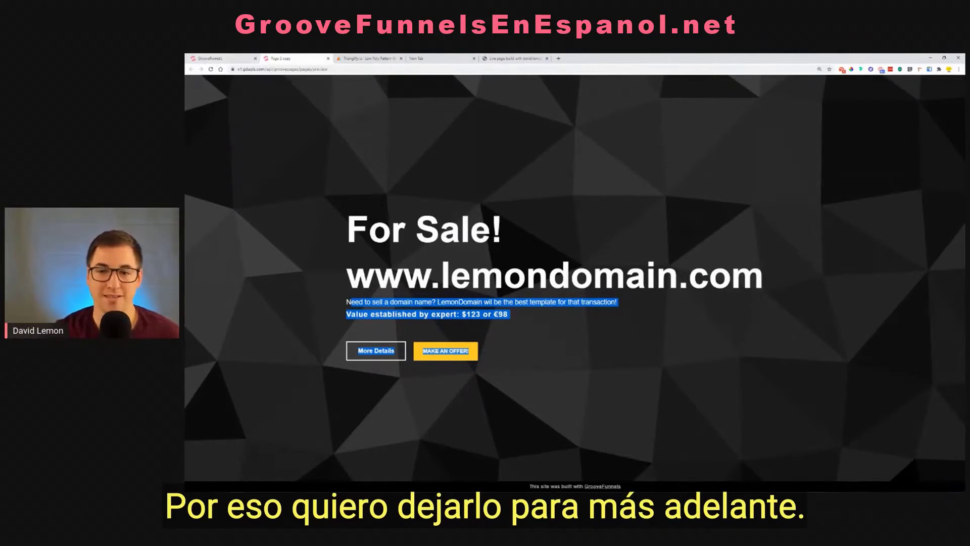
pyautogui.click(360, 59)
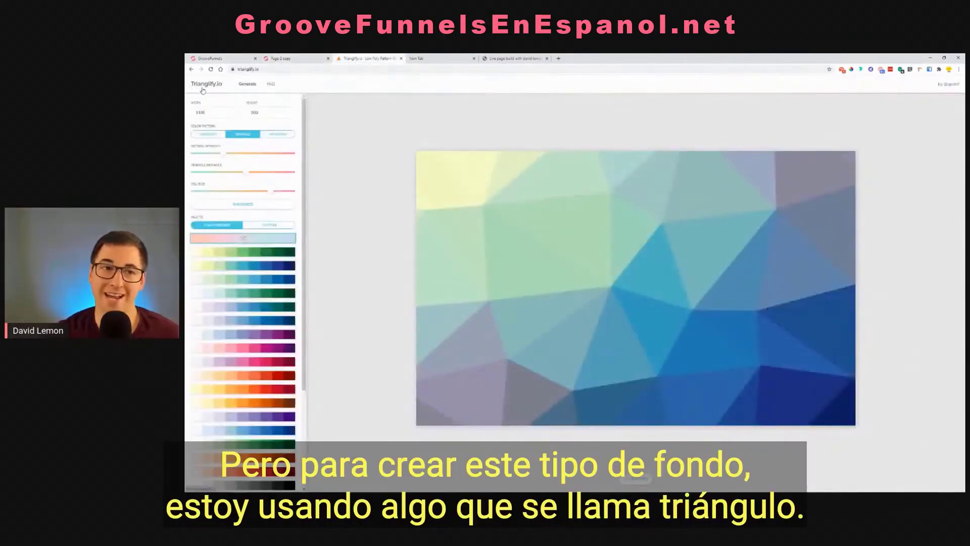
pyautogui.click(253, 71)
pyautogui.rightClick(253, 72)
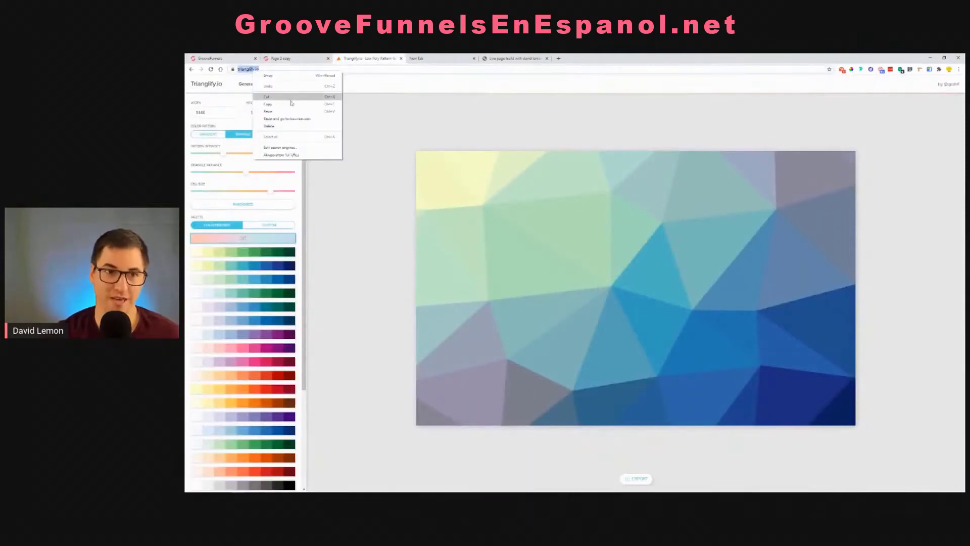
pyautogui.click(291, 105)
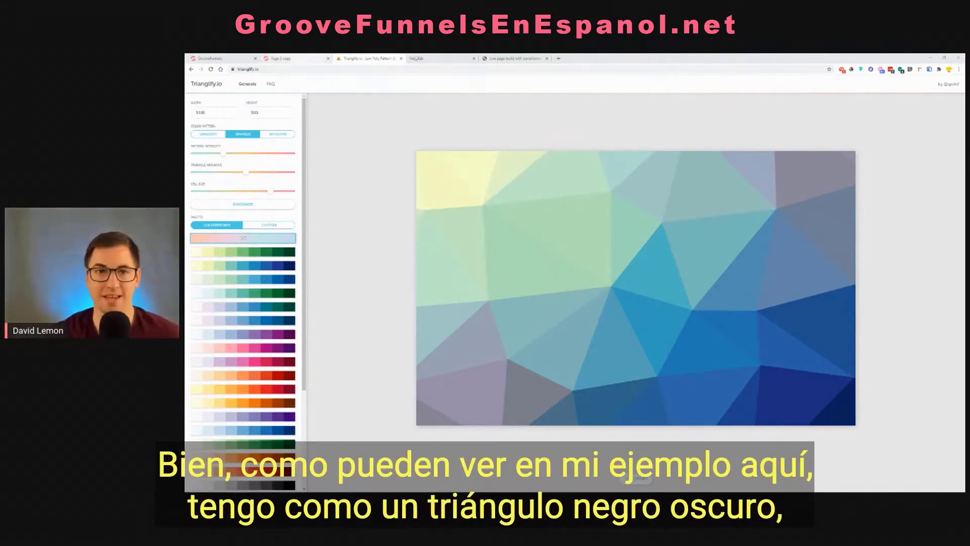
# Examine the triangle background of the example For Sale page and return to Trianglify.io
pyautogui.click(309, 56)
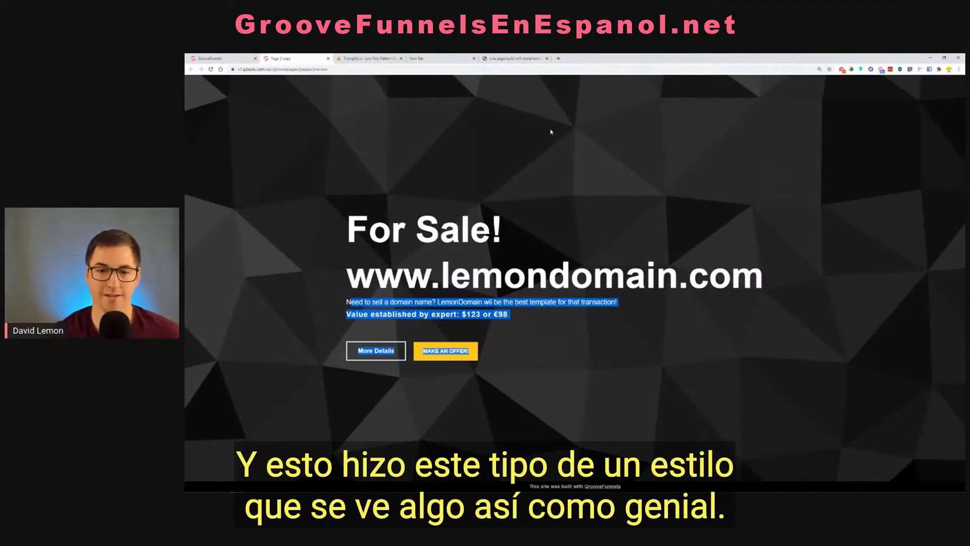
pyautogui.click(749, 248)
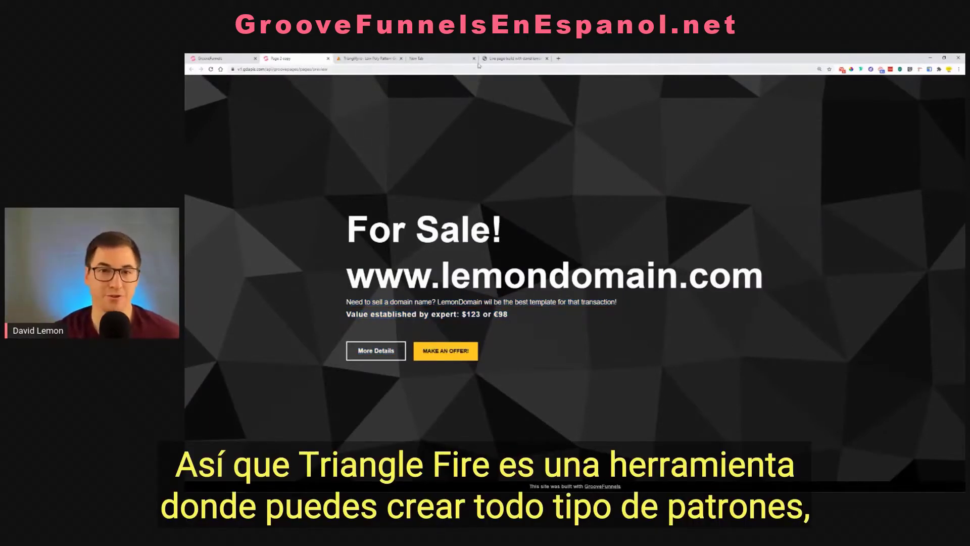
pyautogui.click(372, 59)
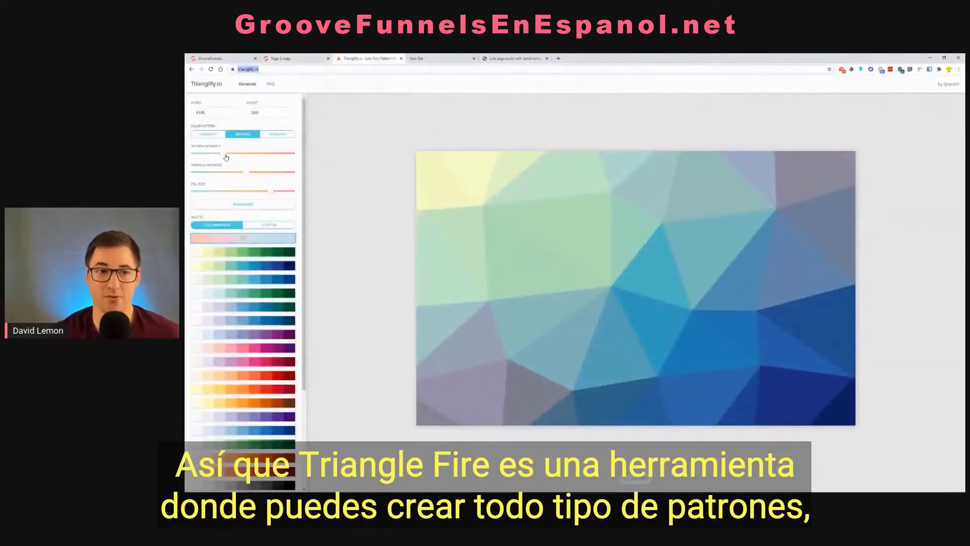
# Try the smallest cell size with a lower pattern intensity and a higher triangle variance
pyautogui.moveTo(222, 153); pyautogui.dragTo(241, 174)
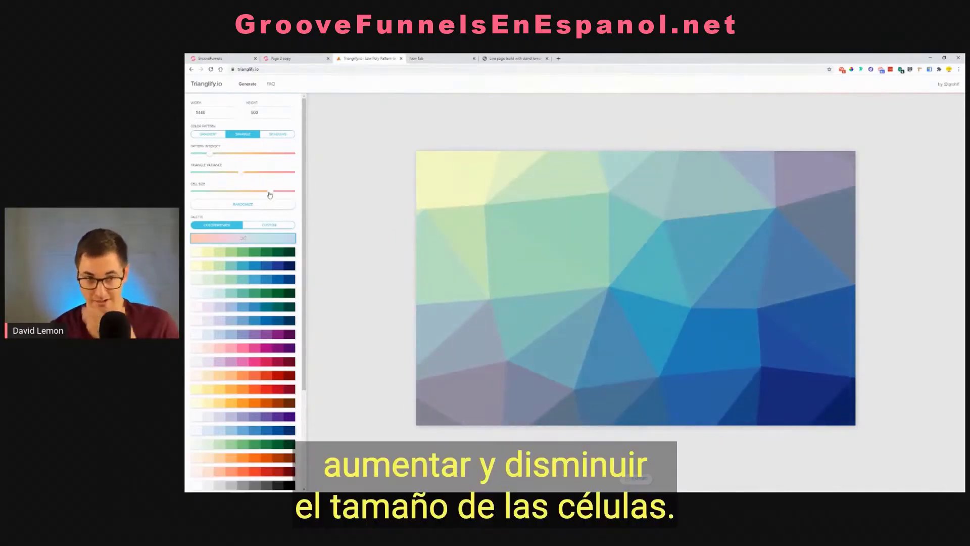
pyautogui.moveTo(269, 195); pyautogui.dragTo(192, 191)
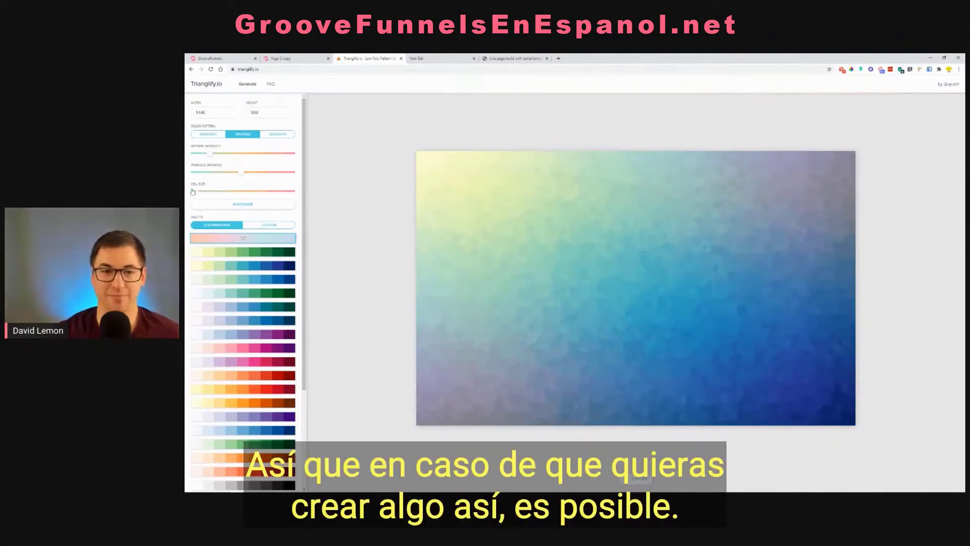
pyautogui.moveTo(241, 174); pyautogui.dragTo(266, 180)
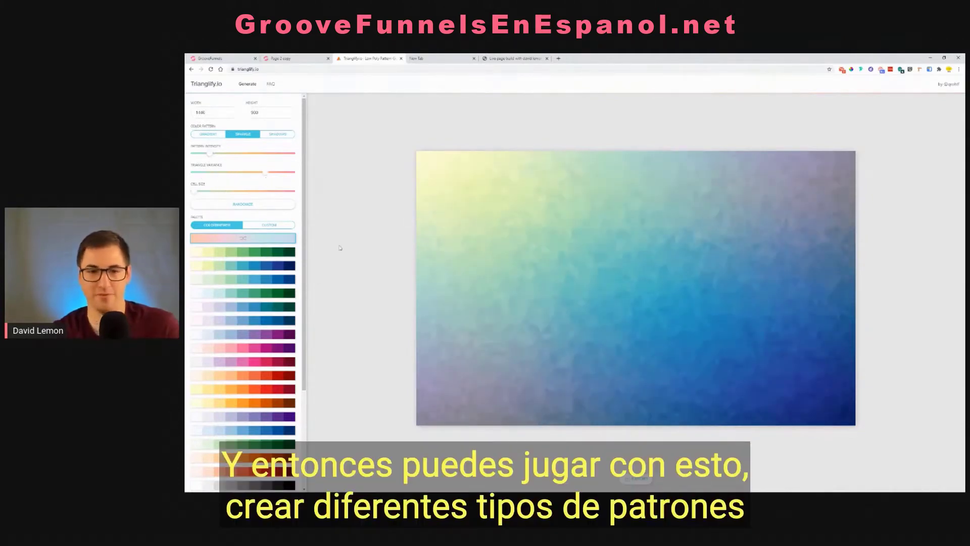
# Try a stronger pattern intensity and the Shadows color pattern, and switch the color pattern to Gradient
pyautogui.hotkey('ctrl', '+')
pyautogui.hotkey('ctrl', '+')
pyautogui.hotkey('ctrl', '+')
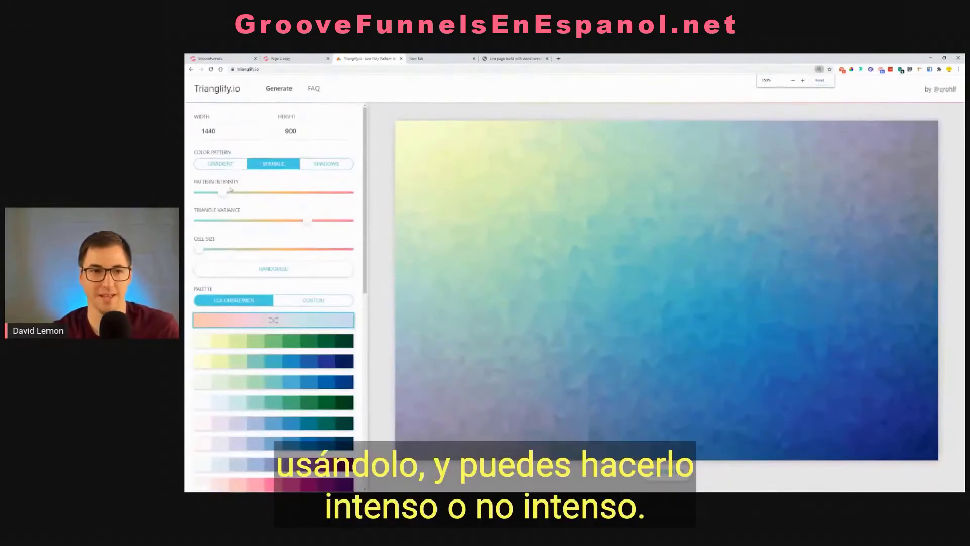
pyautogui.moveTo(226, 196); pyautogui.dragTo(310, 196)
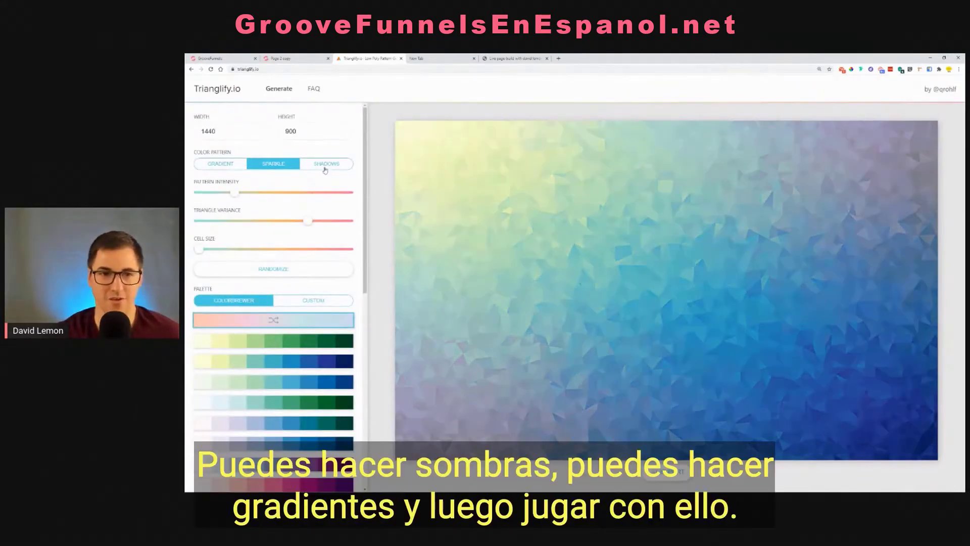
pyautogui.click(325, 169)
pyautogui.click(222, 167)
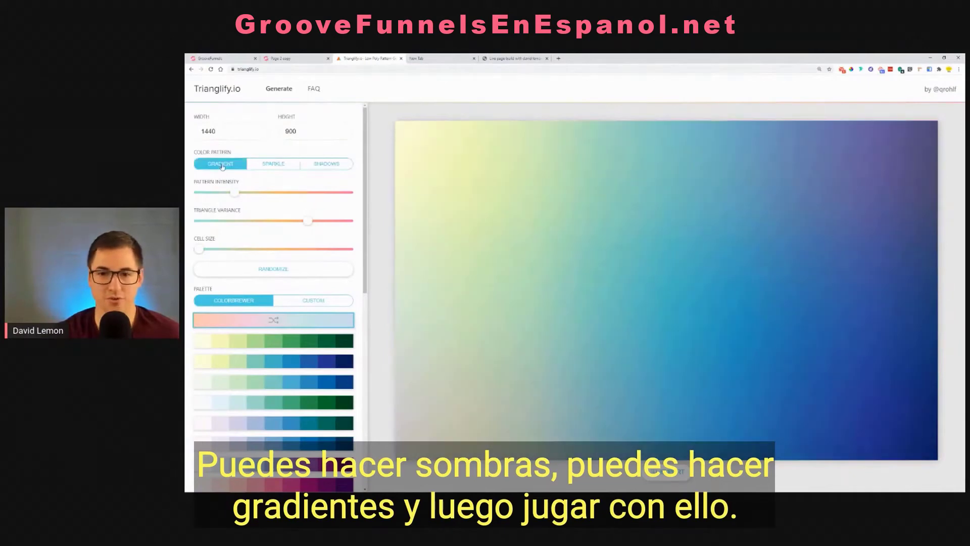
pyautogui.moveTo(240, 197); pyautogui.dragTo(307, 224)
# Try the light-yellow-to-dark-red ColorBrewer palette on the pattern
pyautogui.scroll(-3, 282, 362)
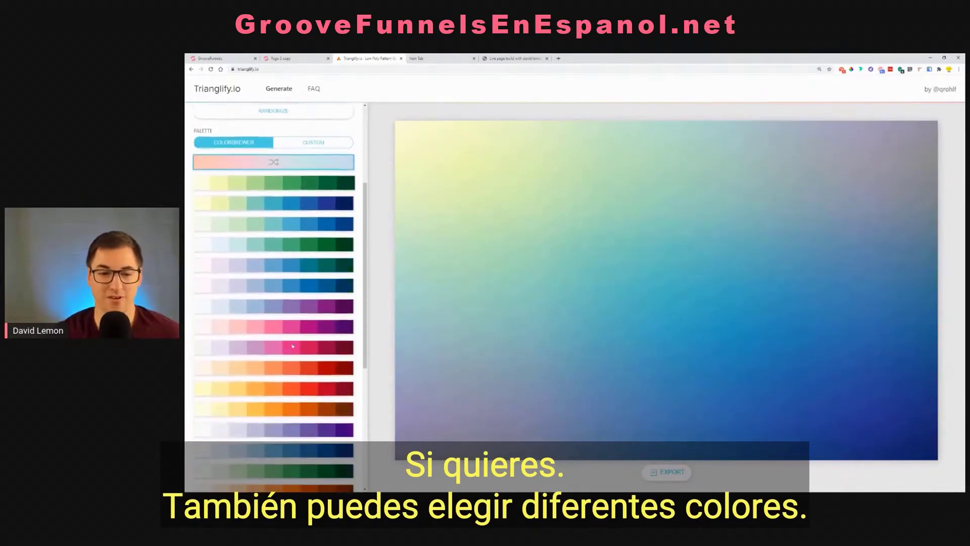
pyautogui.click(288, 384)
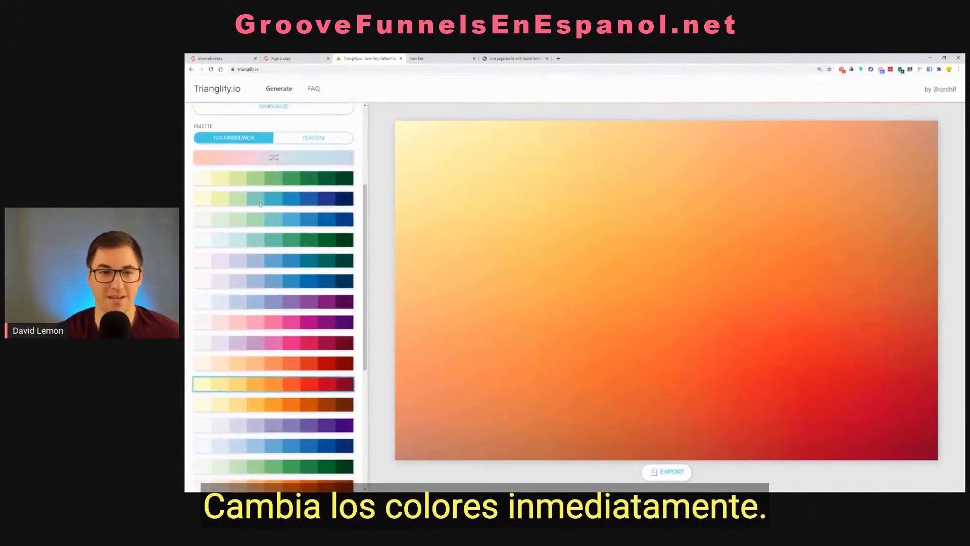
pyautogui.scroll(1, 289, 205)
pyautogui.scroll(1, 289, 205)
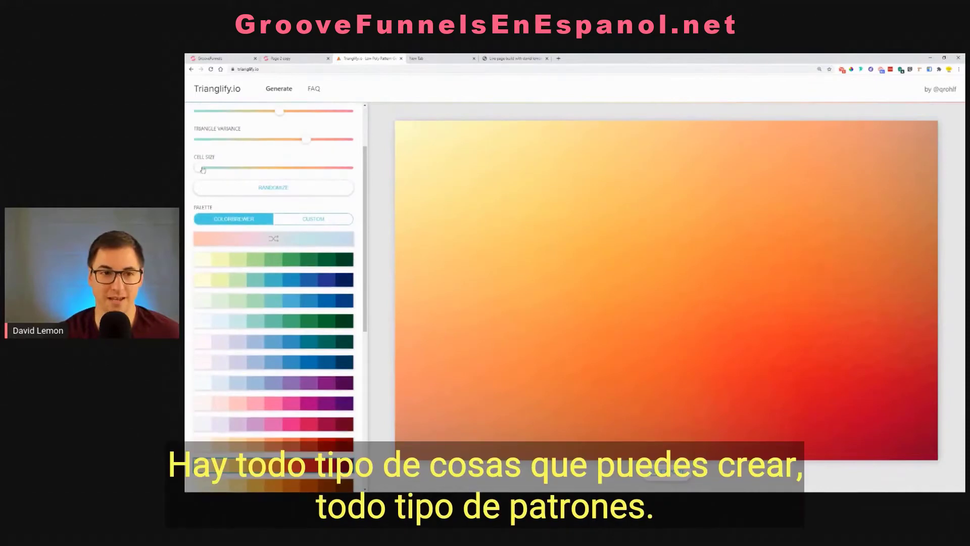
# Enlarge the pattern's cell size and randomize the pattern twice
pyautogui.moveTo(200, 167); pyautogui.dragTo(258, 171)
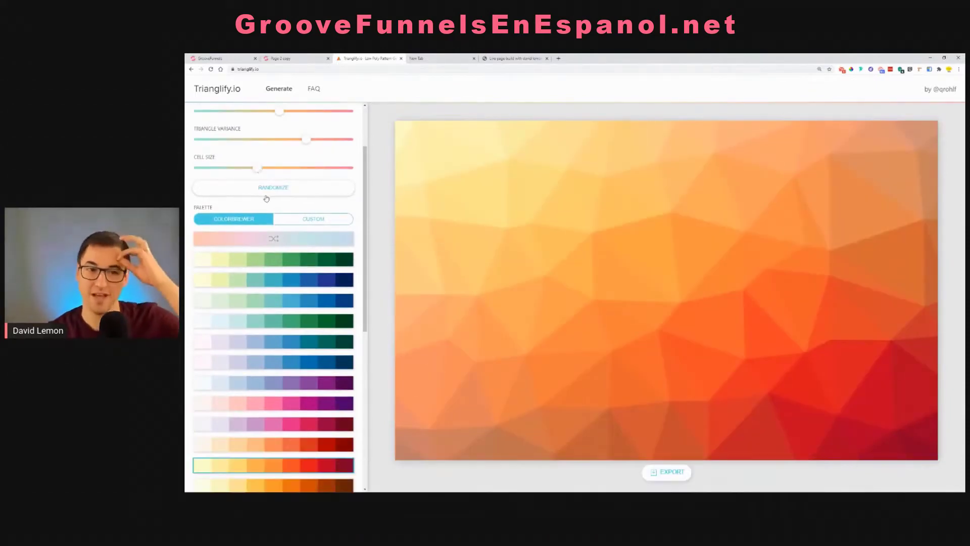
pyautogui.click(268, 196)
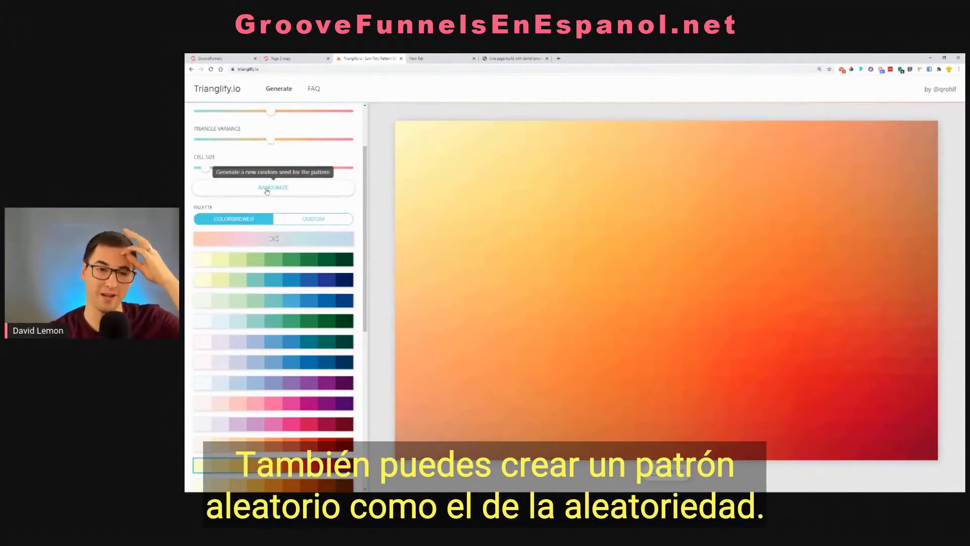
pyautogui.click(268, 192)
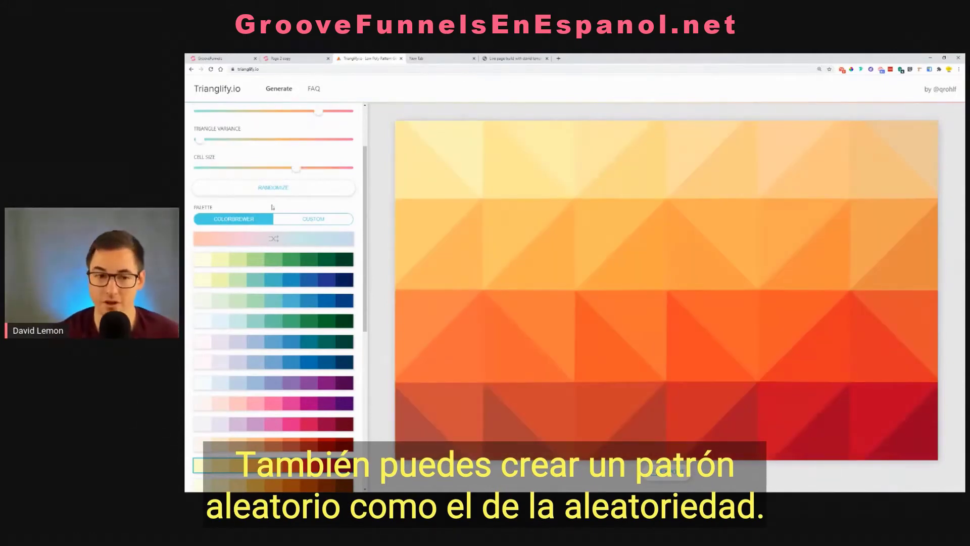
# Try the grayscale ColorBrewer palette and apply the brown-orange-to-purple palette to the pattern
pyautogui.scroll(-2, 292, 313)
pyautogui.scroll(-3, 292, 313)
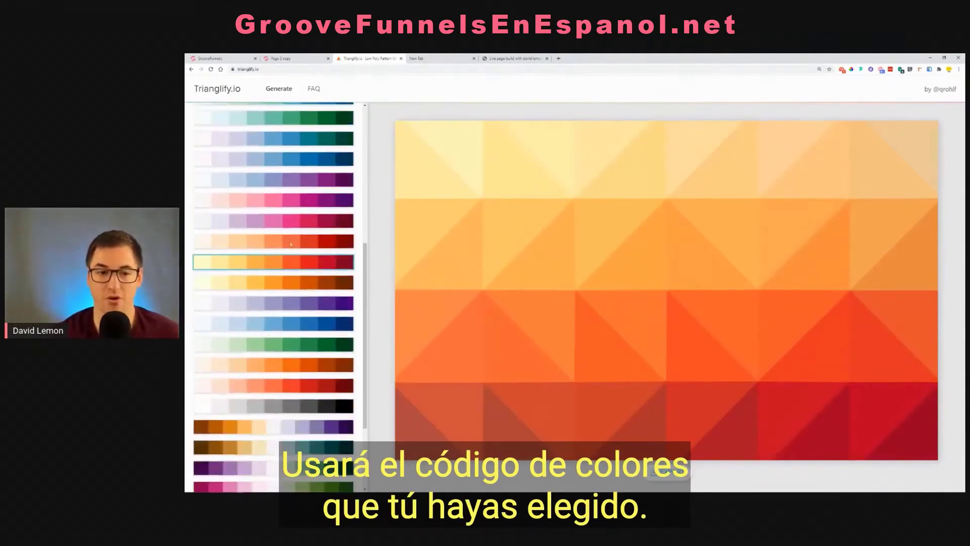
pyautogui.scroll(-2, 286, 324)
pyautogui.click(282, 329)
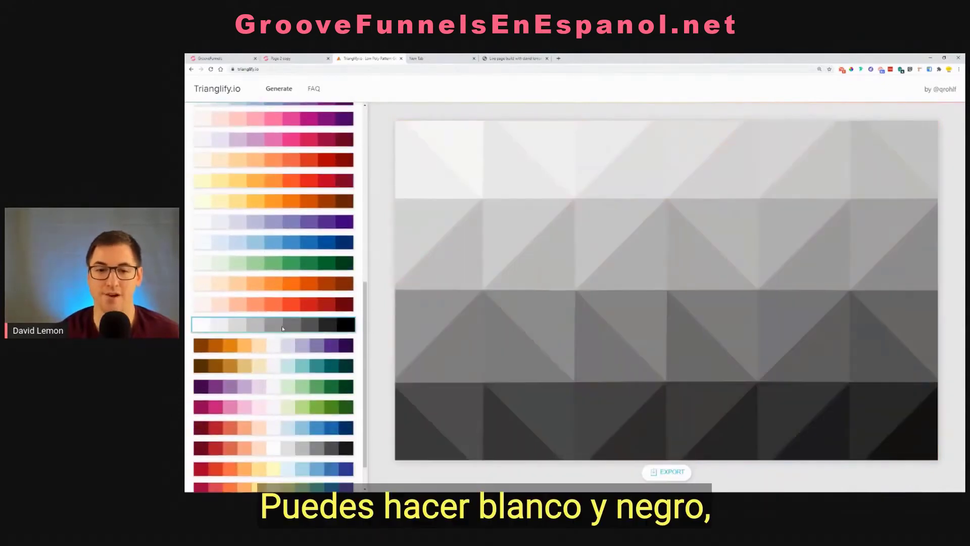
pyautogui.click(281, 347)
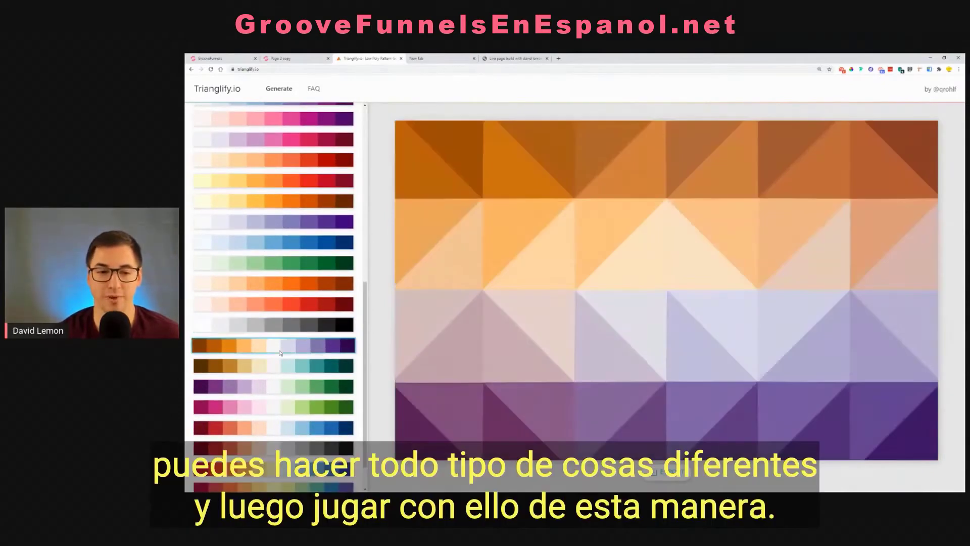
pyautogui.scroll(10, 297, 370)
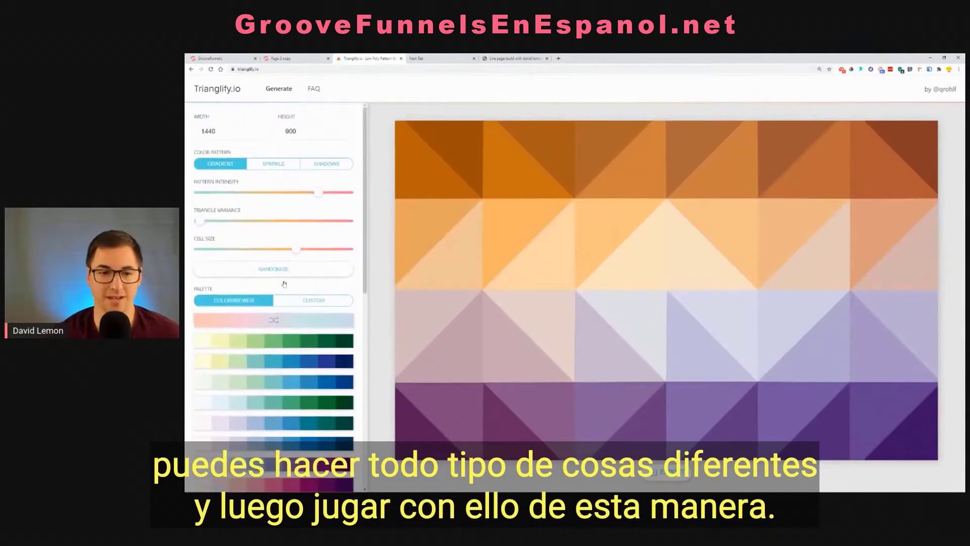
# Reduce the pattern's cell size and intensity to mid-range, raise the triangle variance, and switch the palette to Custom
pyautogui.moveTo(295, 254); pyautogui.dragTo(270, 250)
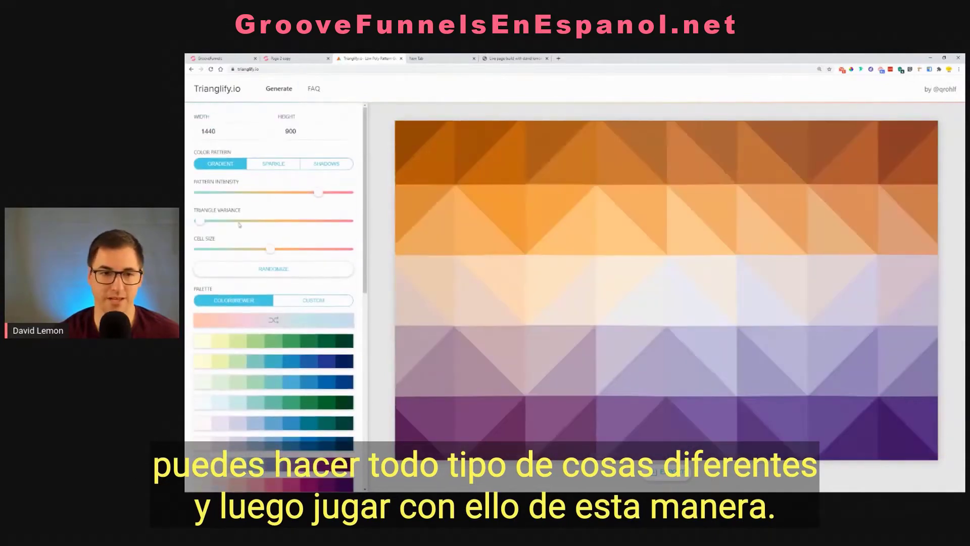
pyautogui.moveTo(200, 221)
pyautogui.mouseDown()
pyautogui.moveTo(318, 221)
pyautogui.moveTo(301, 195)
pyautogui.moveTo(272, 194)
pyautogui.mouseUp()
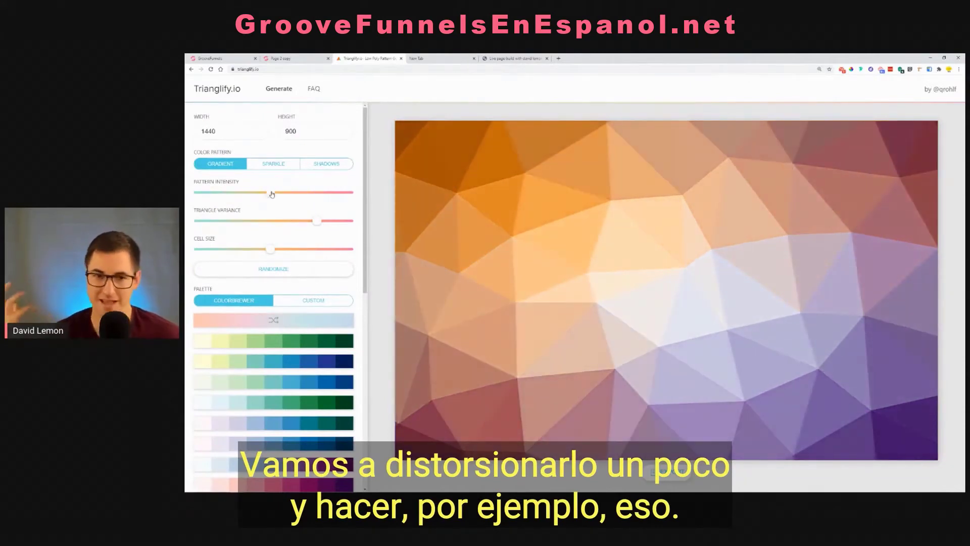
pyautogui.click(316, 301)
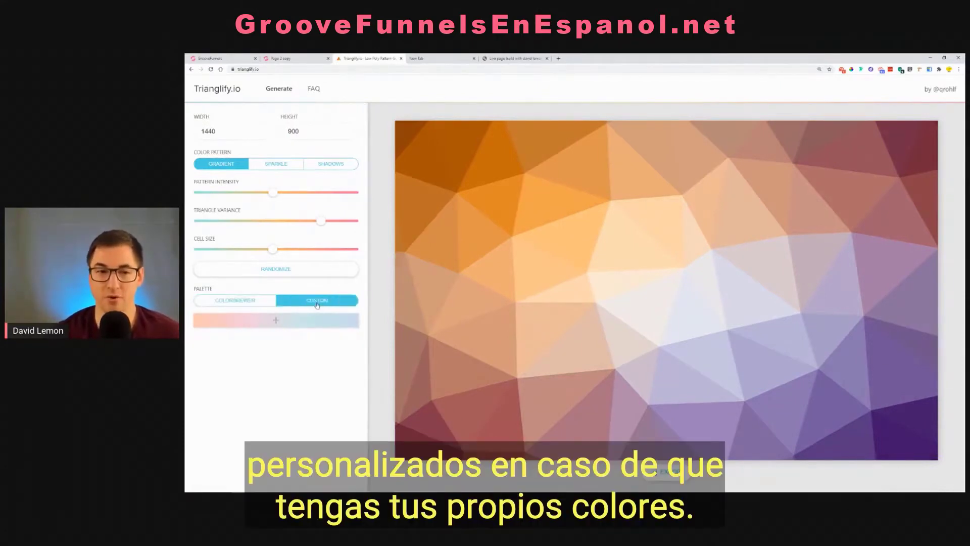
# Try a new custom palette with its first three colors set to black, light gray and medium gray
pyautogui.click(290, 321)
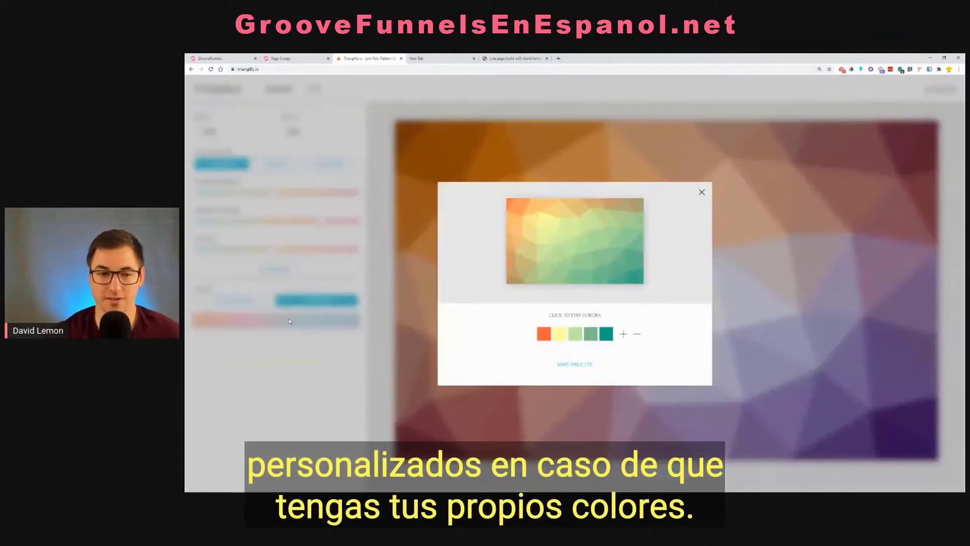
pyautogui.click(544, 335)
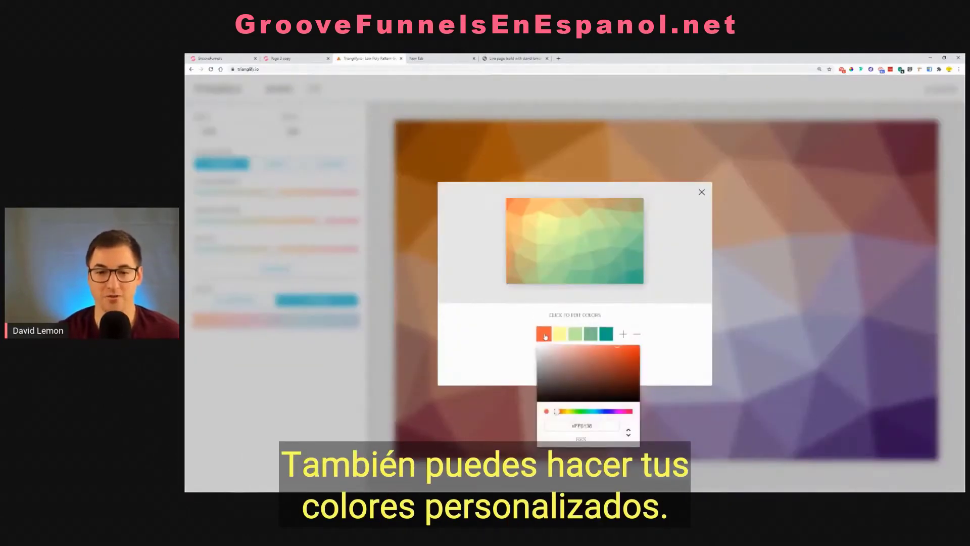
pyautogui.moveTo(546, 356)
pyautogui.mouseDown()
pyautogui.moveTo(529, 416)
pyautogui.moveTo(602, 431)
pyautogui.mouseUp()
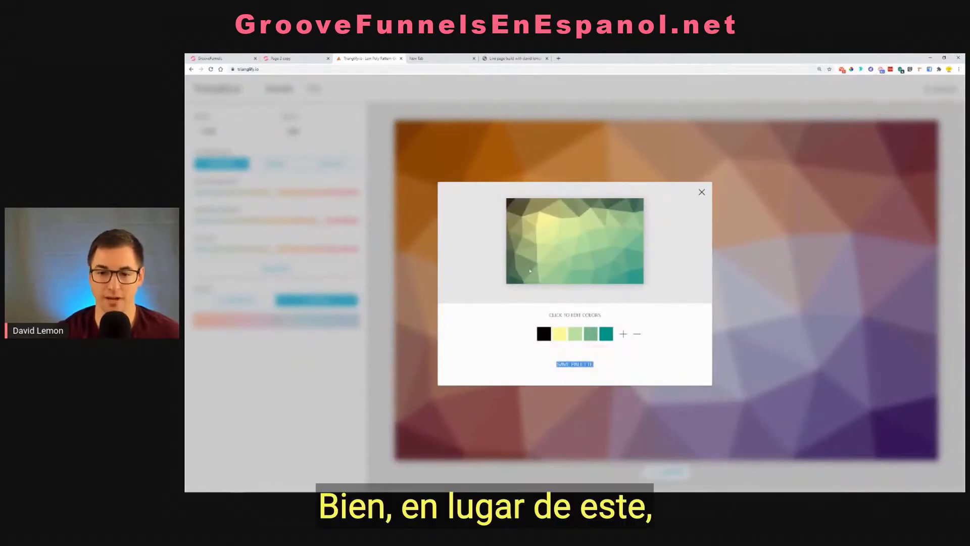
pyautogui.click(559, 335)
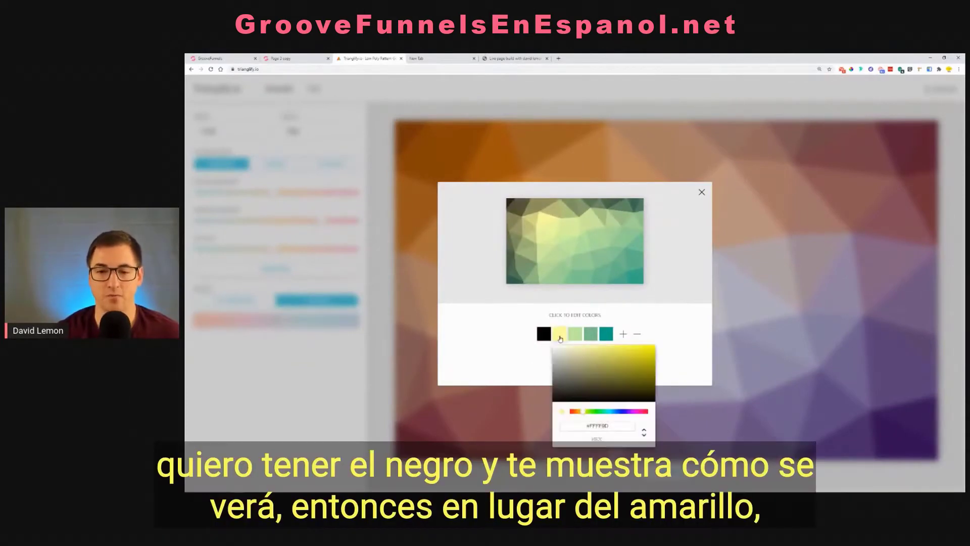
pyautogui.moveTo(562, 353); pyautogui.dragTo(568, 372)
pyautogui.click(575, 334)
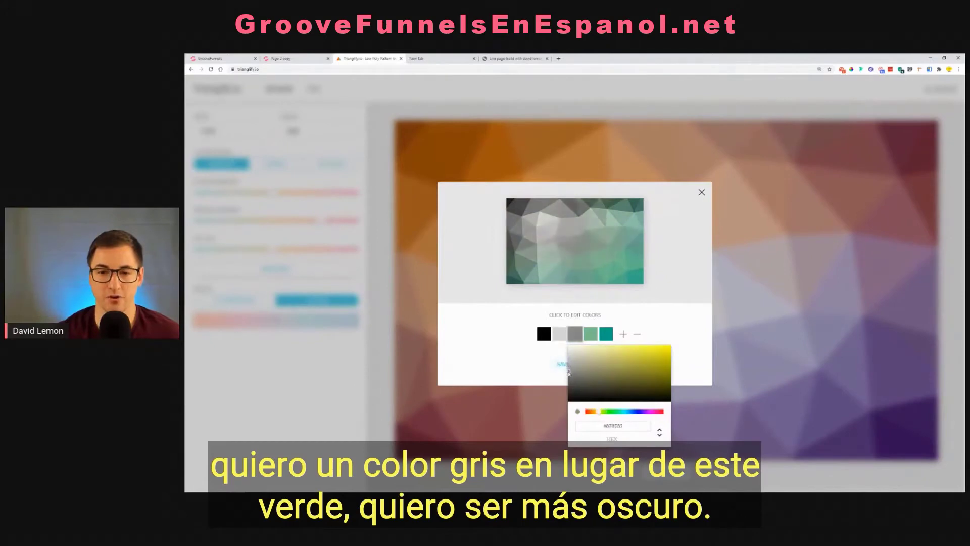
# Try dark gray as the palette's fourth color and black as its last color
pyautogui.click(591, 341)
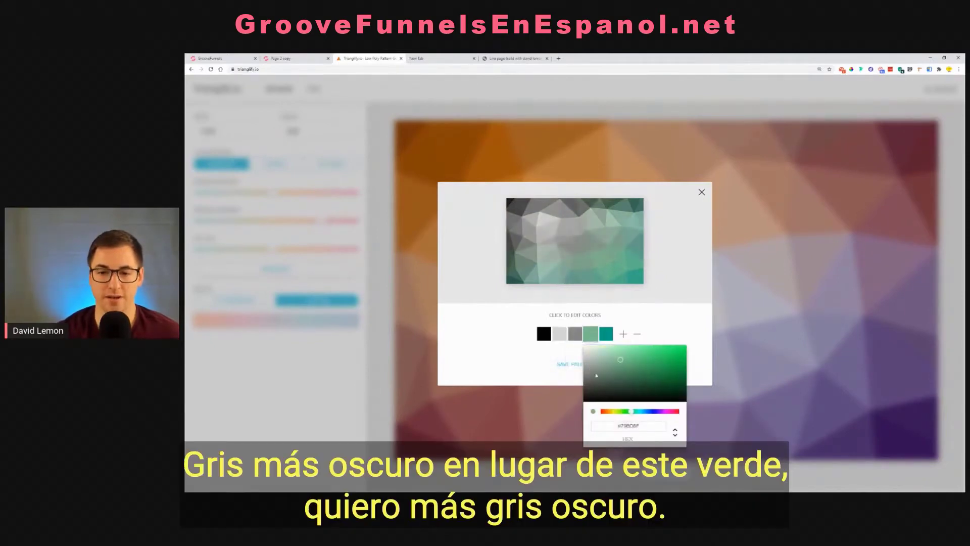
pyautogui.moveTo(597, 375); pyautogui.dragTo(584, 386)
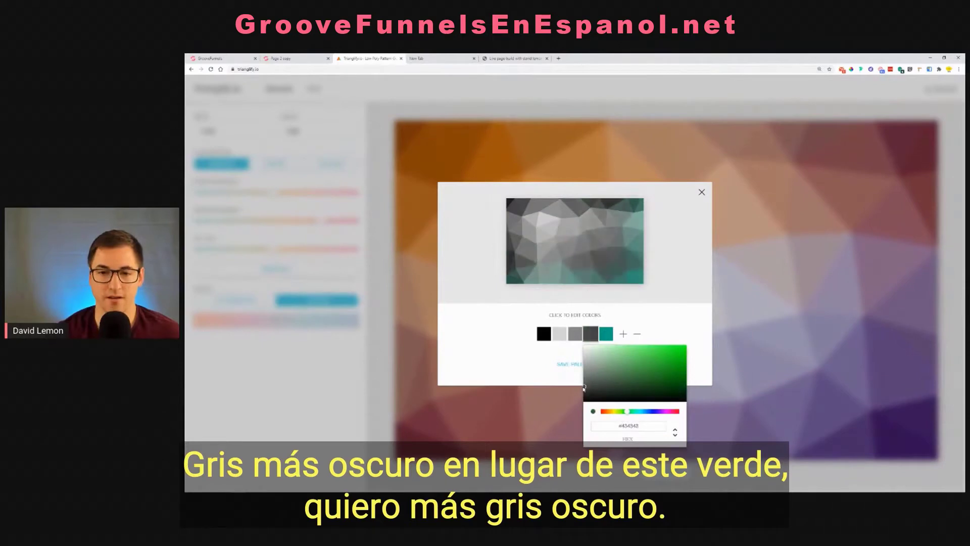
pyautogui.click(583, 388)
pyautogui.click(604, 339)
pyautogui.moveTo(623, 388); pyautogui.dragTo(586, 410)
pyautogui.click(585, 408)
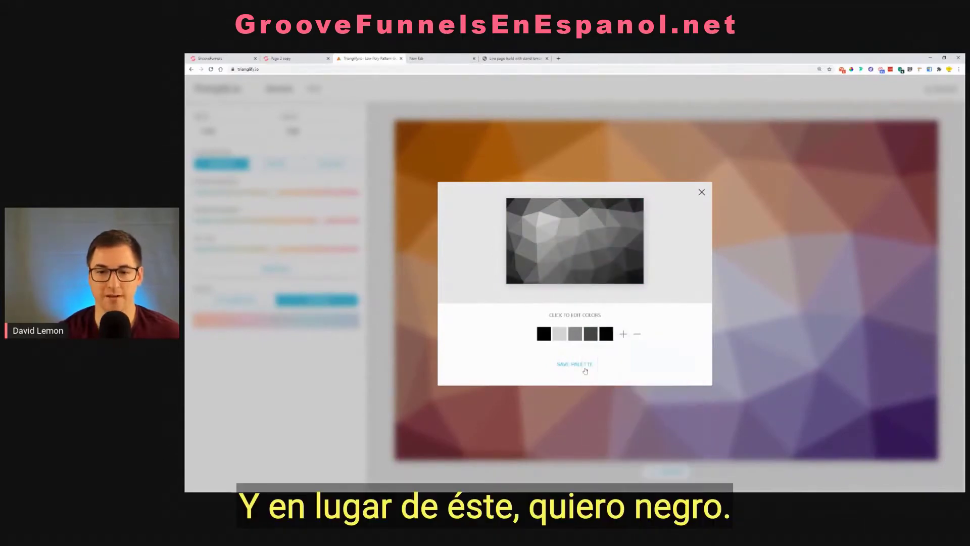
# Remove the last two colors from the custom palette and add two new ones
pyautogui.click(637, 337)
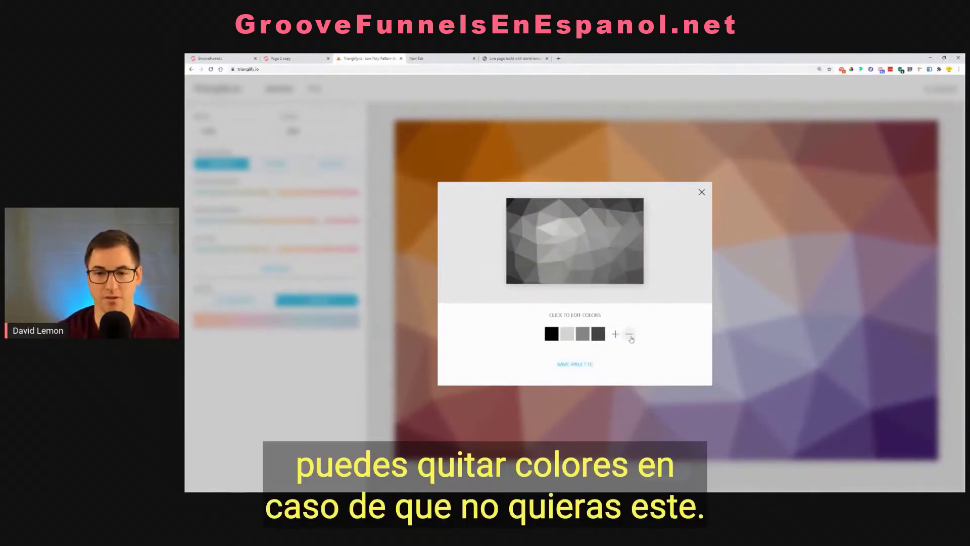
pyautogui.click(629, 338)
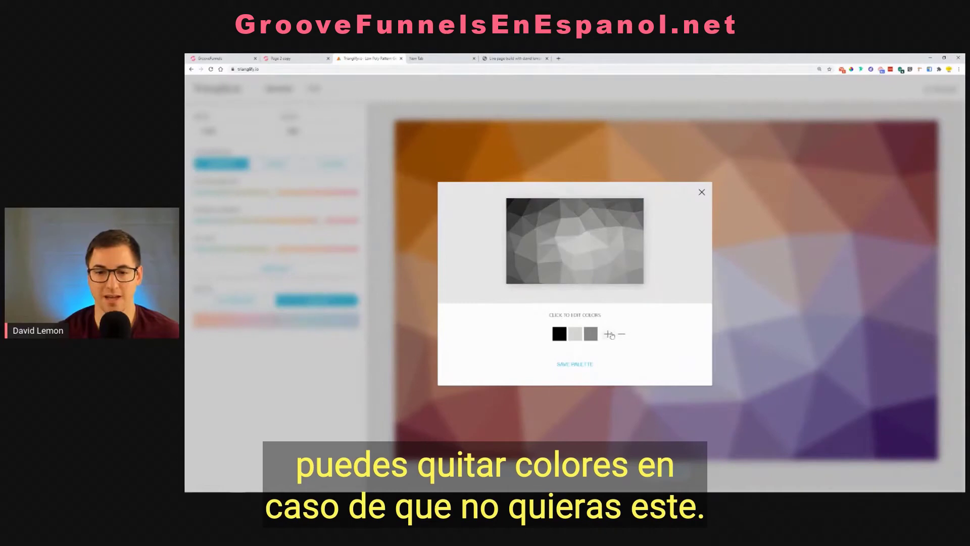
pyautogui.click(610, 335)
pyautogui.click(616, 335)
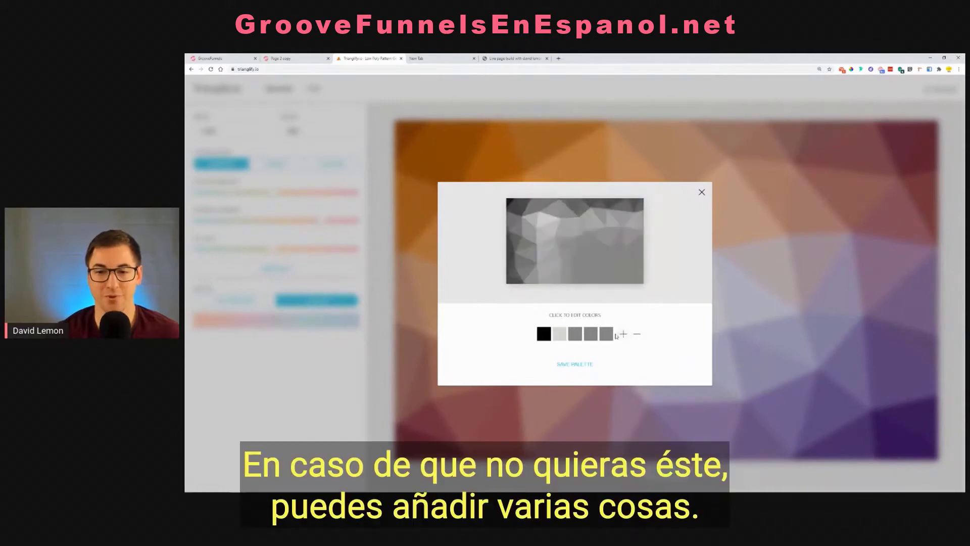
# Recolor the fourth palette color black and adjust the fifth to gray, and close the palette editor without saving
pyautogui.click(579, 337)
pyautogui.click(588, 339)
pyautogui.moveTo(595, 375); pyautogui.dragTo(591, 401)
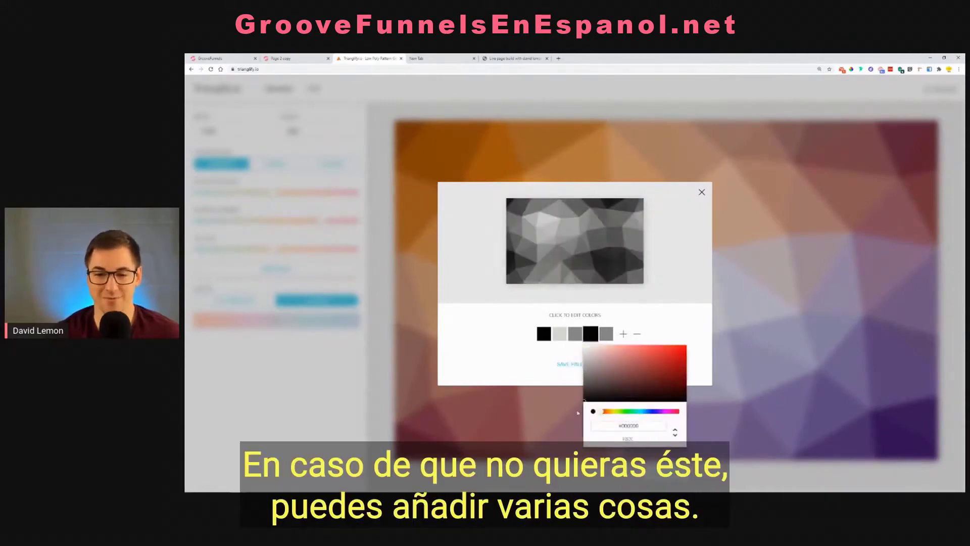
pyautogui.click(580, 388)
pyautogui.click(605, 340)
pyautogui.moveTo(601, 354); pyautogui.dragTo(602, 369)
pyautogui.click(686, 263)
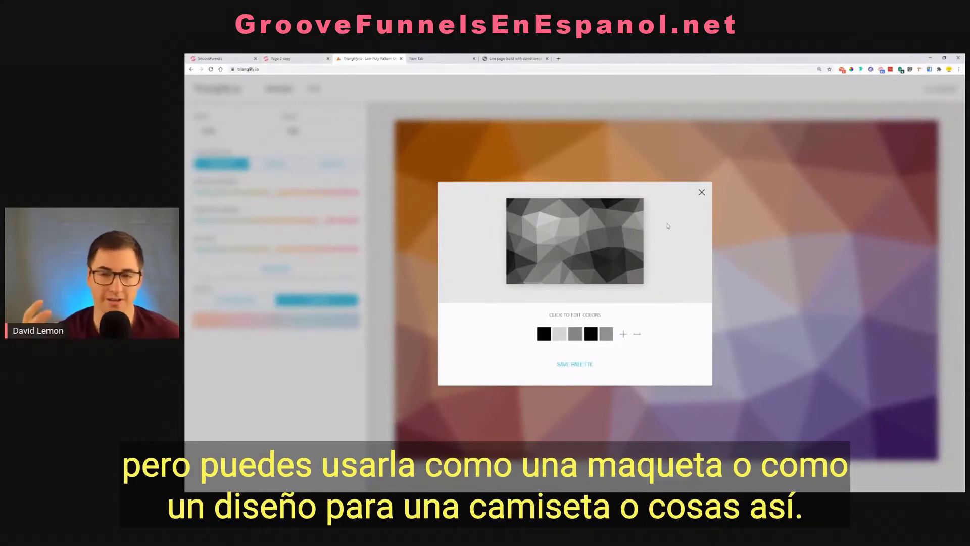
pyautogui.click(702, 192)
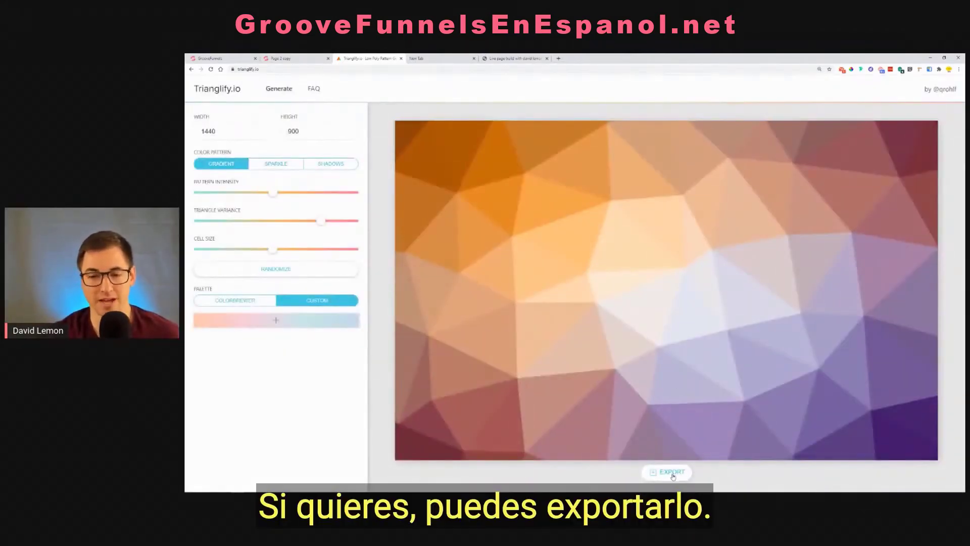
# Export the pattern as a low-res preview and save the PNG in the Downloads folder
pyautogui.click(674, 471)
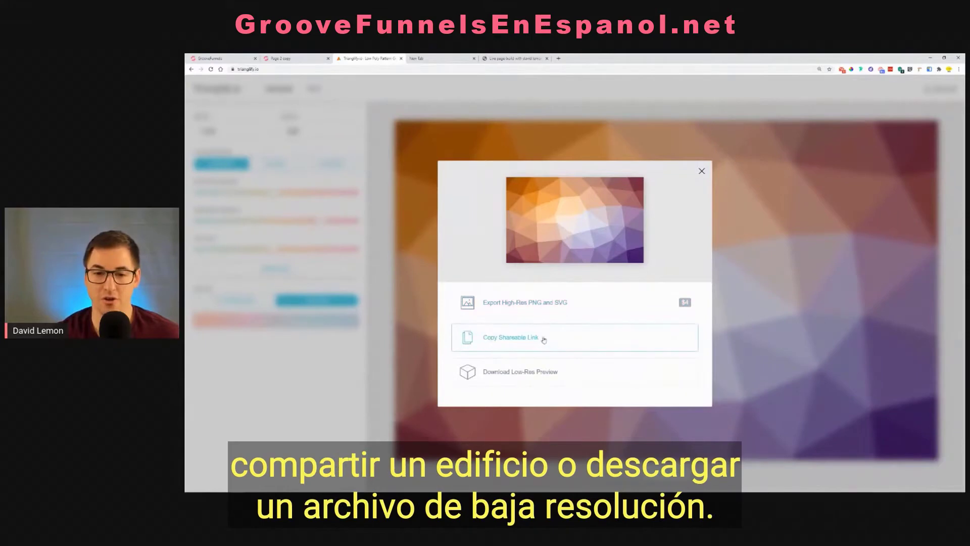
pyautogui.click(509, 374)
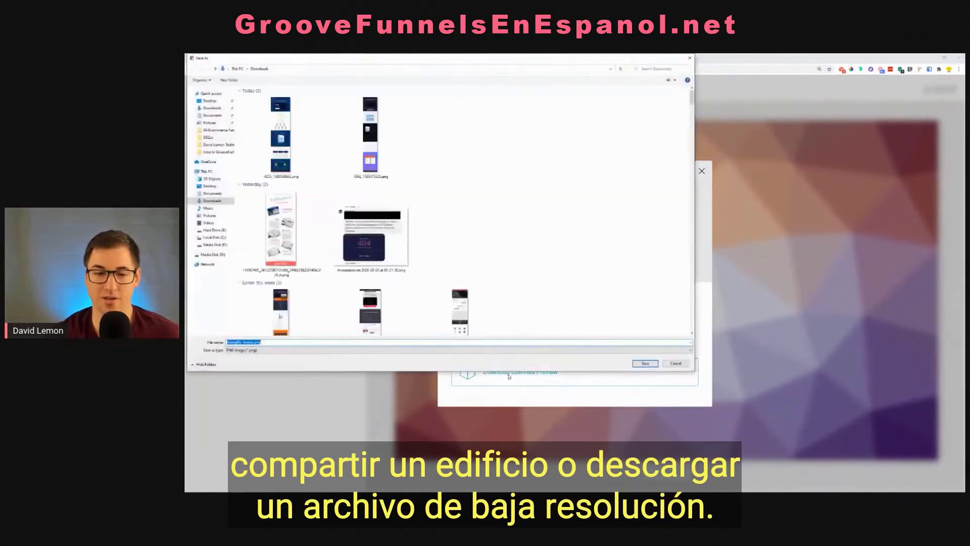
pyautogui.click(645, 364)
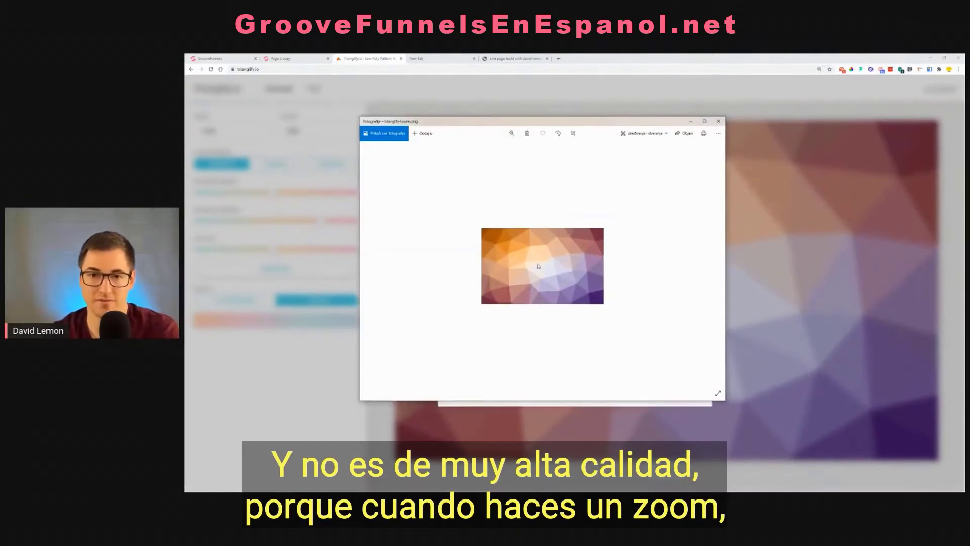
# Zoom in on the downloaded preview image to check its quality, and close the viewer and the export dialog
pyautogui.click(512, 134)
pyautogui.moveTo(485, 149); pyautogui.dragTo(532, 149)
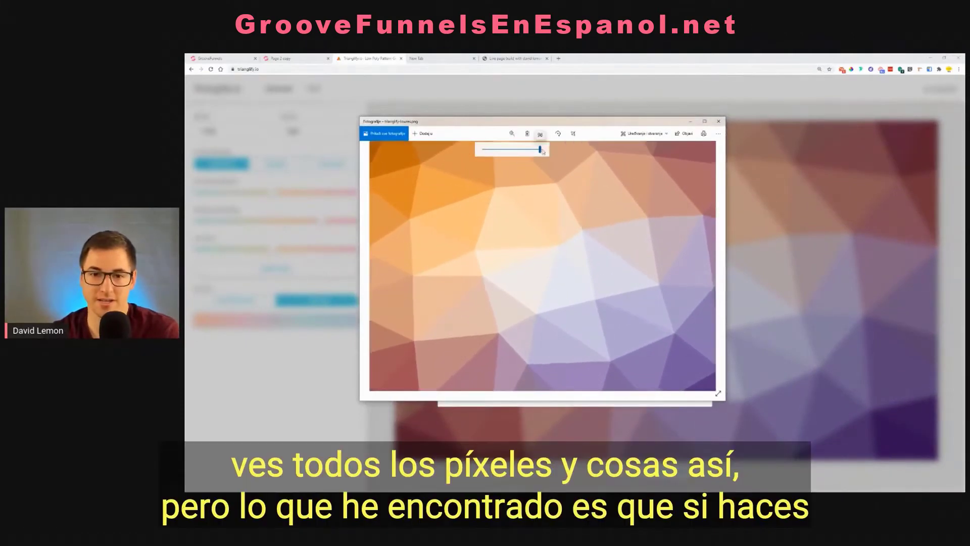
pyautogui.click(719, 121)
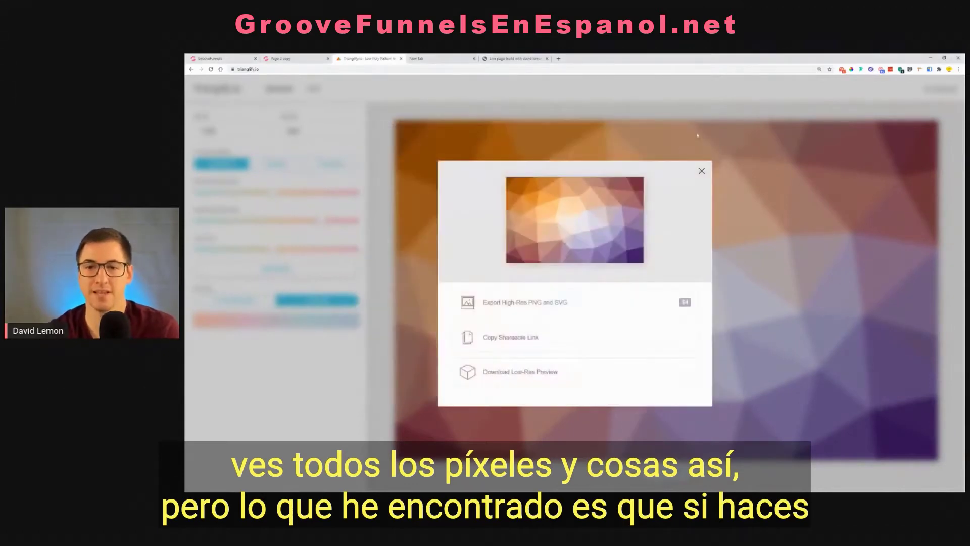
pyautogui.click(703, 173)
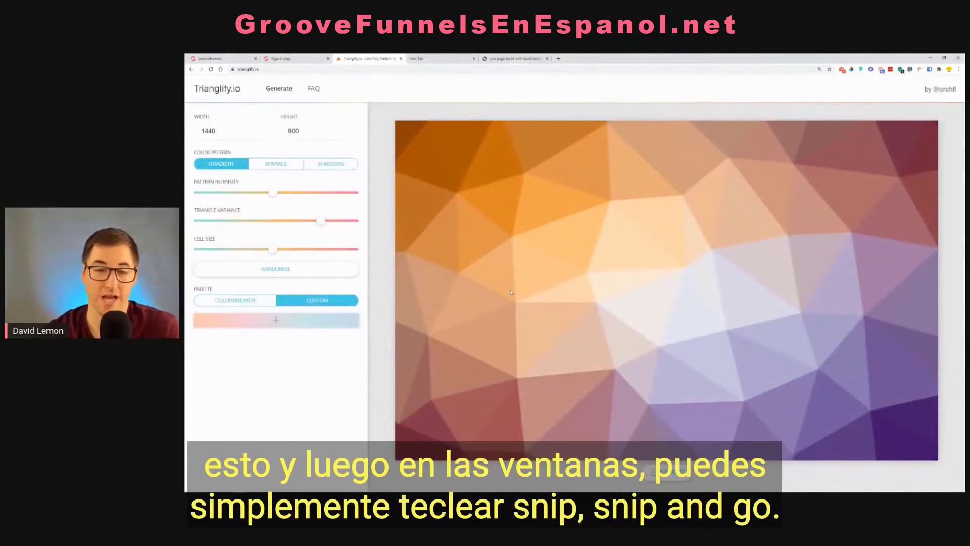
# Open the Windows Snipping Tool and close it without taking a capture
pyautogui.press('super')
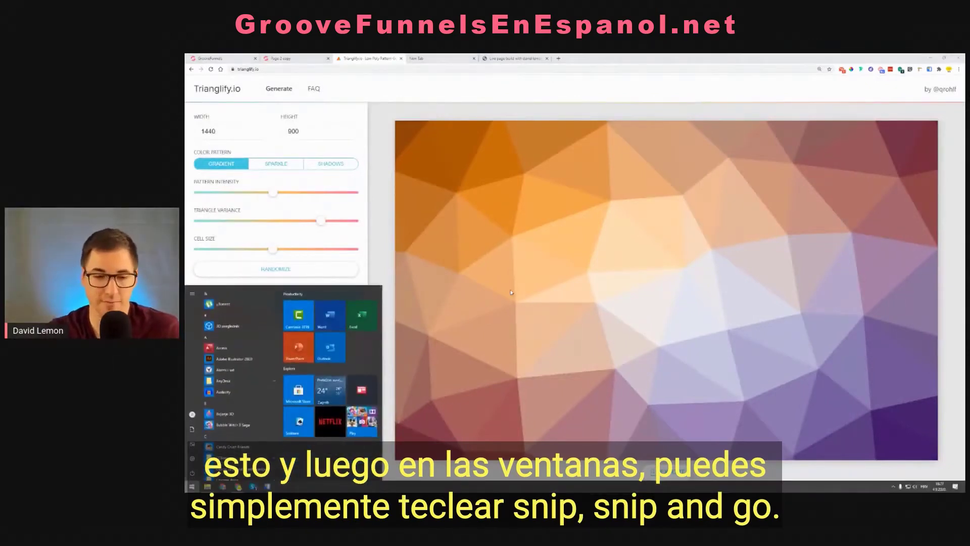
pyautogui.write('snip')
pyautogui.press('Return')
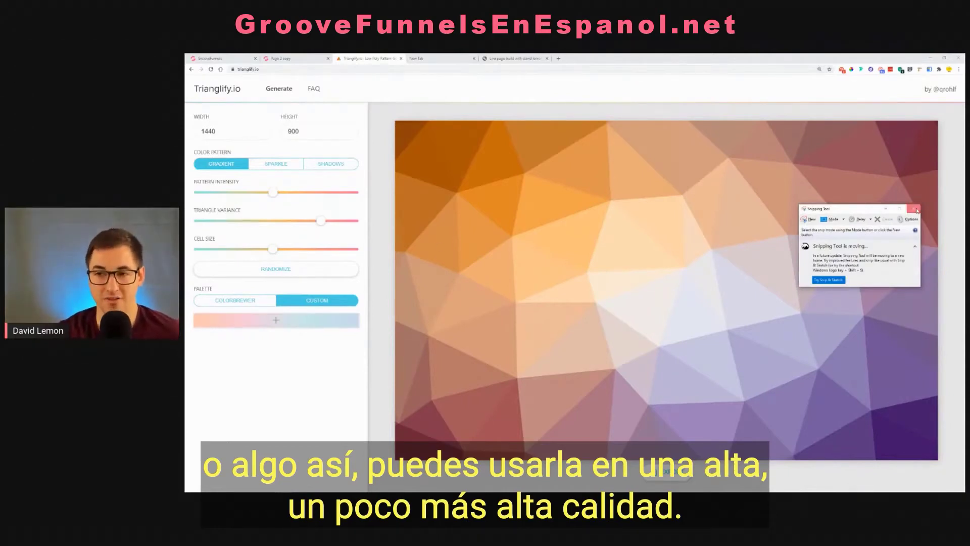
pyautogui.click(913, 209)
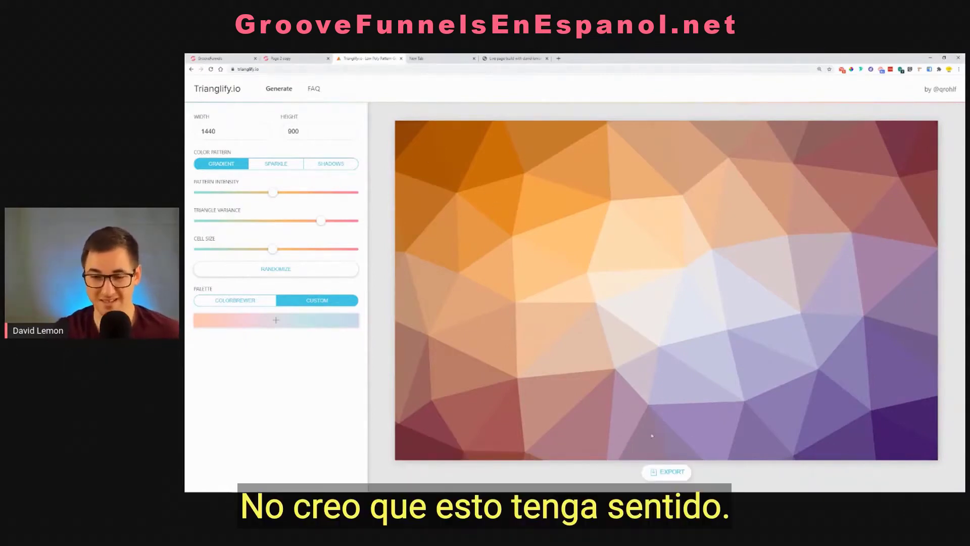
# Review the pattern's export options, compare the For Sale page preview with the page builder, and return to Trianglify.io
pyautogui.click(671, 473)
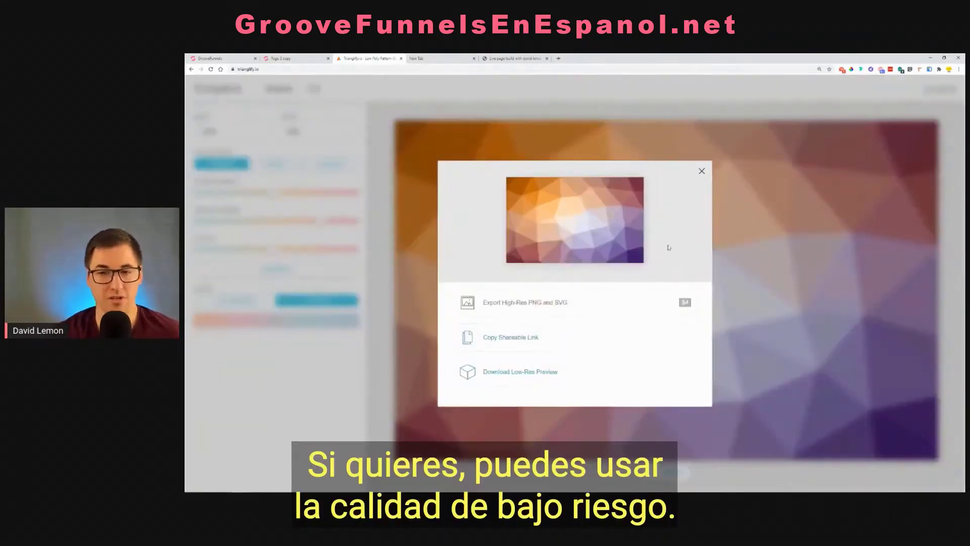
pyautogui.click(702, 172)
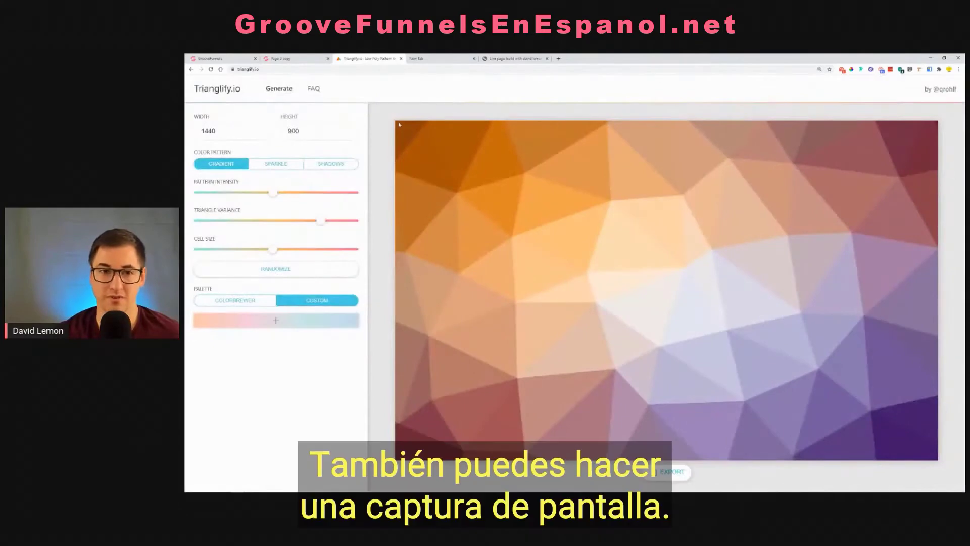
pyautogui.click(298, 58)
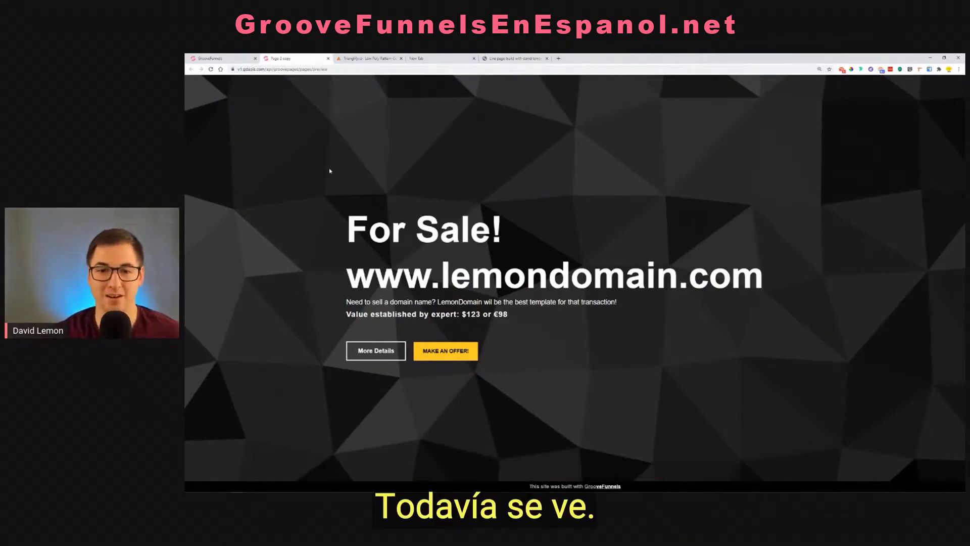
pyautogui.click(230, 58)
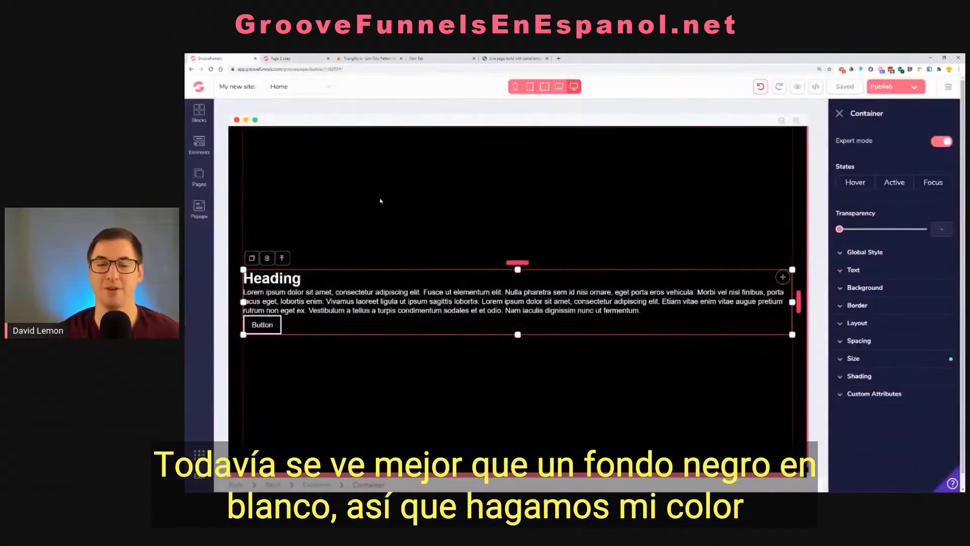
pyautogui.click(362, 59)
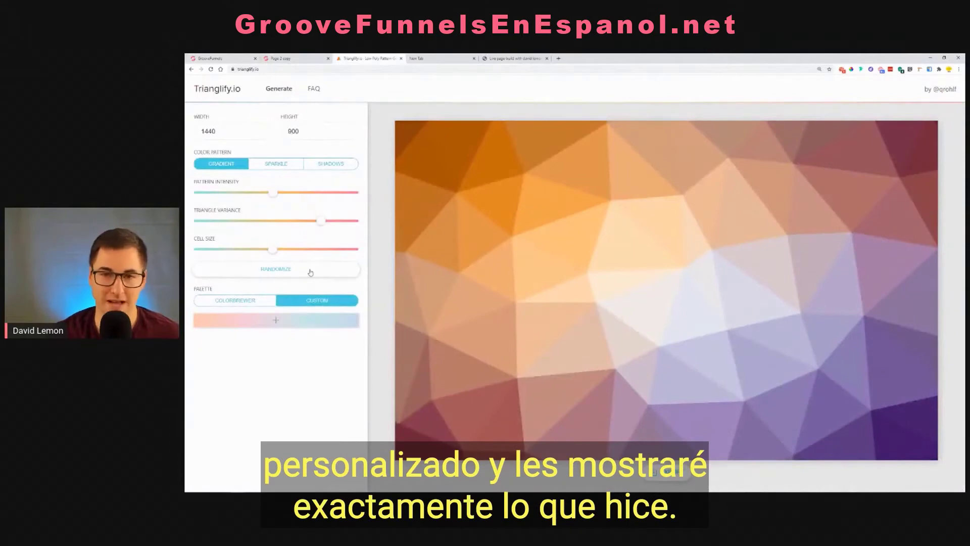
# Start a new custom palette and set its first and last colors to black
pyautogui.click(276, 320)
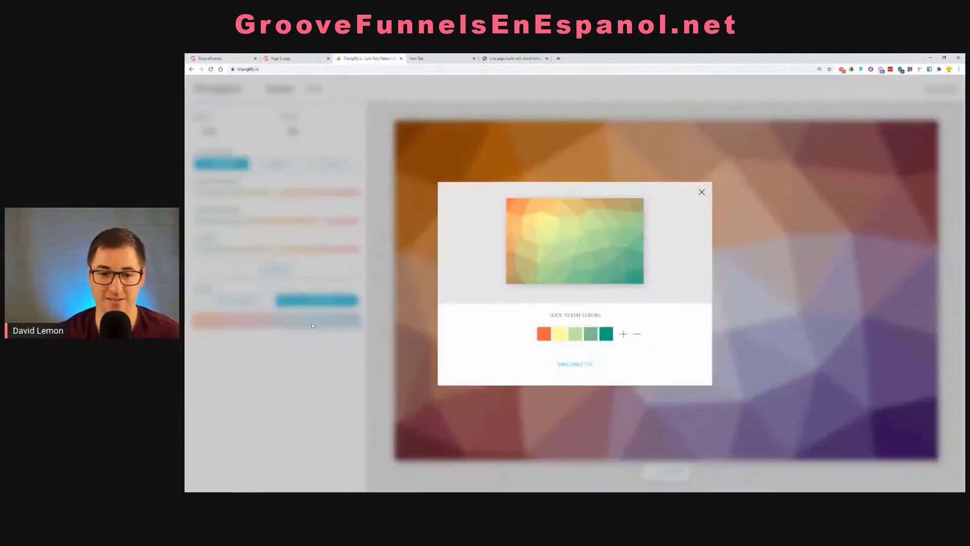
pyautogui.click(544, 334)
pyautogui.moveTo(546, 374); pyautogui.dragTo(538, 404)
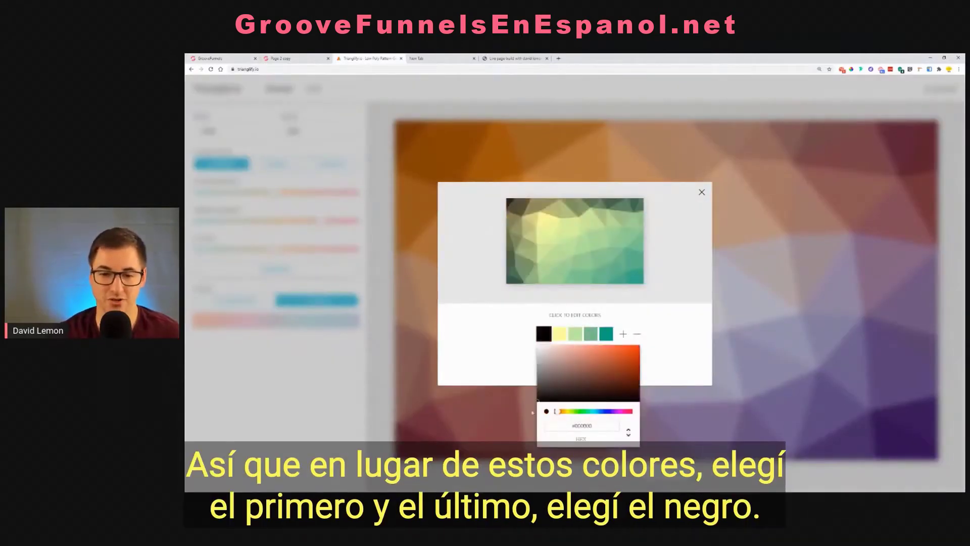
pyautogui.click(608, 337)
pyautogui.click(609, 336)
pyautogui.click(601, 400)
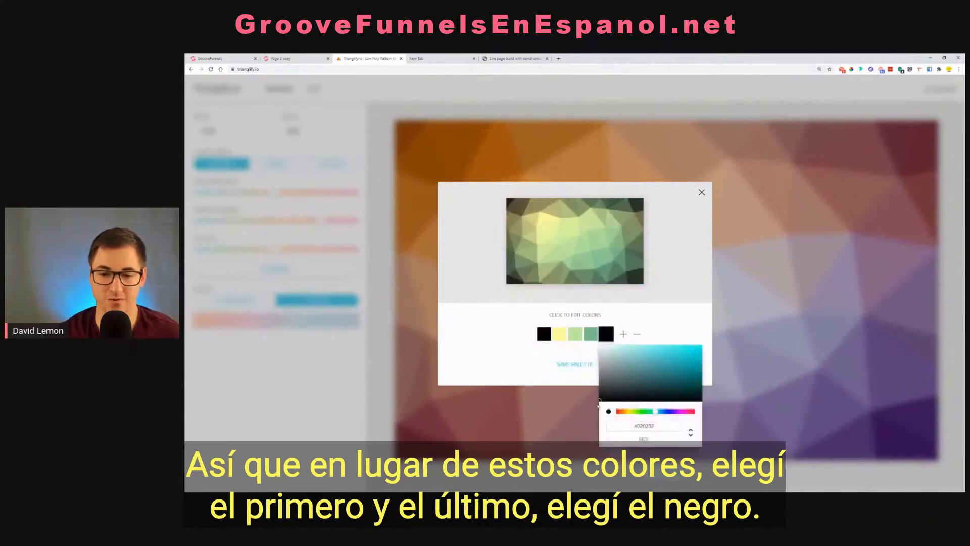
# Set the three middle palette colors to progressively darker shades of gray
pyautogui.click(564, 354)
pyautogui.click(560, 338)
pyautogui.moveTo(562, 360); pyautogui.dragTo(584, 384)
pyautogui.click(572, 331)
pyautogui.click(574, 334)
pyautogui.click(592, 333)
pyautogui.click(591, 334)
pyautogui.click(598, 369)
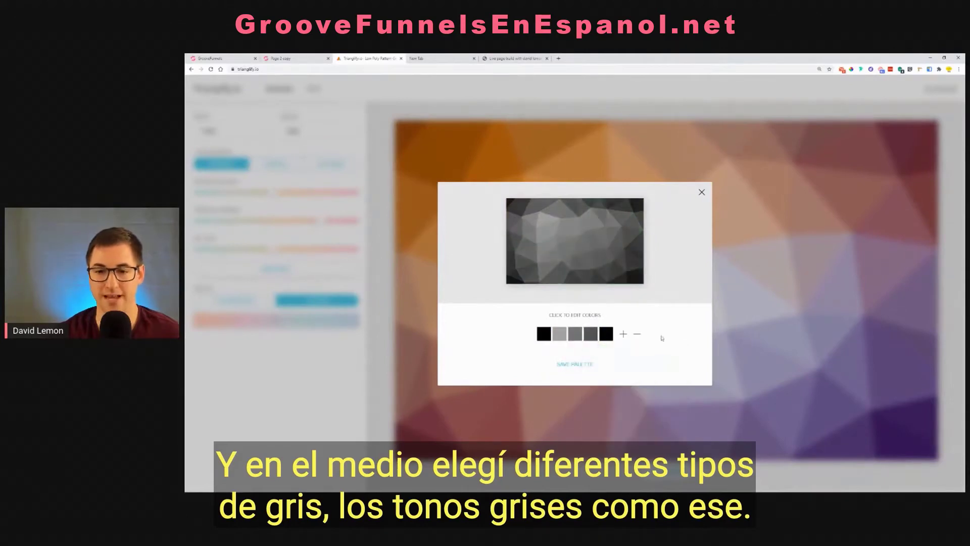
# Save the custom black-and-gray palette and fine-tune the pattern with a smaller cell size, lower triangle variance and slightly higher intensity
pyautogui.click(593, 364)
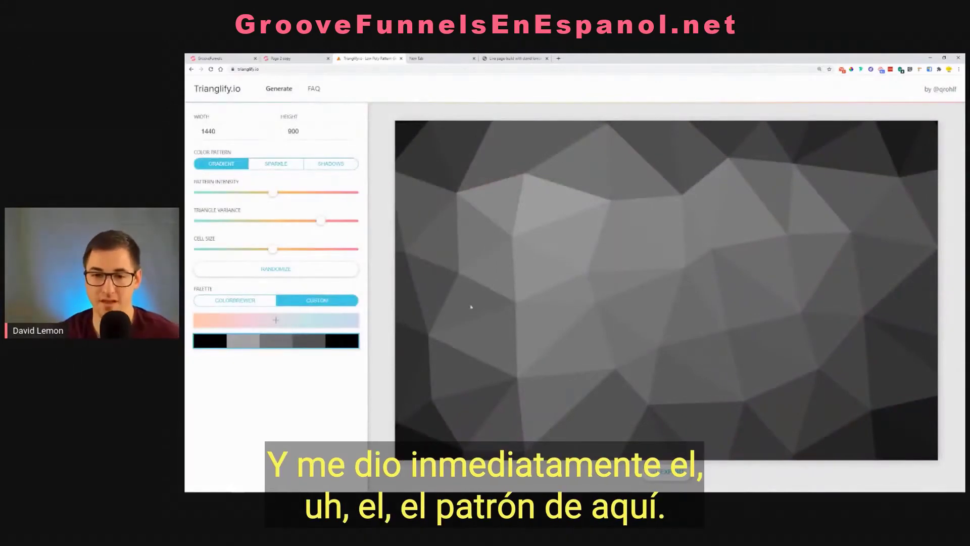
pyautogui.click(257, 250)
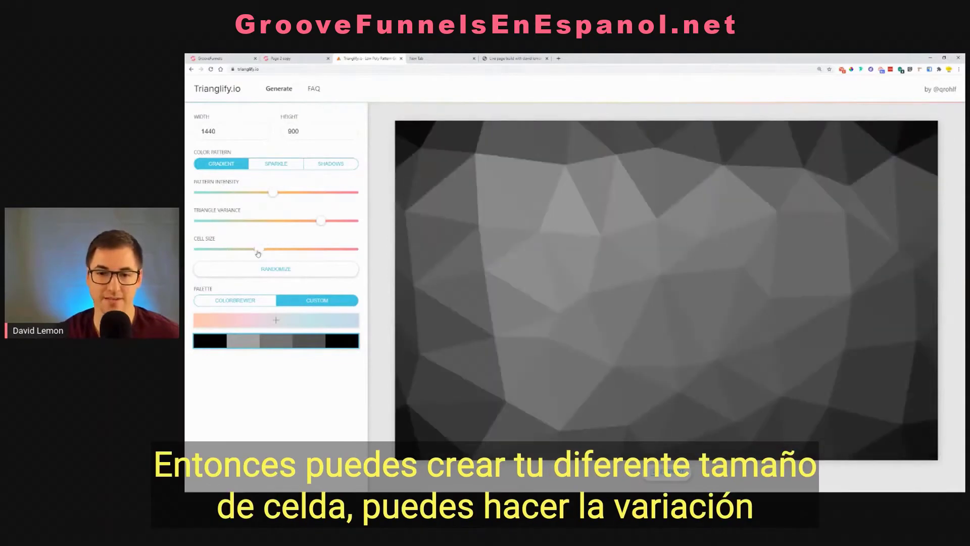
pyautogui.moveTo(309, 221)
pyautogui.mouseDown()
pyautogui.moveTo(267, 222)
pyautogui.moveTo(307, 195)
pyautogui.moveTo(312, 201)
pyautogui.moveTo(264, 207)
pyautogui.moveTo(291, 209)
pyautogui.mouseUp()
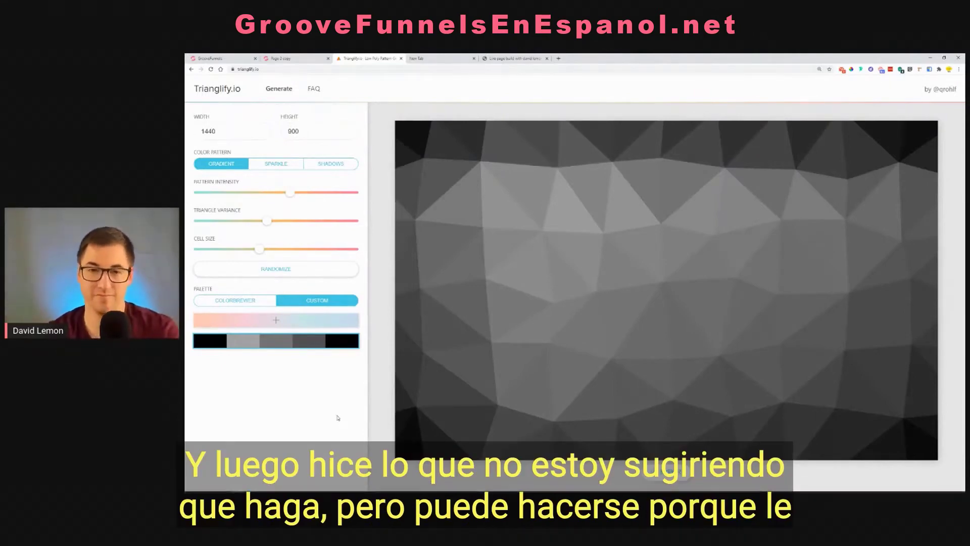
# Open the Windows Snipping Tool and capture the triangle pattern, retaking the snip to cover the whole image area
pyautogui.press('super')
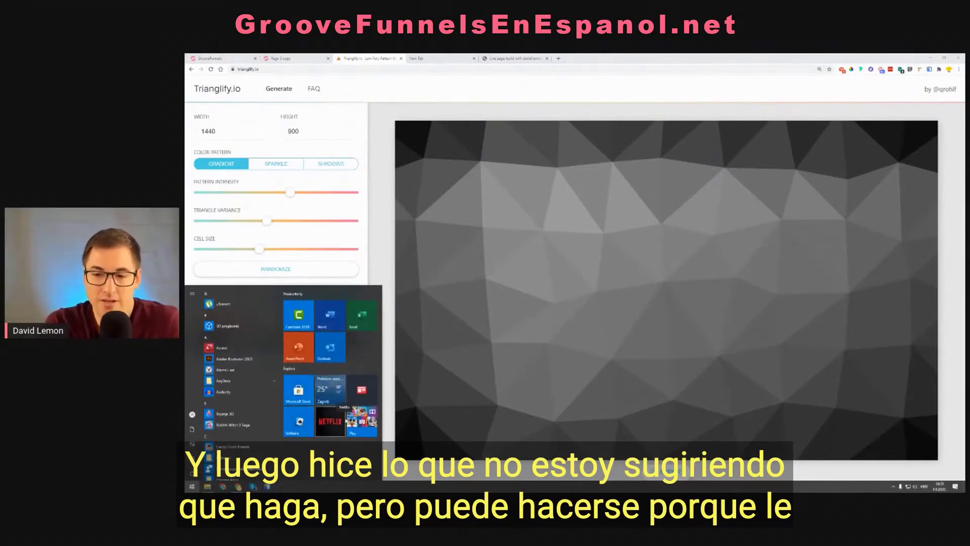
pyautogui.write('inip')
pyautogui.press('Return')
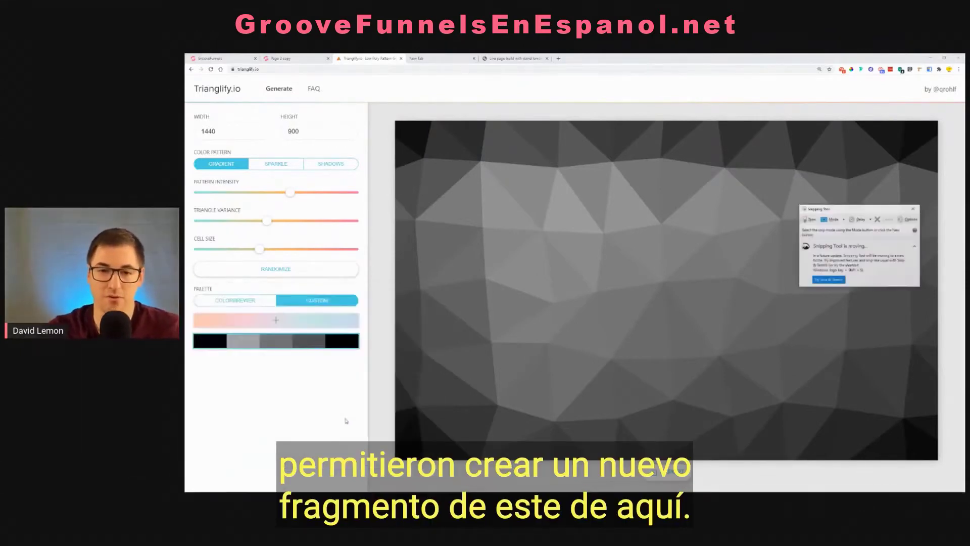
pyautogui.click(808, 219)
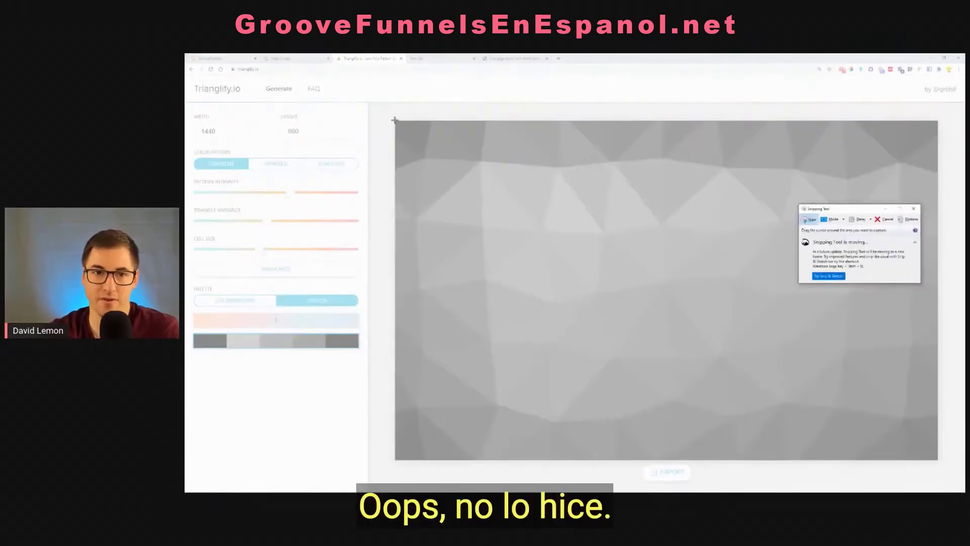
pyautogui.moveTo(402, 124); pyautogui.dragTo(820, 405)
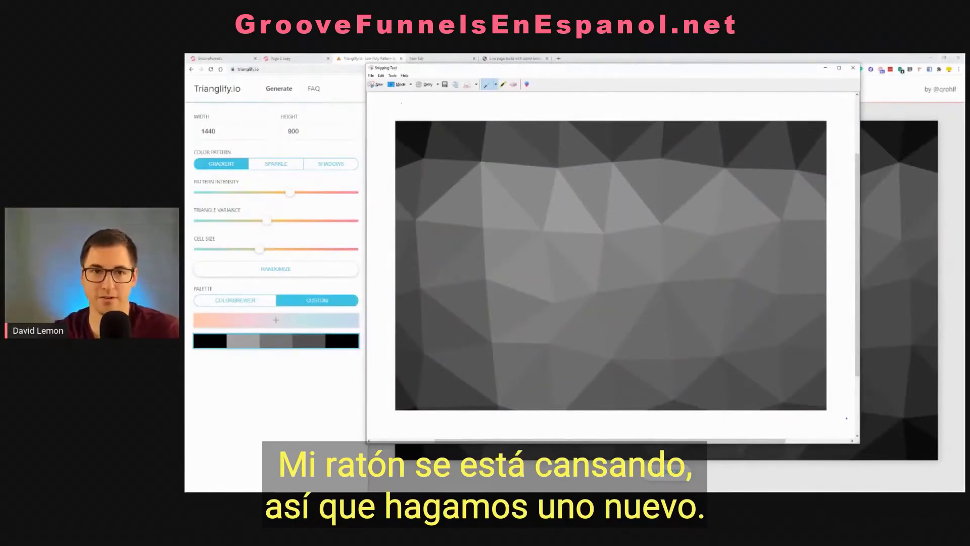
pyautogui.click(378, 85)
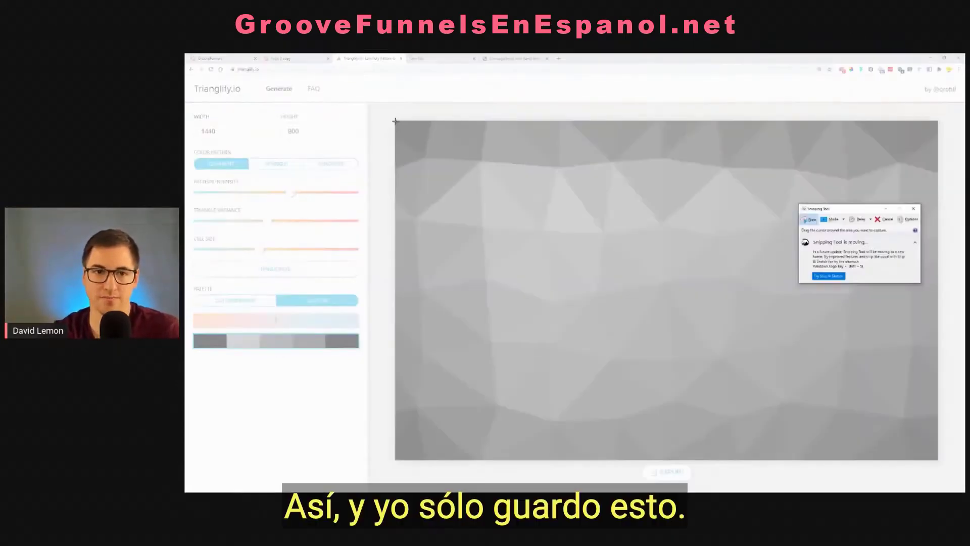
pyautogui.moveTo(395, 121); pyautogui.dragTo(937, 457)
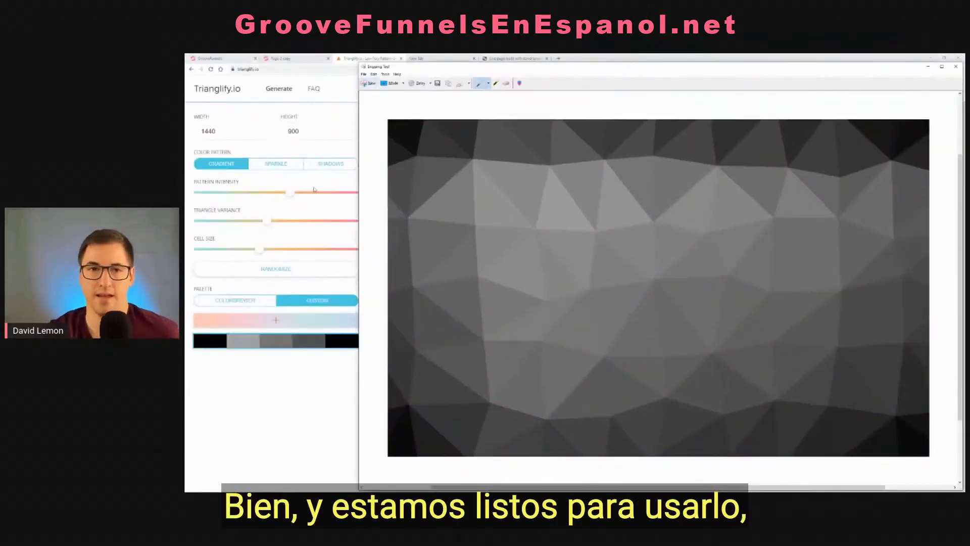
# Save the snip as Capture.PNG in the Downloads folder and close the Snipping Tool
pyautogui.click(438, 84)
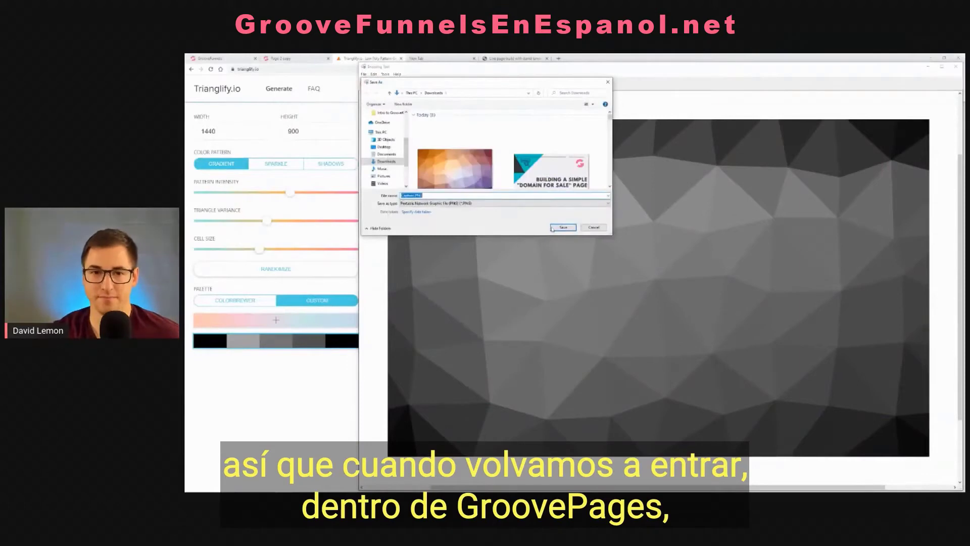
pyautogui.click(552, 228)
pyautogui.click(590, 281)
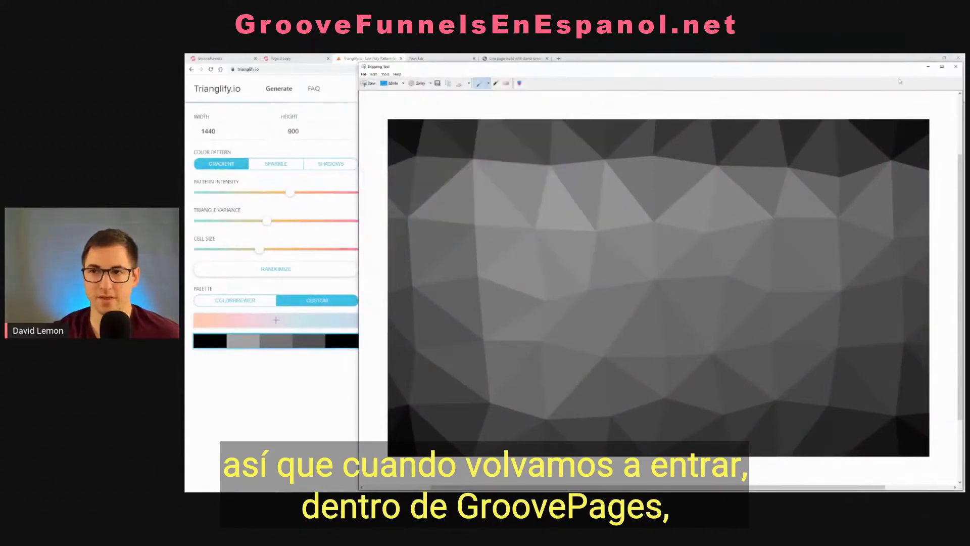
pyautogui.click(956, 66)
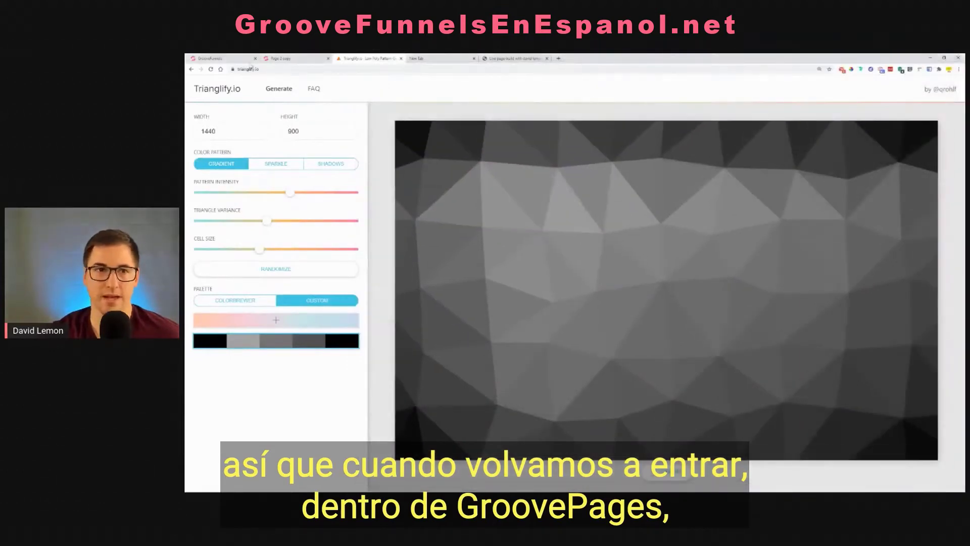
# Switch to the GrooveFunnels page builder and upload Capture.PNG to the image library while choosing the block's background image
pyautogui.click(223, 58)
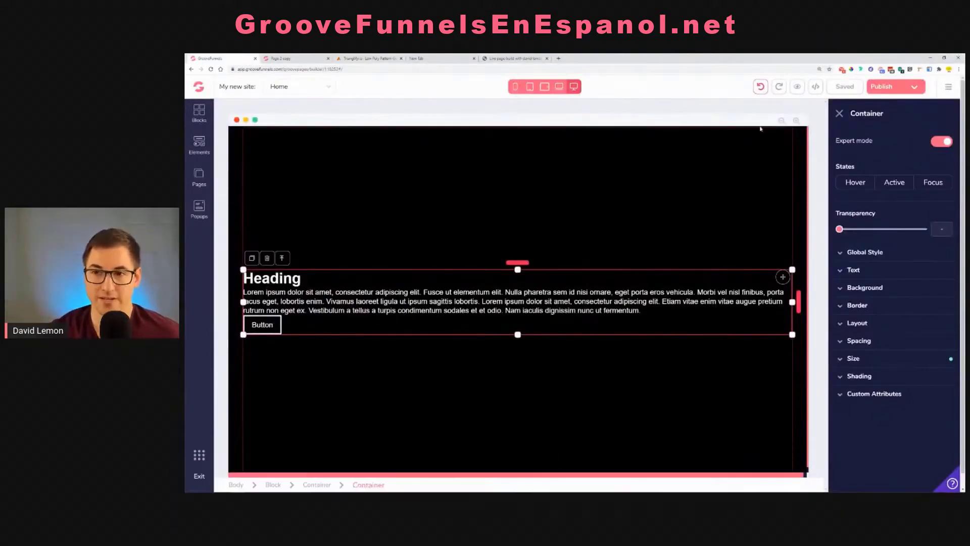
pyautogui.click(233, 169)
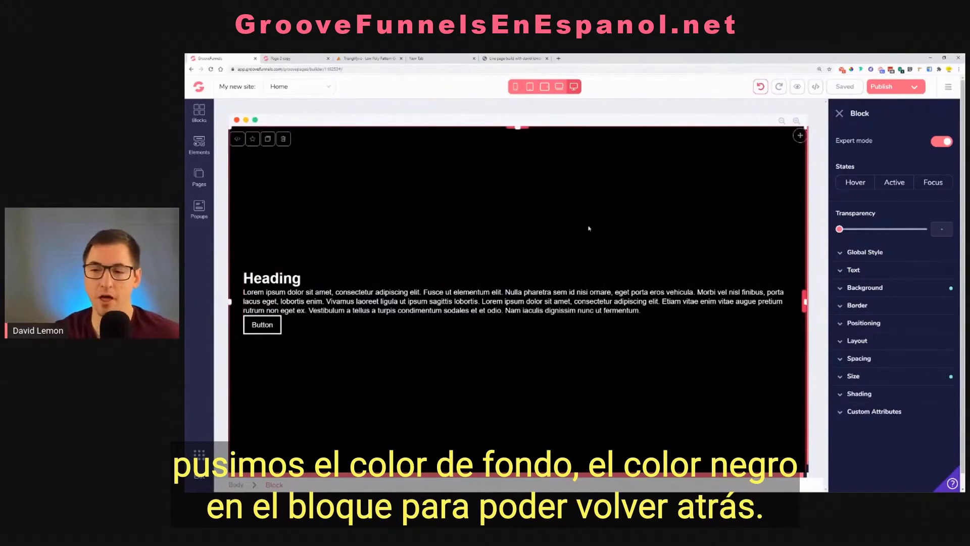
pyautogui.click(883, 293)
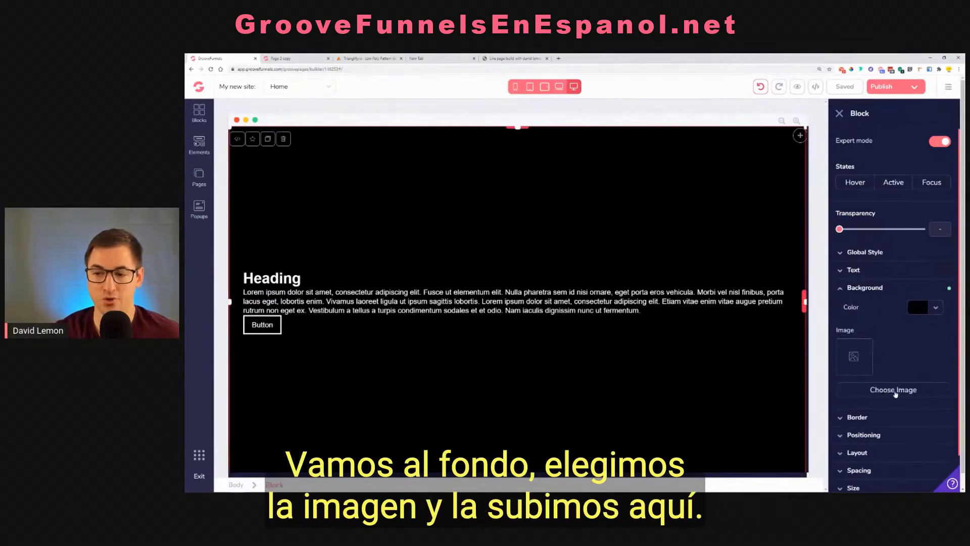
pyautogui.click(896, 394)
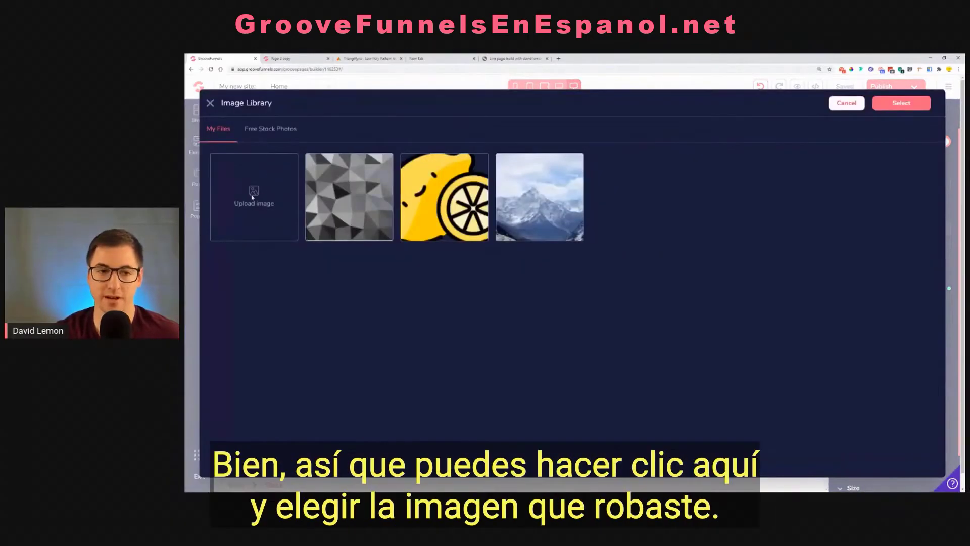
pyautogui.click(253, 198)
pyautogui.click(278, 158)
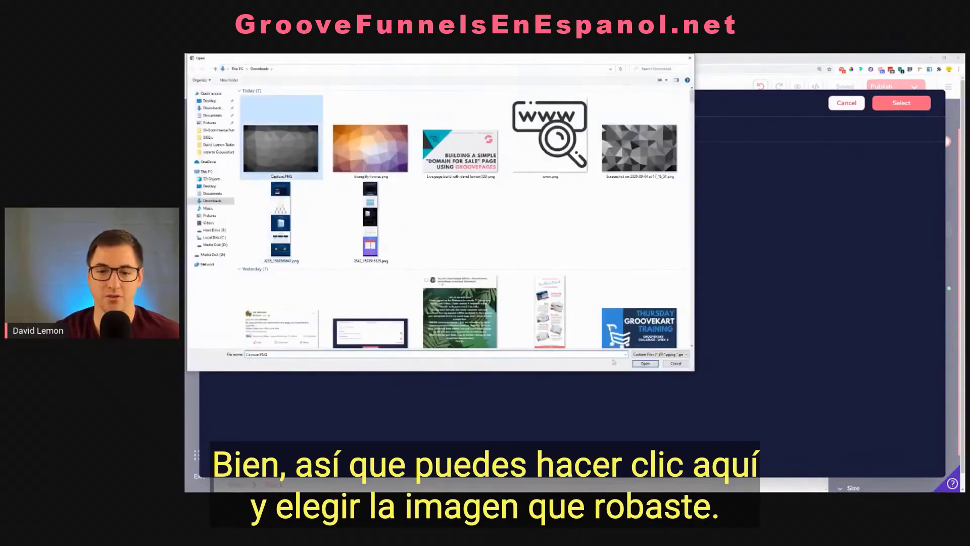
pyautogui.click(645, 364)
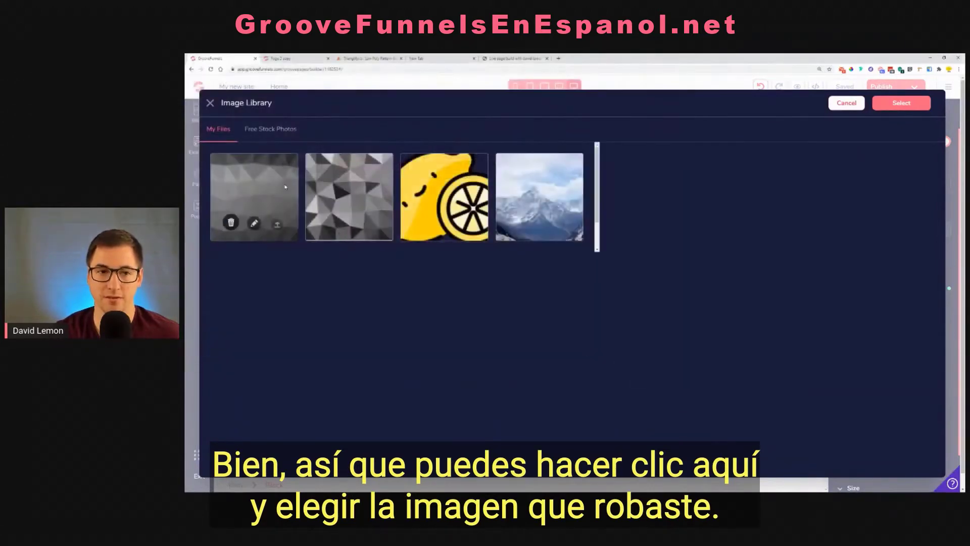
# Resize the uploaded pattern image to 1000 px wide with a fixed aspect ratio and apply it as the block's background
pyautogui.click(276, 224)
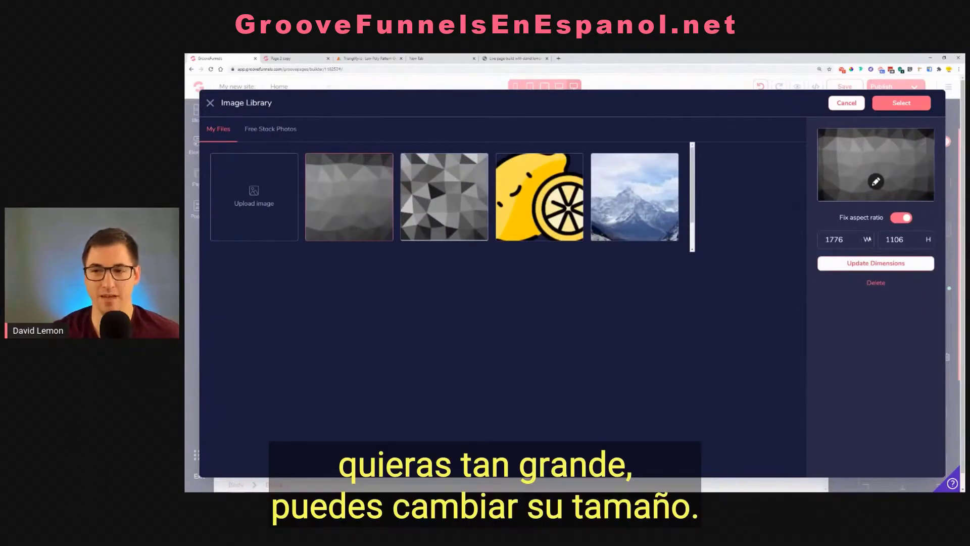
pyautogui.moveTo(860, 240); pyautogui.dragTo(804, 247)
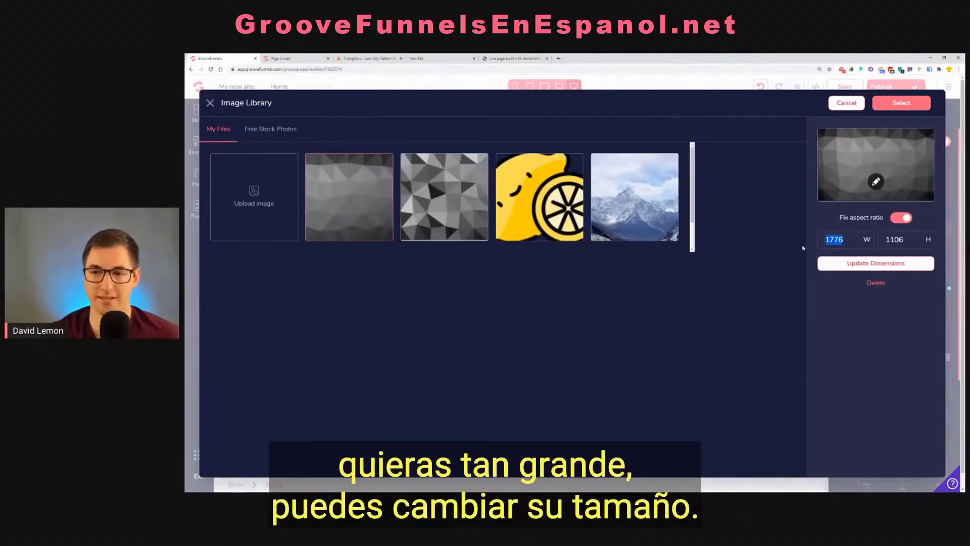
pyautogui.write('1000')
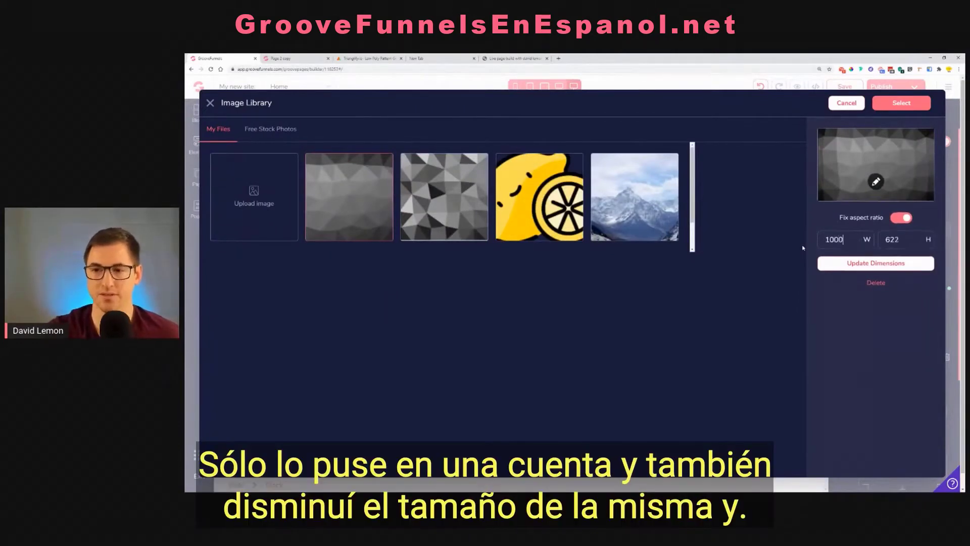
pyautogui.click(834, 265)
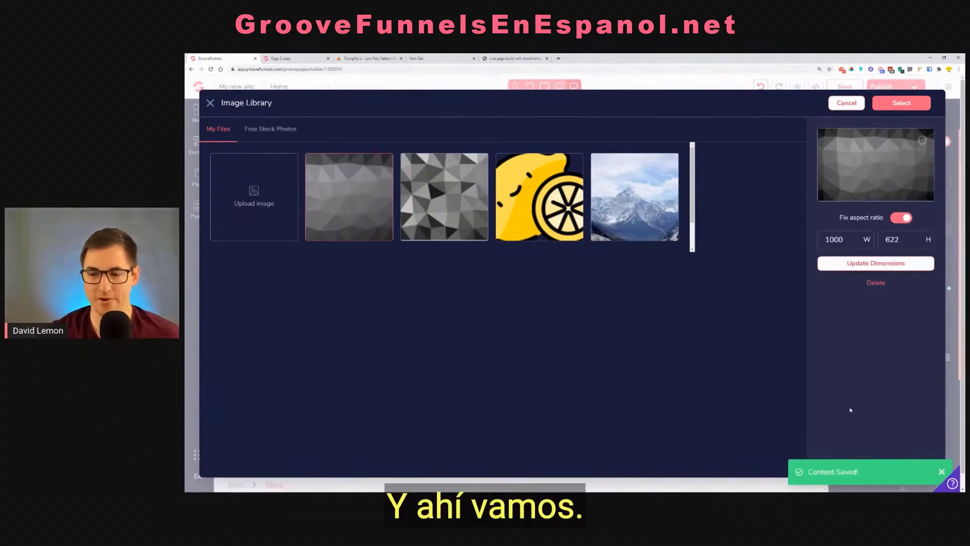
pyautogui.click(915, 108)
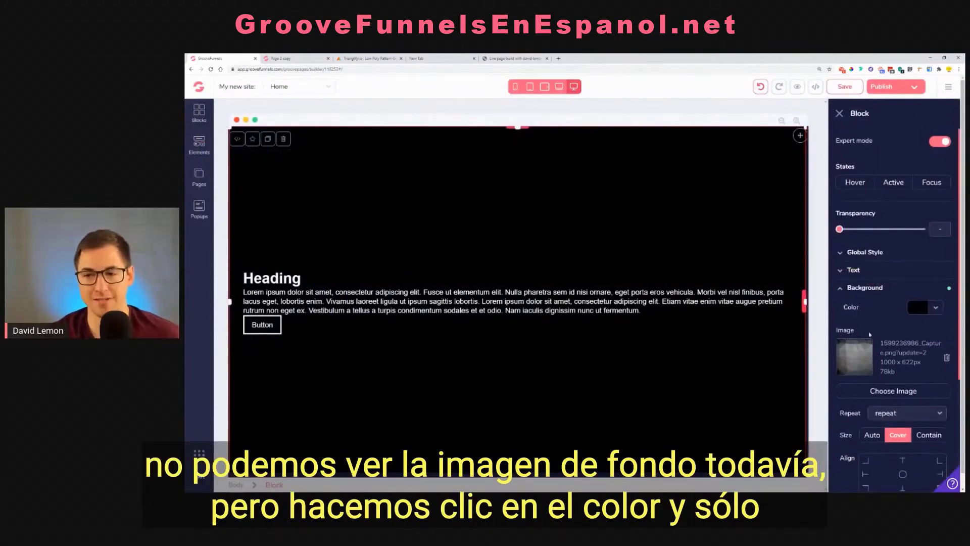
# Set the transparency of the block's black background color to 60% over the pattern image
pyautogui.click(936, 308)
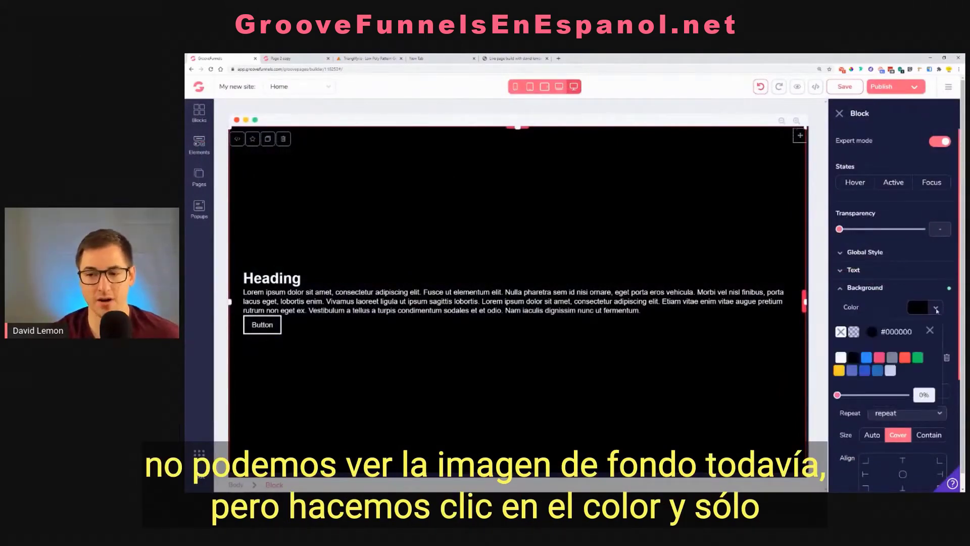
pyautogui.moveTo(838, 395); pyautogui.dragTo(888, 402)
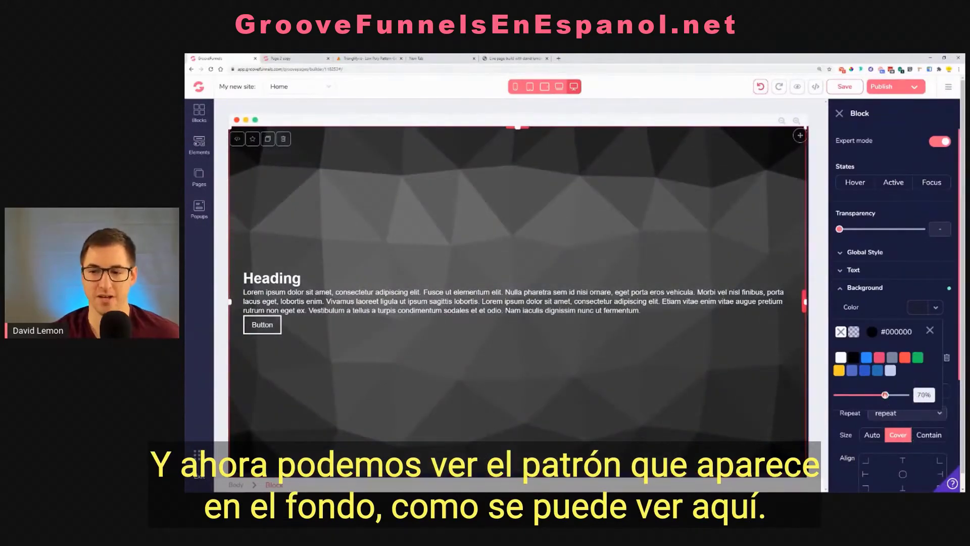
pyautogui.moveTo(885, 395); pyautogui.dragTo(879, 398)
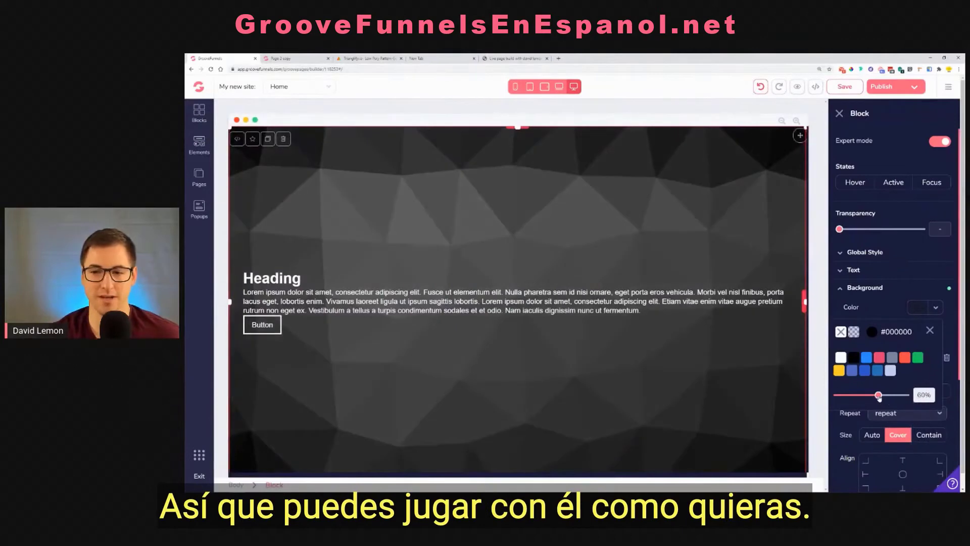
pyautogui.click(931, 331)
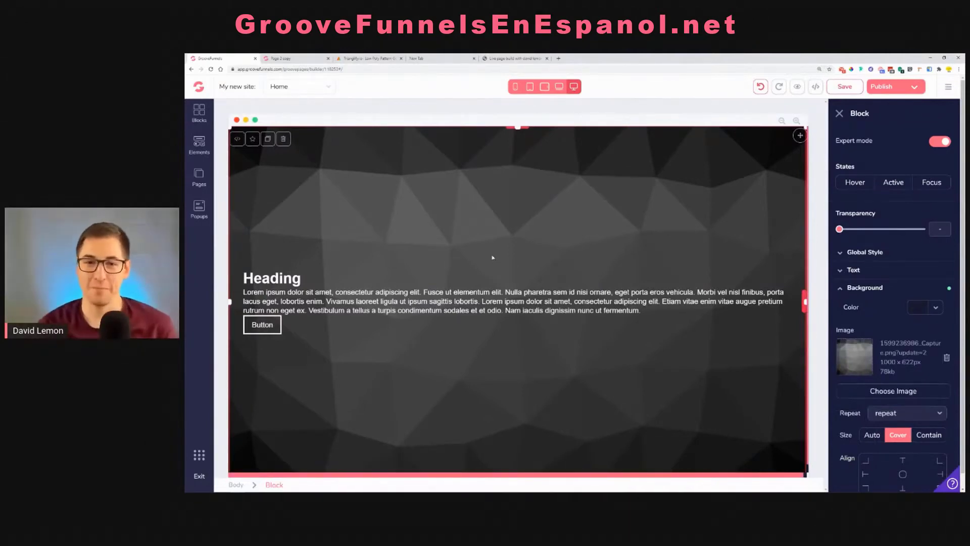
# Close the block settings and check the background at the laptop, tablet, phone and desktop screen sizes
pyautogui.click(840, 114)
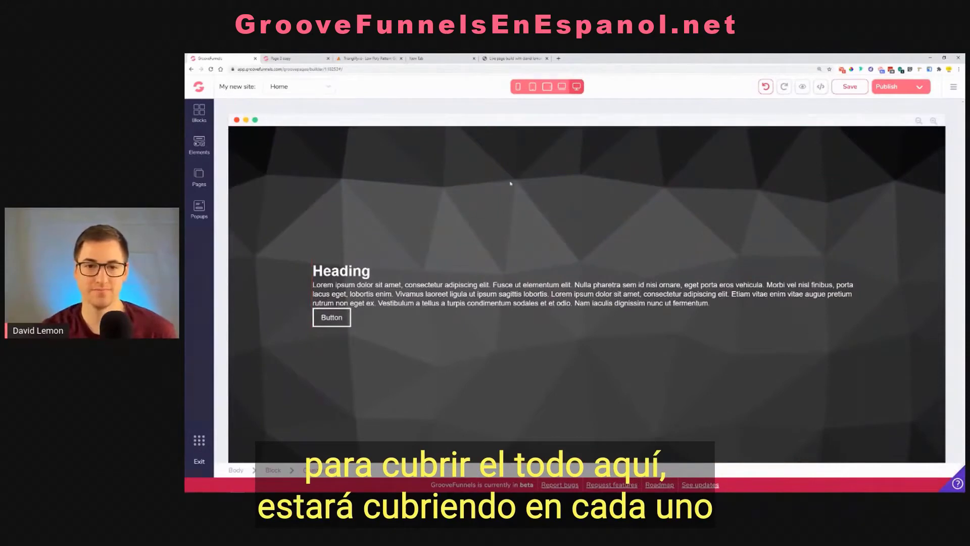
pyautogui.click(560, 87)
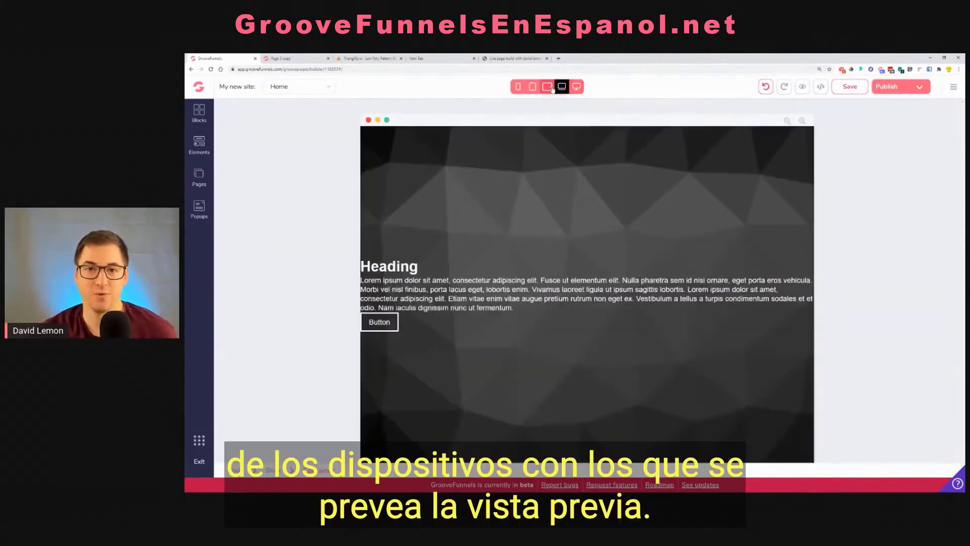
pyautogui.click(547, 86)
pyautogui.click(533, 87)
pyautogui.click(518, 87)
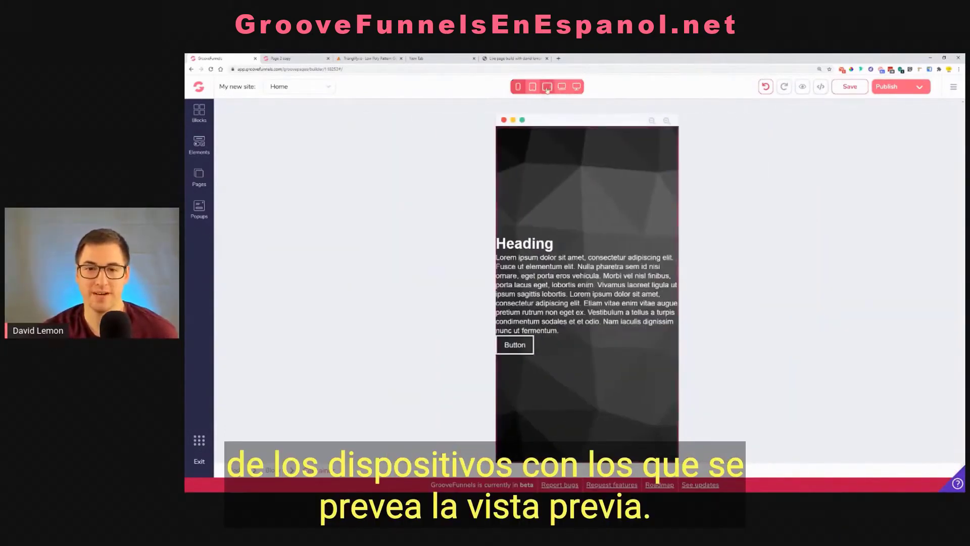
pyautogui.click(562, 87)
pyautogui.click(576, 87)
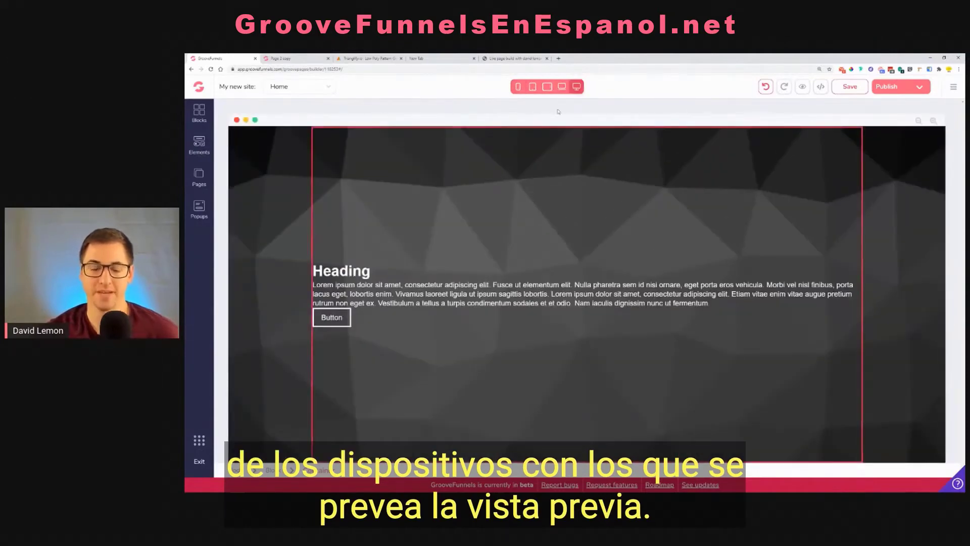
pyautogui.click(374, 271)
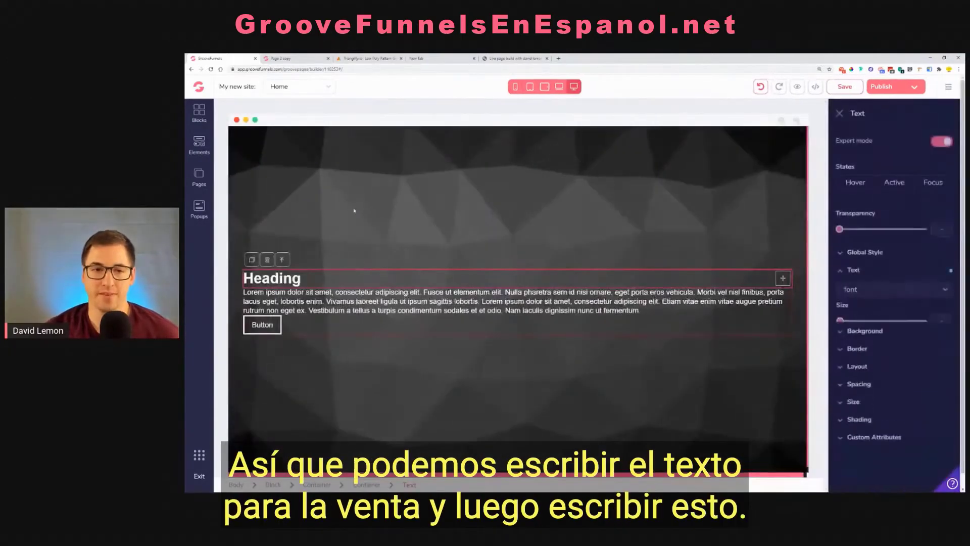
pyautogui.click(285, 58)
pyautogui.moveTo(352, 230); pyautogui.dragTo(760, 281)
pyautogui.rightClick(759, 279)
pyautogui.click(772, 284)
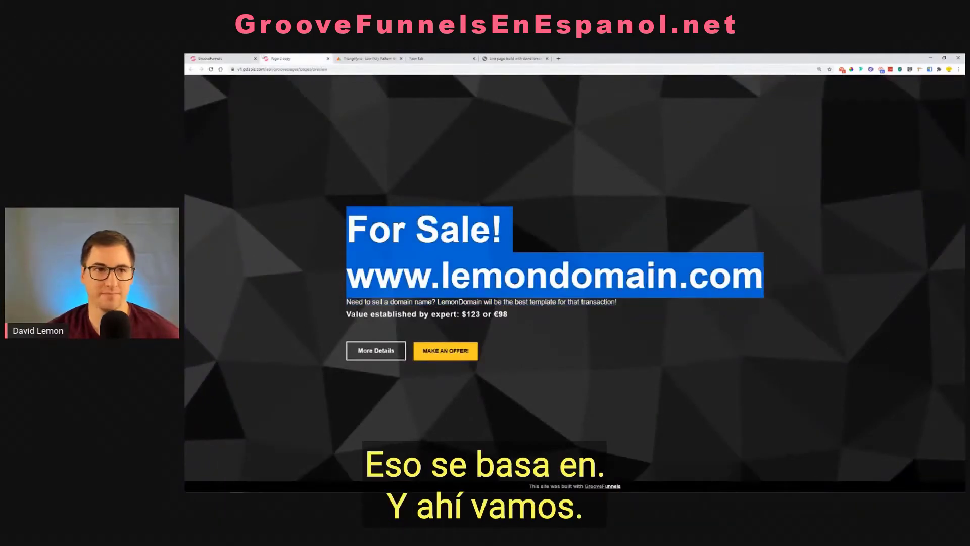
pyautogui.click(223, 58)
pyautogui.doubleClick(294, 277)
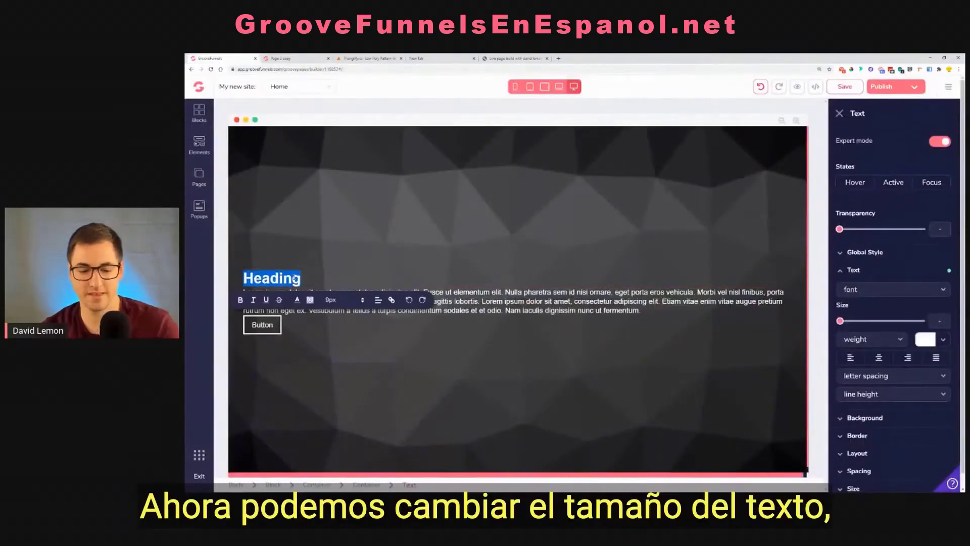
pyautogui.hotkey('ctrl', 'v')
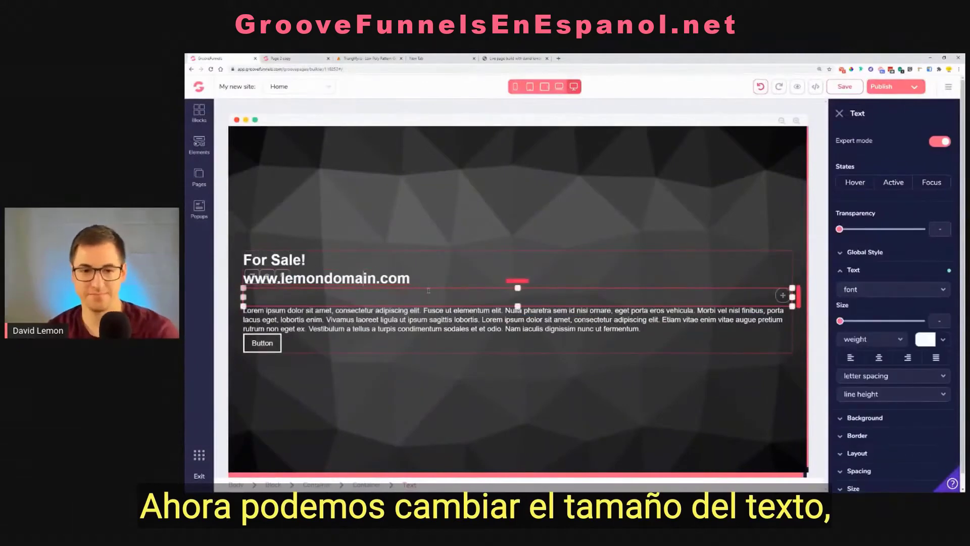
# Remove the empty line below the heading and set the text size of both heading lines to 6rem
pyautogui.click(430, 278)
pyautogui.press('Delete')
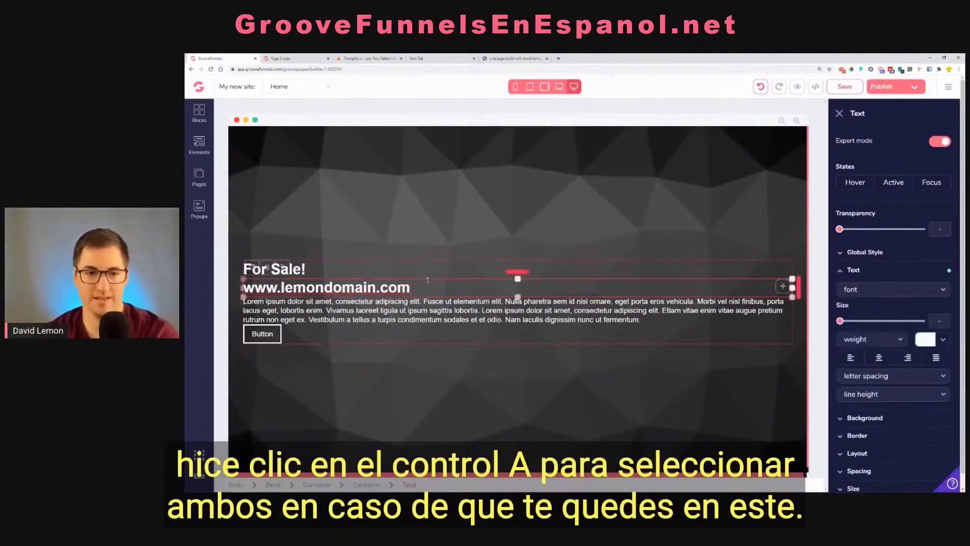
pyautogui.hotkey('ctrl', 'a')
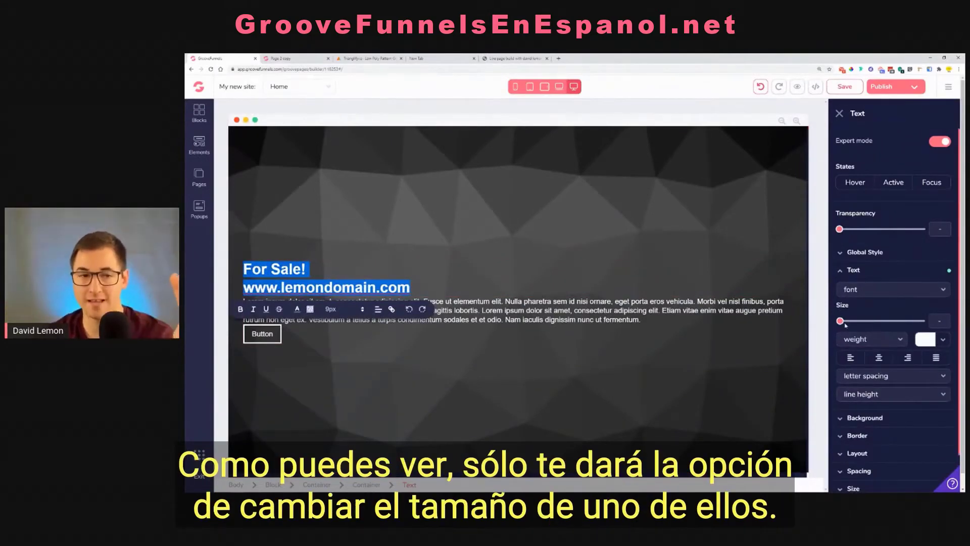
pyautogui.click(711, 277)
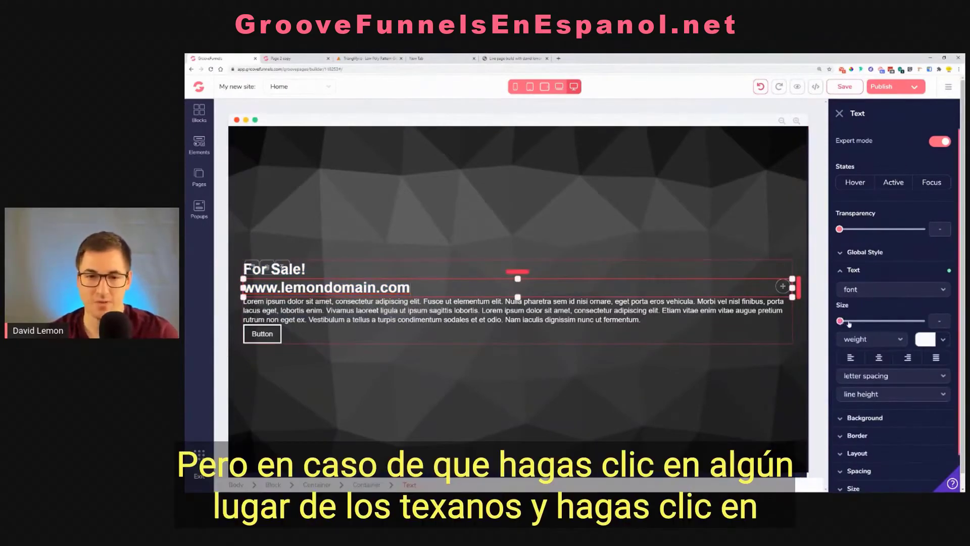
pyautogui.moveTo(840, 320); pyautogui.dragTo(884, 327)
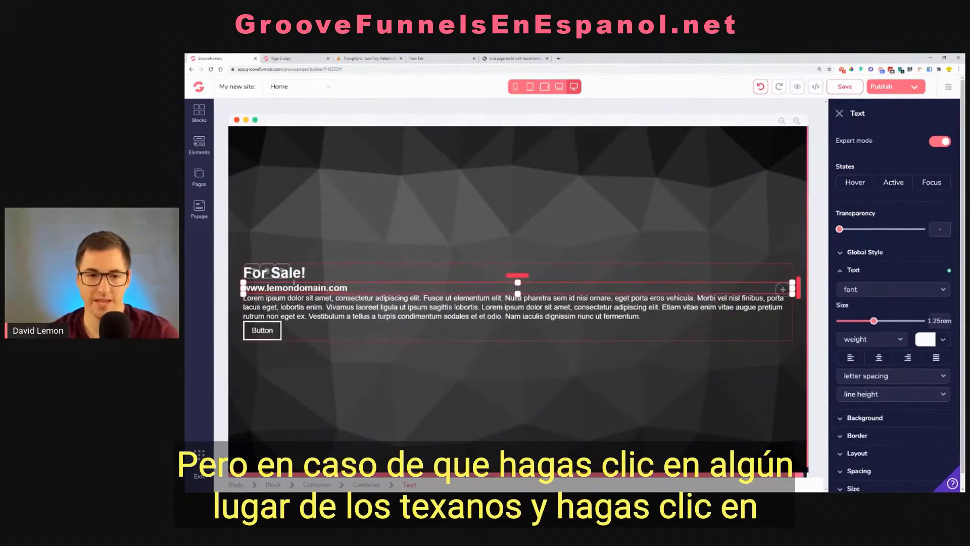
pyautogui.doubleClick(292, 290)
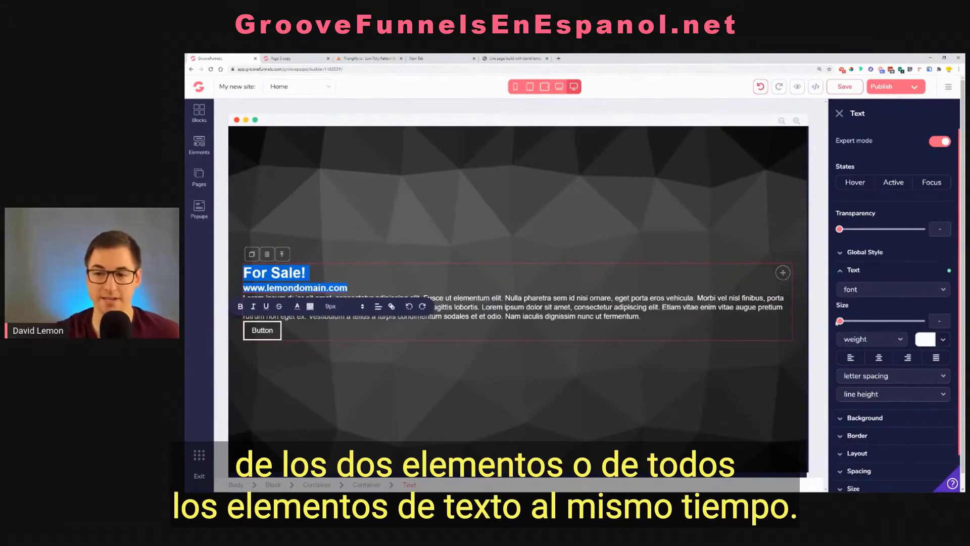
pyautogui.moveTo(842, 326); pyautogui.dragTo(912, 336)
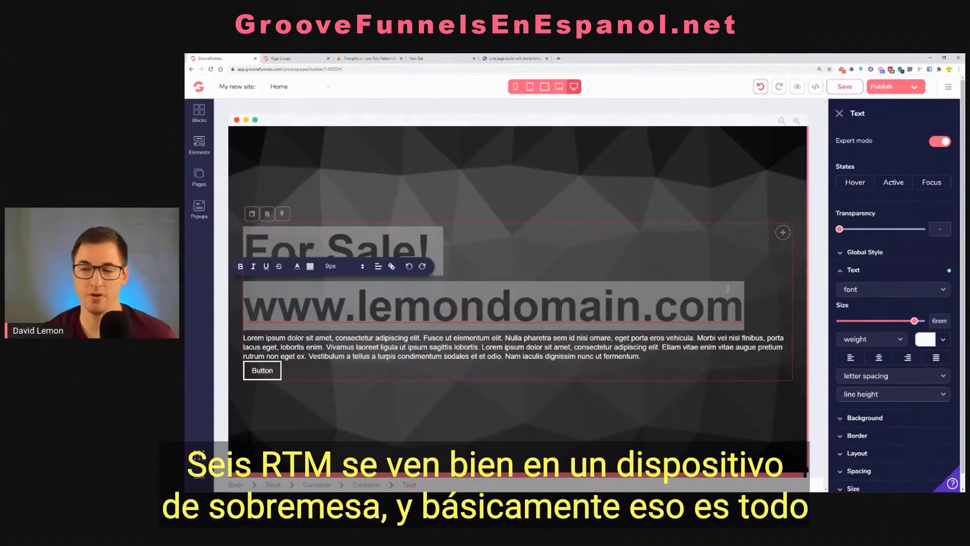
pyautogui.click(597, 313)
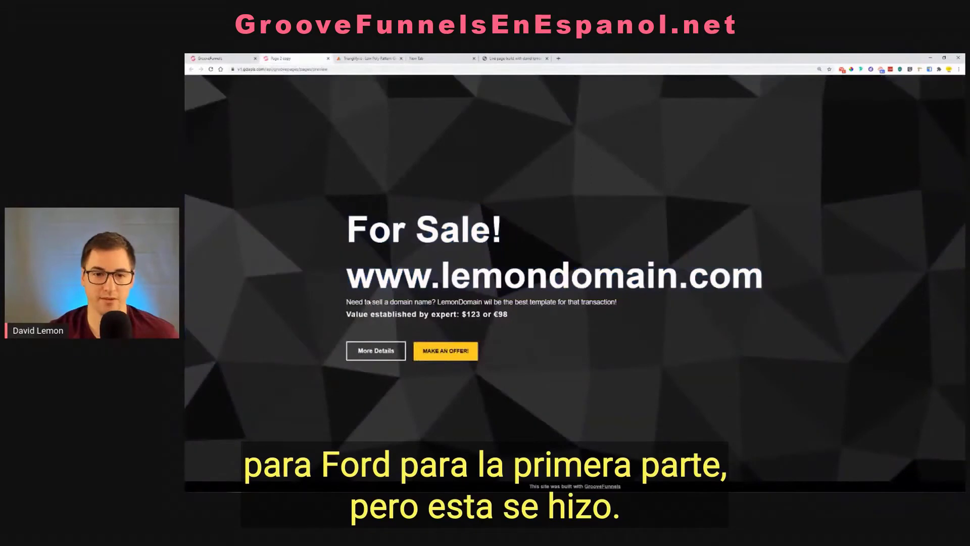
# Replace the placeholder paragraph with the domain description and price line copied from the original page preview, without the extra blank line
pyautogui.moveTo(346, 304)
pyautogui.mouseDown()
pyautogui.moveTo(380, 315)
pyautogui.moveTo(493, 314)
pyautogui.moveTo(384, 315)
pyautogui.moveTo(346, 302)
pyautogui.mouseUp()
pyautogui.hotkey('ctrl', 'c')
pyautogui.click(509, 315)
pyautogui.rightClick(347, 303)
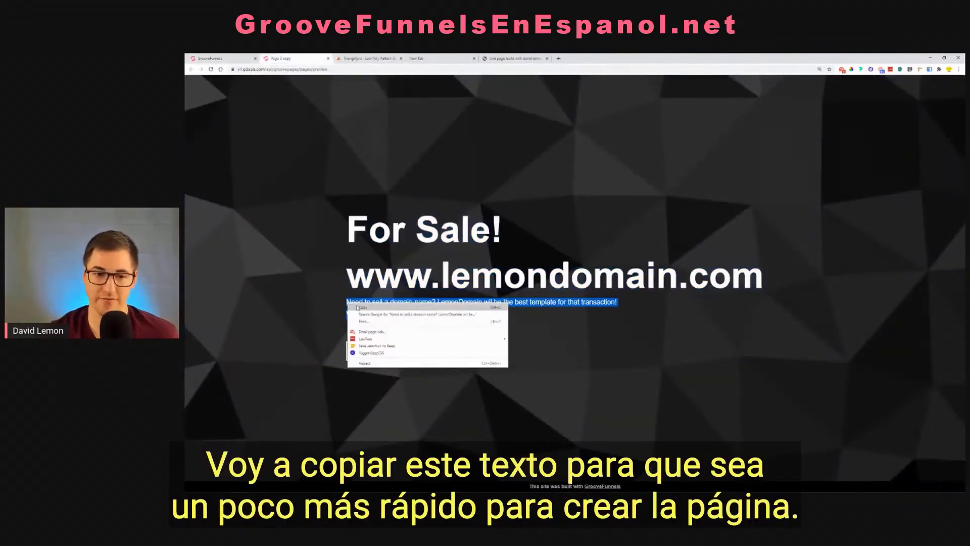
pyautogui.click(356, 308)
pyautogui.click(212, 58)
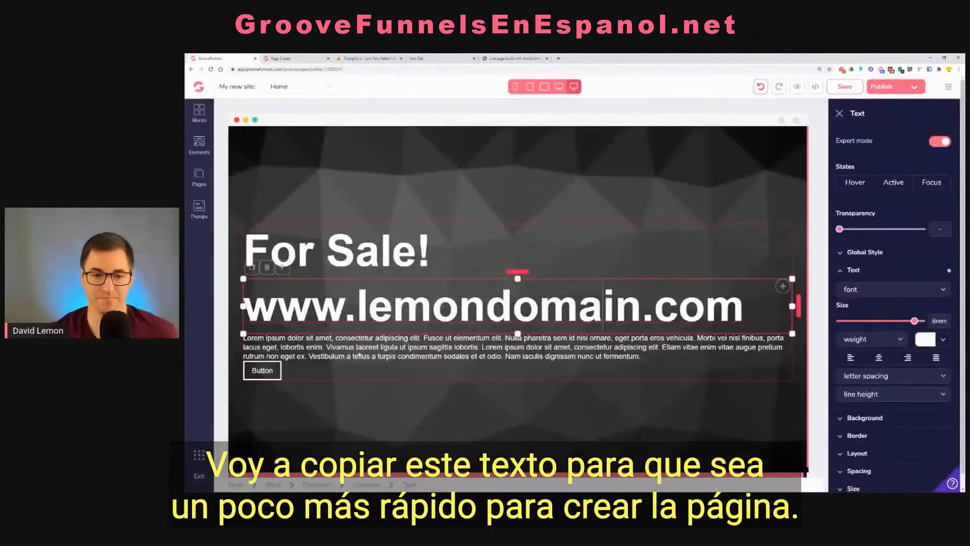
pyautogui.tripleClick(354, 346)
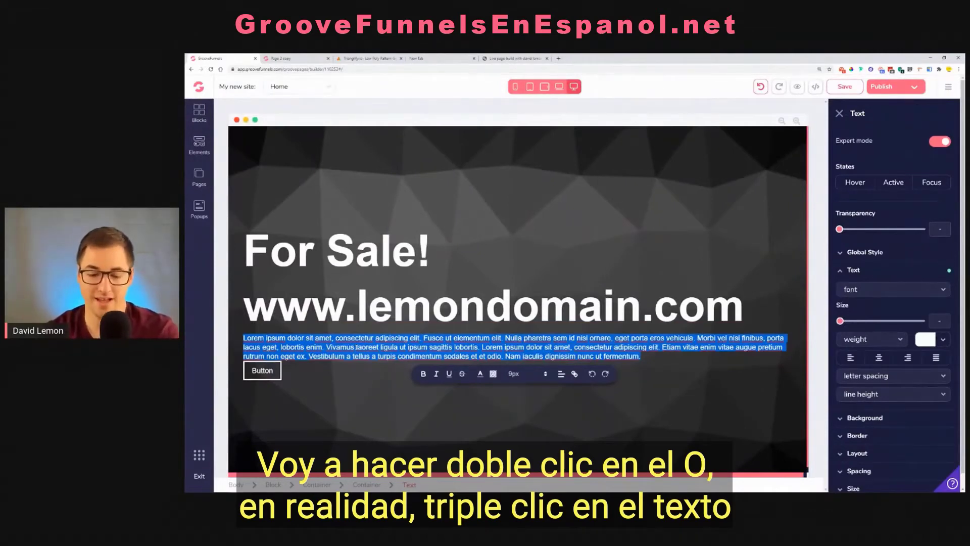
pyautogui.hotkey('ctrl', 'v')
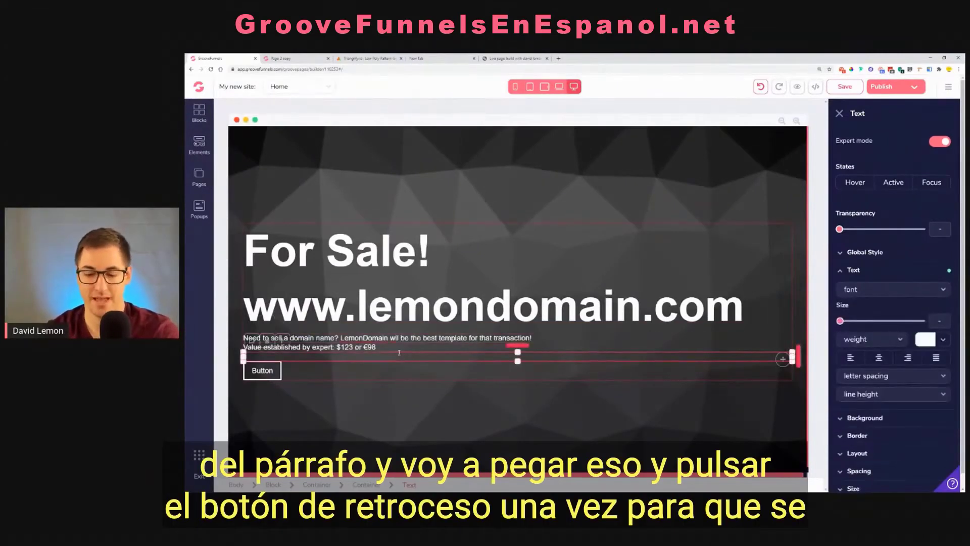
pyautogui.press('BackSpace')
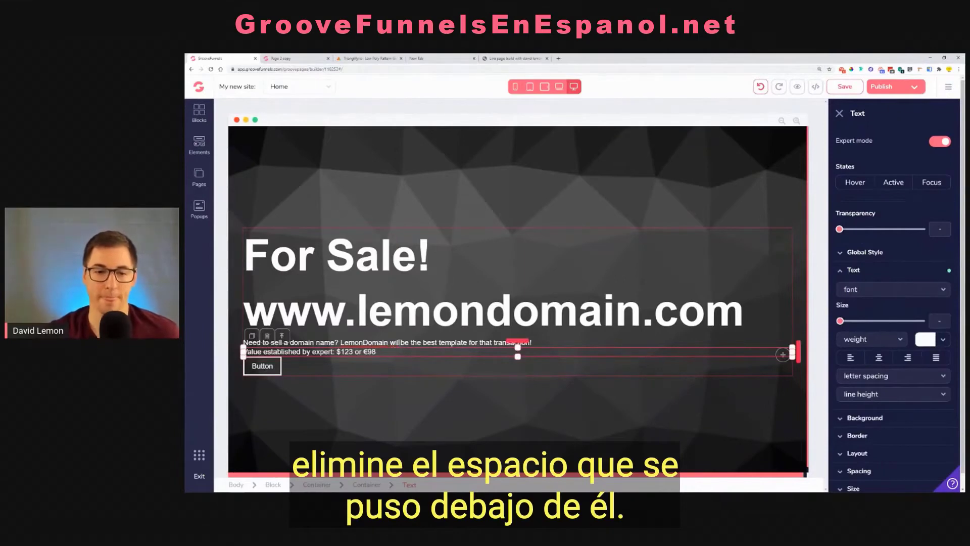
# Correct "wil be" to "will be" in the domain description line
pyautogui.doubleClick(399, 342)
pyautogui.click(412, 354)
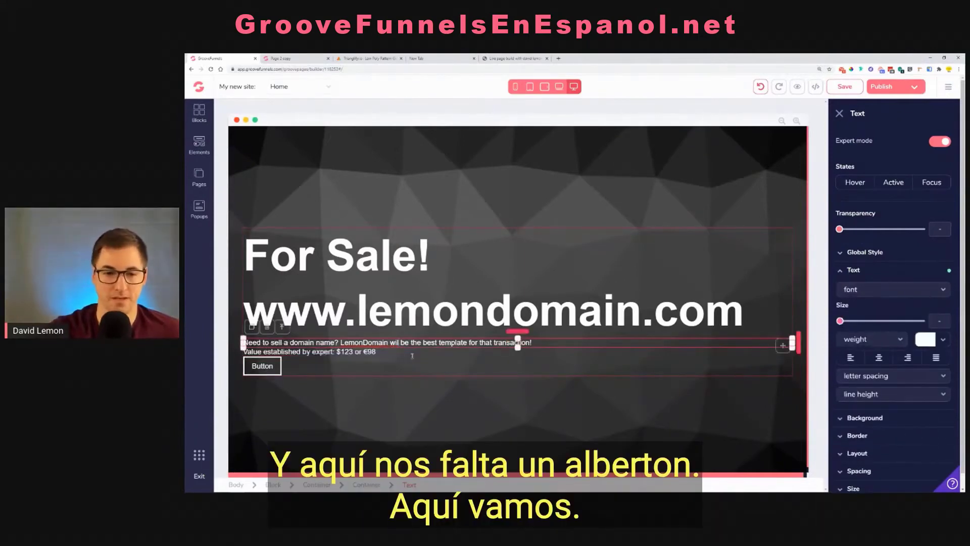
pyautogui.click(333, 354)
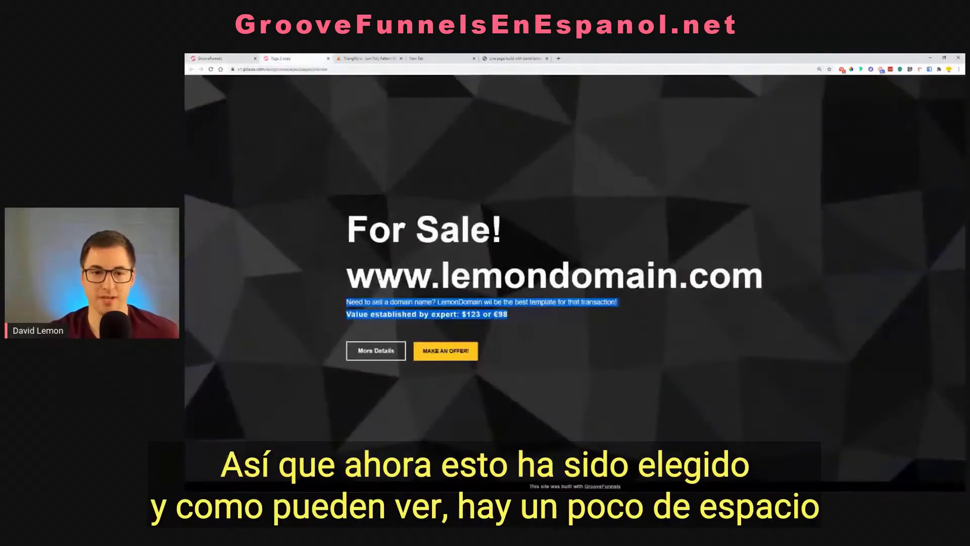
# Check the description and price formatting on the original page, and add a little space above the description line
pyautogui.click(552, 326)
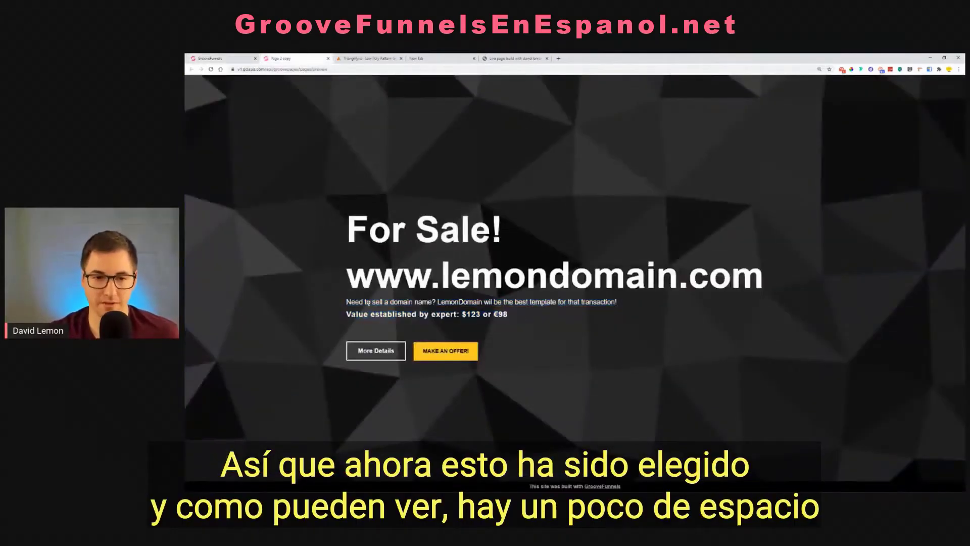
pyautogui.moveTo(346, 314); pyautogui.dragTo(498, 324)
pyautogui.click(519, 306)
pyautogui.moveTo(625, 302); pyautogui.dragTo(334, 306)
pyautogui.click(360, 300)
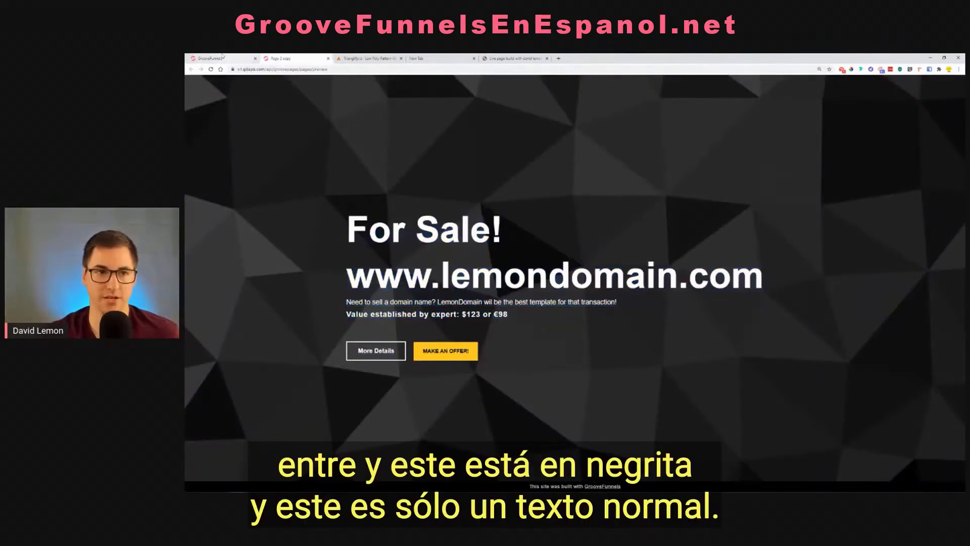
pyautogui.click(226, 57)
pyautogui.click(492, 342)
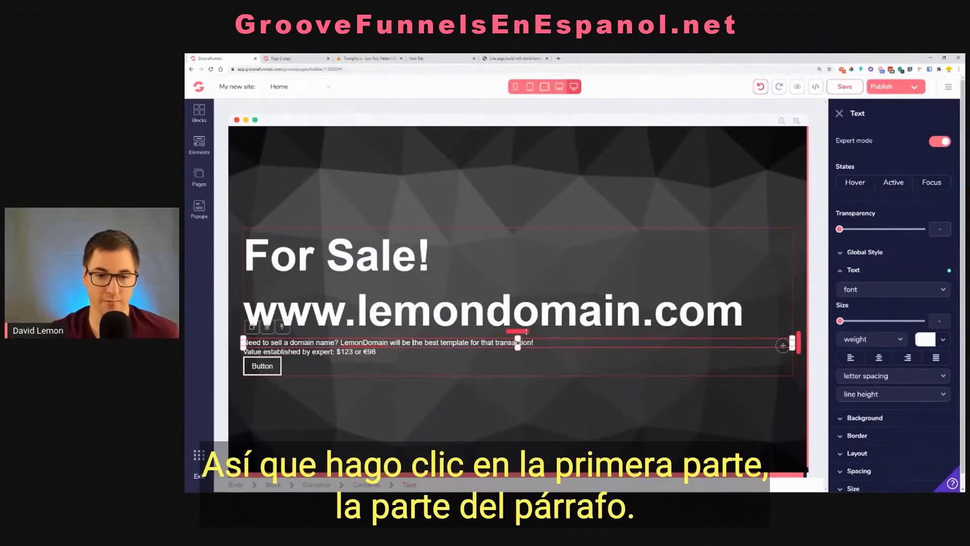
pyautogui.moveTo(526, 332); pyautogui.dragTo(526, 336)
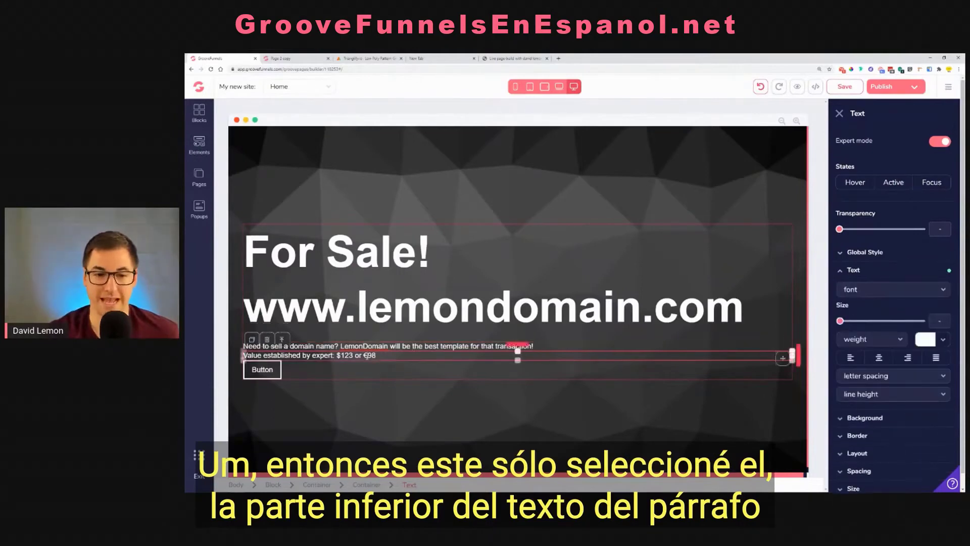
# Make the "Value established by expert" line bold and set its text size to 1.25rem
pyautogui.tripleClick(366, 355)
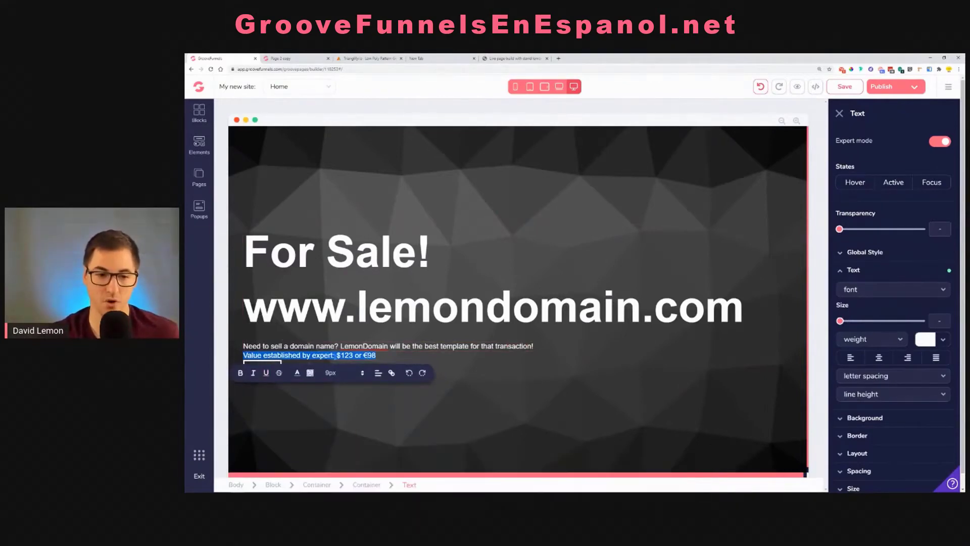
pyautogui.click(240, 377)
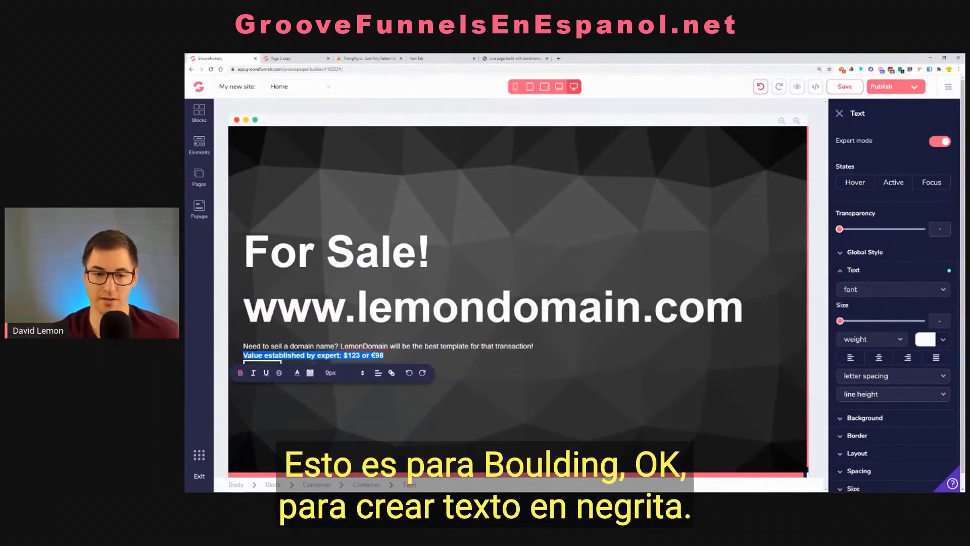
pyautogui.click(367, 356)
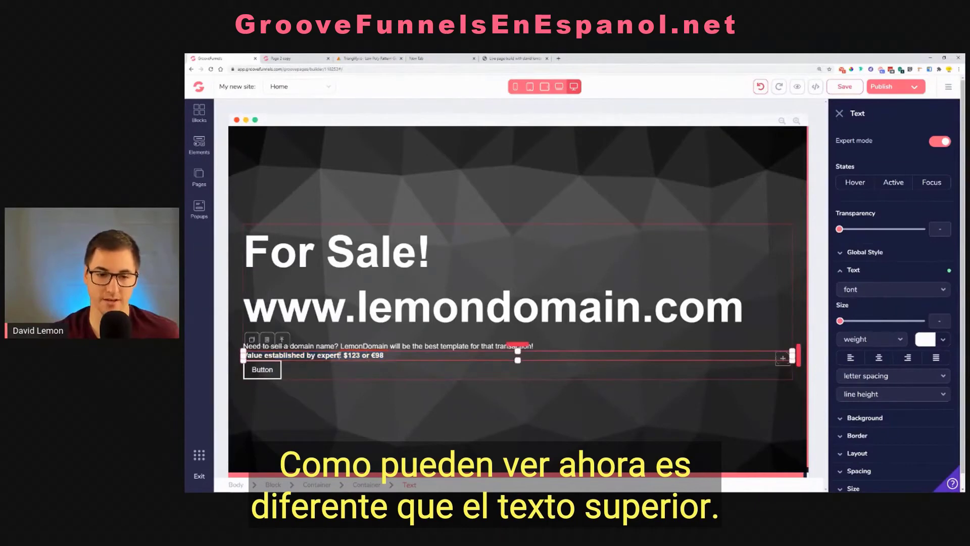
pyautogui.tripleClick(340, 355)
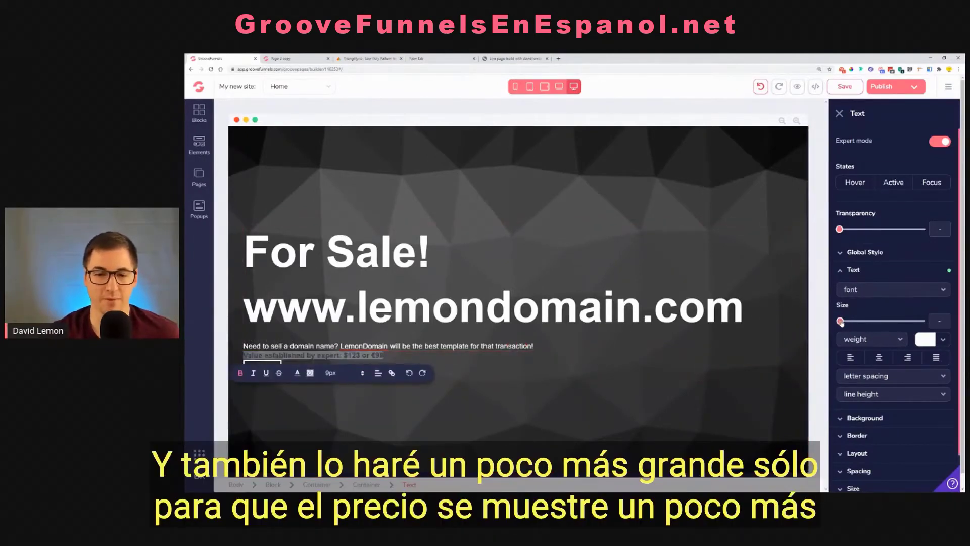
pyautogui.moveTo(840, 321); pyautogui.dragTo(874, 323)
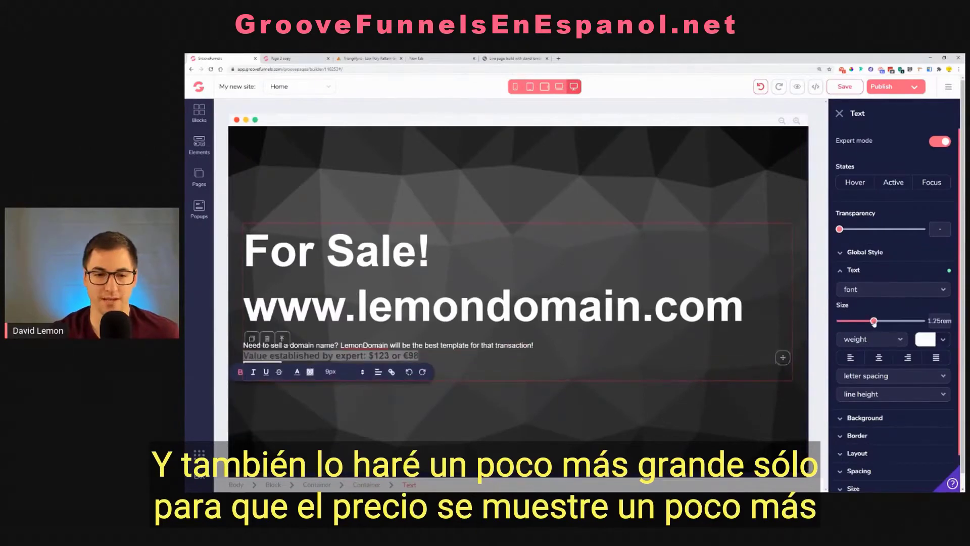
pyautogui.click(548, 356)
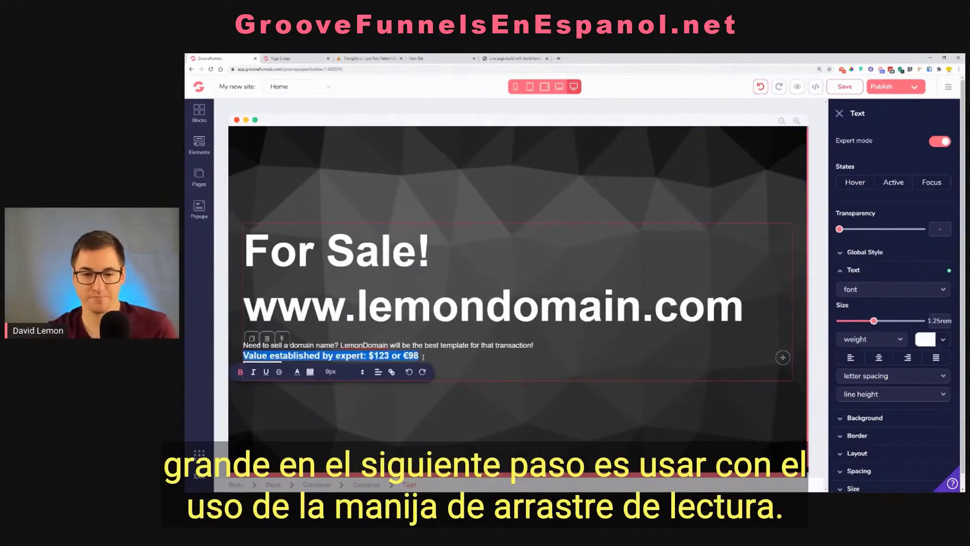
# Add a little space above the price line and compare the layout with the original page preview
pyautogui.click(410, 355)
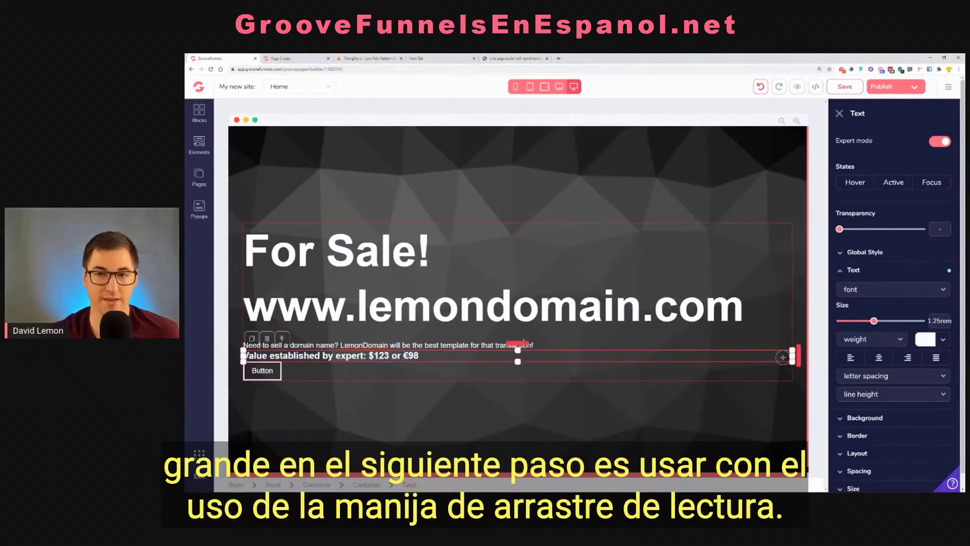
pyautogui.moveTo(523, 342); pyautogui.dragTo(525, 340)
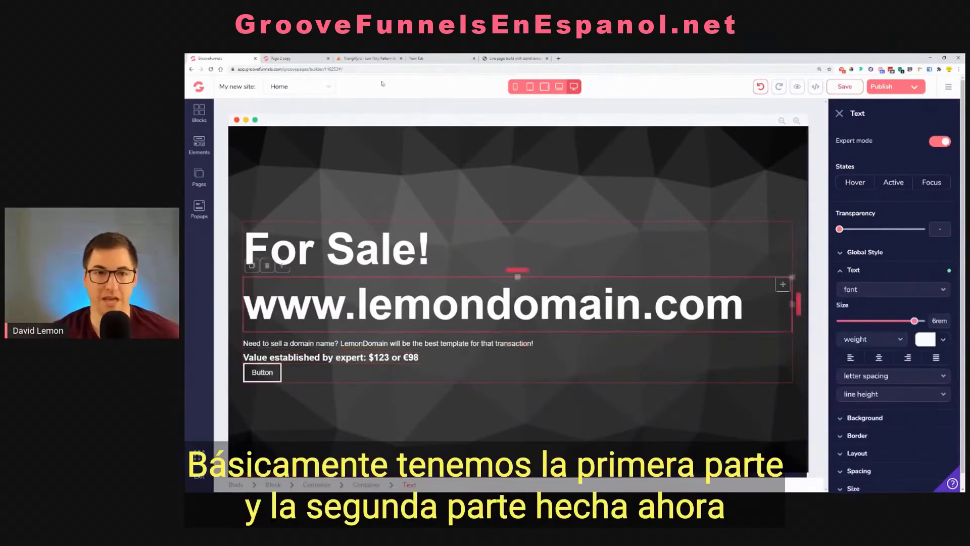
pyautogui.click(281, 58)
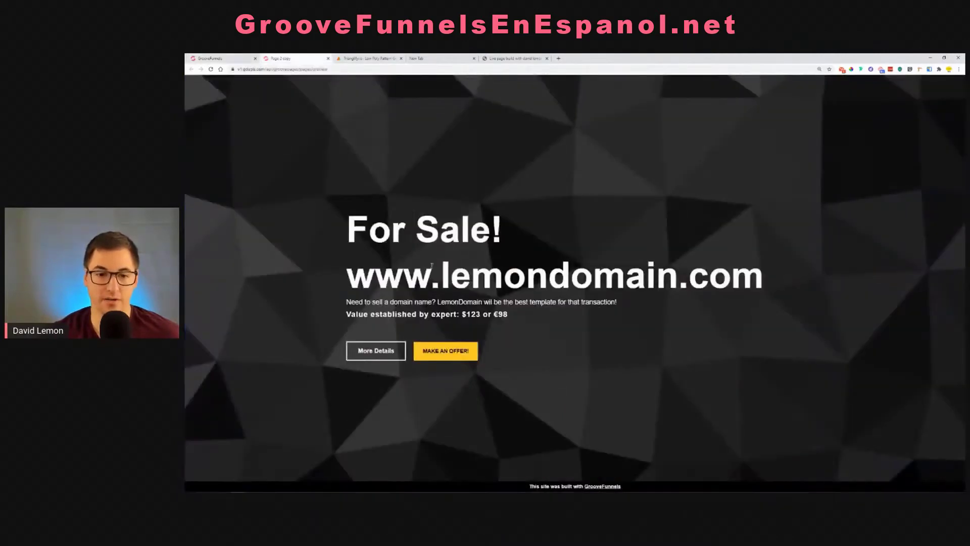
pyautogui.click(232, 58)
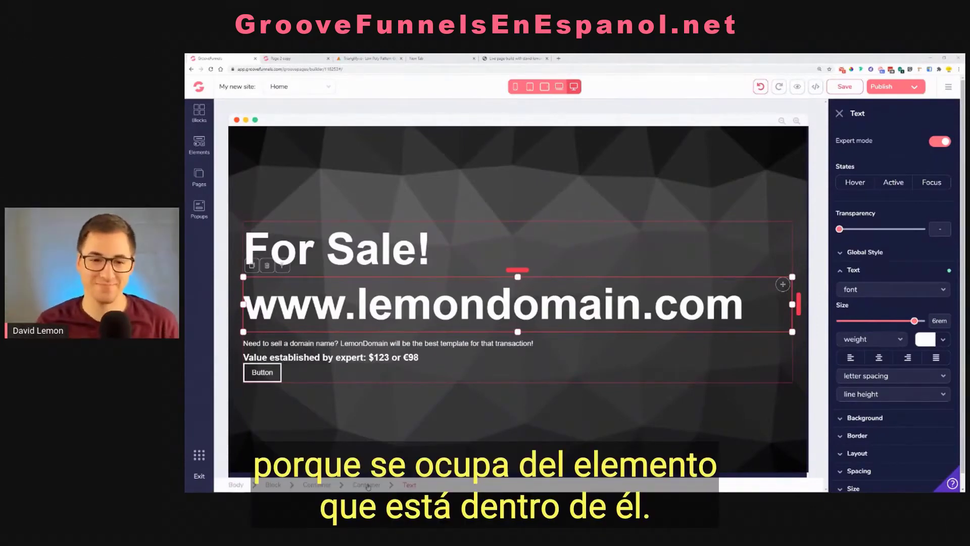
# Move the button slightly lower below the price line and change its text to "More Details"
pyautogui.click(268, 372)
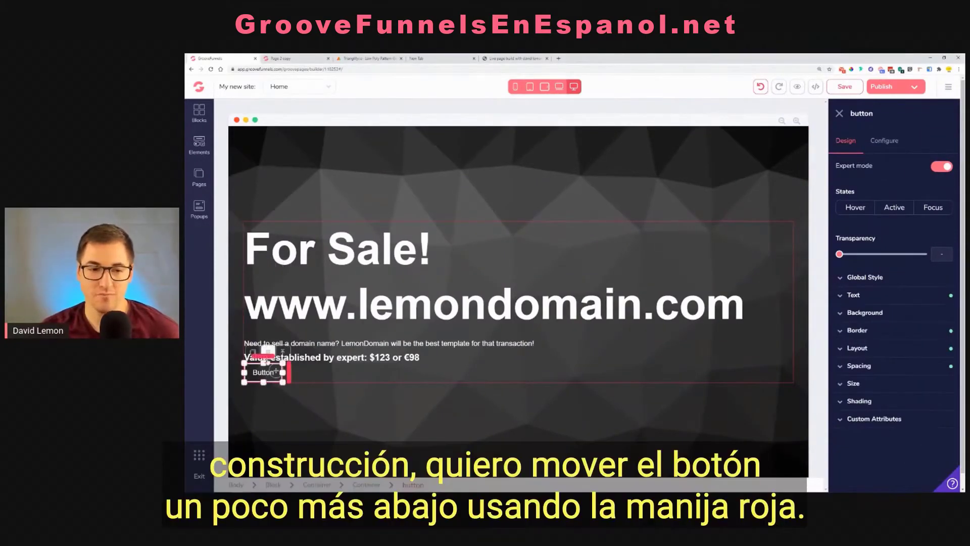
pyautogui.moveTo(276, 372); pyautogui.dragTo(275, 379)
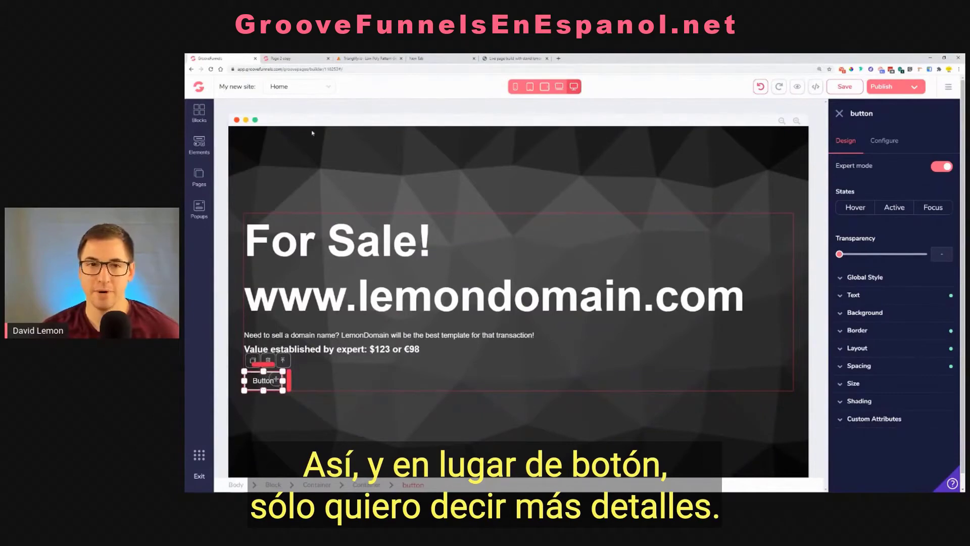
pyautogui.click(884, 140)
pyautogui.doubleClick(881, 188)
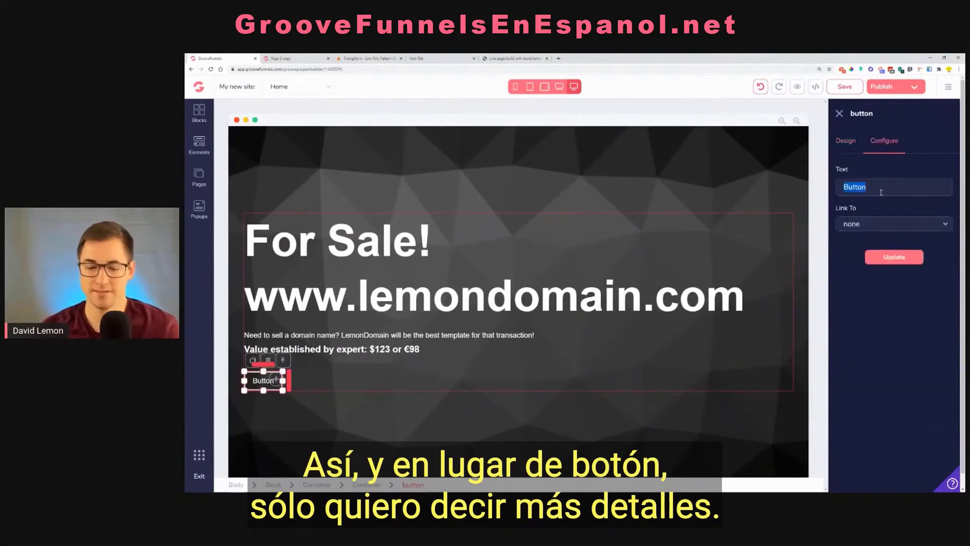
pyautogui.write('More')
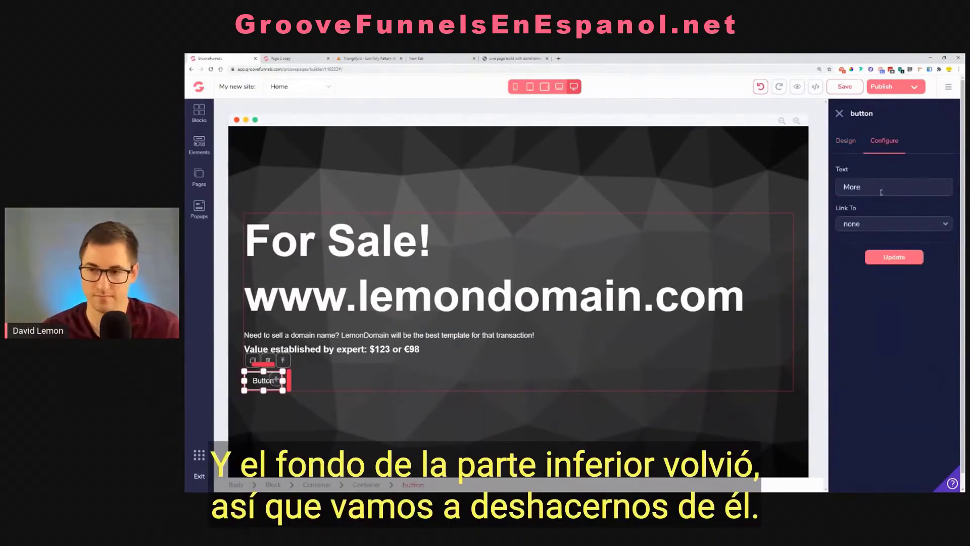
pyautogui.write(' Details')
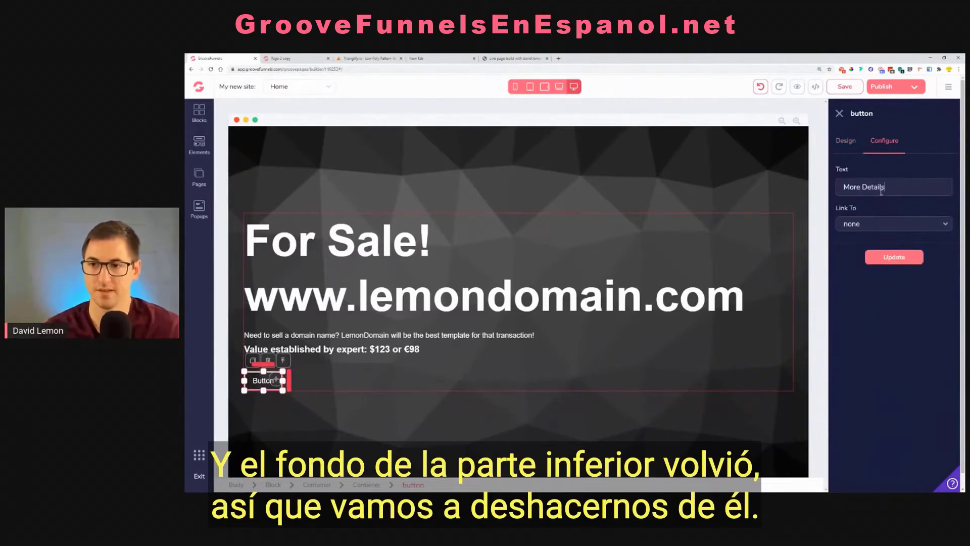
pyautogui.click(906, 257)
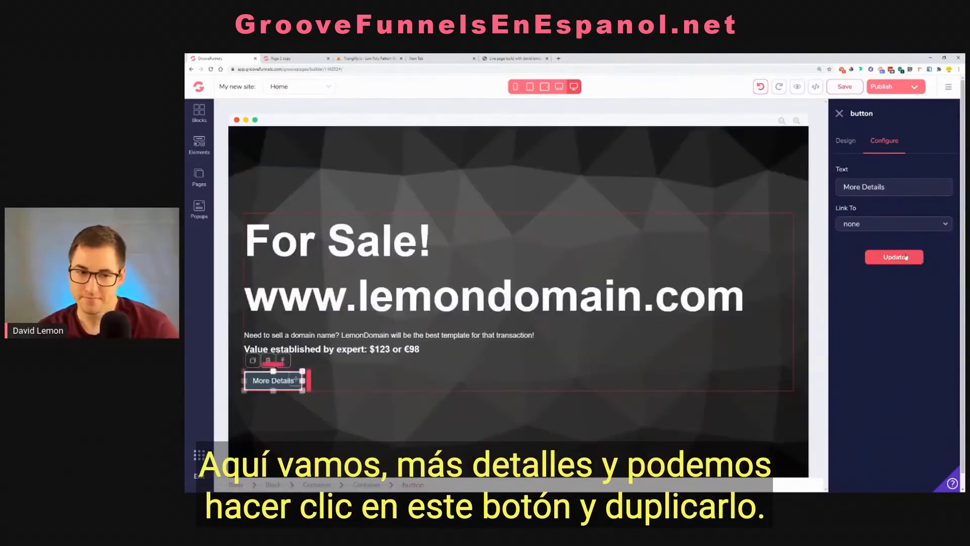
# Remove the background color of the "More Details" button so only its white outline and text remain
pyautogui.click(846, 148)
pyautogui.click(876, 313)
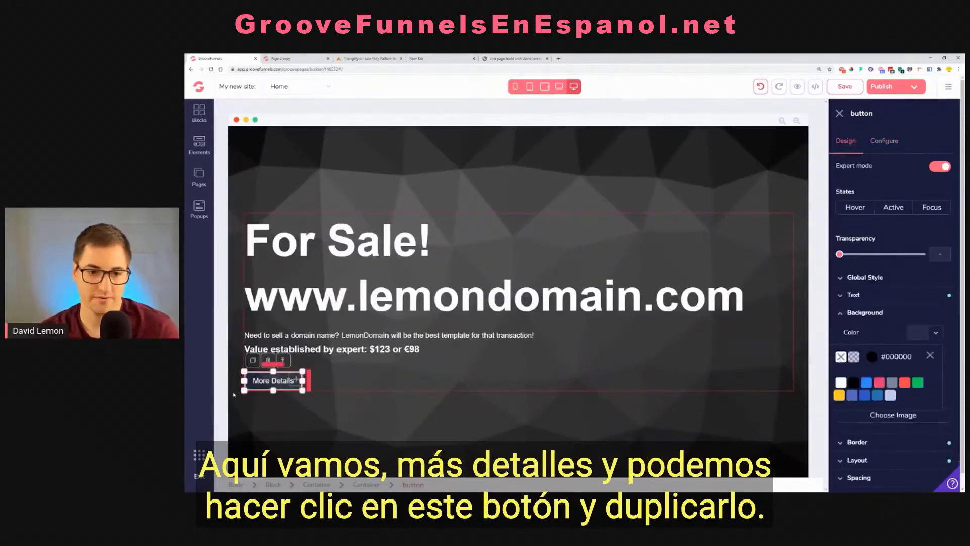
pyautogui.click(337, 376)
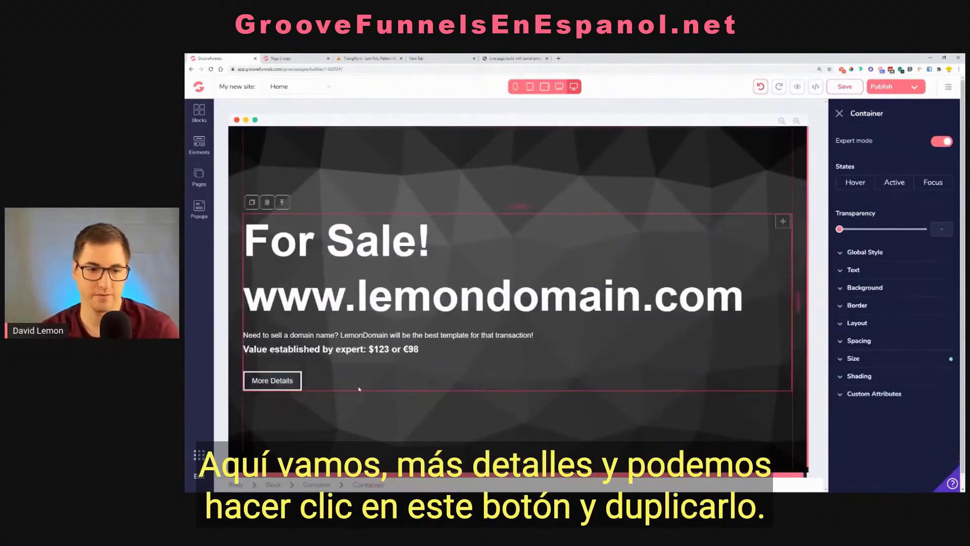
# Duplicate the "More Details" button and move the copy slightly away from the original to leave a gap
pyautogui.click(281, 383)
pyautogui.click(252, 361)
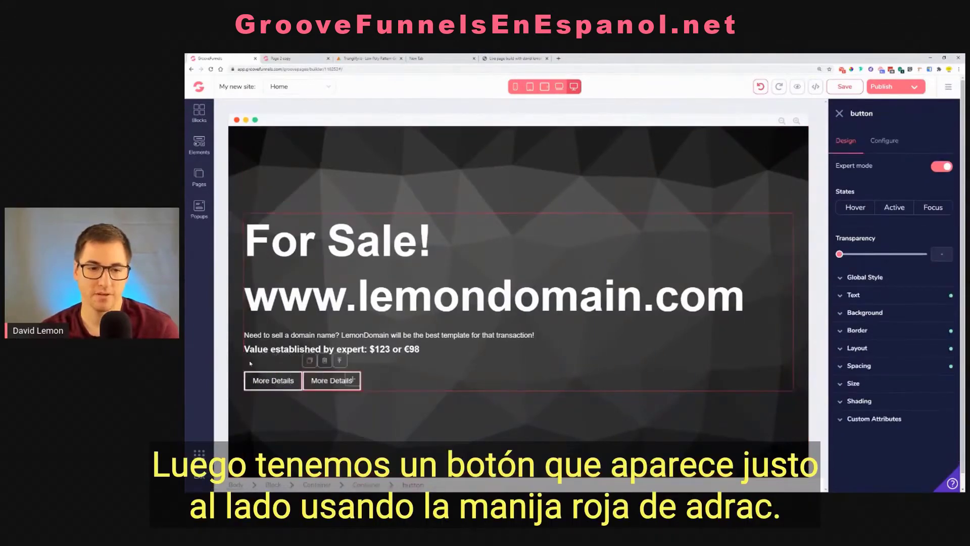
pyautogui.click(327, 384)
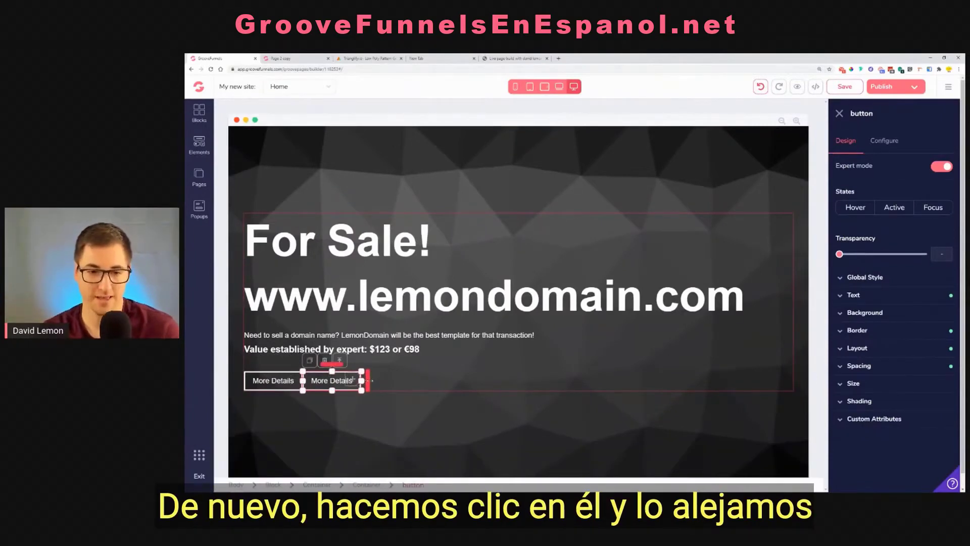
pyautogui.moveTo(352, 379); pyautogui.dragTo(362, 378)
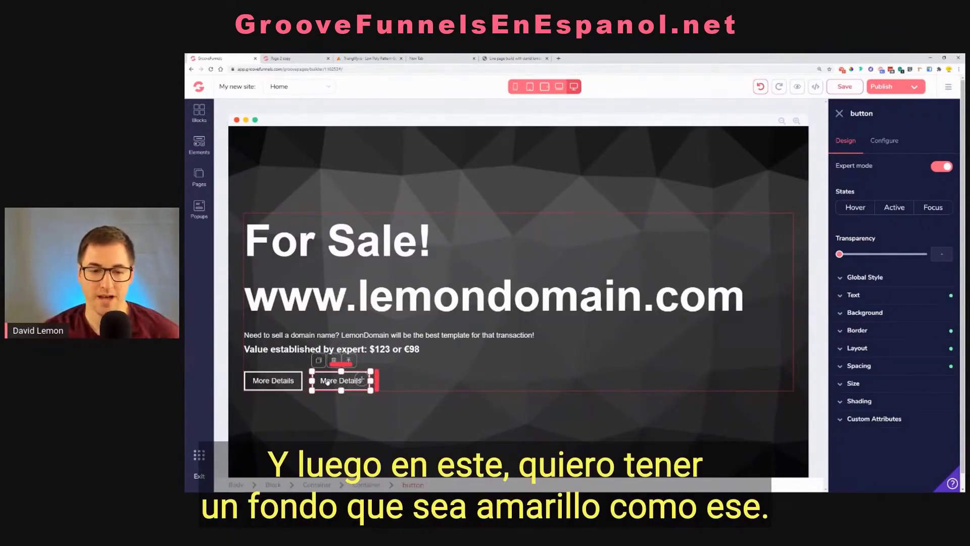
# Give the duplicated "More Details" button a yellow #FFCC24 background
pyautogui.click(866, 312)
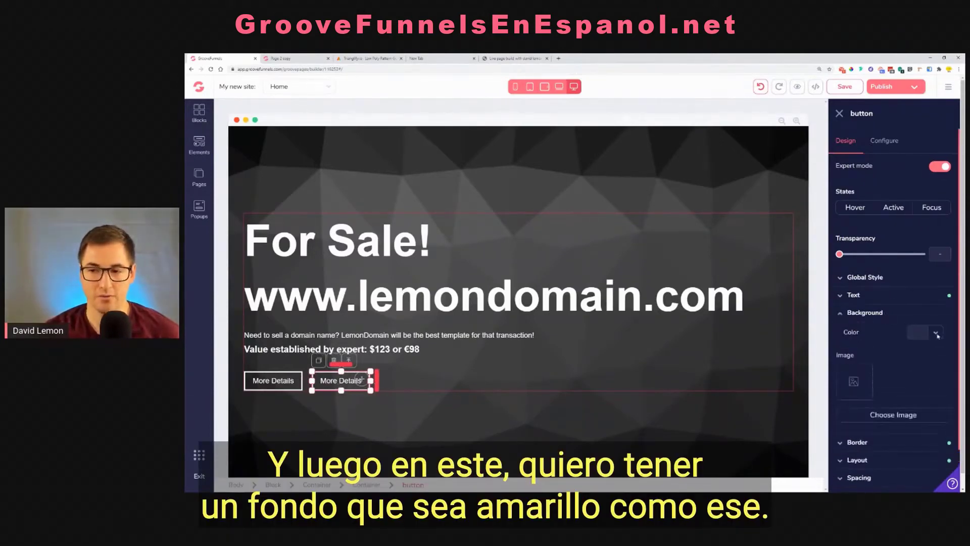
pyautogui.click(918, 332)
pyautogui.moveTo(840, 401)
pyautogui.click(841, 438)
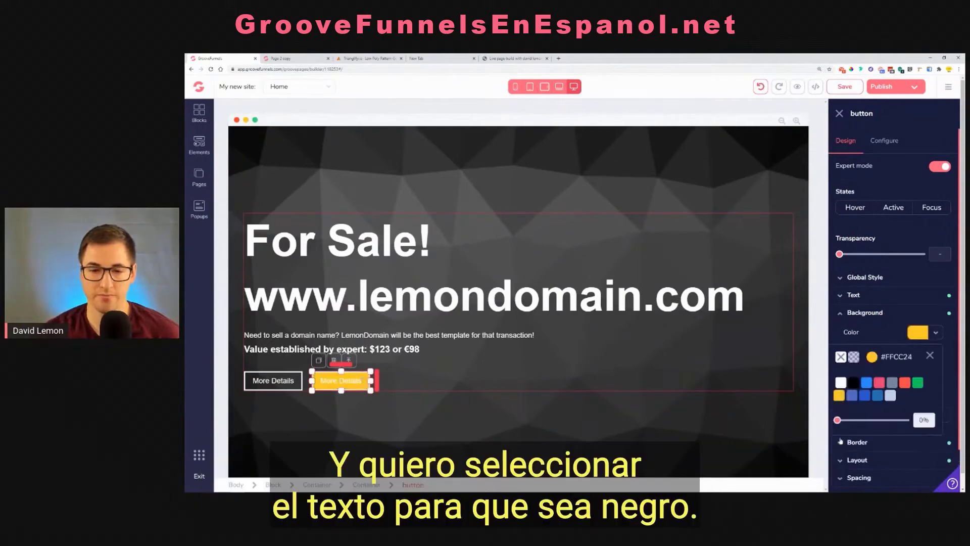
pyautogui.click(930, 355)
# Make the yellow button's text black (#000000) and set its weight to semibold
pyautogui.click(859, 297)
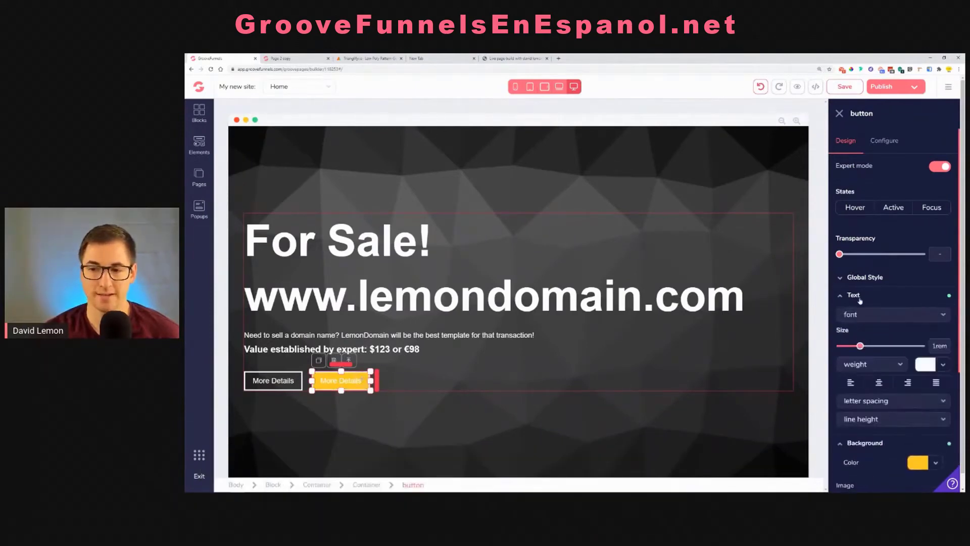
pyautogui.click(920, 368)
pyautogui.click(861, 414)
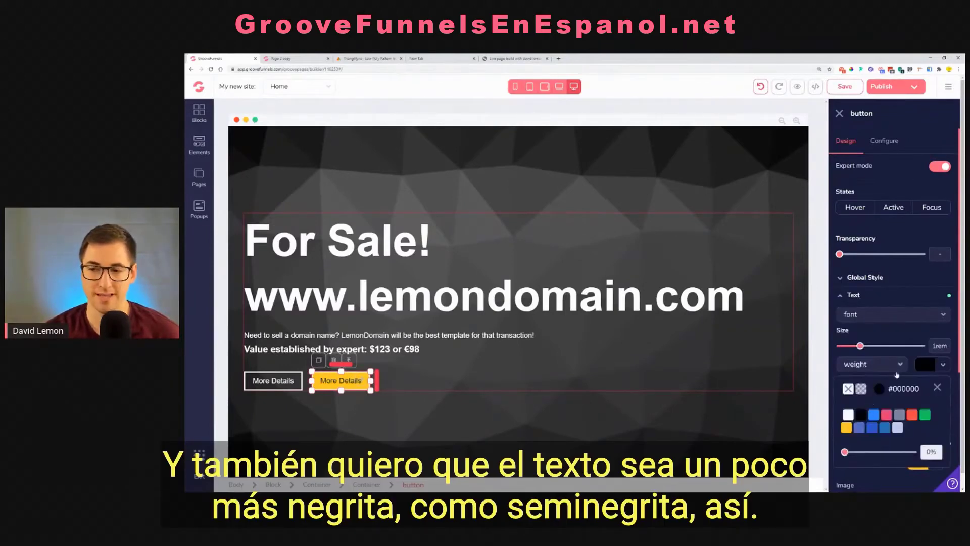
pyautogui.click(938, 389)
pyautogui.click(870, 364)
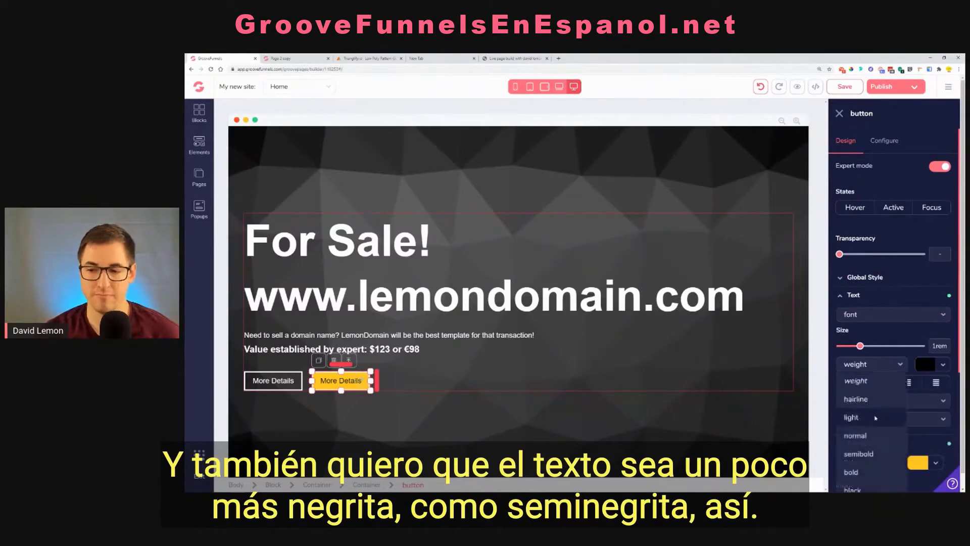
pyautogui.click(867, 453)
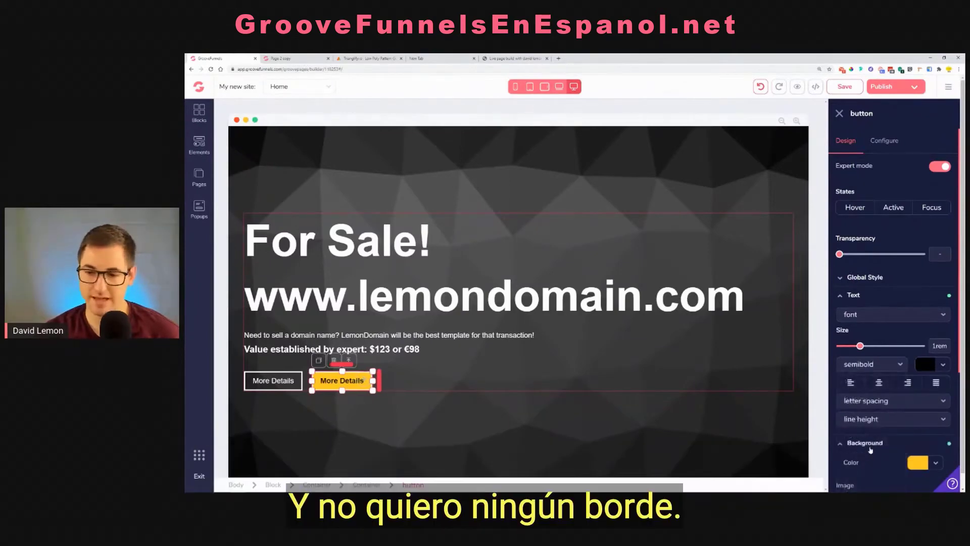
# Remove the border from the yellow "More Details" button
pyautogui.click(878, 298)
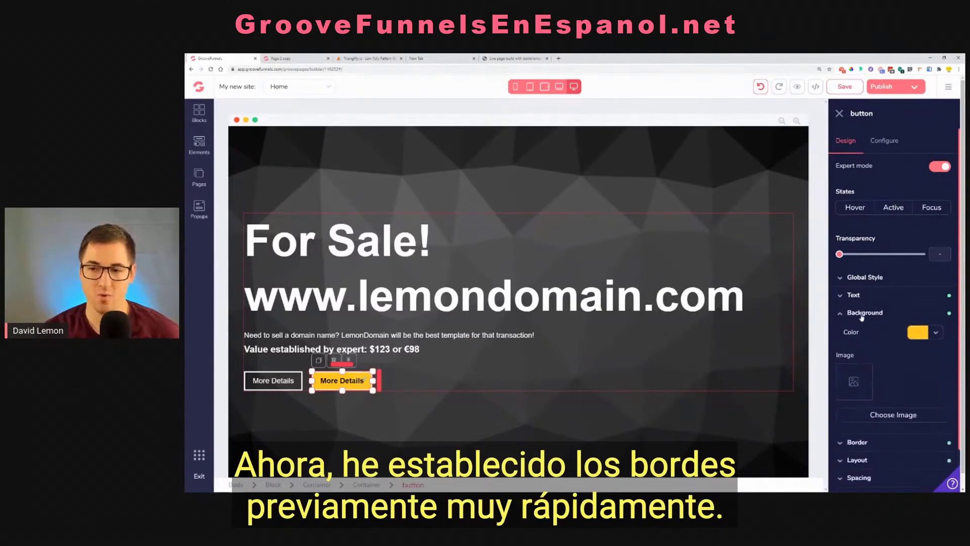
pyautogui.click(863, 315)
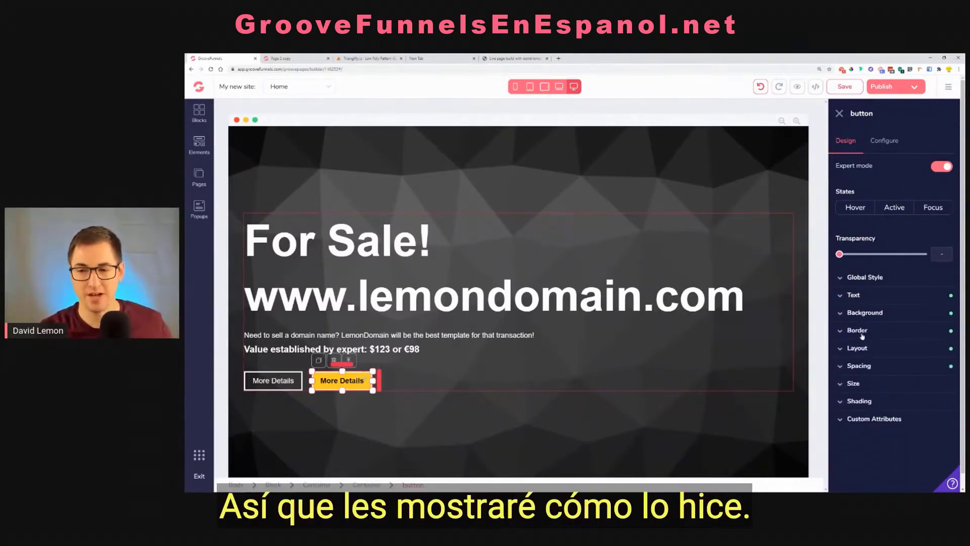
pyautogui.click(862, 334)
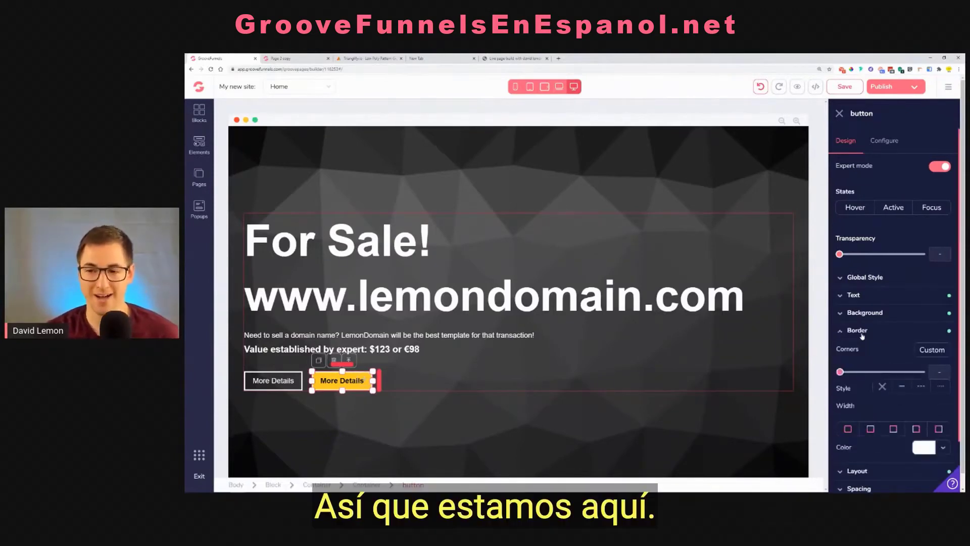
pyautogui.click(882, 389)
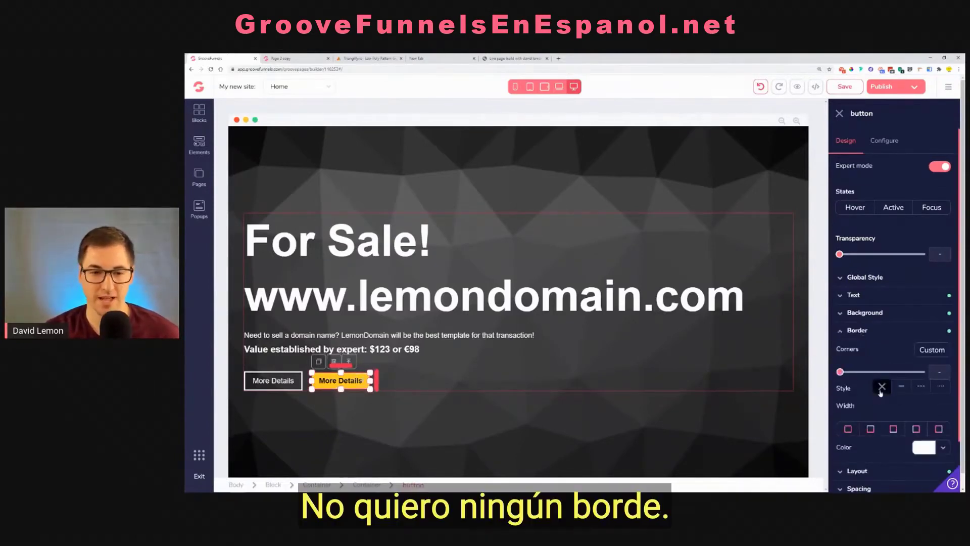
pyautogui.click(859, 333)
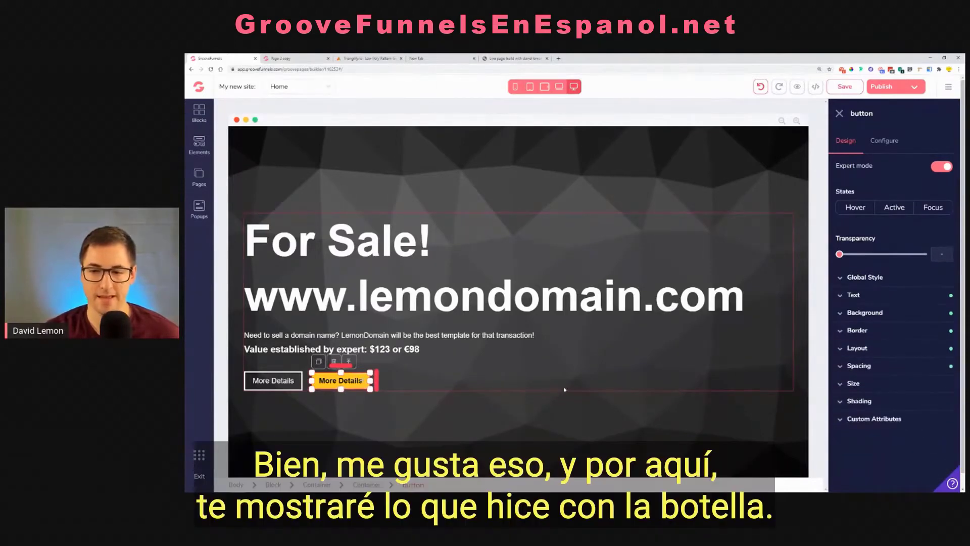
# Delete the outlined "More Details" button and duplicate the yellow one in its place
pyautogui.click(277, 387)
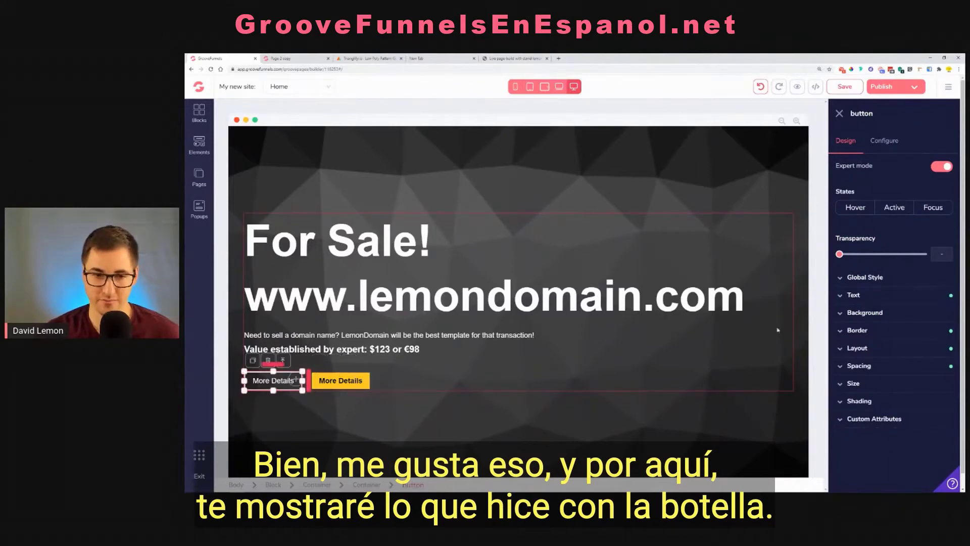
pyautogui.click(268, 360)
pyautogui.click(594, 298)
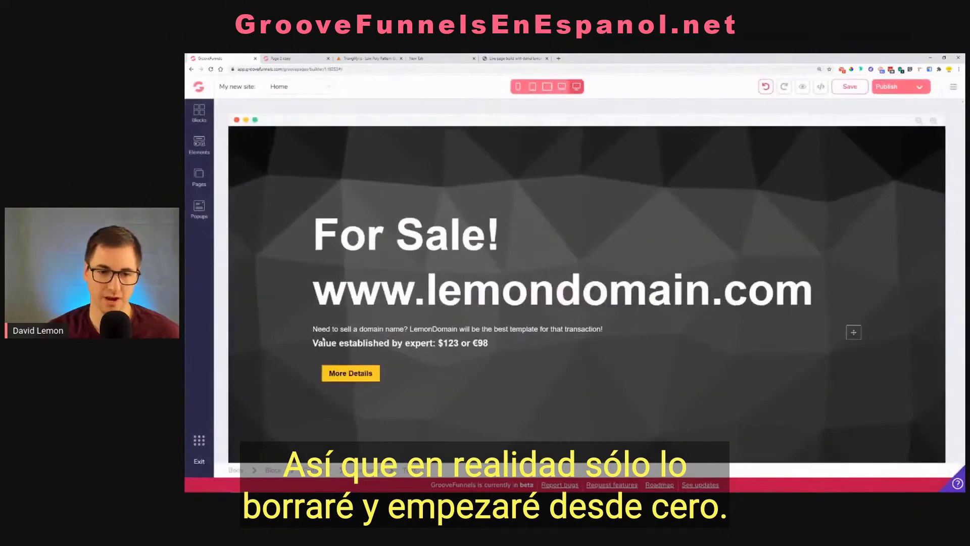
pyautogui.click(340, 372)
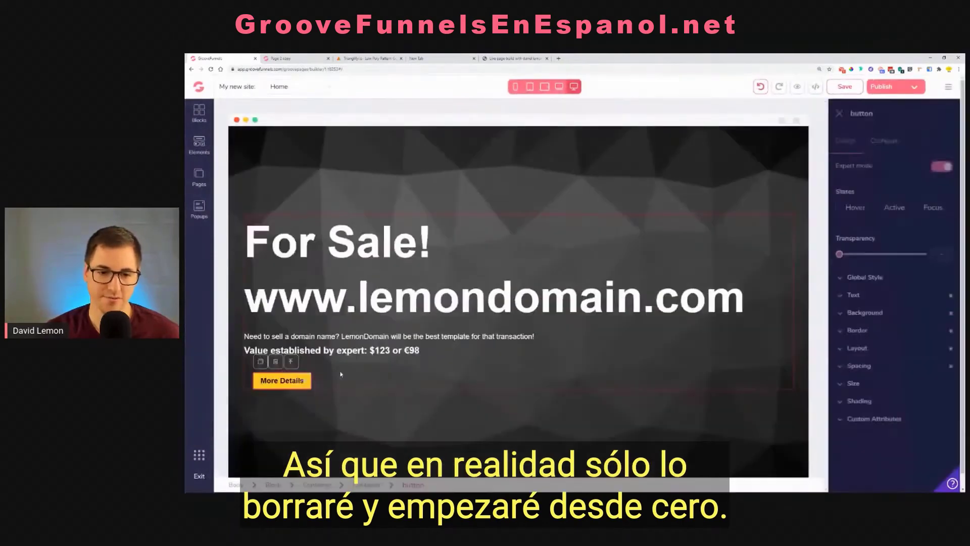
pyautogui.click(261, 361)
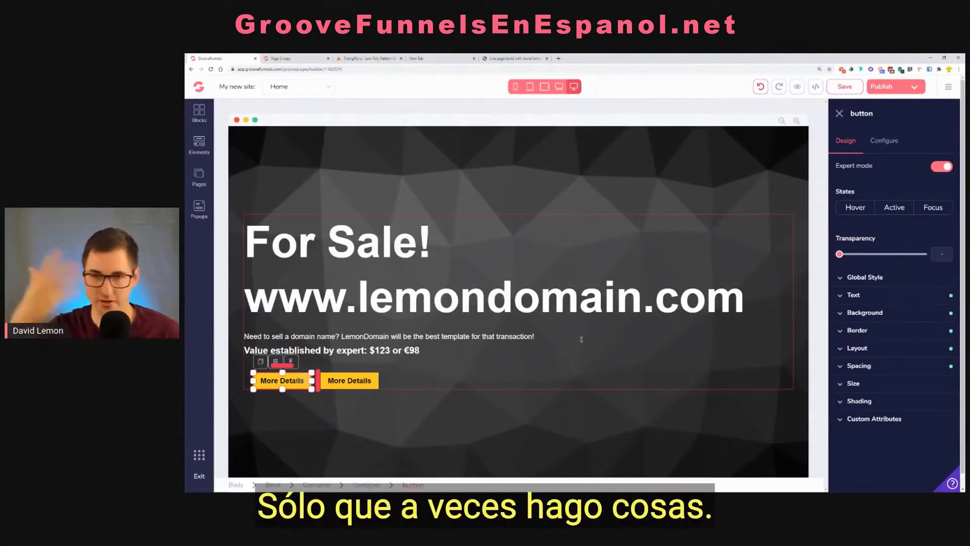
# Set the first yellow button's border width to 3px on all sides
pyautogui.click(864, 331)
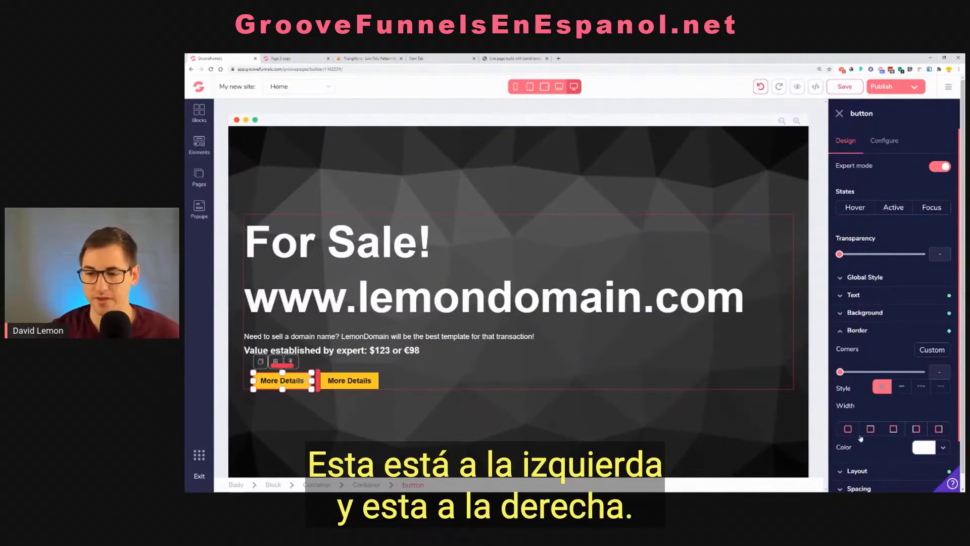
pyautogui.click(847, 429)
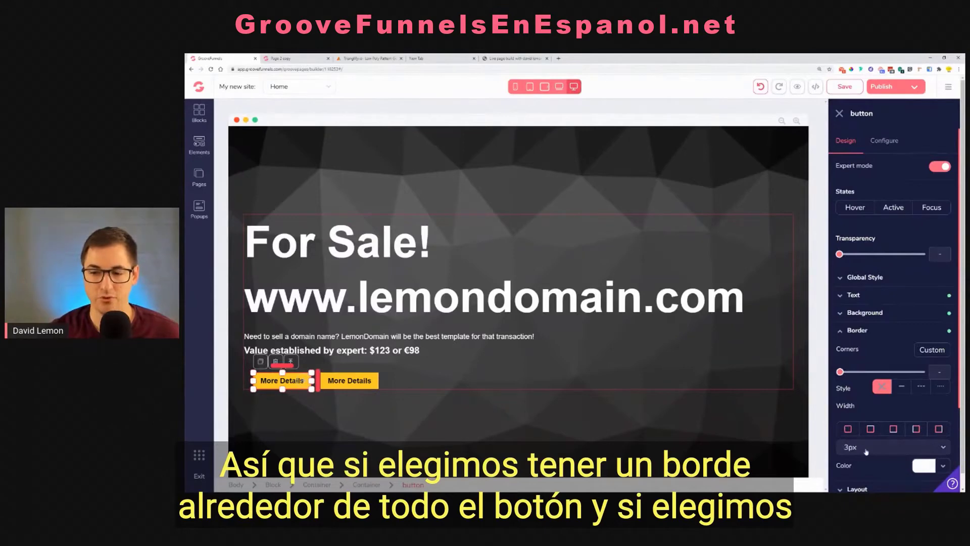
pyautogui.click(882, 448)
pyautogui.scroll(-2, 882, 450)
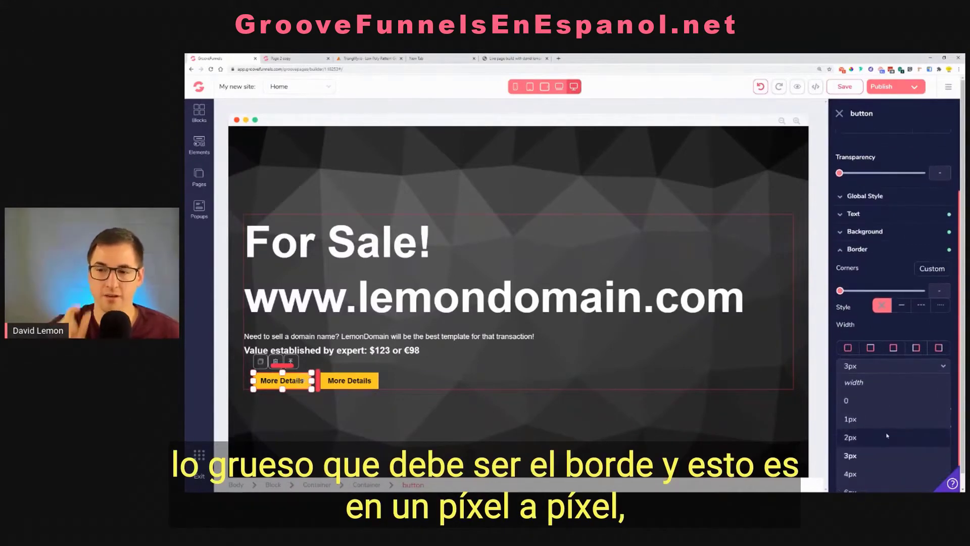
pyautogui.scroll(-1, 882, 435)
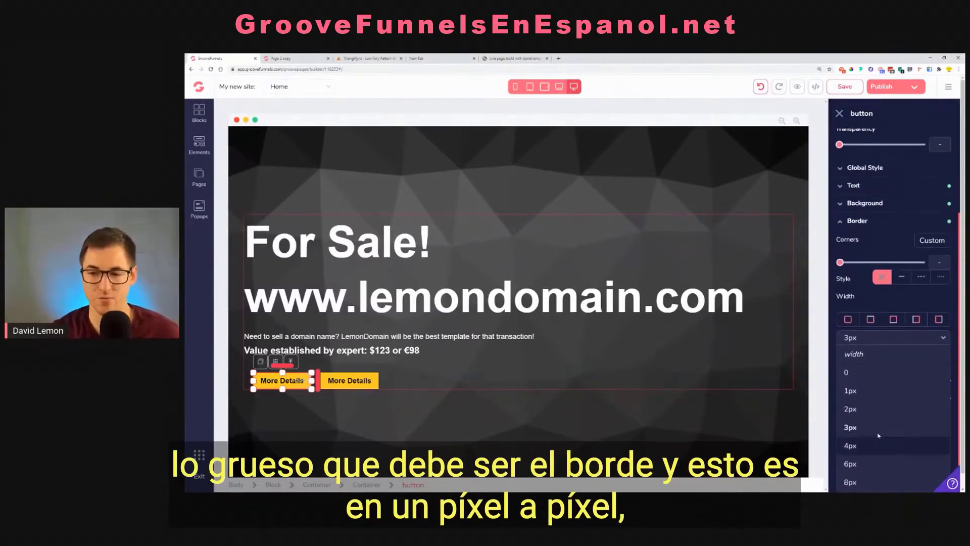
pyautogui.scroll(-1, 880, 430)
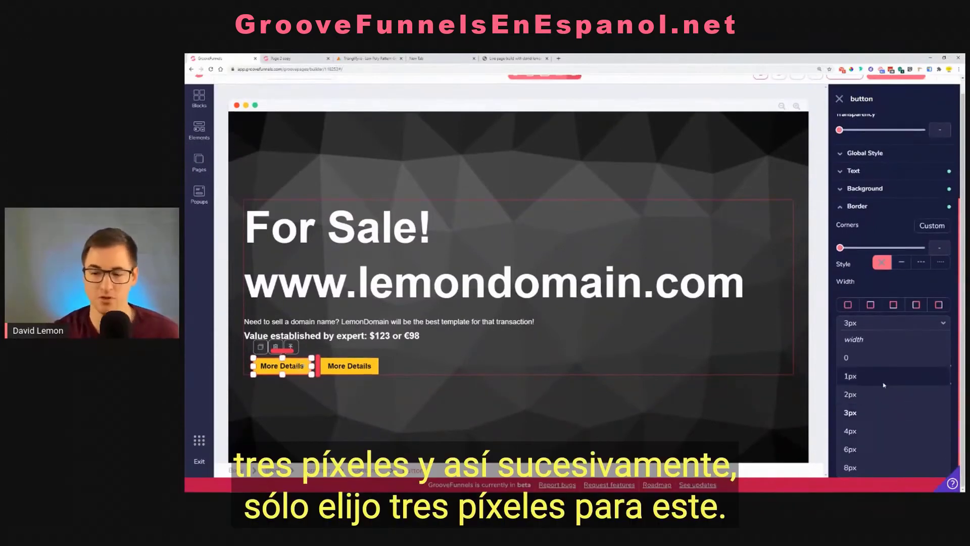
pyautogui.click(880, 420)
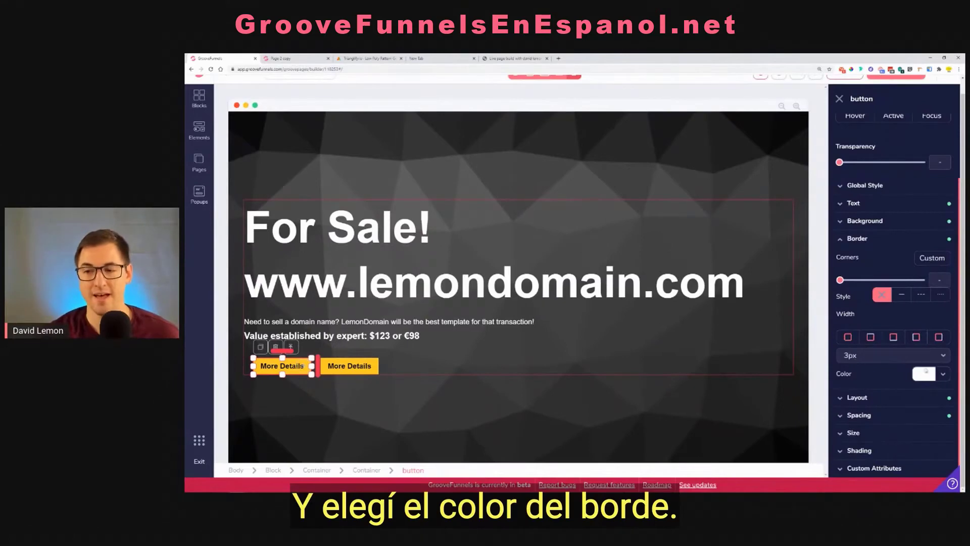
# Check the first button's border color and set its border style to a solid line
pyautogui.click(924, 374)
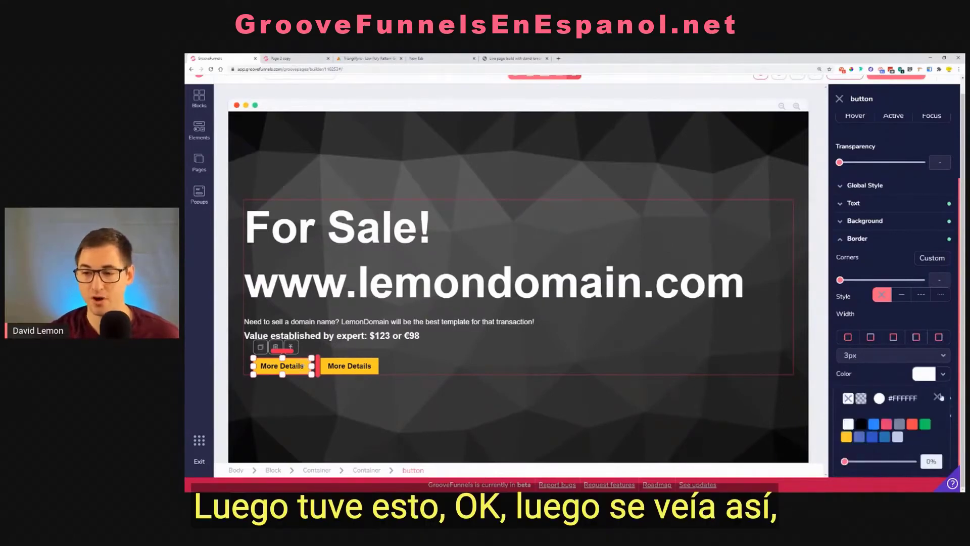
pyautogui.click(939, 397)
pyautogui.click(885, 299)
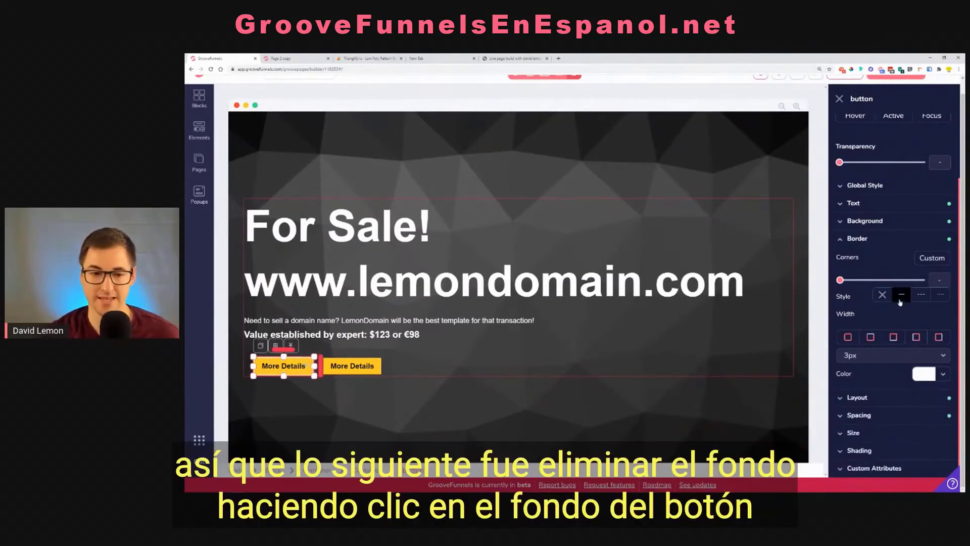
pyautogui.click(901, 296)
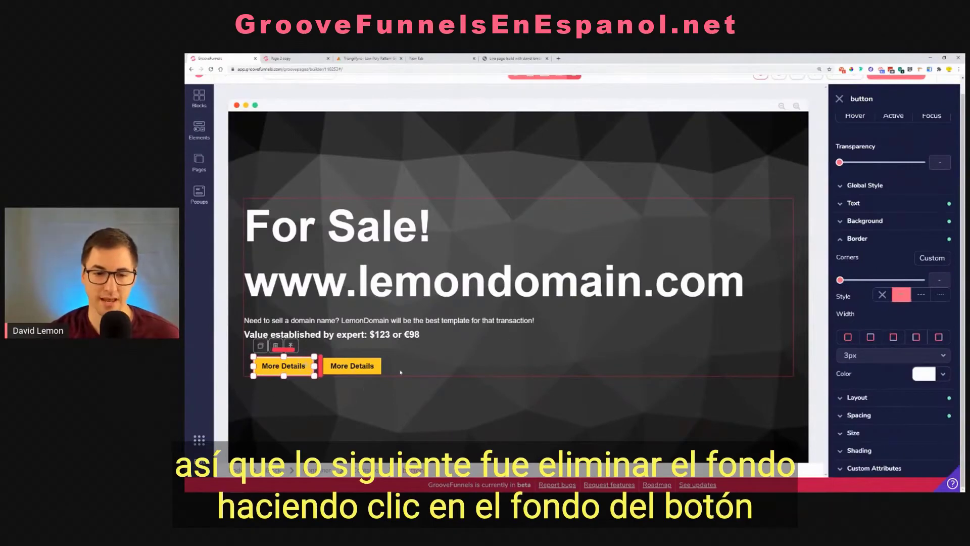
pyautogui.click(403, 372)
# Clear the yellow background color from the first "More Details" button
pyautogui.click(277, 367)
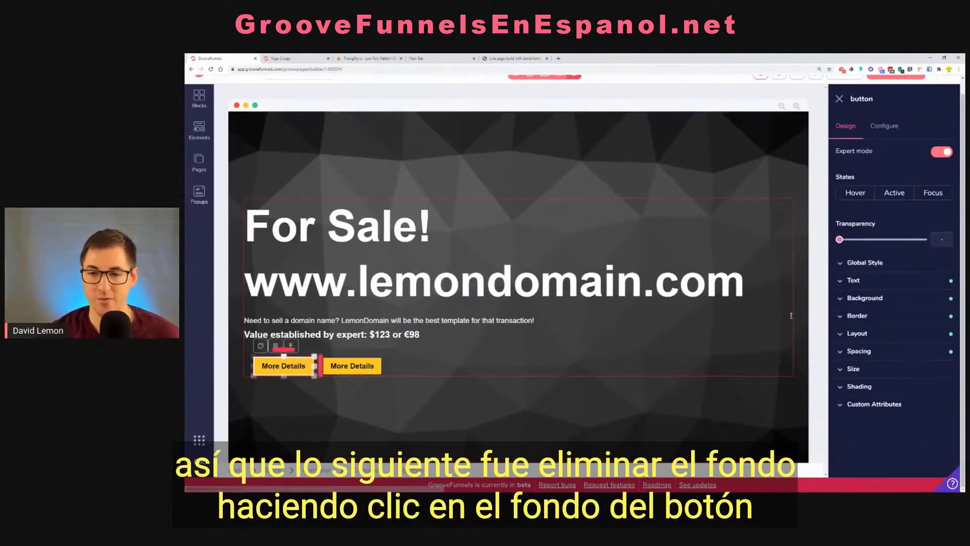
pyautogui.click(865, 298)
pyautogui.click(936, 319)
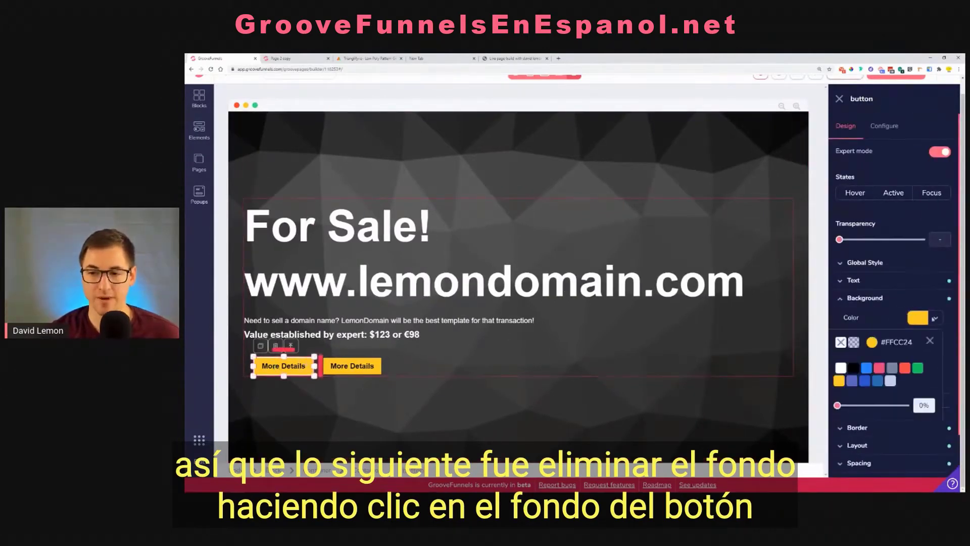
pyautogui.click(840, 343)
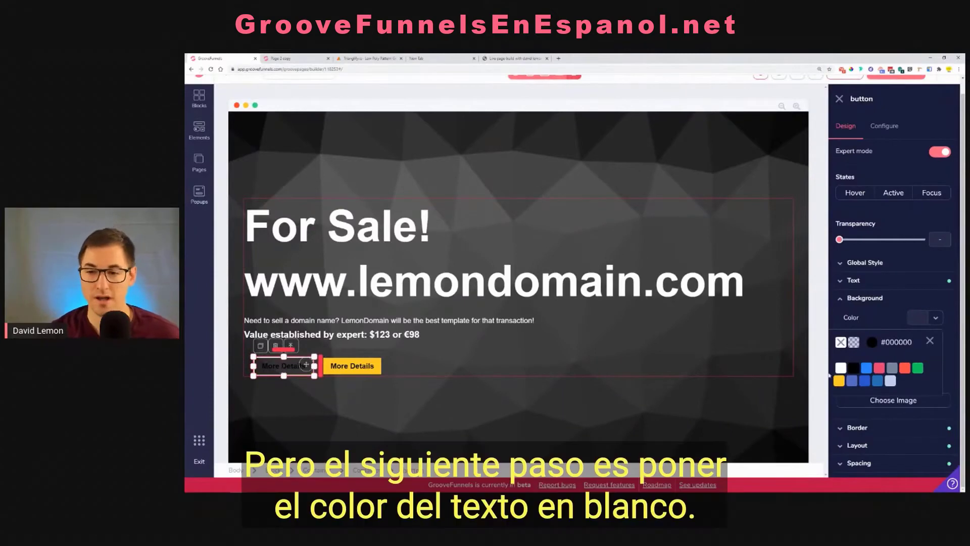
# Change the first "More Details" button's text color to white
pyautogui.click(866, 281)
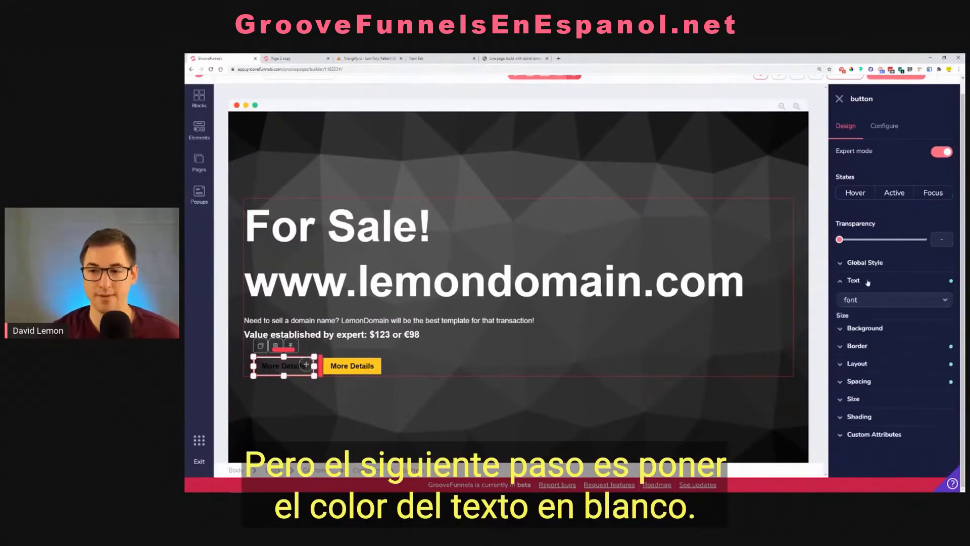
pyautogui.click(943, 349)
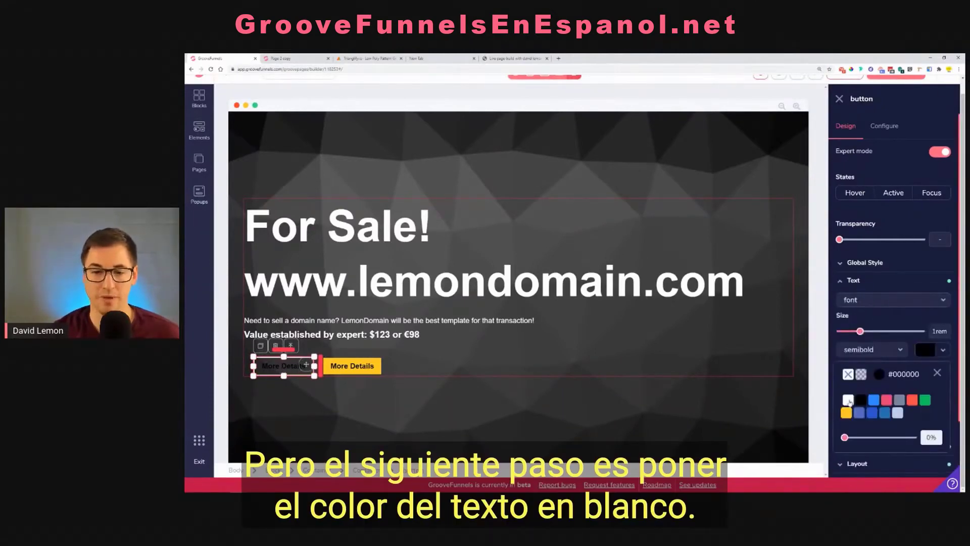
pyautogui.click(849, 400)
pyautogui.click(503, 362)
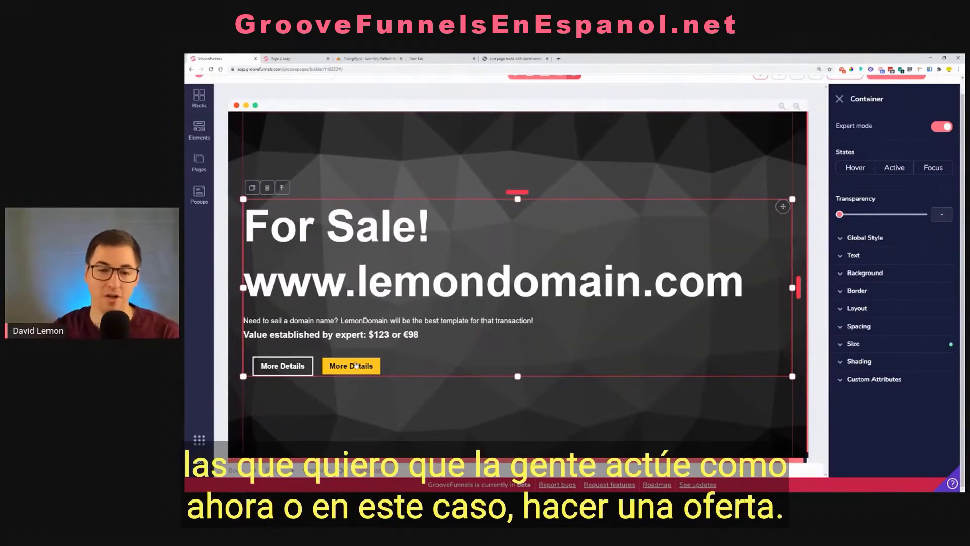
# Change the yellow "More Details" button's text to "Make an Offer" and apply the update
pyautogui.click(357, 365)
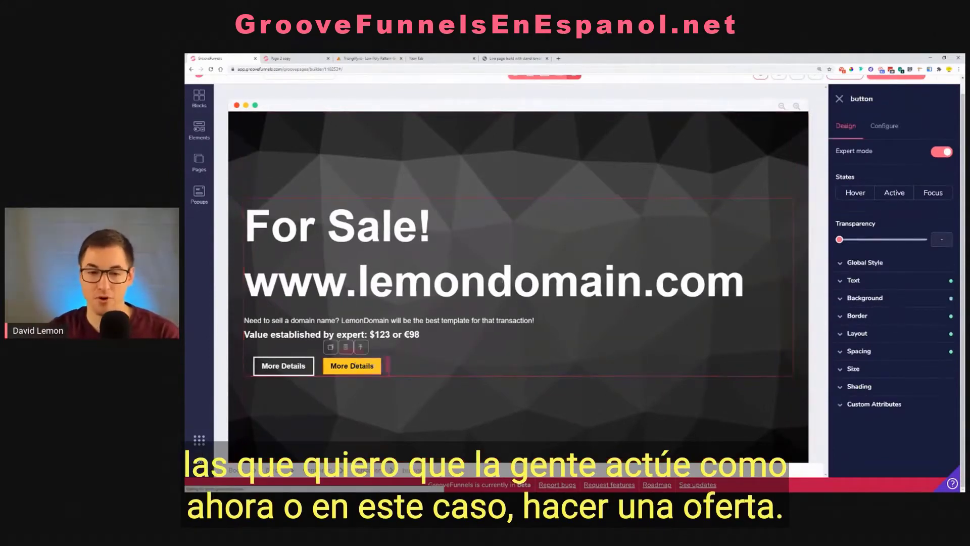
pyautogui.click(885, 126)
pyautogui.moveTo(893, 177); pyautogui.dragTo(851, 175)
pyautogui.write('a')
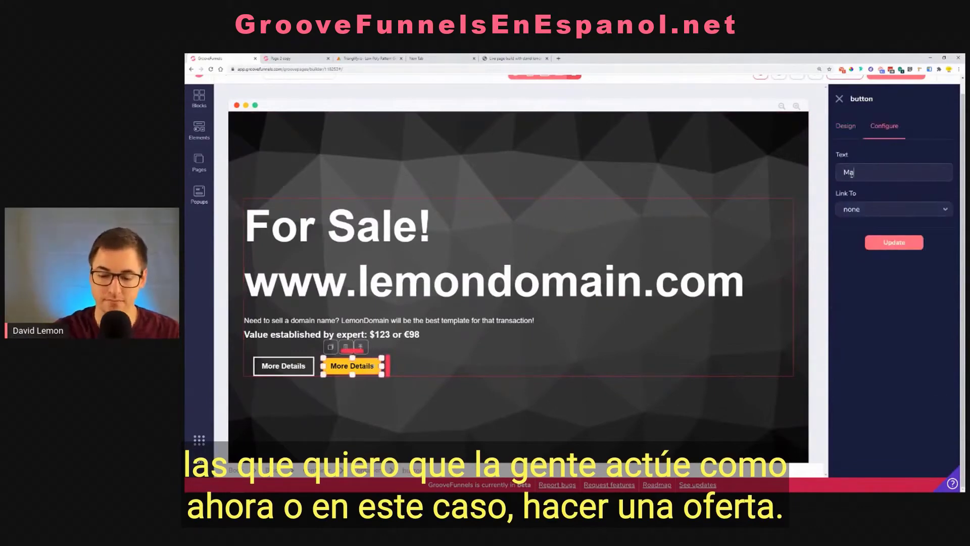
pyautogui.write('ke an ')
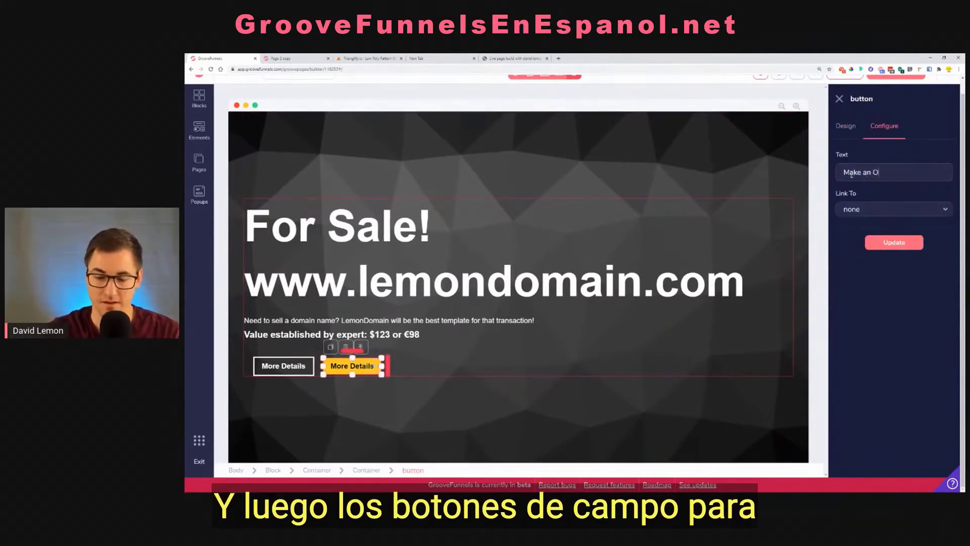
pyautogui.write('Offer')
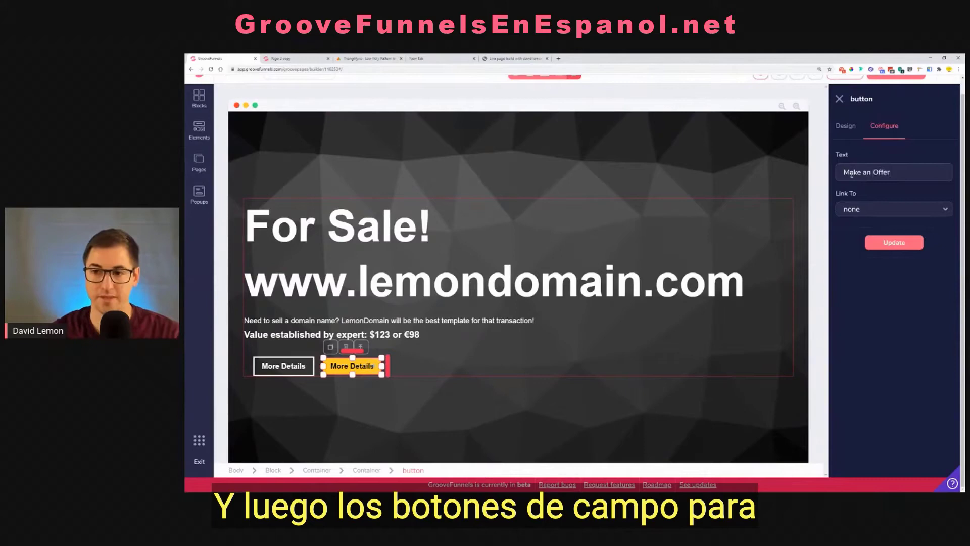
pyautogui.click(888, 243)
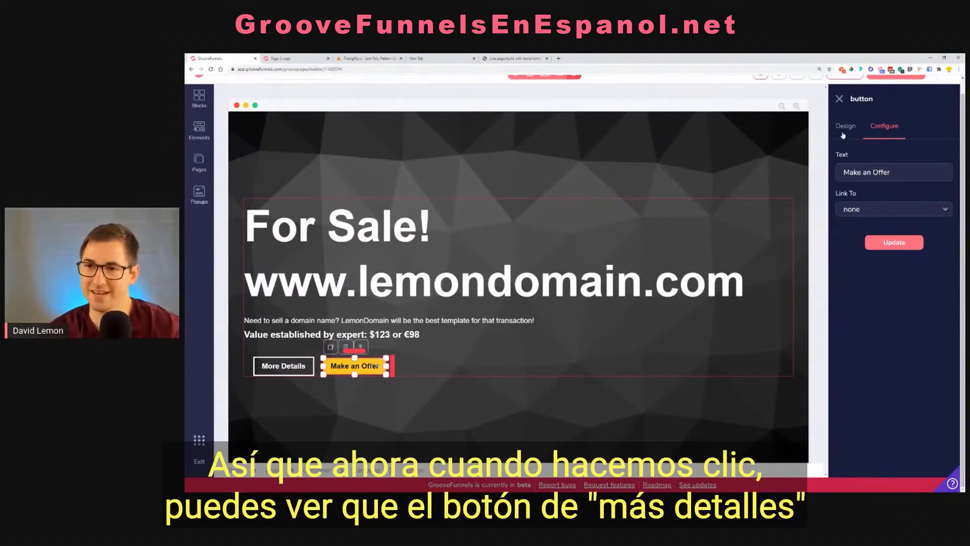
# Set the "Make an Offer" button's top and bottom padding to 0.75rem
pyautogui.click(841, 137)
pyautogui.click(318, 372)
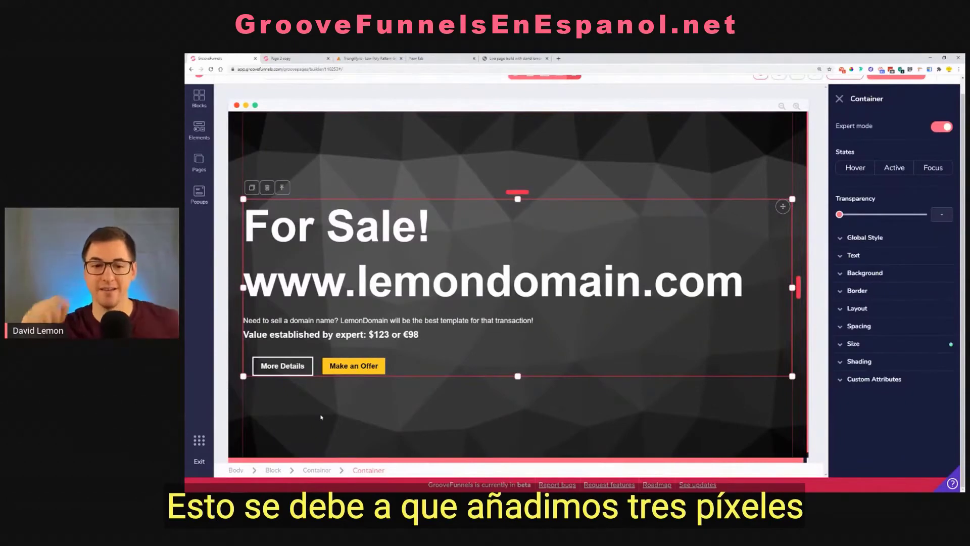
pyautogui.click(374, 367)
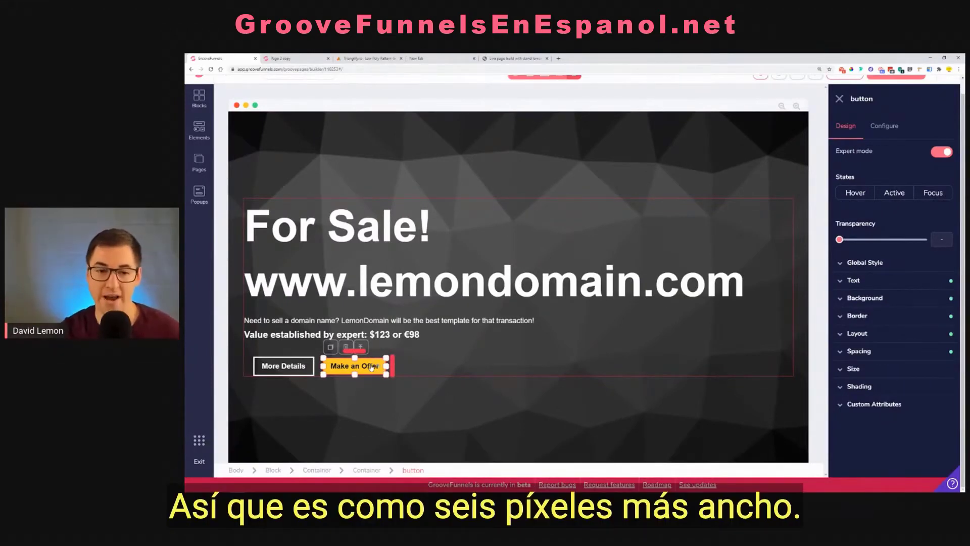
pyautogui.click(878, 359)
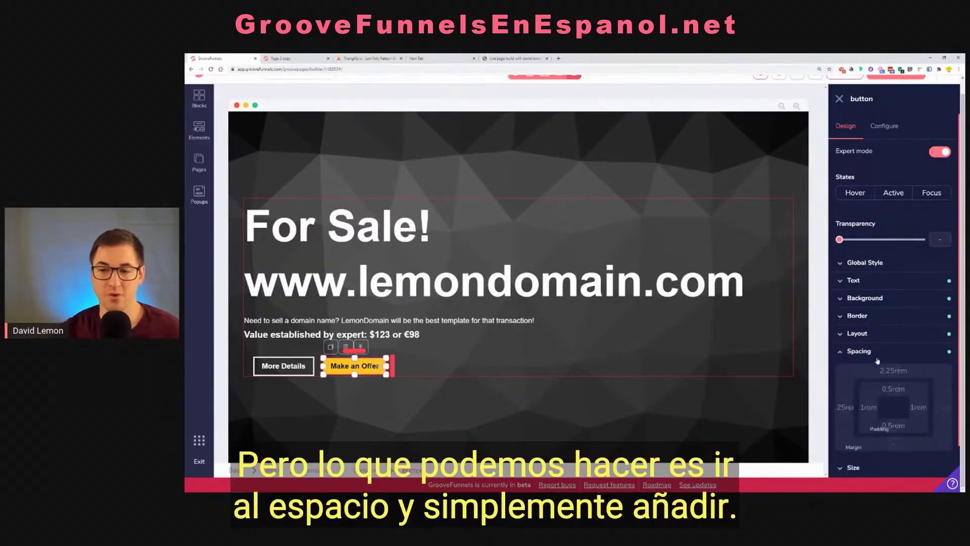
pyautogui.click(894, 389)
pyautogui.keyDown('shift'); pyautogui.click(893, 427); pyautogui.keyUp('shift')
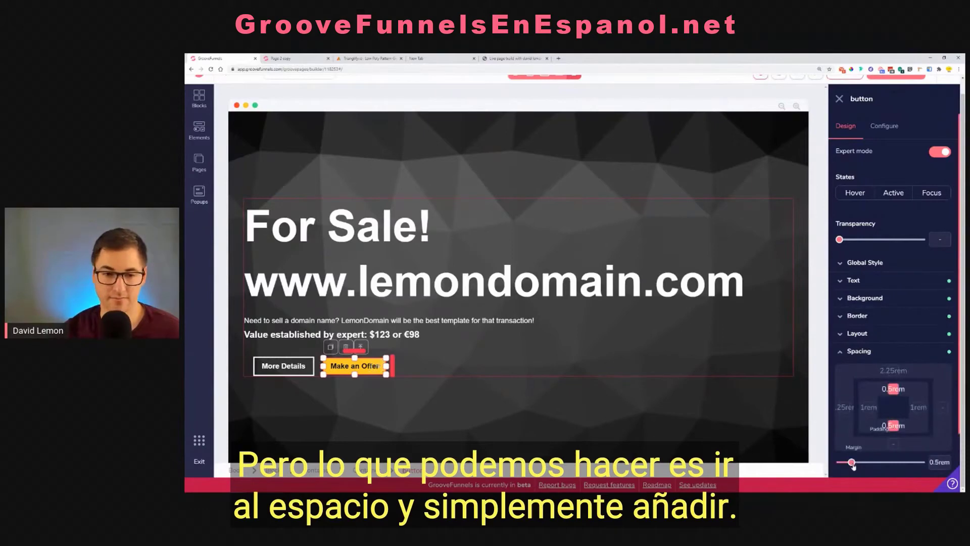
pyautogui.click(618, 396)
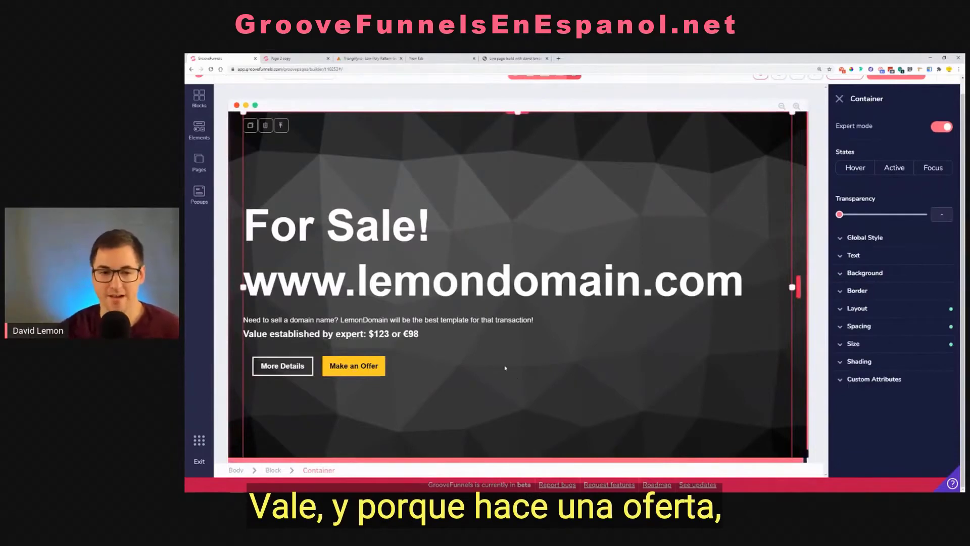
# Set the "Make an Offer" button's left and right padding to 2rem
pyautogui.click(358, 367)
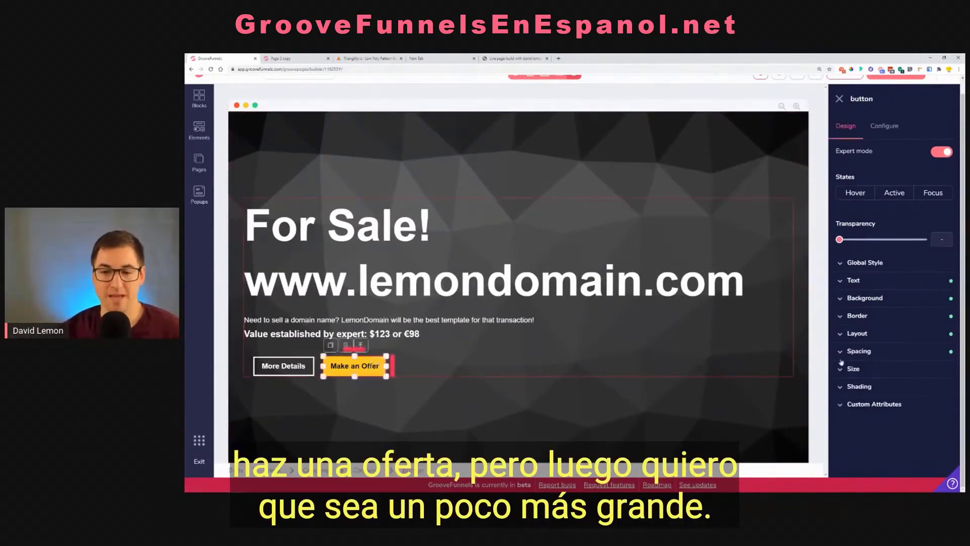
pyautogui.click(879, 353)
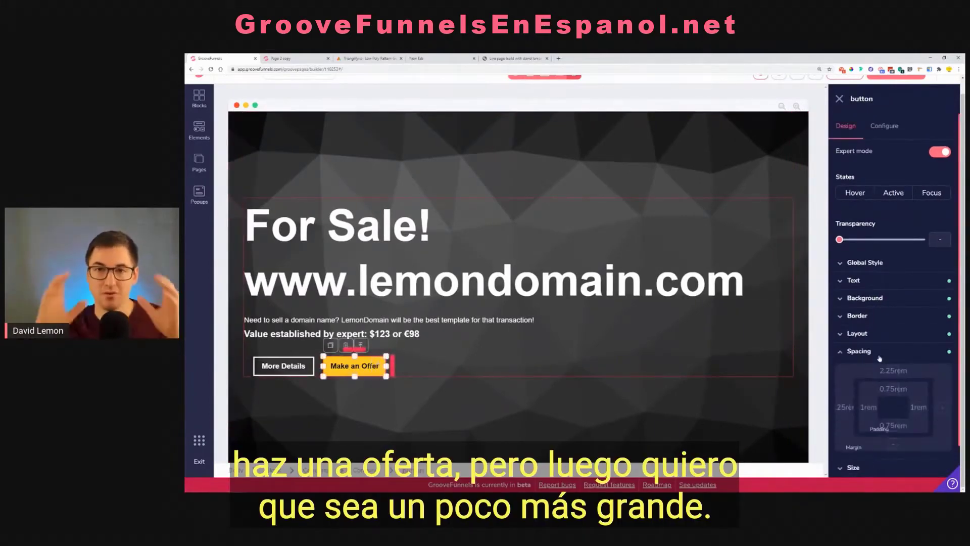
pyautogui.click(869, 408)
pyautogui.click(918, 407)
pyautogui.moveTo(859, 463); pyautogui.dragTo(870, 463)
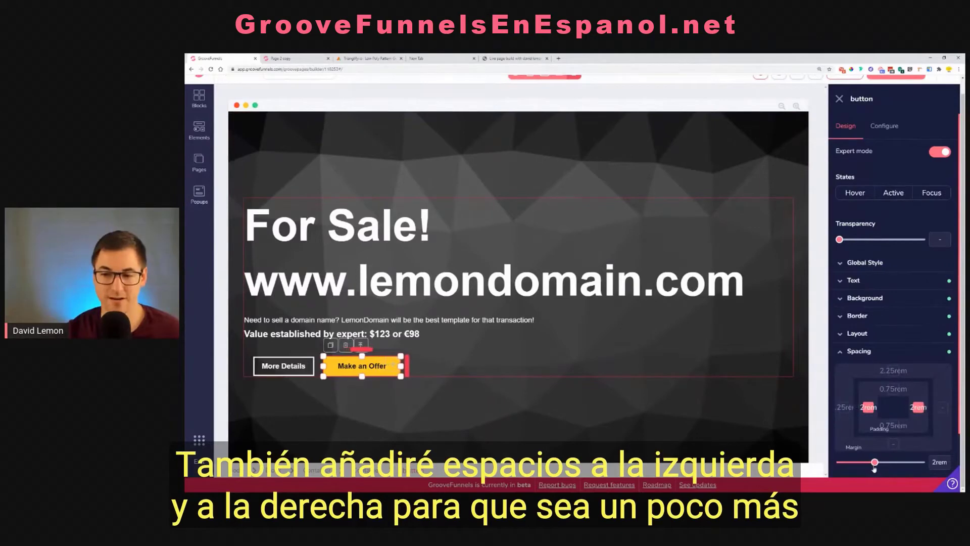
pyautogui.click(577, 390)
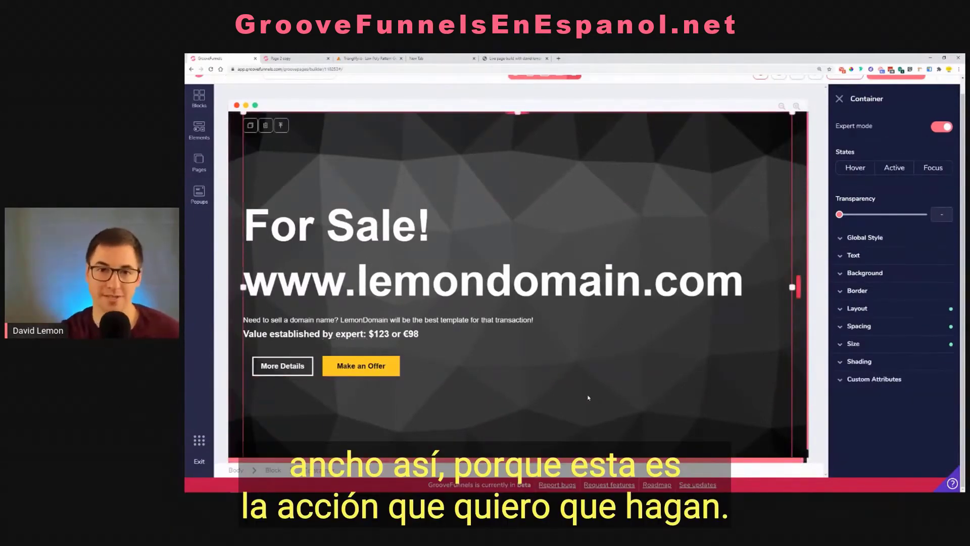
# Compare with the original page preview and change the yellow button's text to "MAKE AN OFFER!"
pyautogui.click(283, 58)
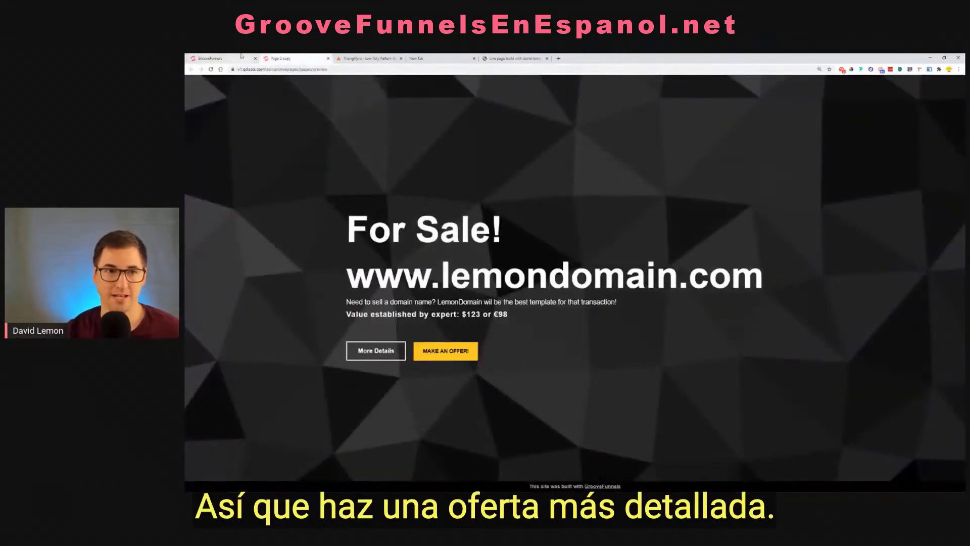
pyautogui.click(222, 59)
pyautogui.click(334, 373)
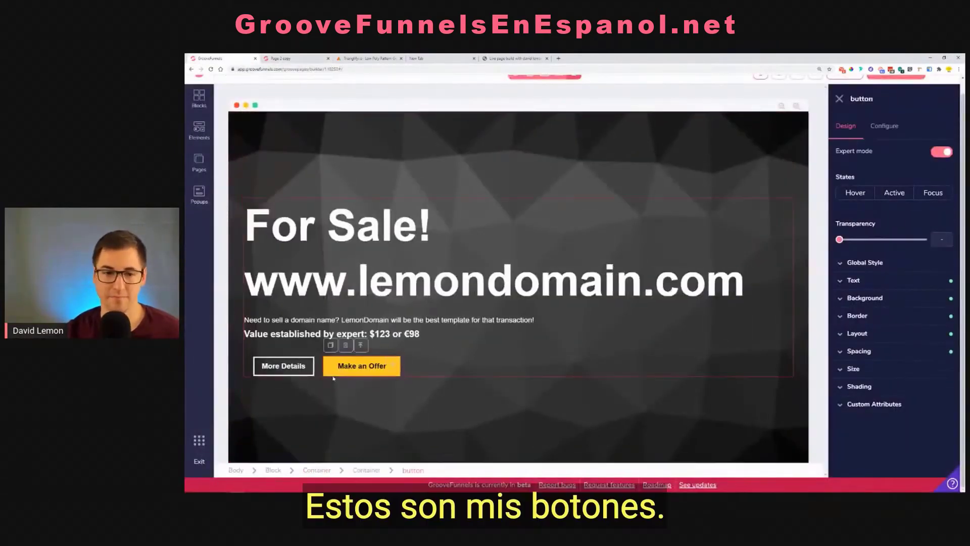
pyautogui.click(884, 126)
pyautogui.moveTo(892, 173); pyautogui.dragTo(847, 184)
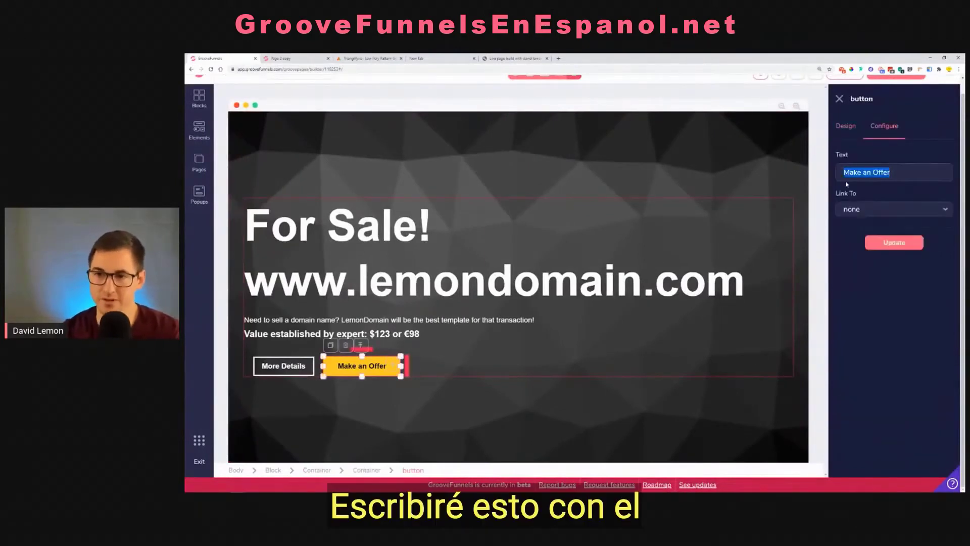
pyautogui.write('MAKE AN ')
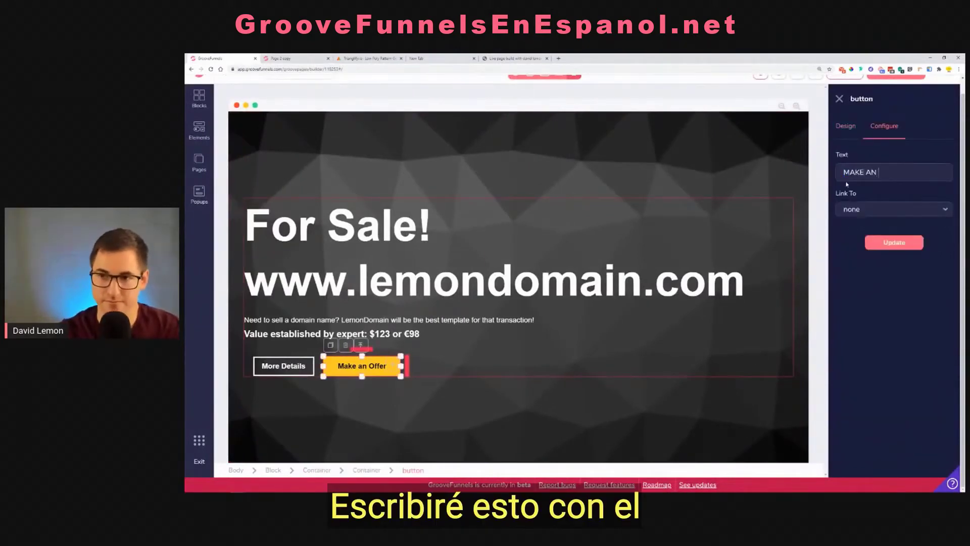
pyautogui.write('OFFER!')
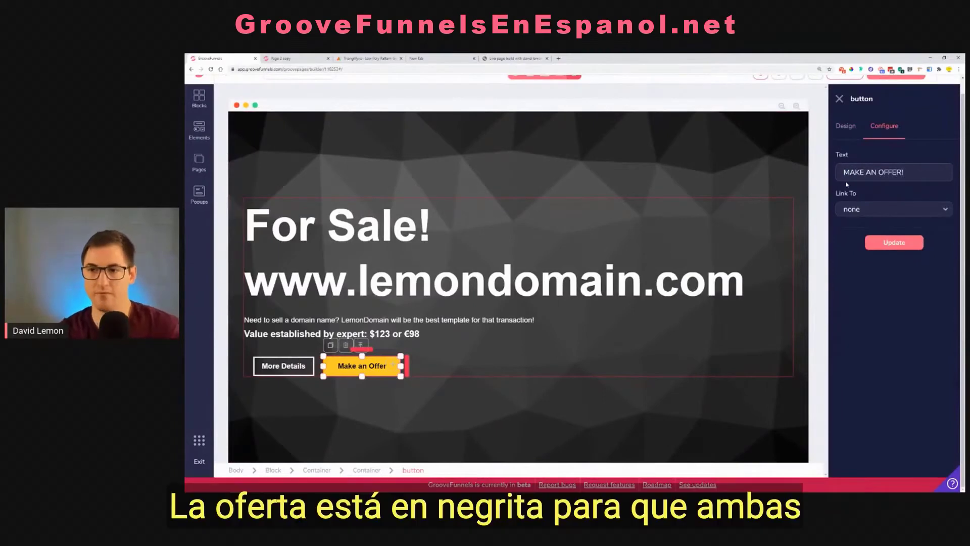
pyautogui.click(895, 243)
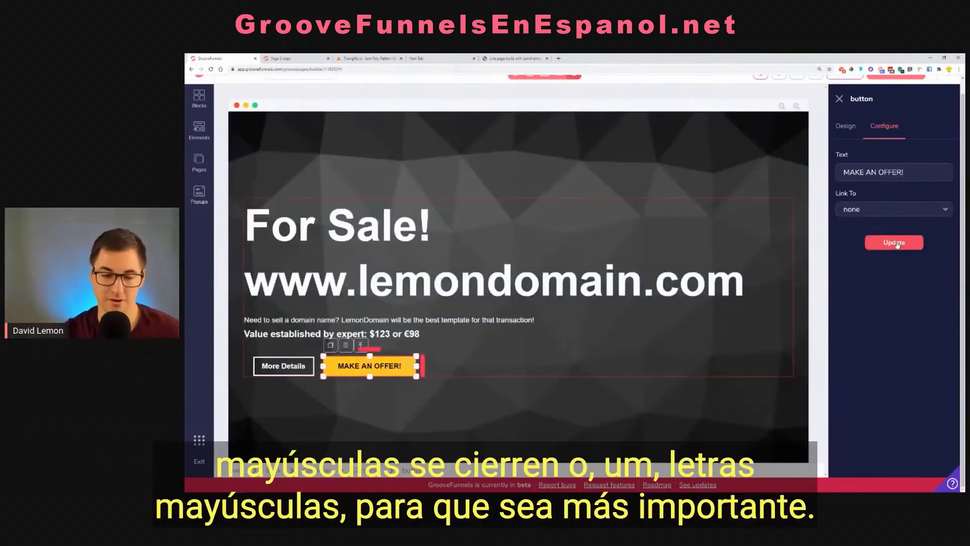
pyautogui.click(844, 126)
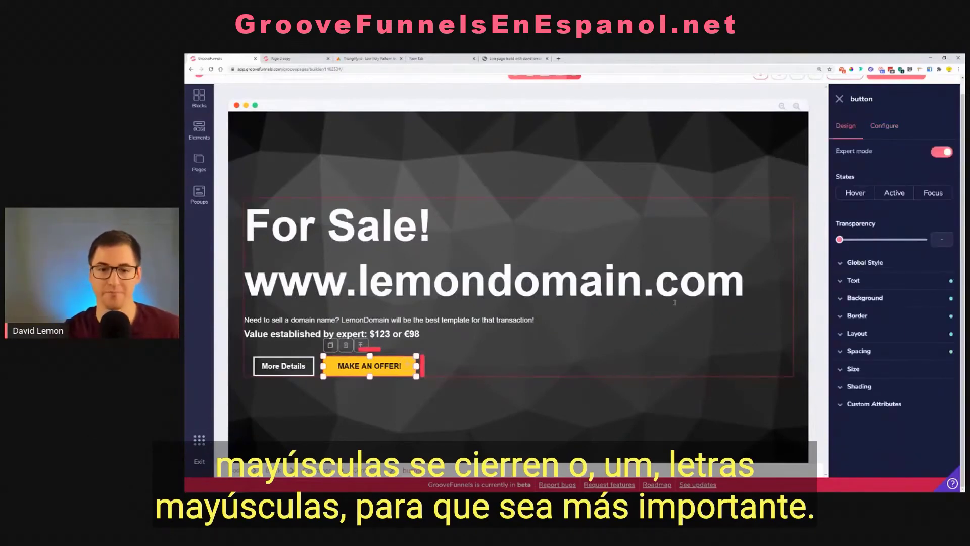
pyautogui.click(621, 250)
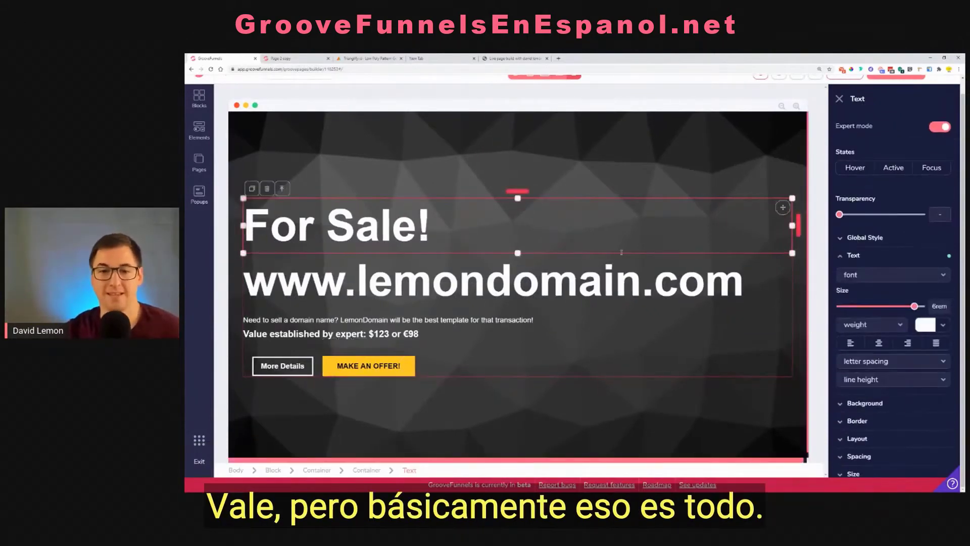
pyautogui.moveTo(743, 281); pyautogui.dragTo(243, 281)
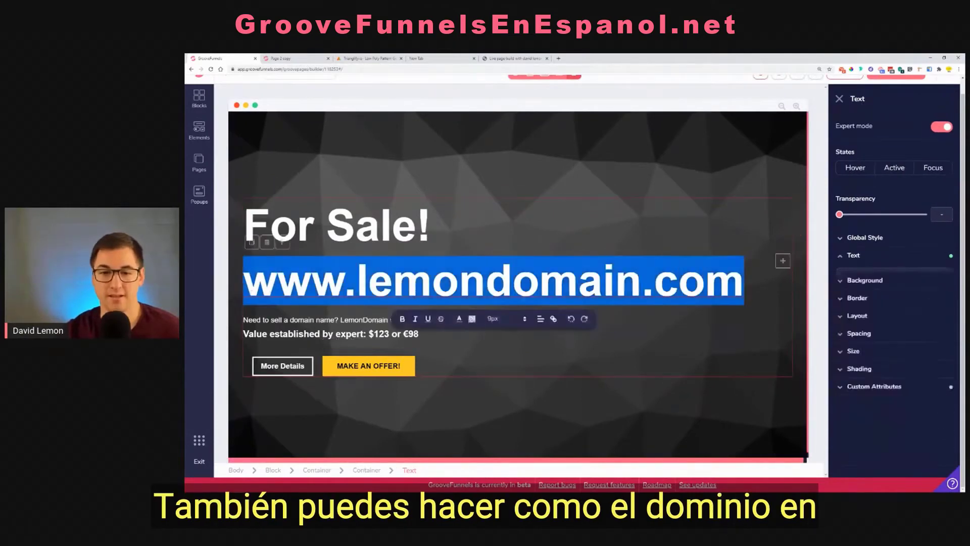
pyautogui.click(944, 327)
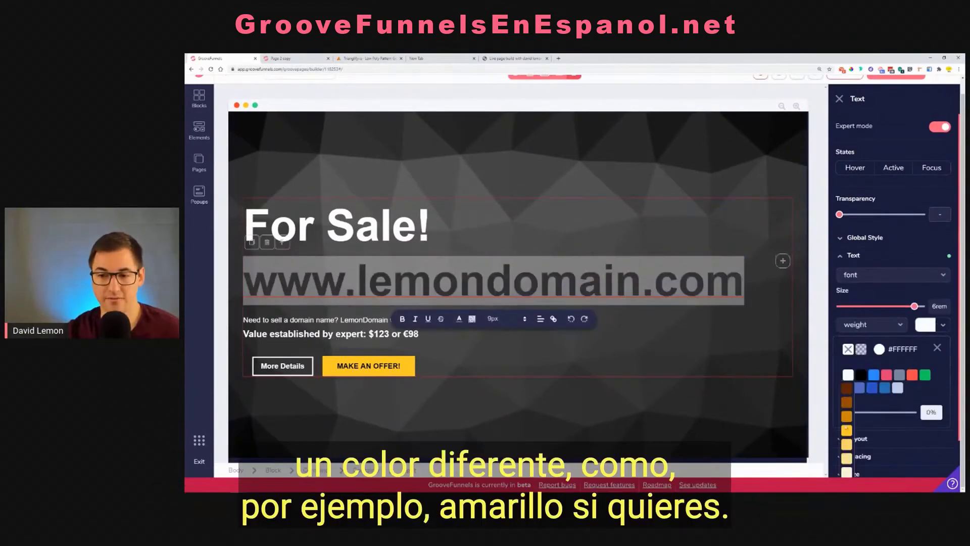
pyautogui.click(847, 430)
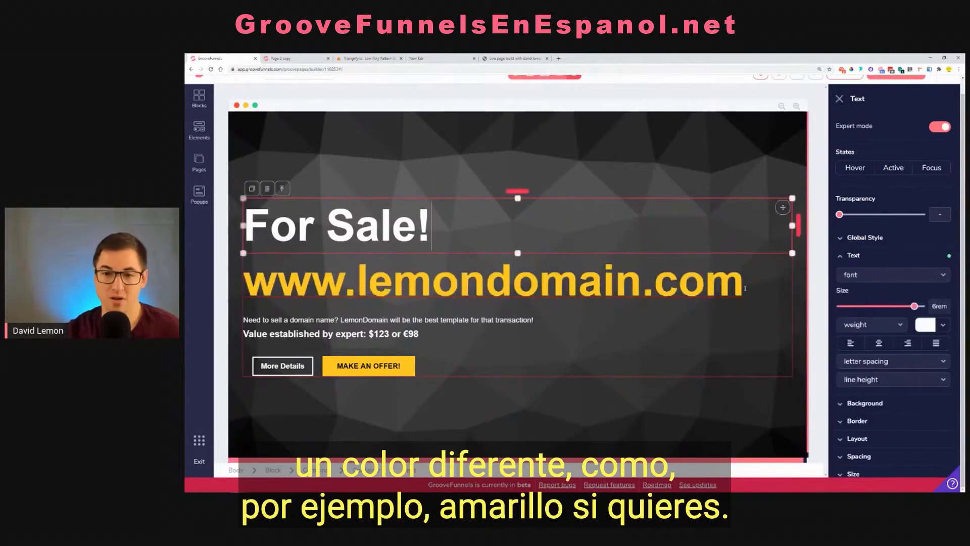
pyautogui.moveTo(580, 284); pyautogui.dragTo(244, 283)
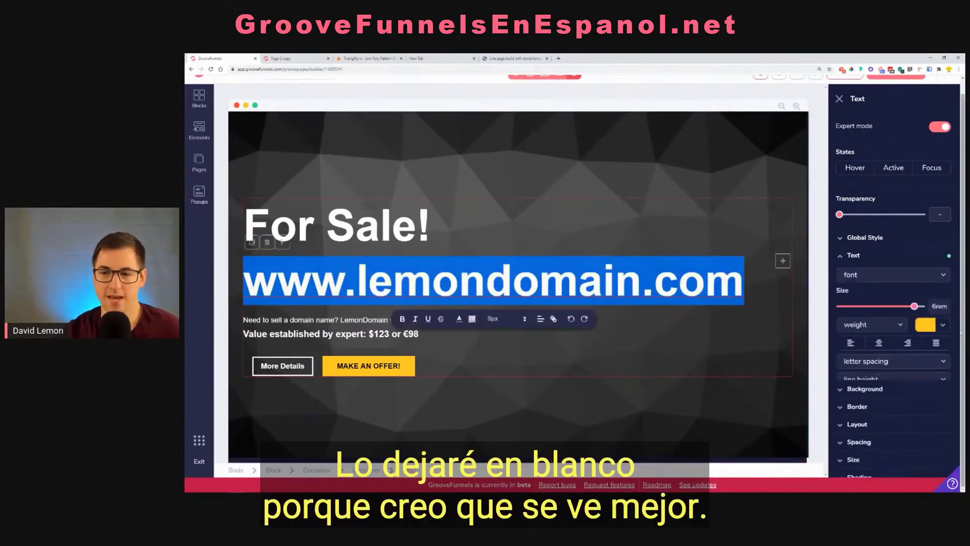
pyautogui.click(929, 327)
pyautogui.click(848, 374)
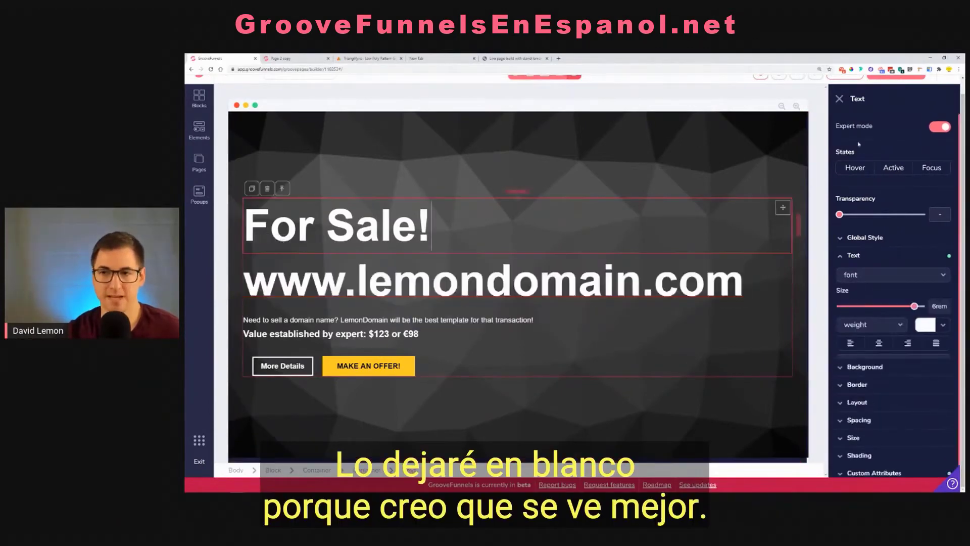
# Save the page, review its heading, text and buttons in the preview, and close the preview
pyautogui.scroll(1, 840, 96)
pyautogui.click(846, 87)
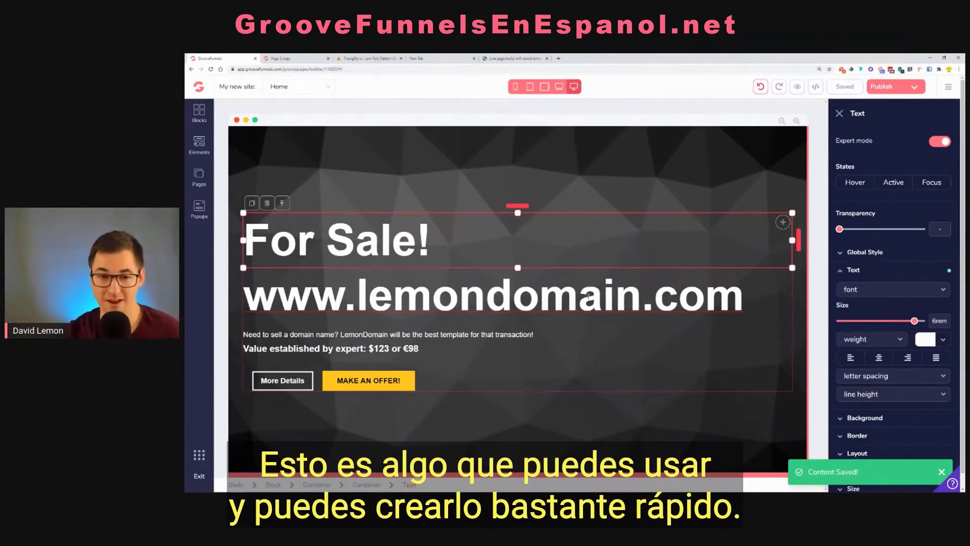
pyautogui.click(799, 91)
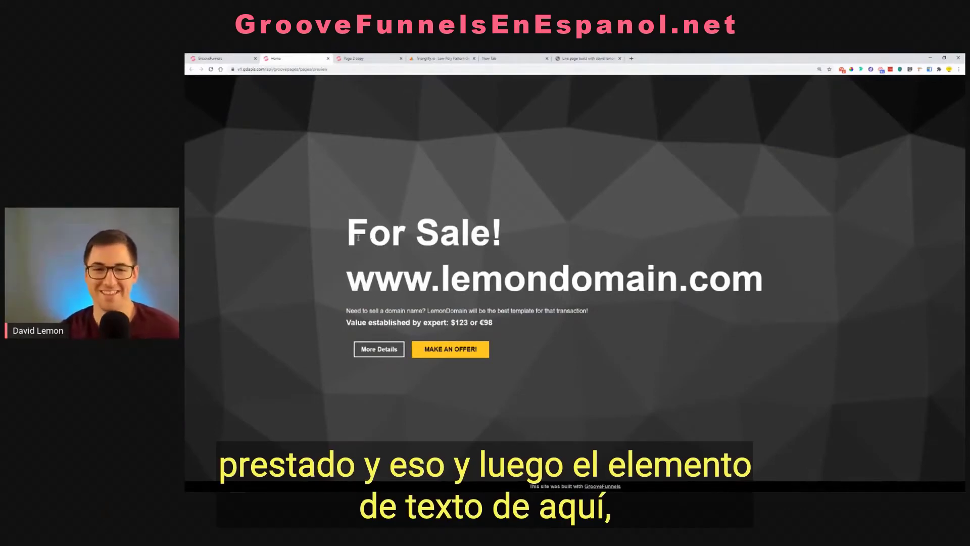
pyautogui.moveTo(357, 237); pyautogui.dragTo(777, 294)
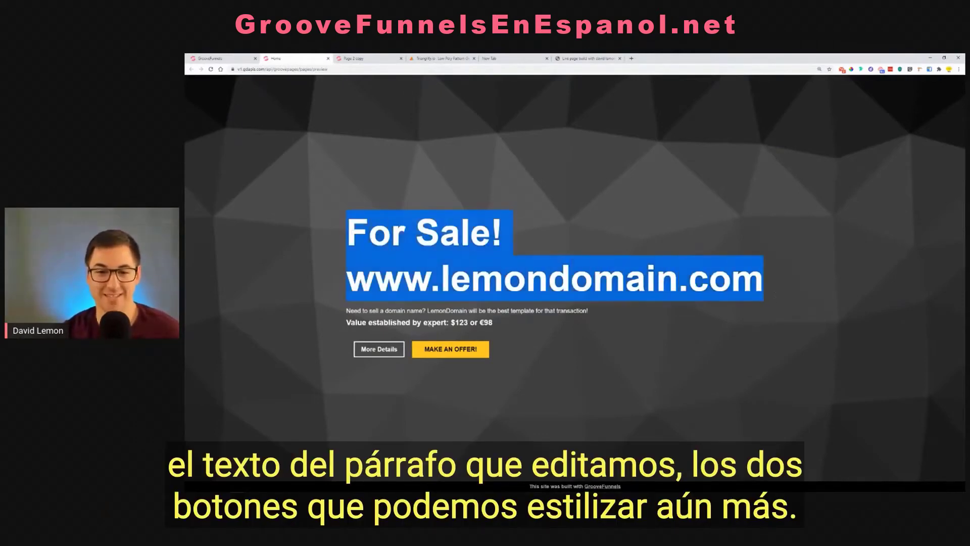
pyautogui.click(350, 313)
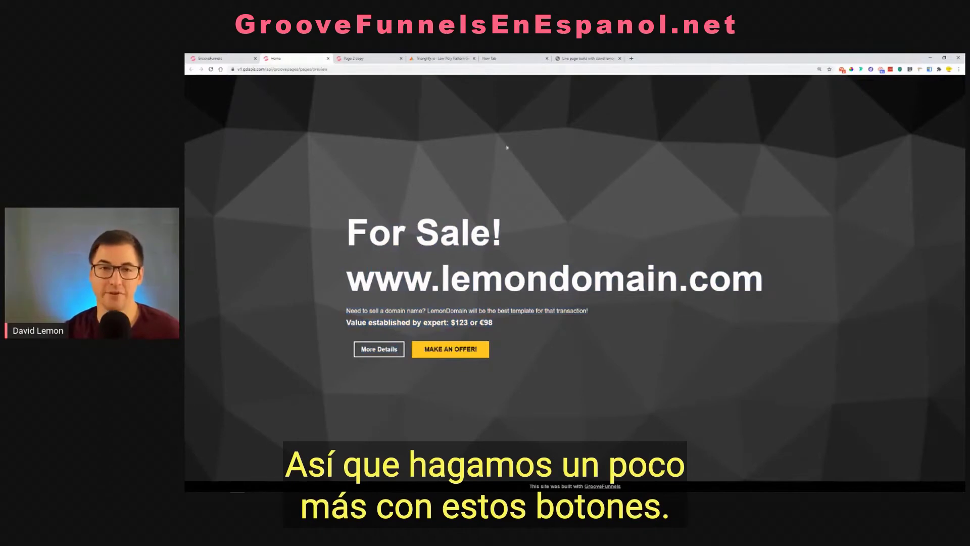
pyautogui.click(328, 58)
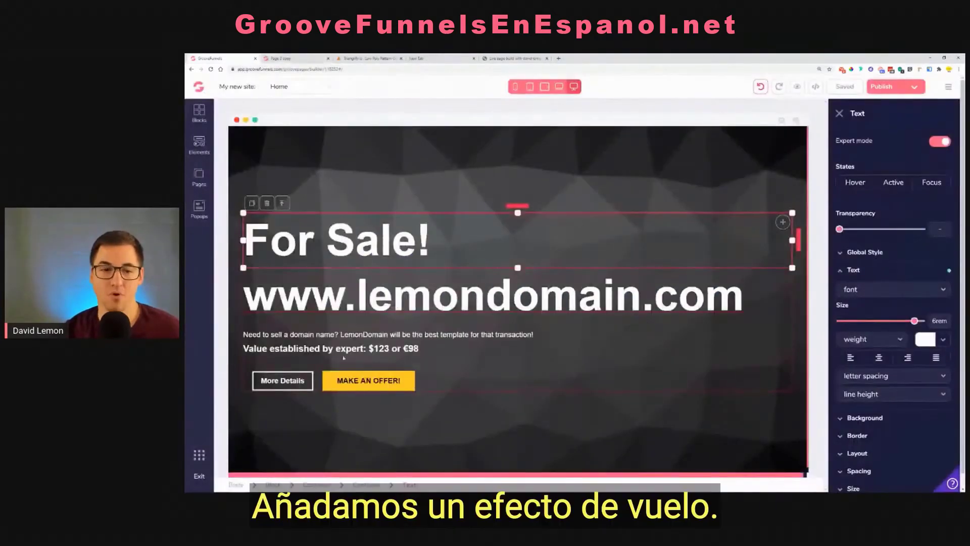
# Set the "More Details" button's hover-state background color to white (#FFFFFF)
pyautogui.click(285, 386)
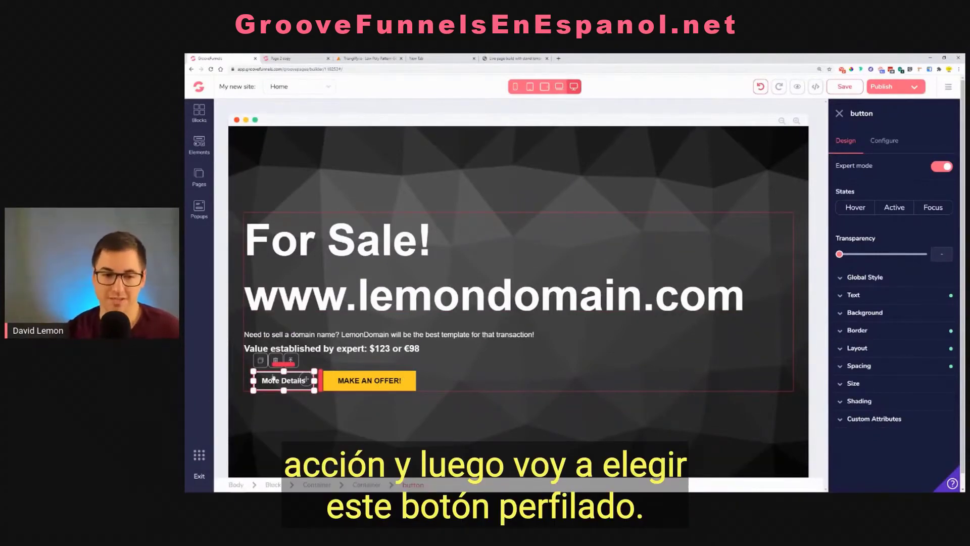
pyautogui.click(850, 209)
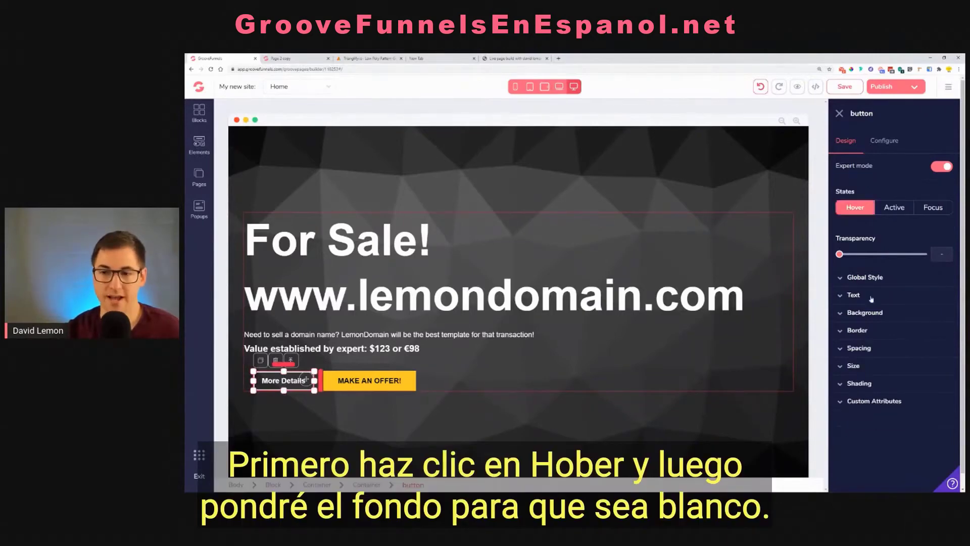
pyautogui.click(876, 314)
pyautogui.click(935, 334)
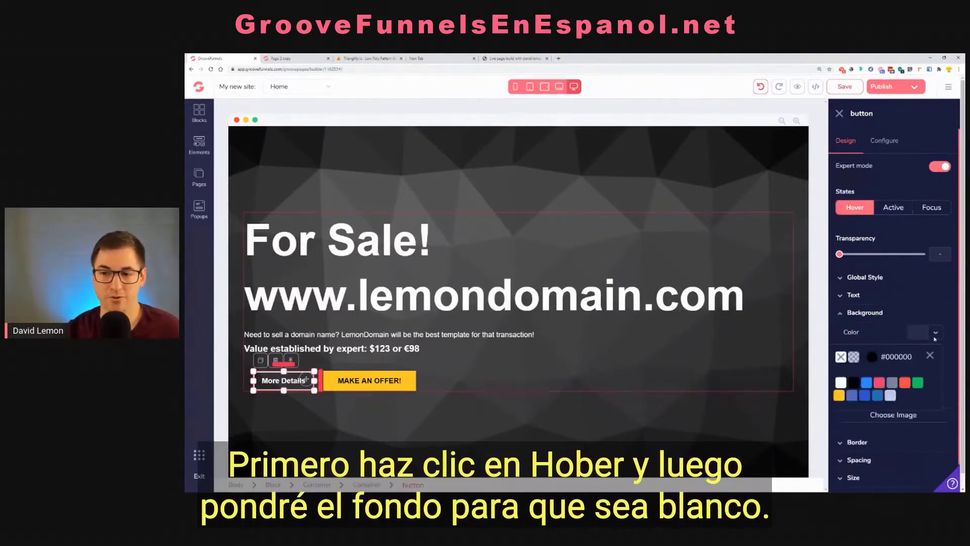
pyautogui.click(841, 384)
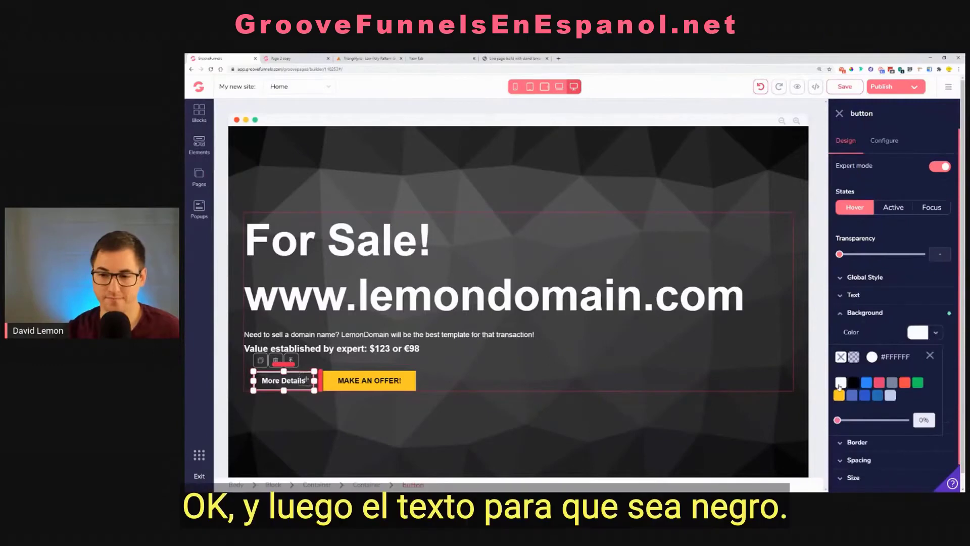
pyautogui.click(930, 356)
# Set the "More Details" button's hover-state text color to black (#000000)
pyautogui.click(877, 298)
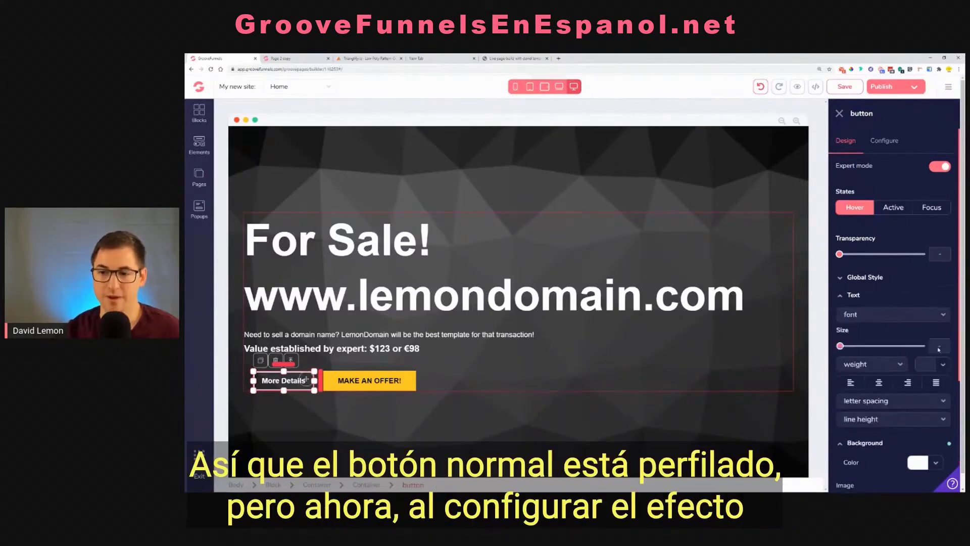
pyautogui.click(934, 364)
pyautogui.click(861, 414)
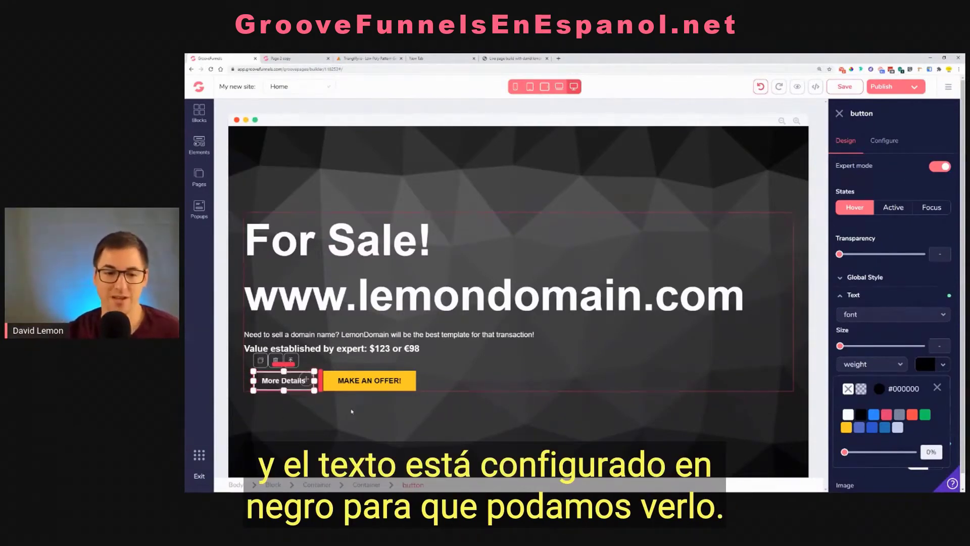
# Give the "MAKE AN OFFER!" button a darker yellow hover-state background, #F7AB11, and save the page
pyautogui.click(402, 383)
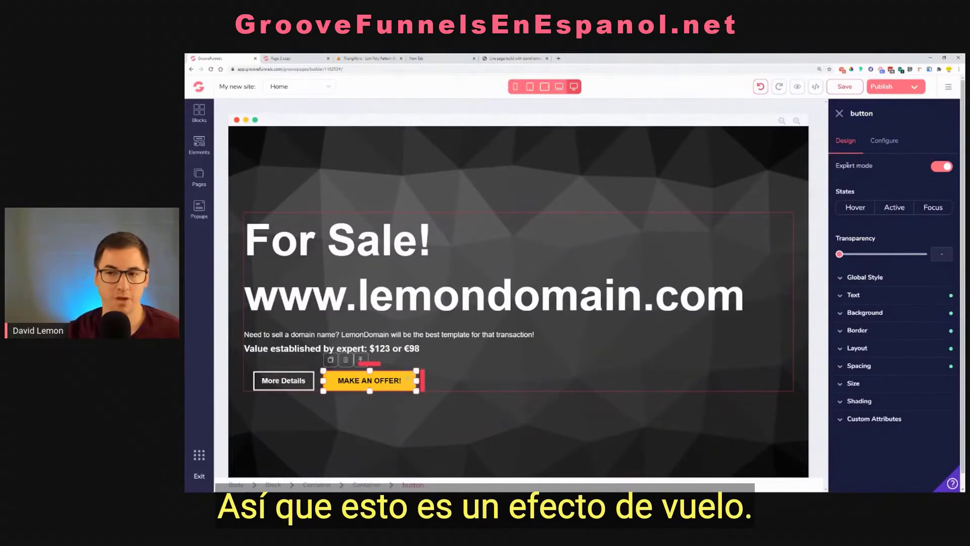
pyautogui.click(851, 207)
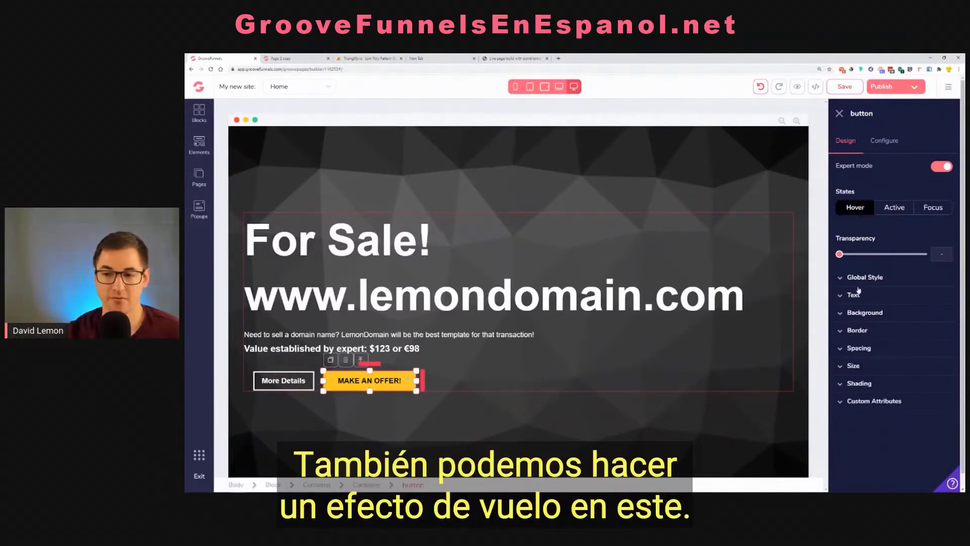
pyautogui.click(865, 313)
pyautogui.click(936, 334)
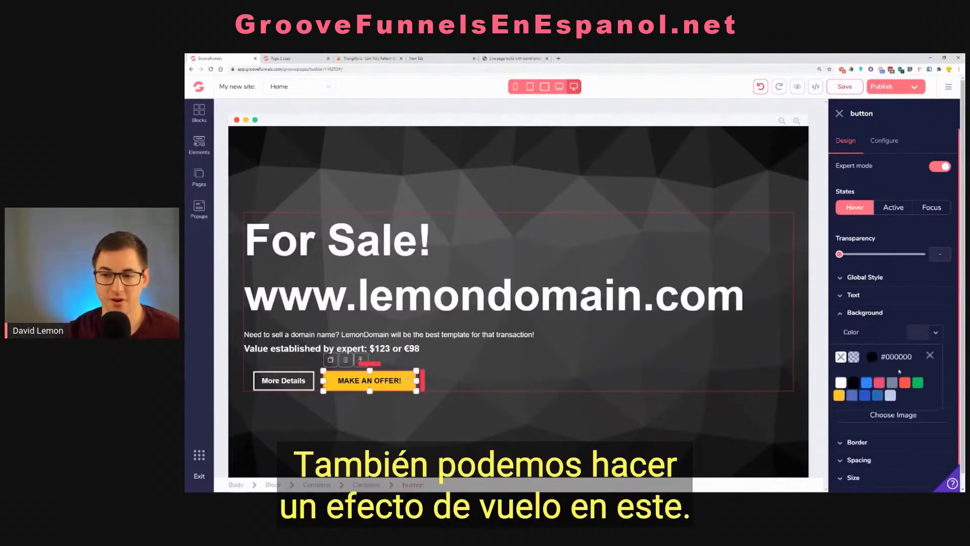
pyautogui.click(840, 426)
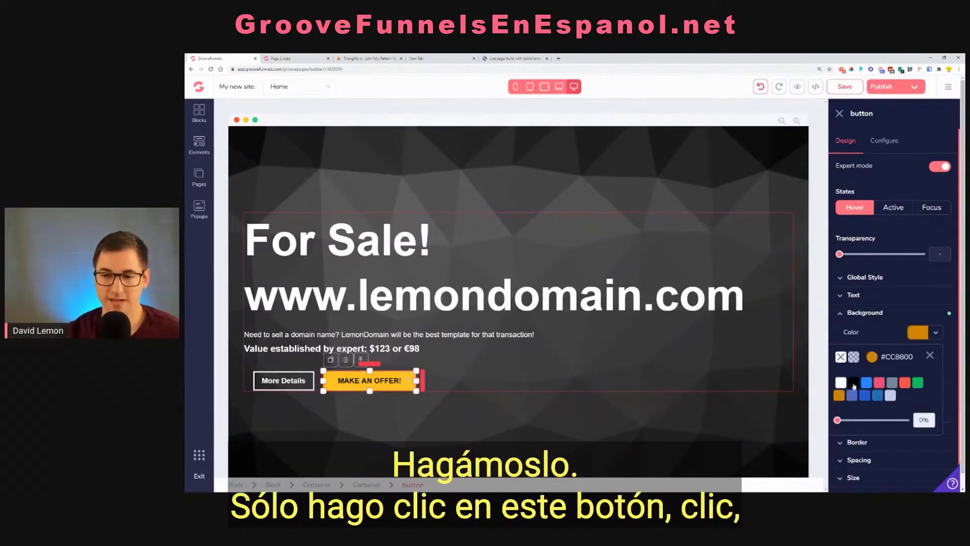
pyautogui.click(872, 357)
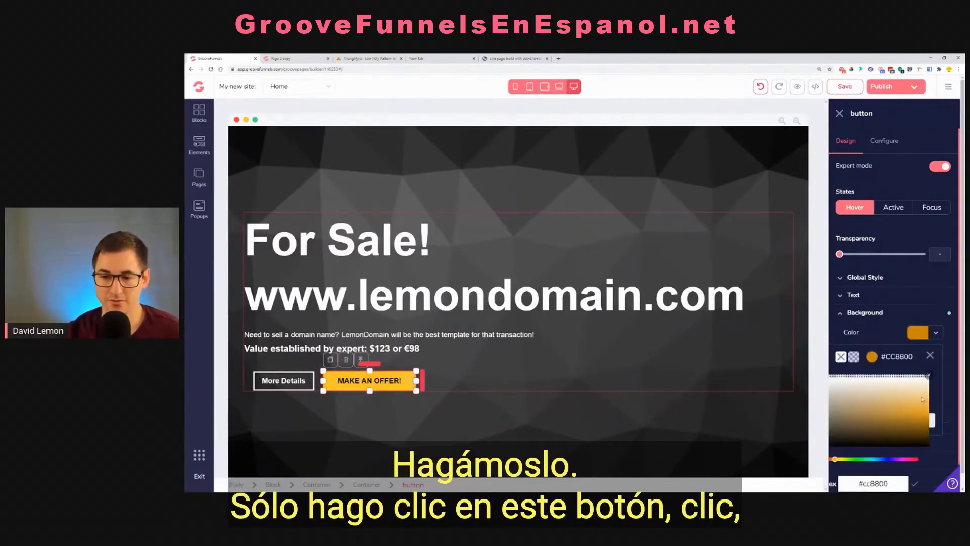
pyautogui.moveTo(923, 400); pyautogui.dragTo(917, 406)
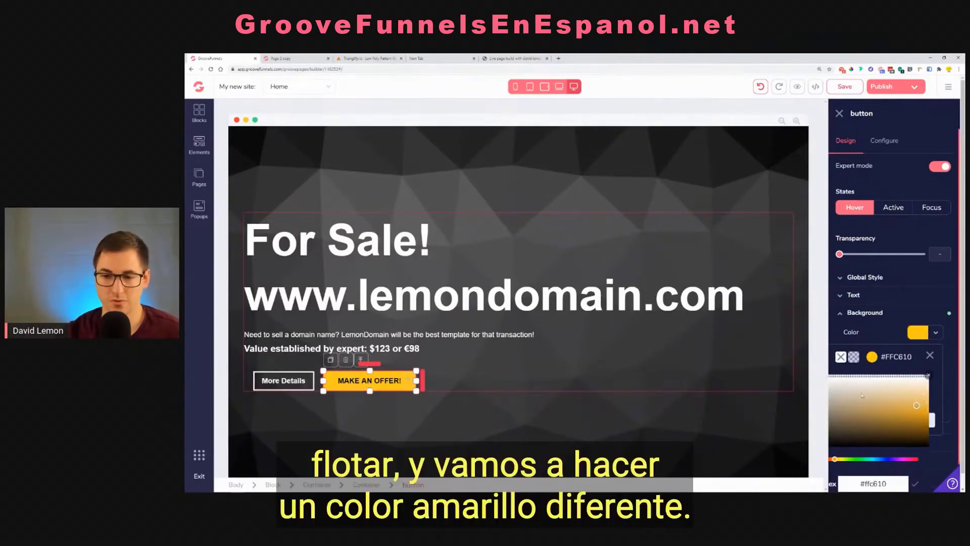
pyautogui.moveTo(916, 410); pyautogui.dragTo(916, 416)
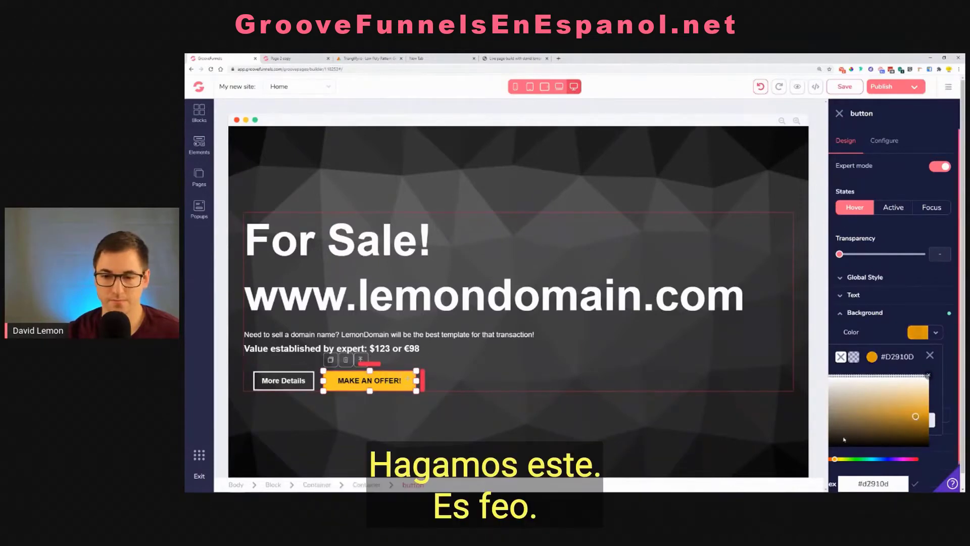
pyautogui.moveTo(916, 416); pyautogui.dragTo(915, 411)
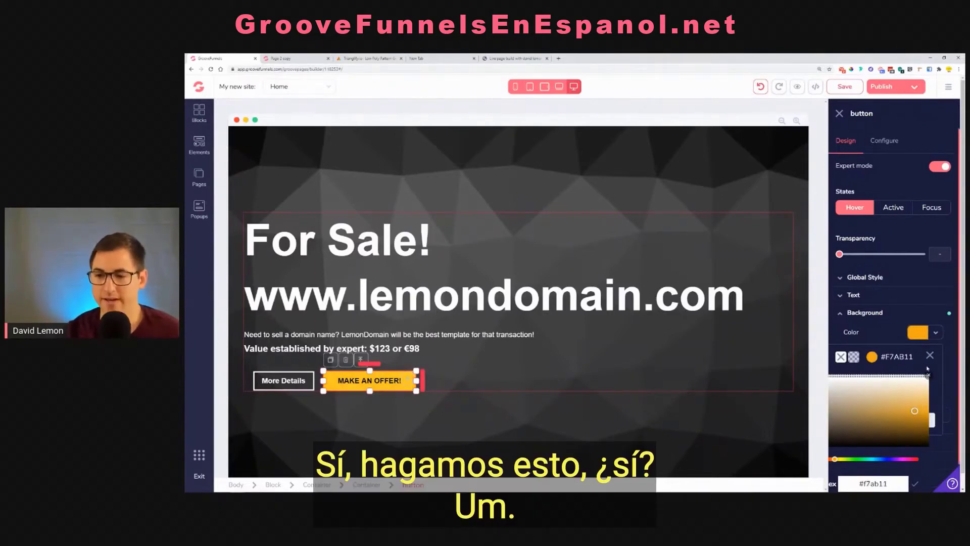
pyautogui.click(932, 330)
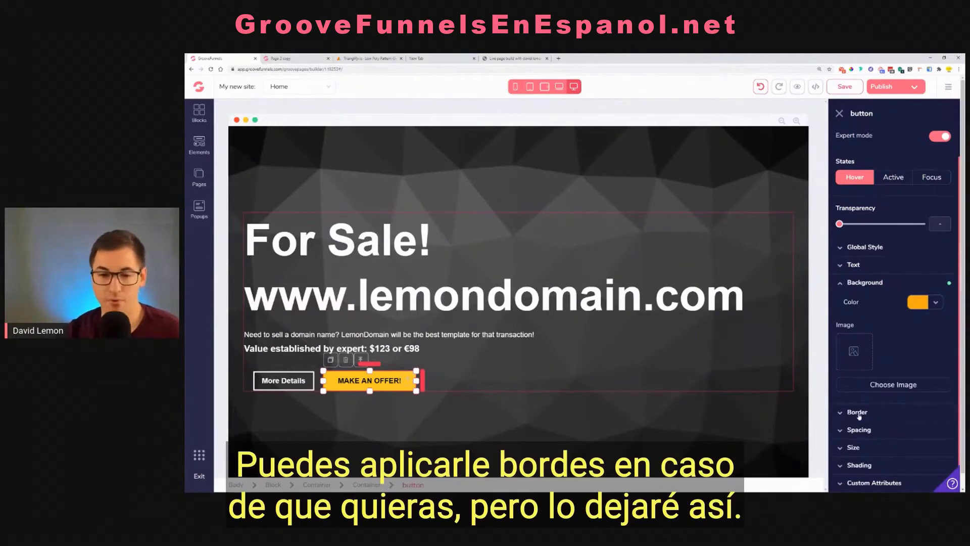
pyautogui.click(856, 178)
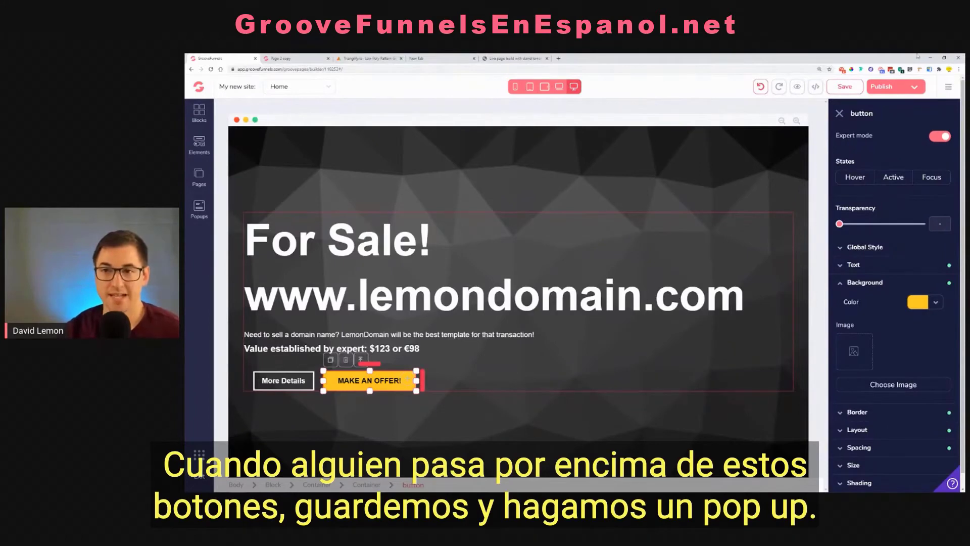
pyautogui.click(845, 87)
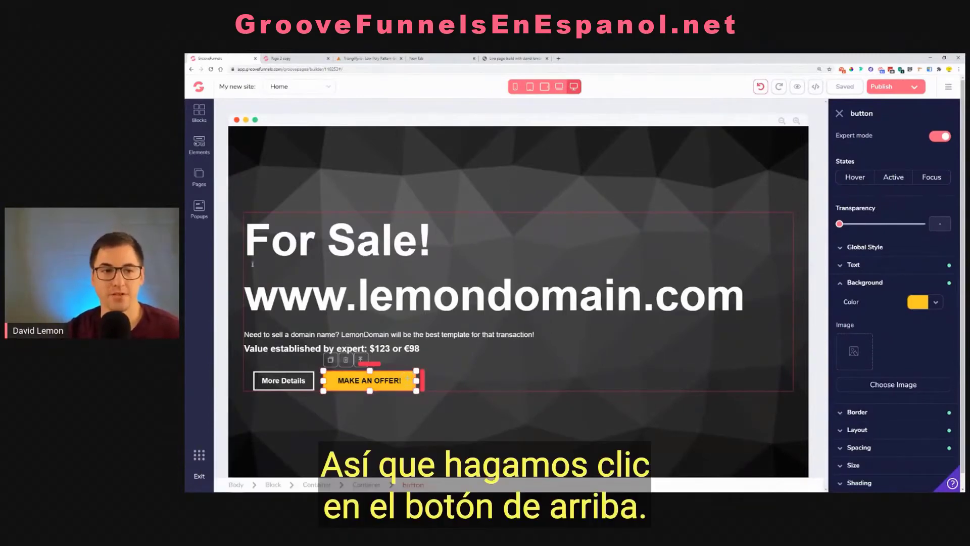
# Create a new popup and name it "Domain Offer"
pyautogui.click(205, 215)
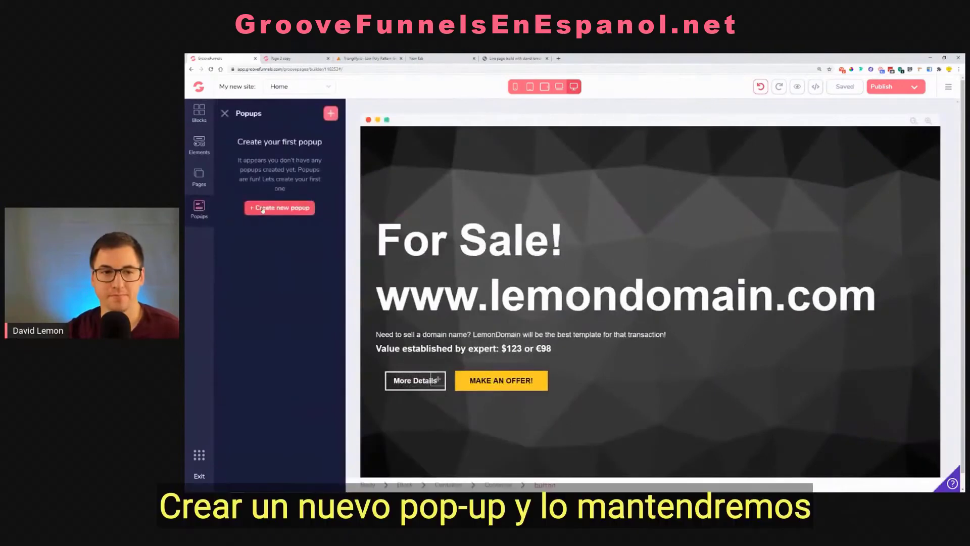
pyautogui.click(290, 213)
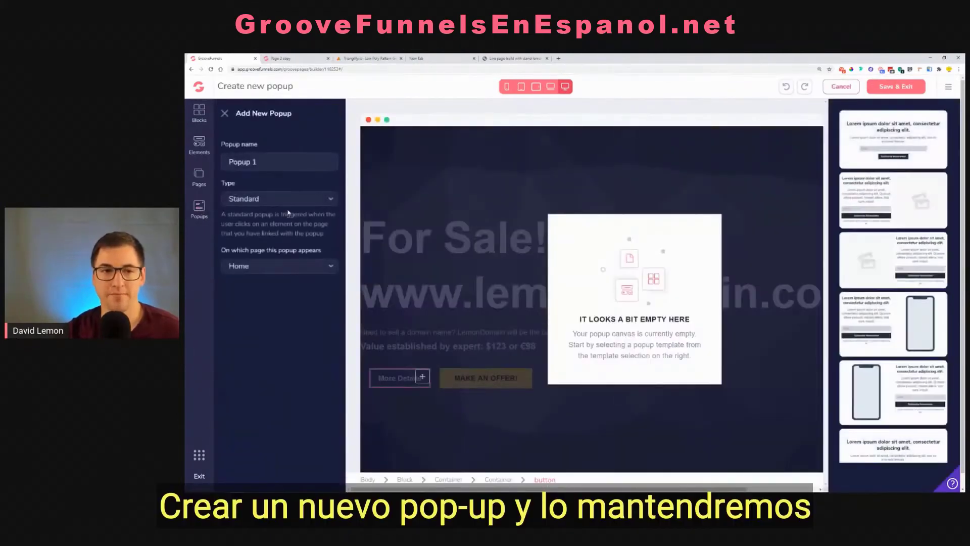
pyautogui.tripleClick(224, 166)
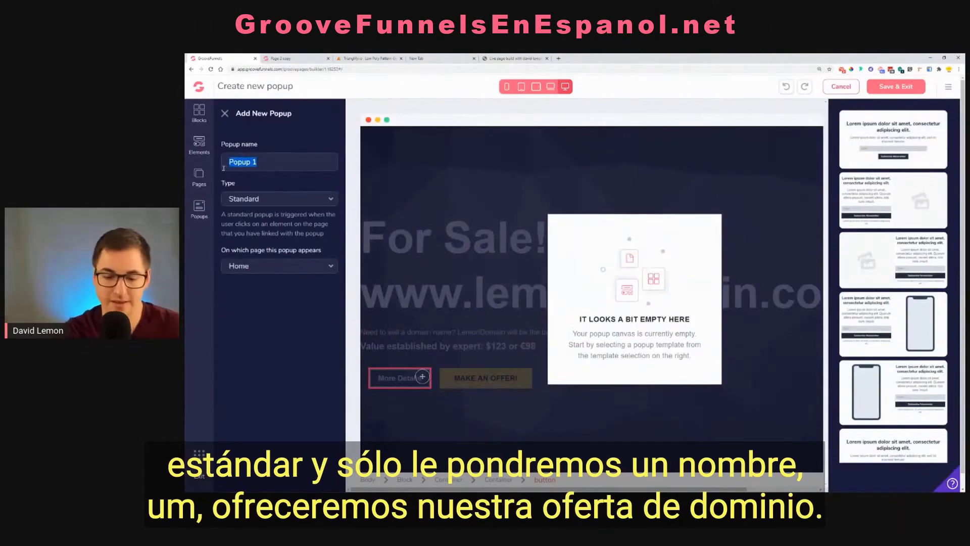
pyautogui.press('BackSpace')
pyautogui.write('Offer')
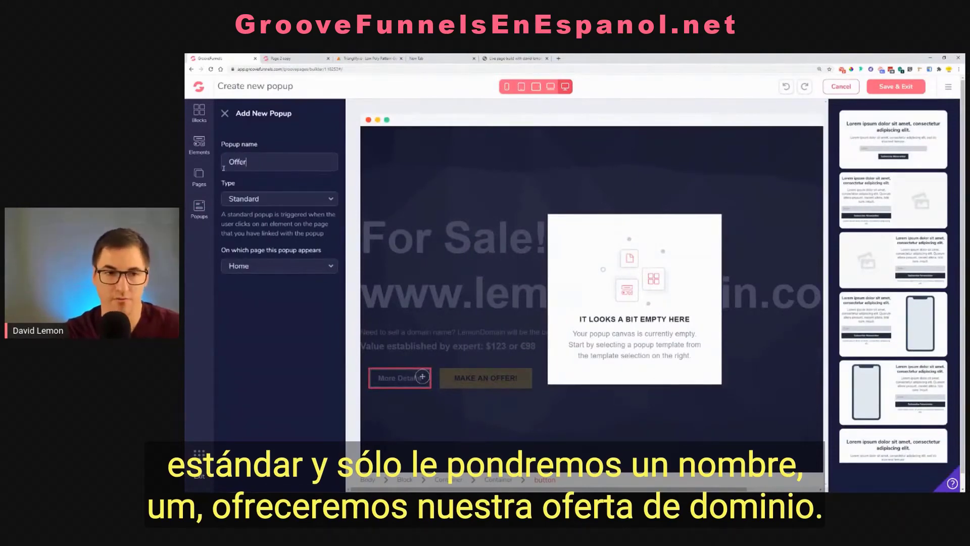
pyautogui.click(223, 168)
pyautogui.write('Domaion')
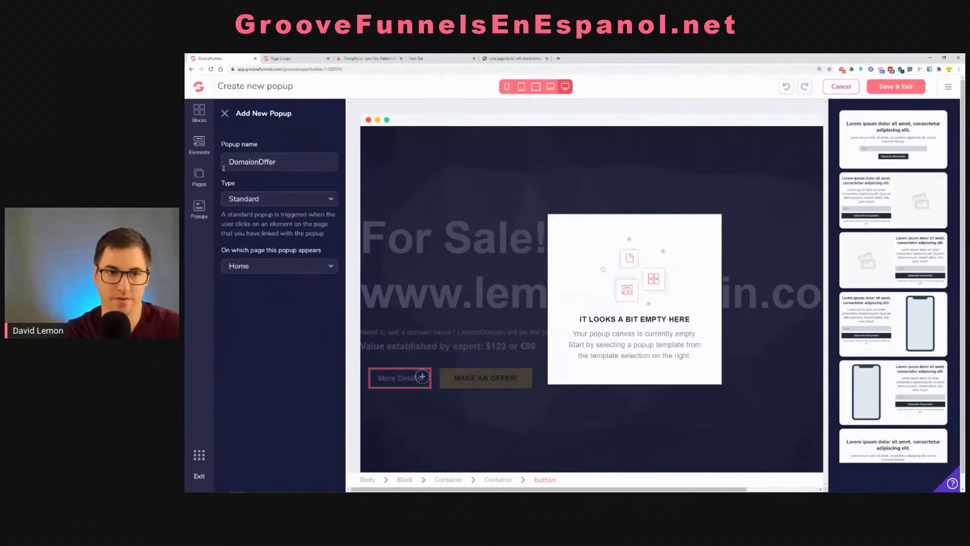
pyautogui.press('BackSpace')
pyautogui.write('n')
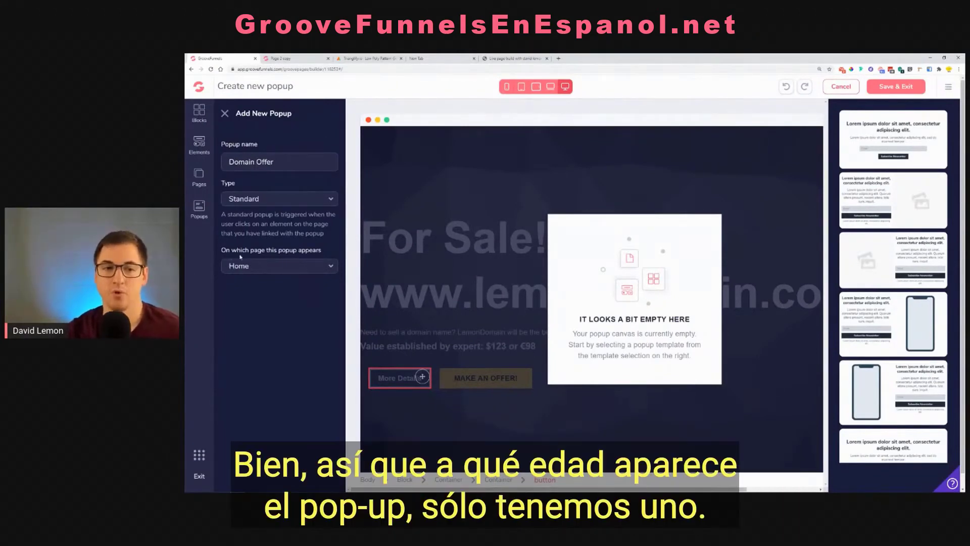
# Review the popup's page and type options, keeping it on the Home page with the Standard type
pyautogui.click(273, 266)
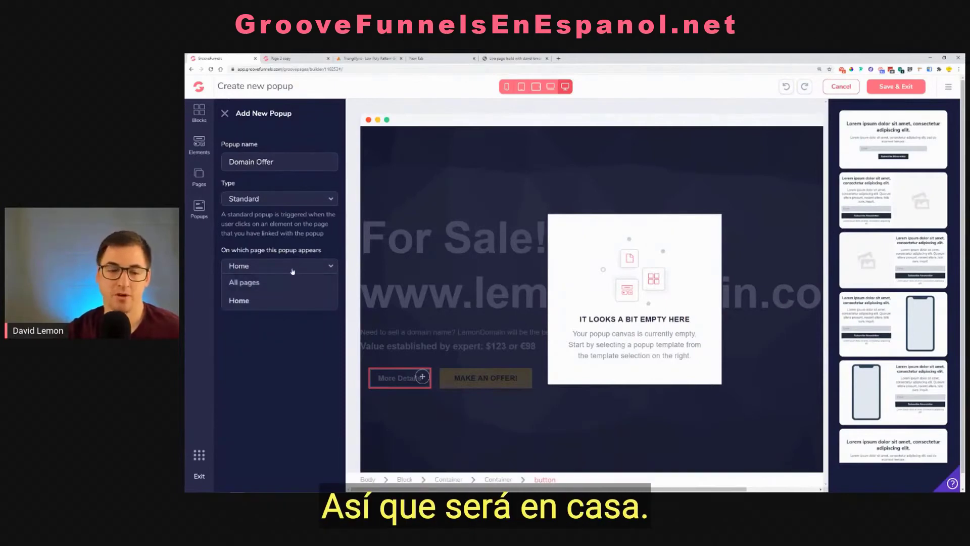
pyautogui.click(263, 286)
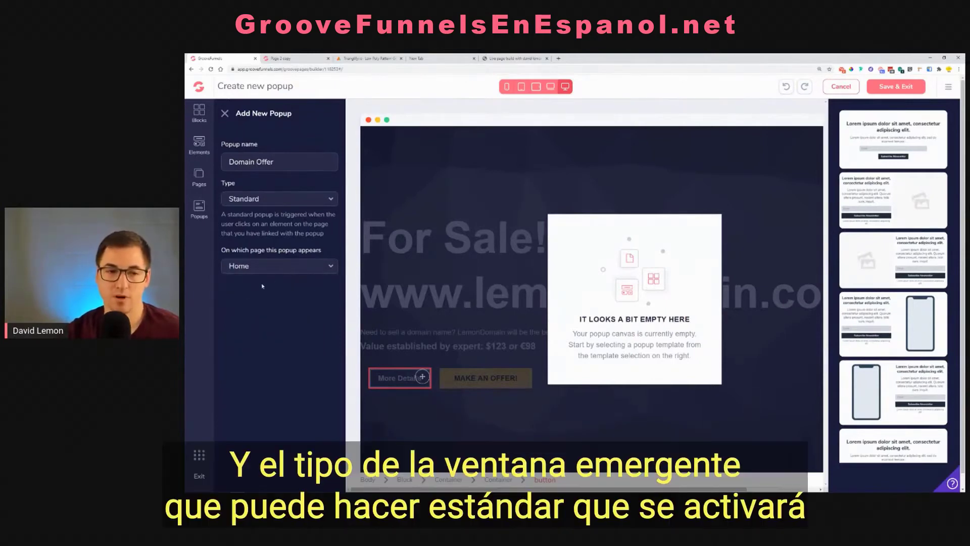
pyautogui.click(249, 202)
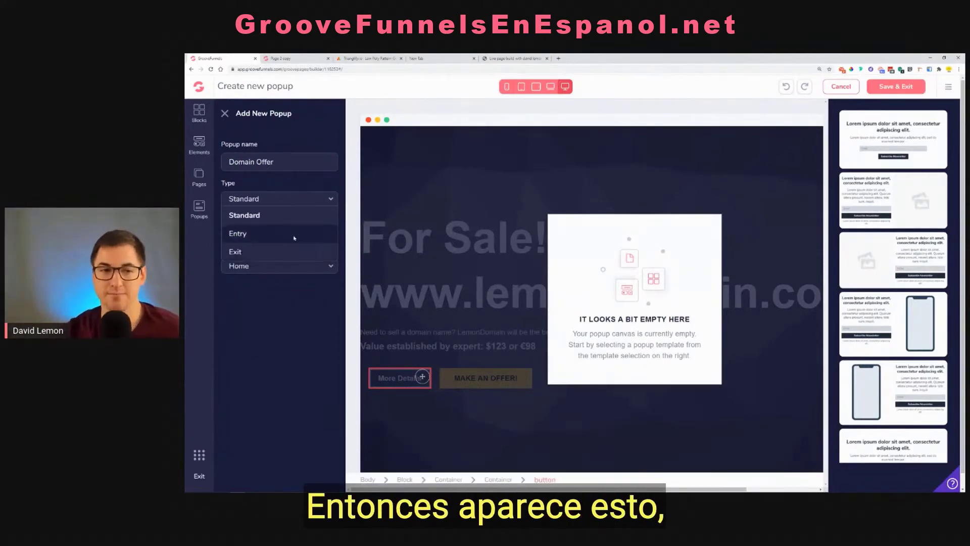
pyautogui.click(267, 221)
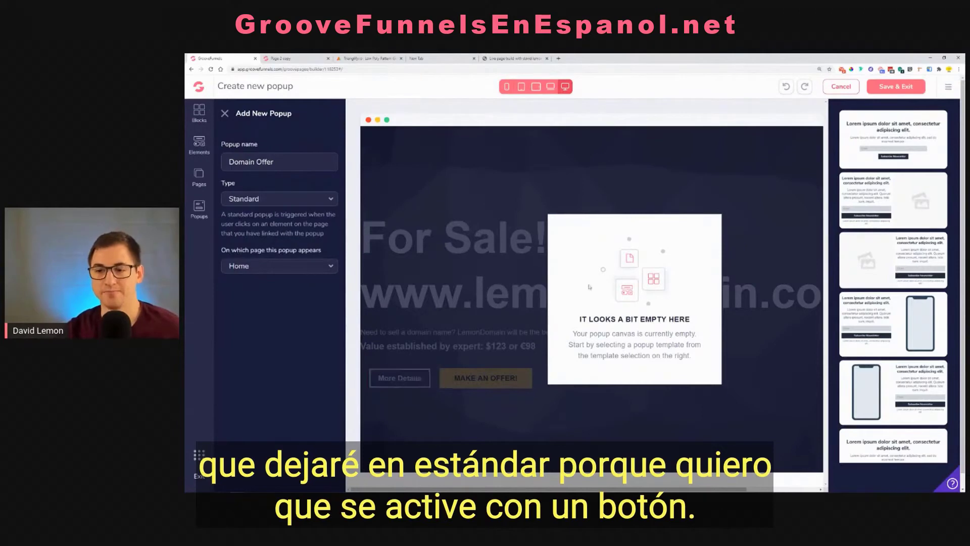
# Apply the popup template with a centered heading, email field and subscribe button, and close the popup settings
pyautogui.scroll(-10, 902, 157)
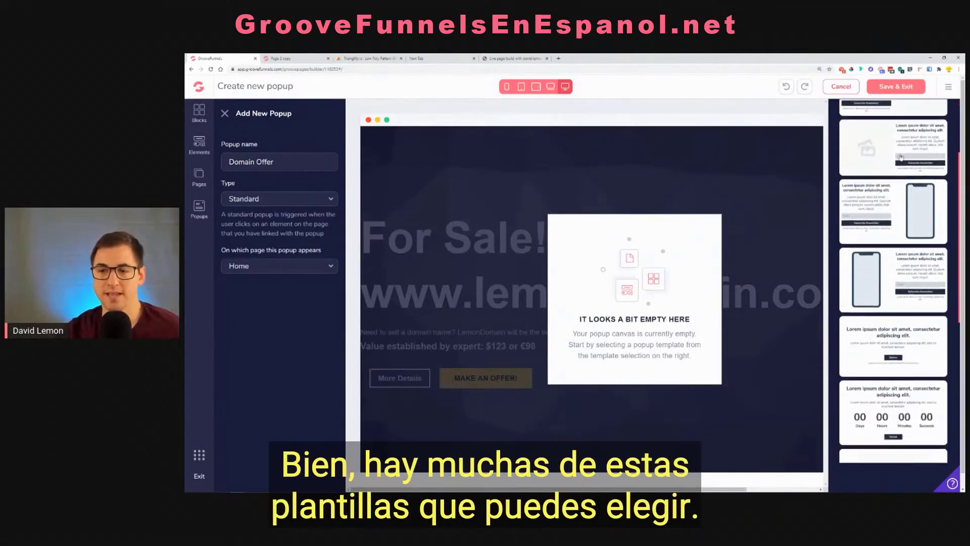
pyautogui.scroll(10, 901, 158)
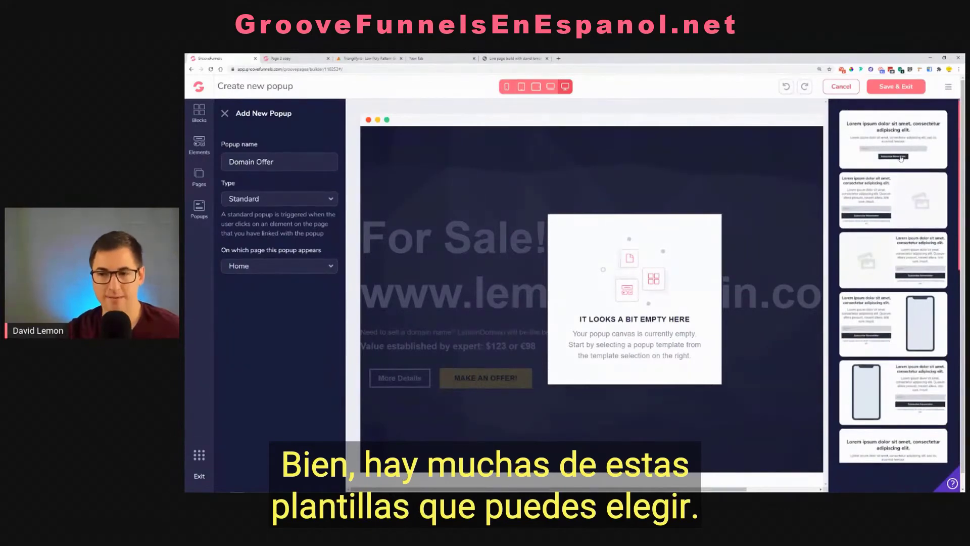
pyautogui.click(899, 139)
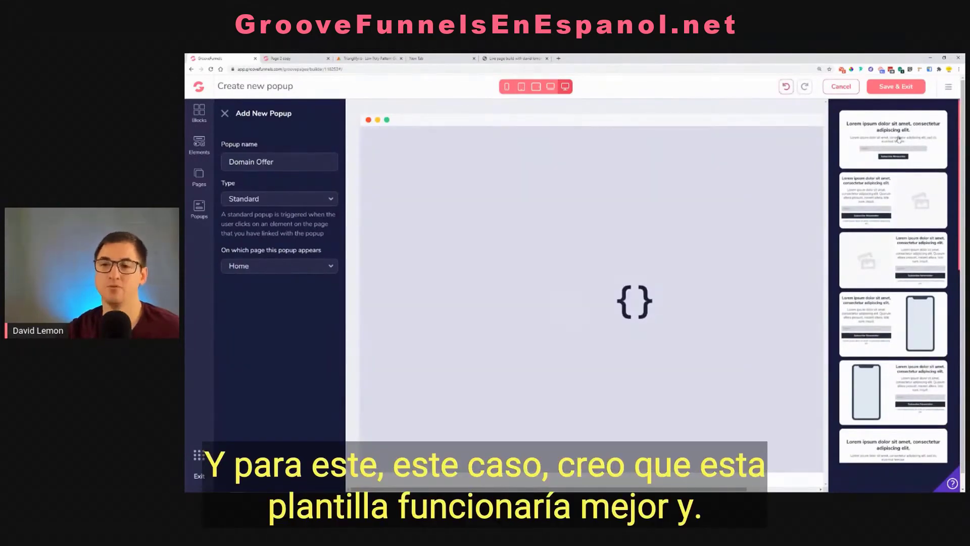
pyautogui.click(225, 114)
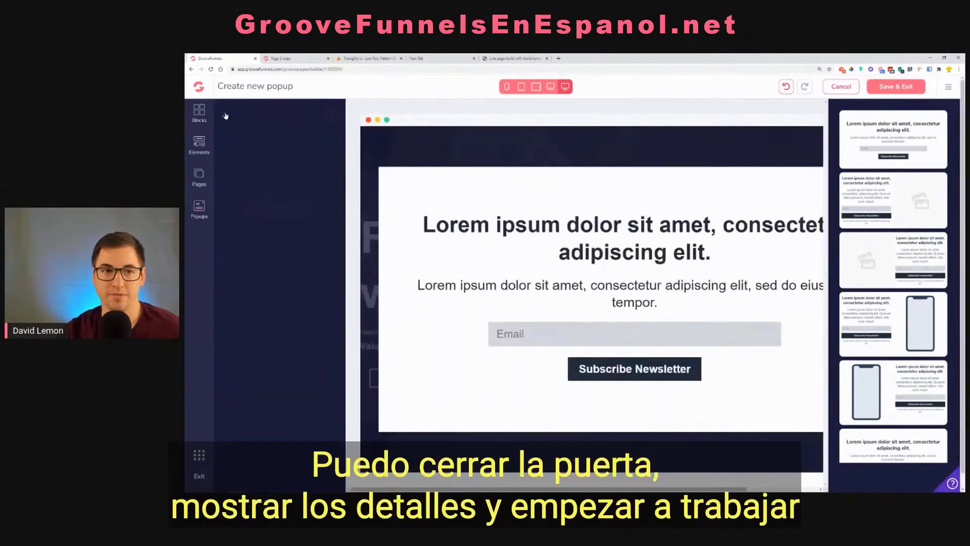
pyautogui.click(225, 115)
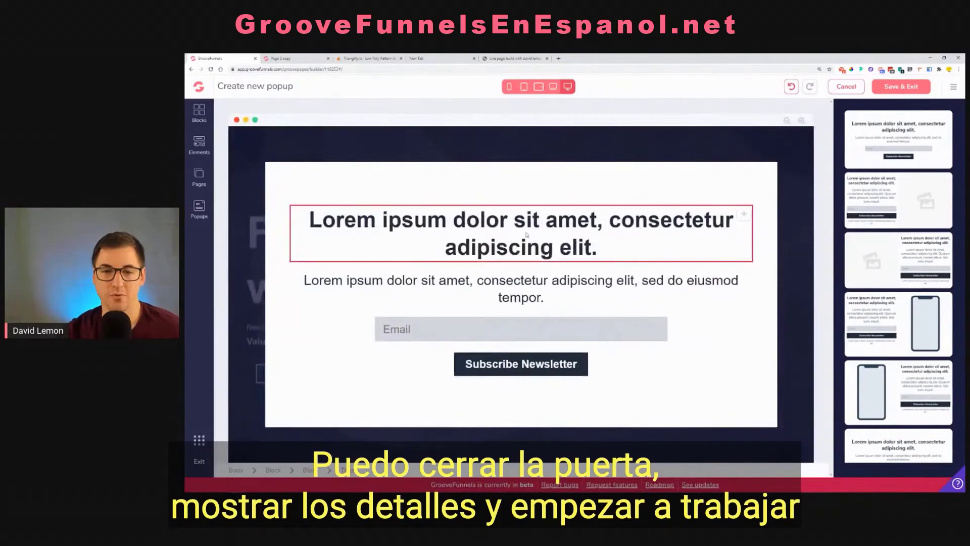
# Replace the popup's placeholder heading with "Make an offer below"
pyautogui.click(578, 217)
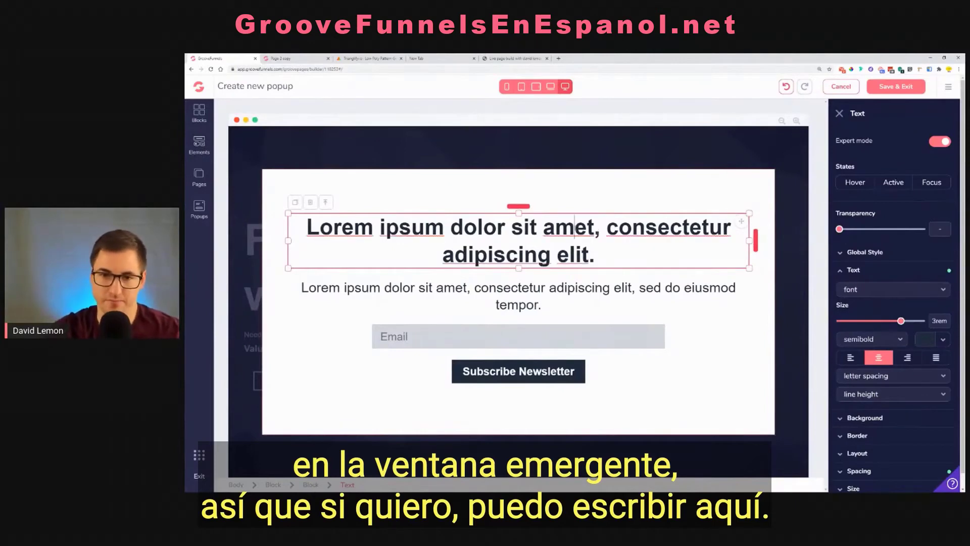
pyautogui.doubleClick(578, 230)
pyautogui.write('Make an offer')
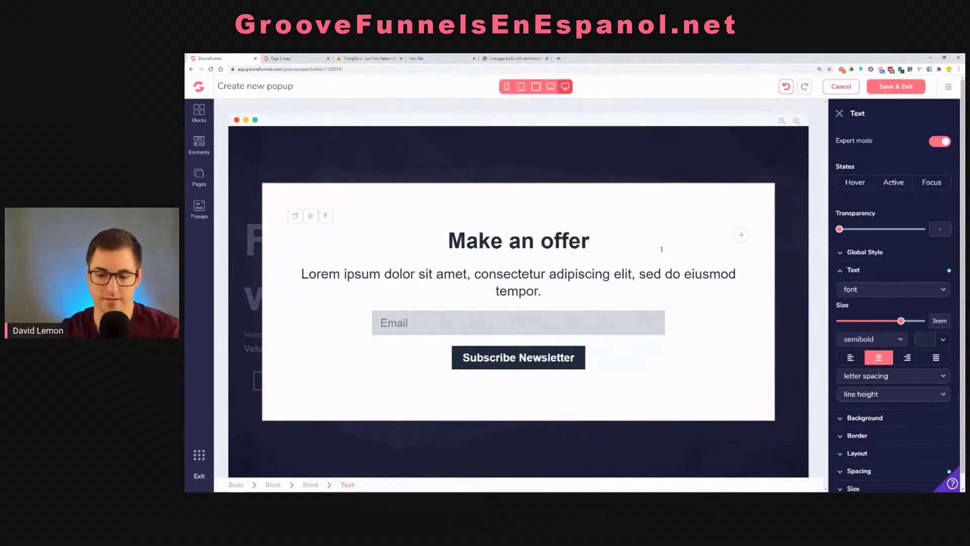
pyautogui.write(' belo')
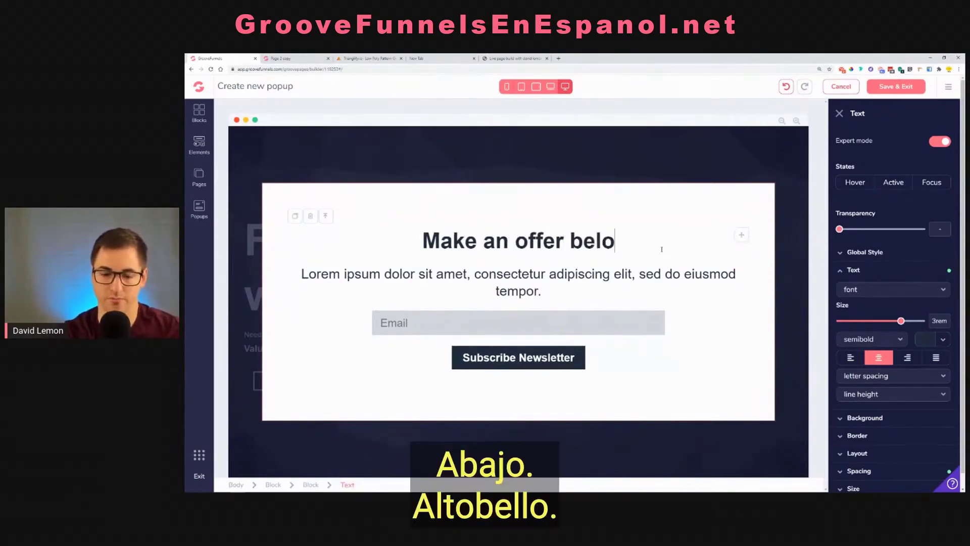
pyautogui.write('w.')
pyautogui.press('BackSpace')
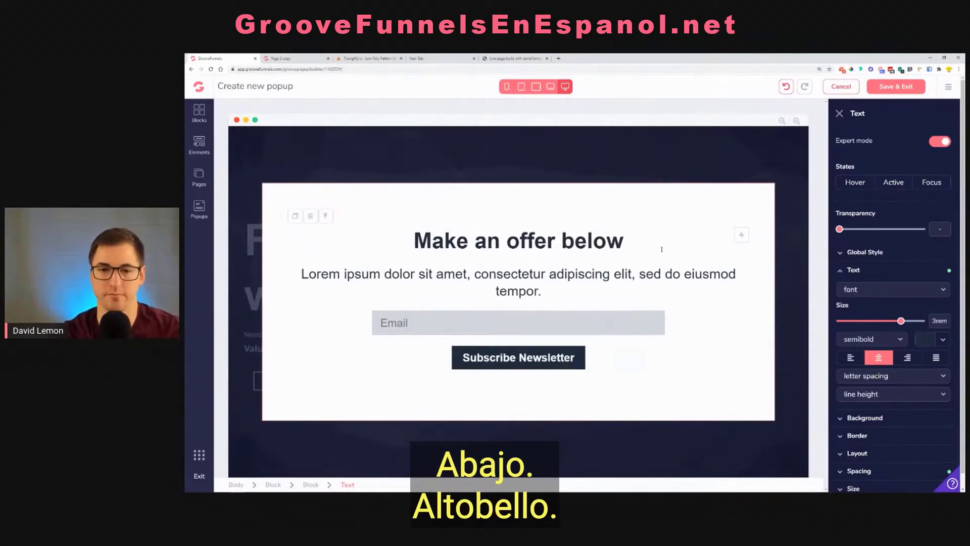
# Replace the placeholder paragraph under the heading with "Make an offer between $123 and 234$"
pyautogui.tripleClick(551, 279)
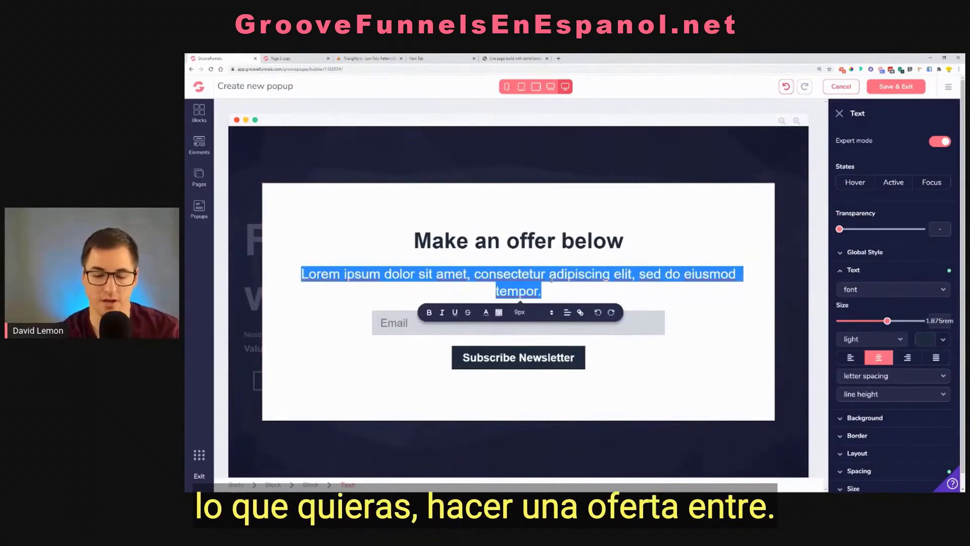
pyautogui.write('Make an off')
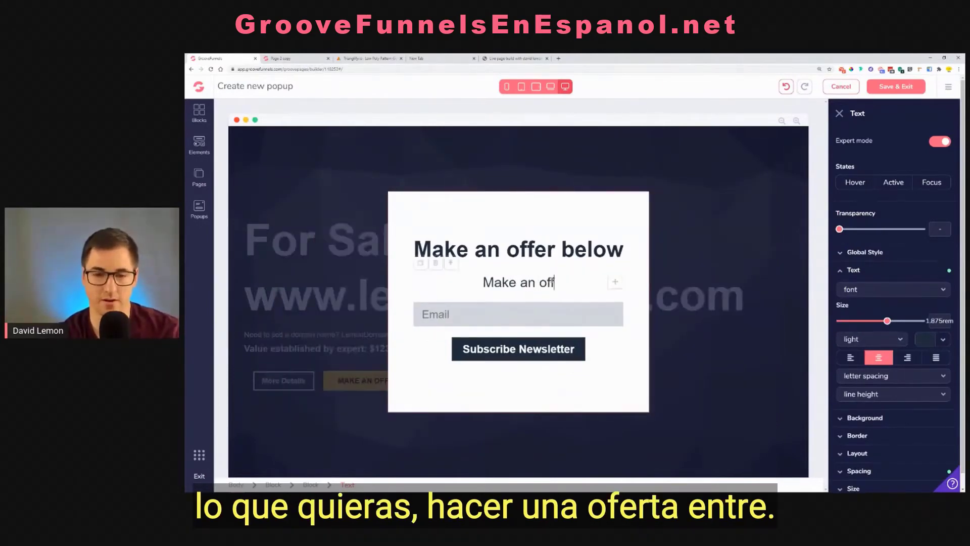
pyautogui.write('er between ')
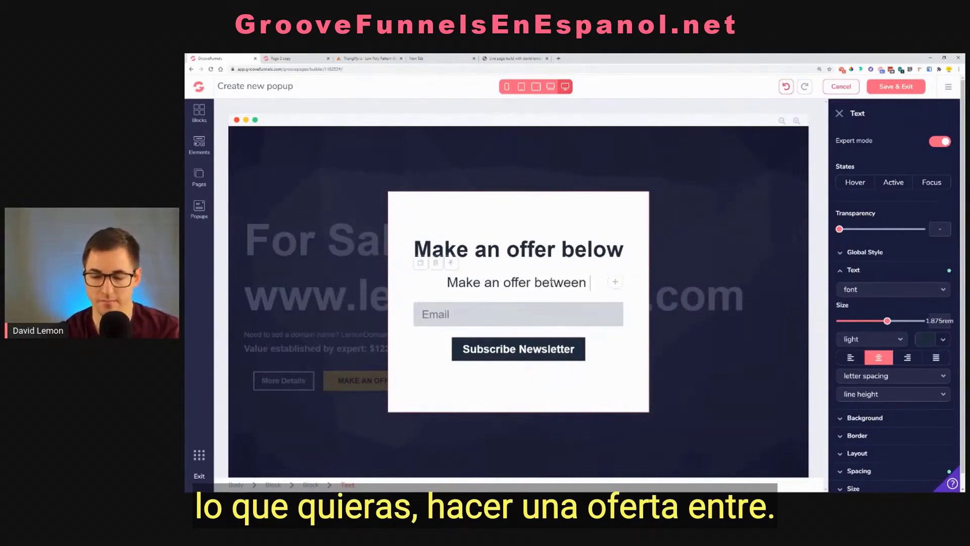
pyautogui.write('123')
pyautogui.press('Left')
pyautogui.press('Left')
pyautogui.press('Left')
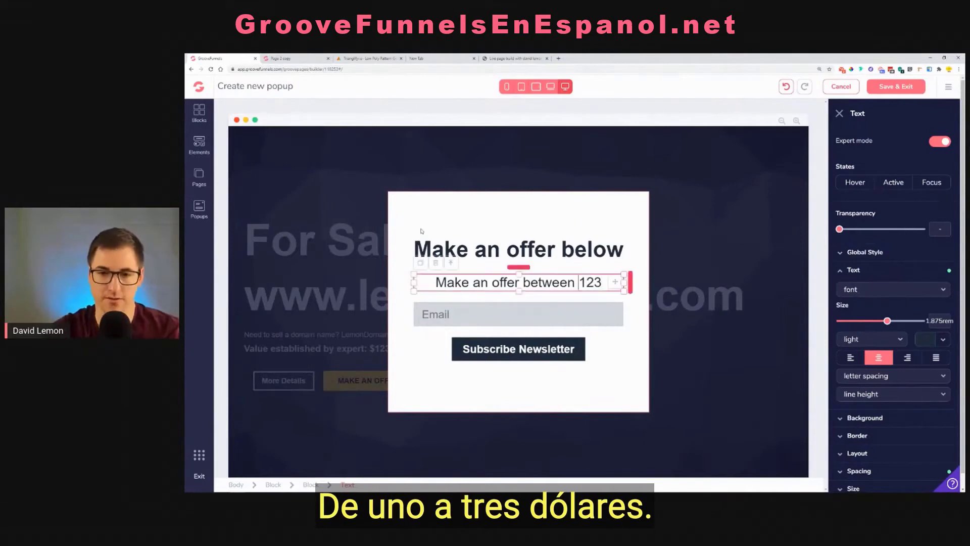
pyautogui.write('"')
pyautogui.press('BackSpace')
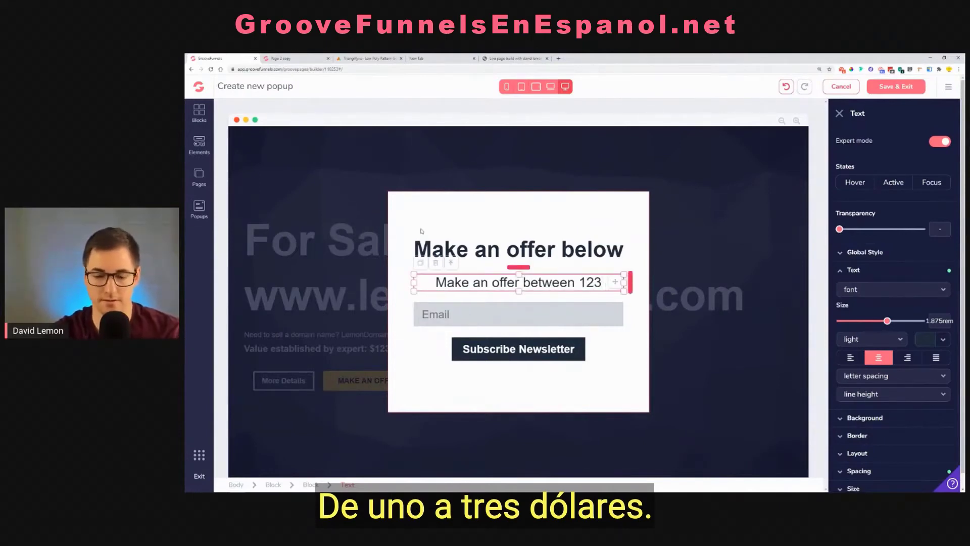
pyautogui.write('$123 an')
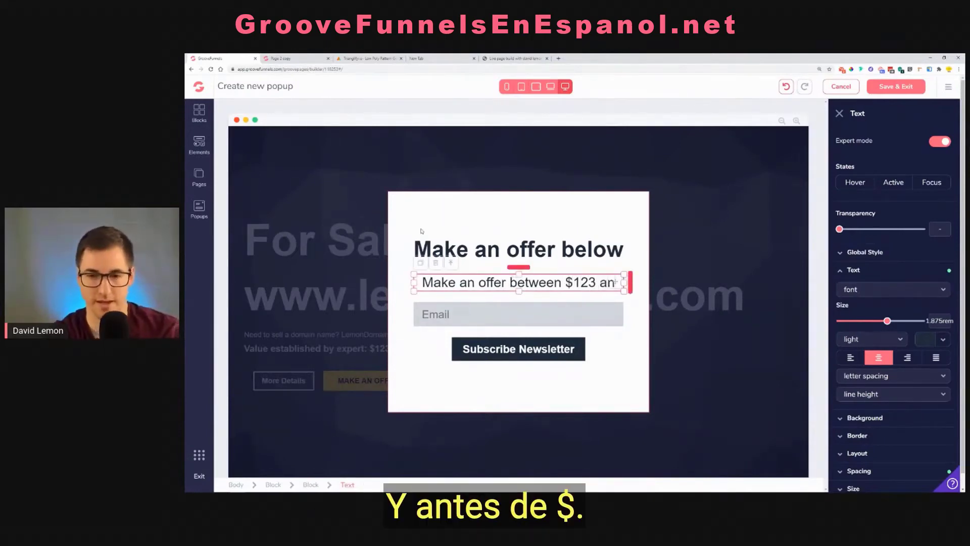
pyautogui.write('d 234')
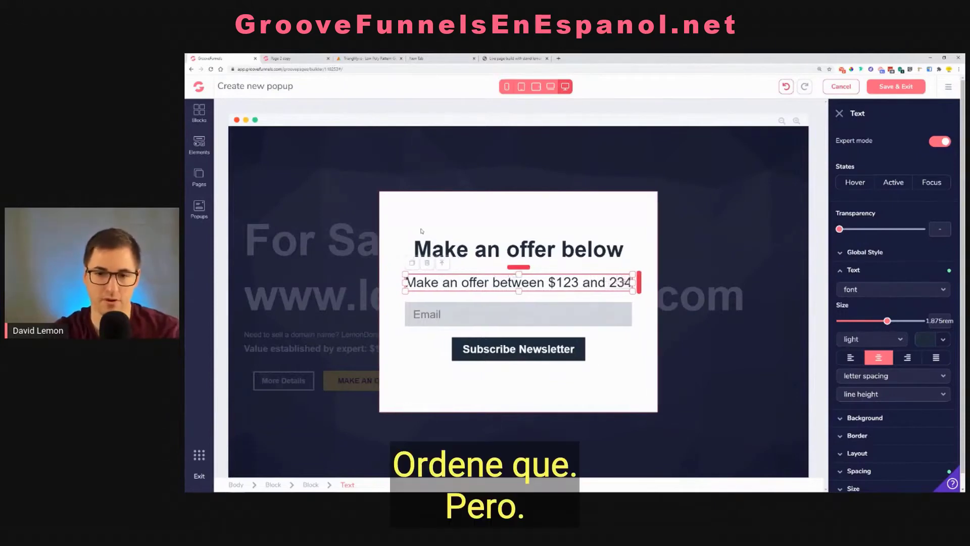
pyautogui.write('$')
# Add a second text line below the offer range reading "in order to get the domain ;-)"
pyautogui.press('Return')
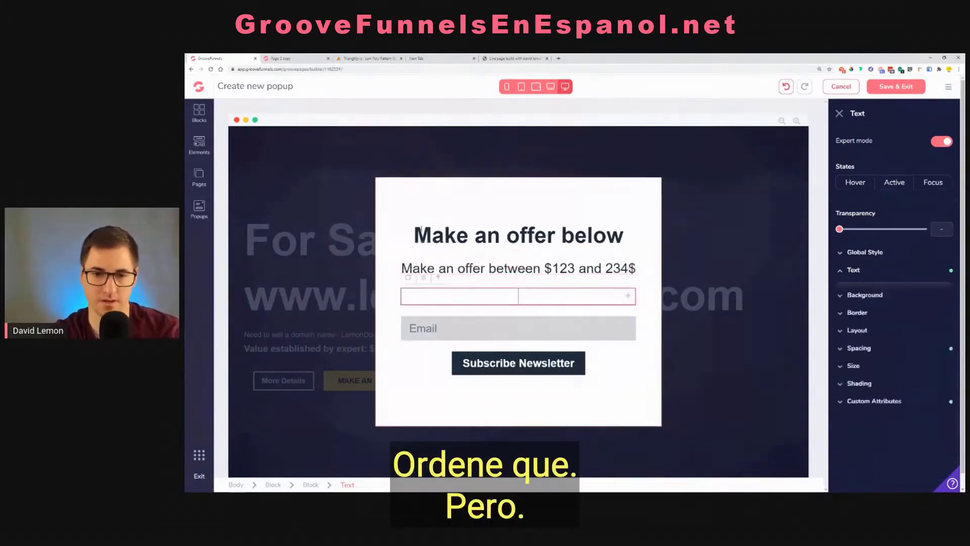
pyautogui.write('In')
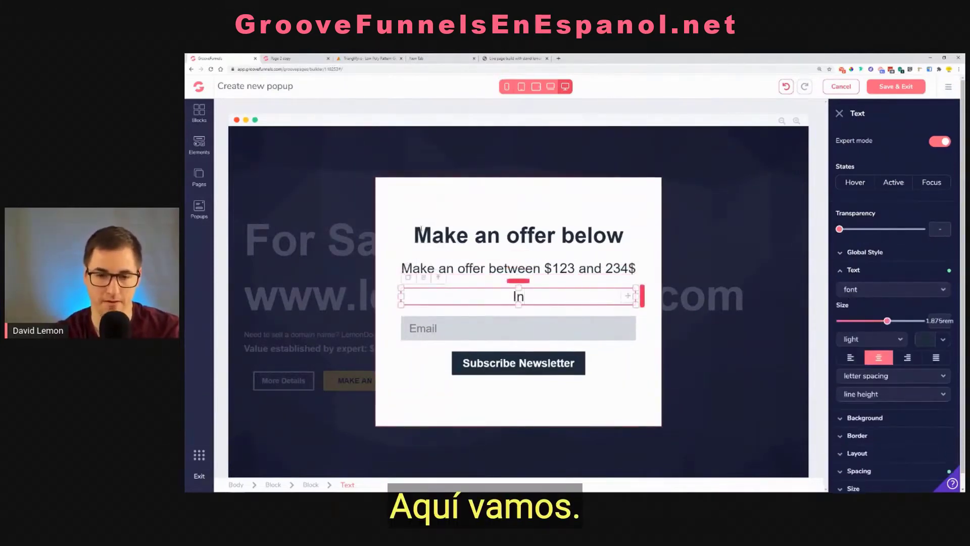
pyautogui.press('BackSpace')
pyautogui.press('BackSpace')
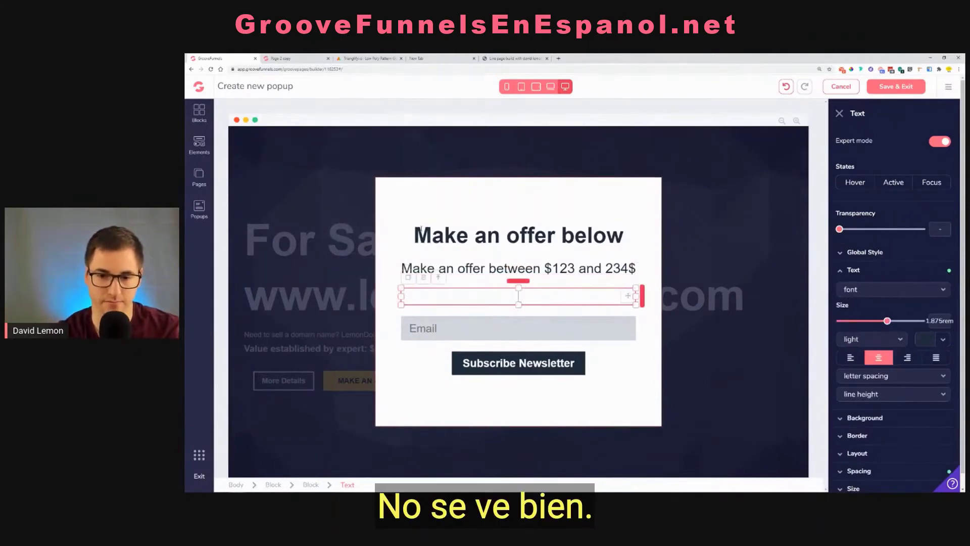
pyautogui.write('in order t')
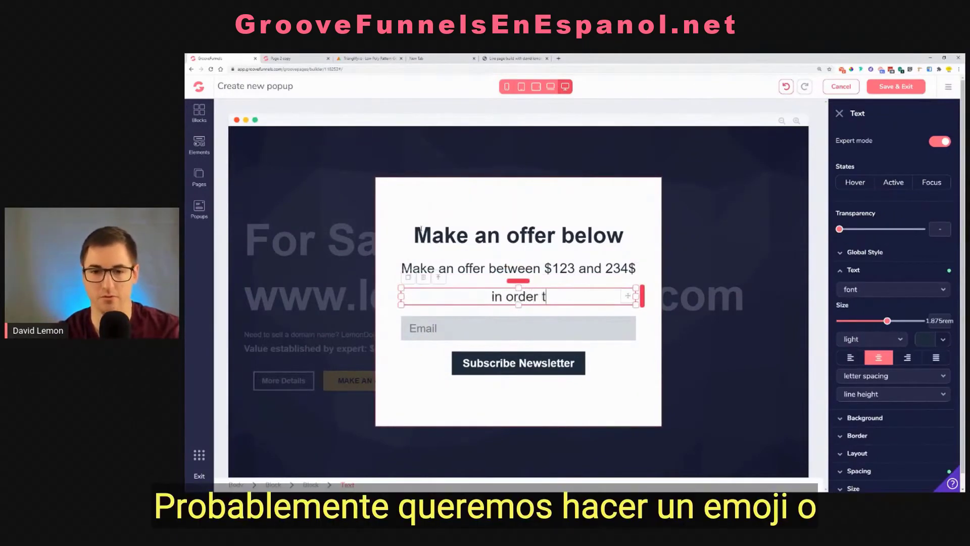
pyautogui.write('o ')
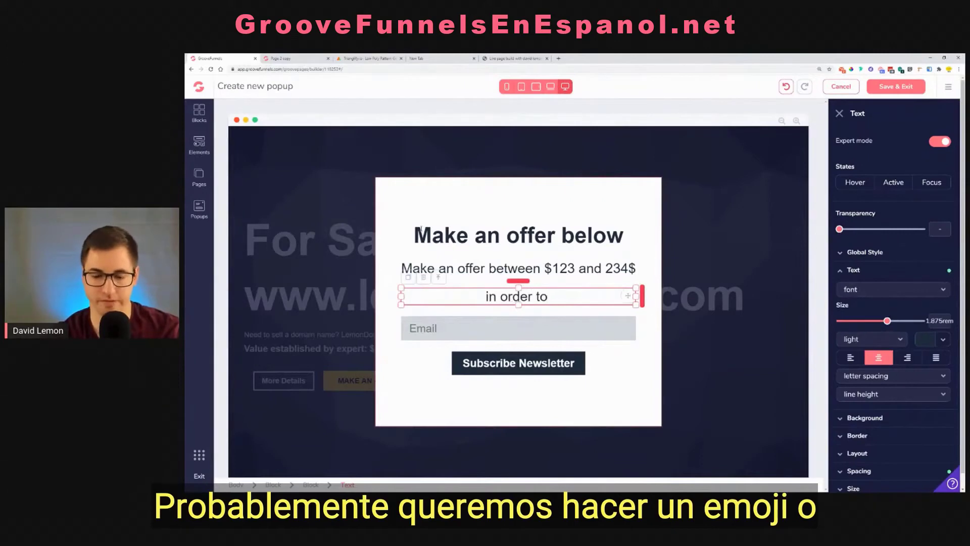
pyautogui.write('get to')
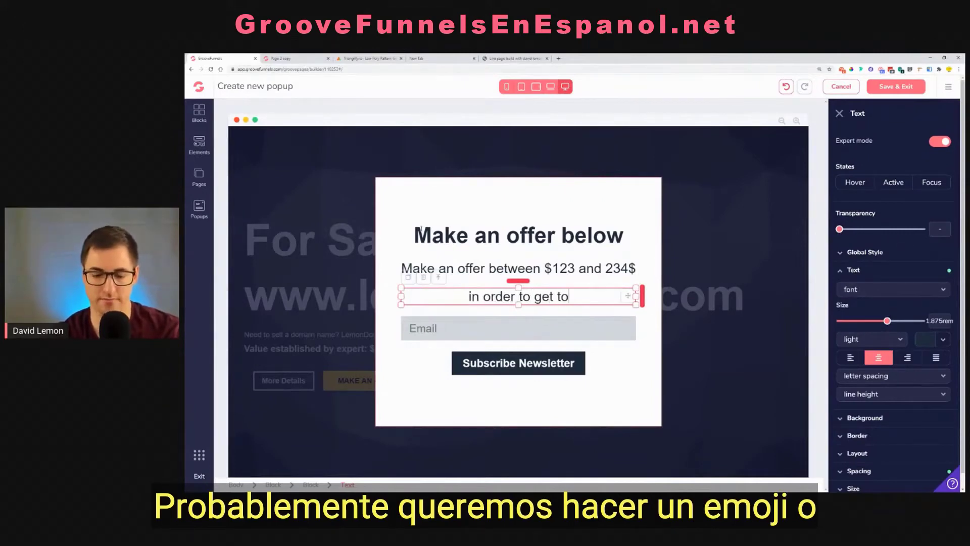
pyautogui.press('BackSpace')
pyautogui.write('he dom')
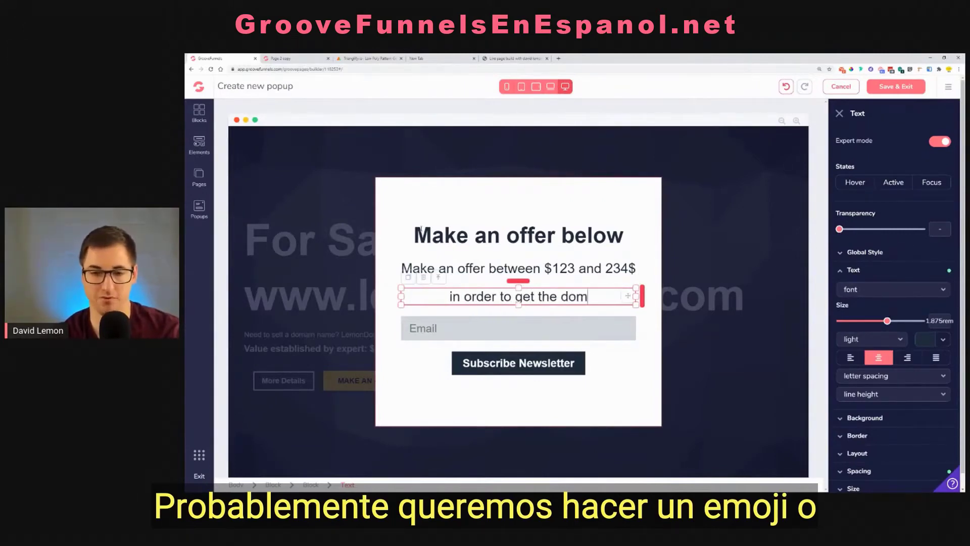
pyautogui.write('ain ;-)')
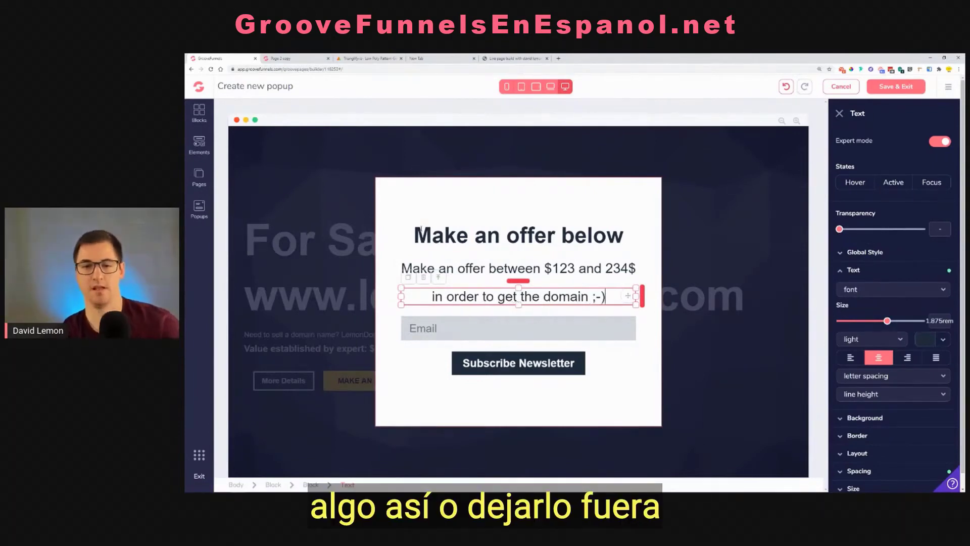
pyautogui.click(607, 361)
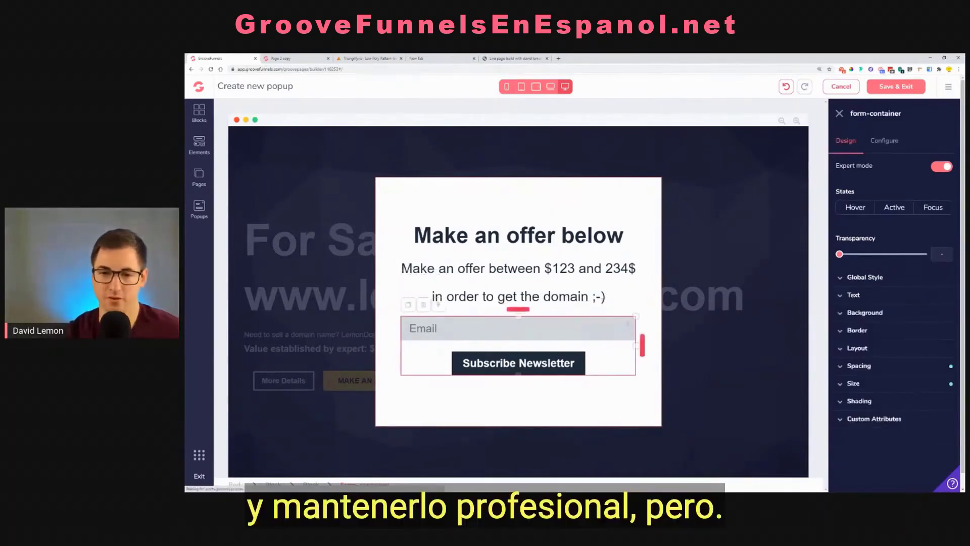
# Replace the ";-)" ending the second line with "!" and reduce the gap to the line above it
pyautogui.moveTo(606, 298); pyautogui.dragTo(588, 298)
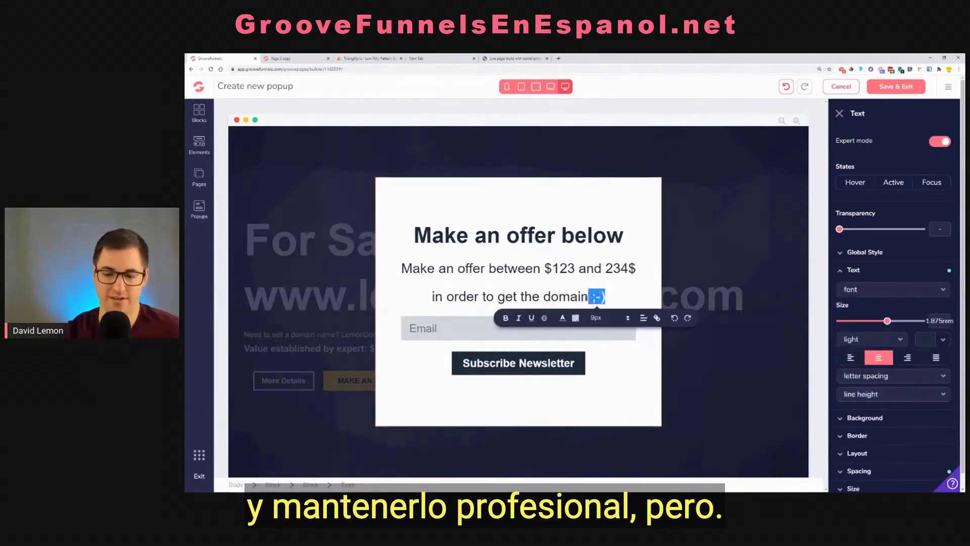
pyautogui.press('BackSpace')
pyautogui.write('!')
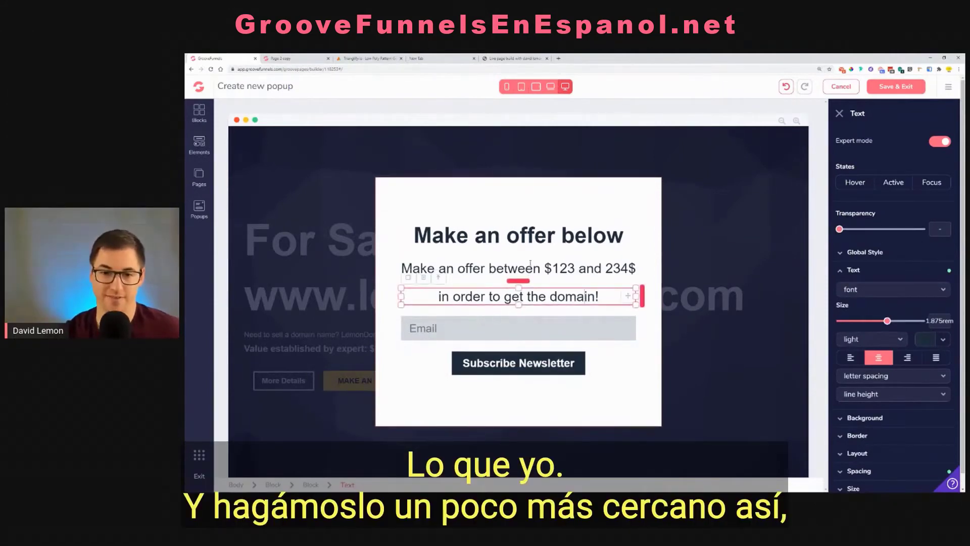
pyautogui.moveTo(525, 280); pyautogui.dragTo(528, 270)
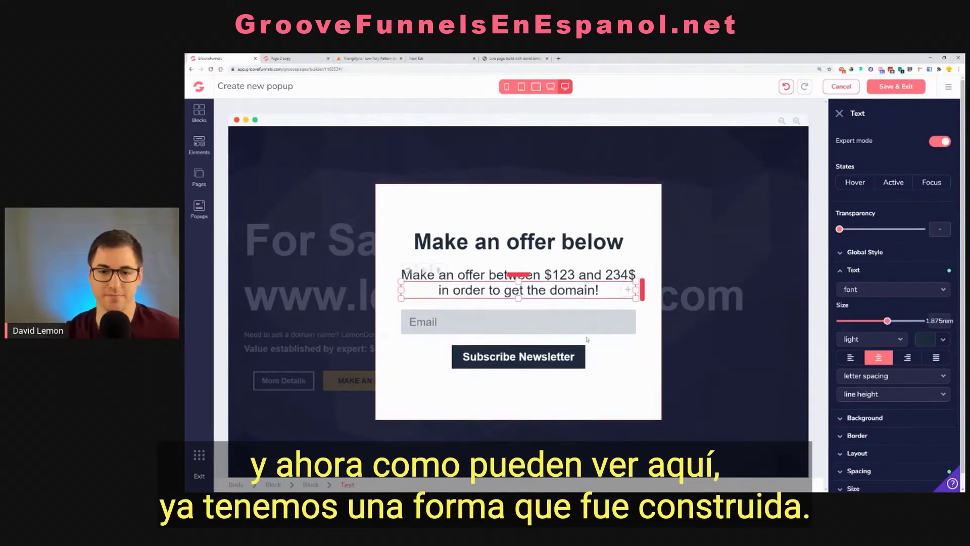
# Select the Email input field in the popup's form
pyautogui.click(580, 328)
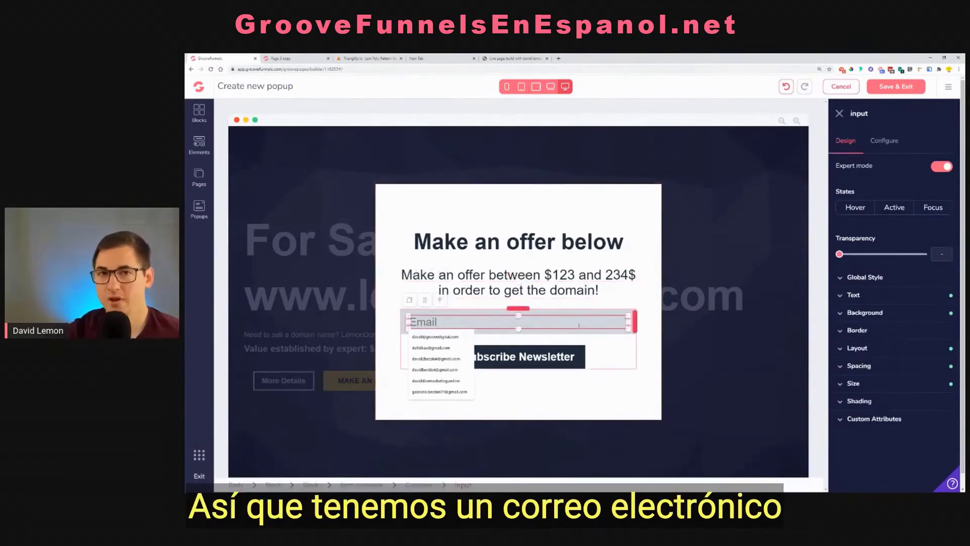
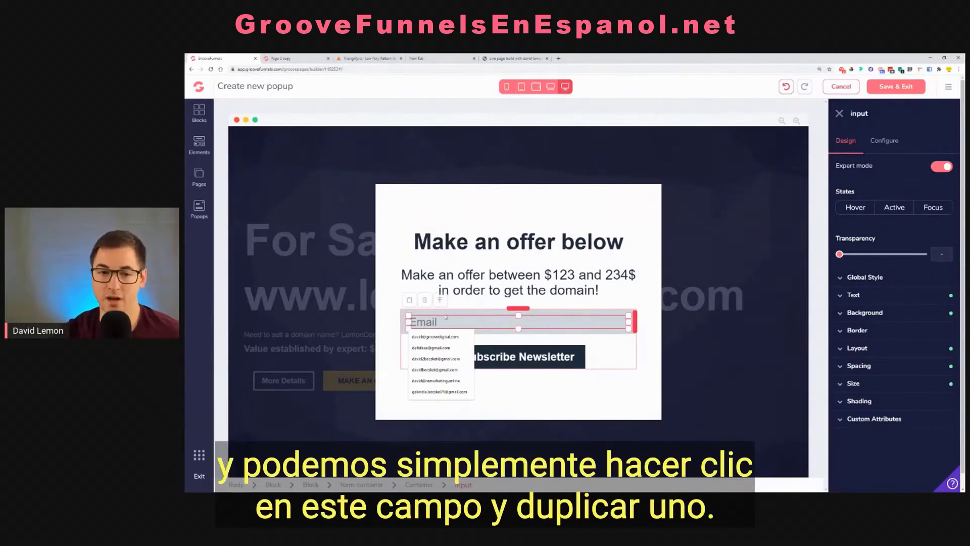
# Duplicate the Email input field twice so the popup's form has three input fields
pyautogui.click(408, 302)
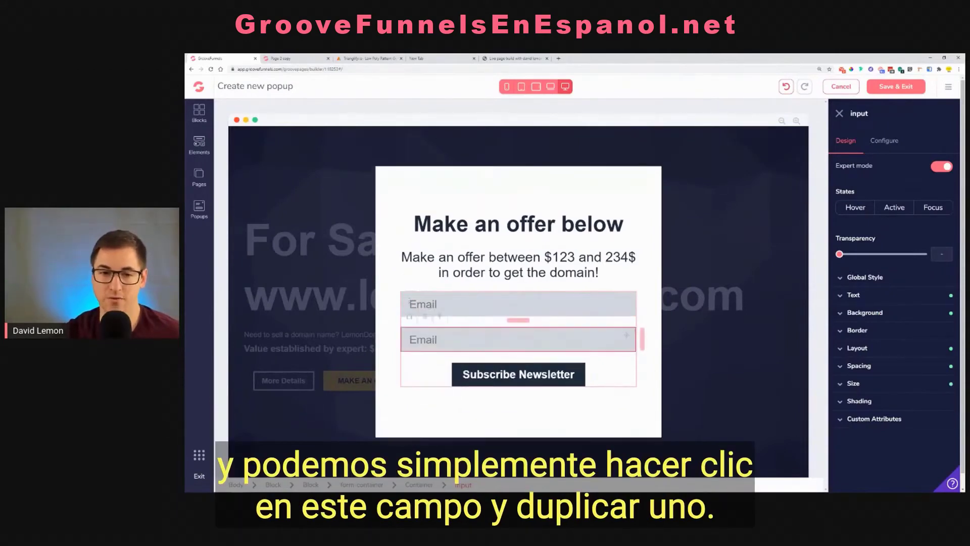
pyautogui.click(410, 282)
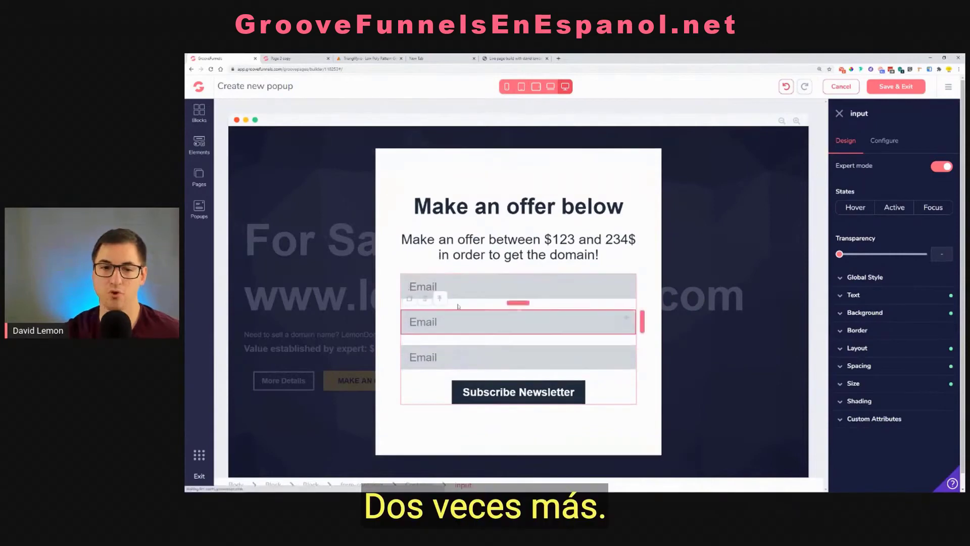
# Set the placeholder of the form's first input field to "Full Name"
pyautogui.click(471, 283)
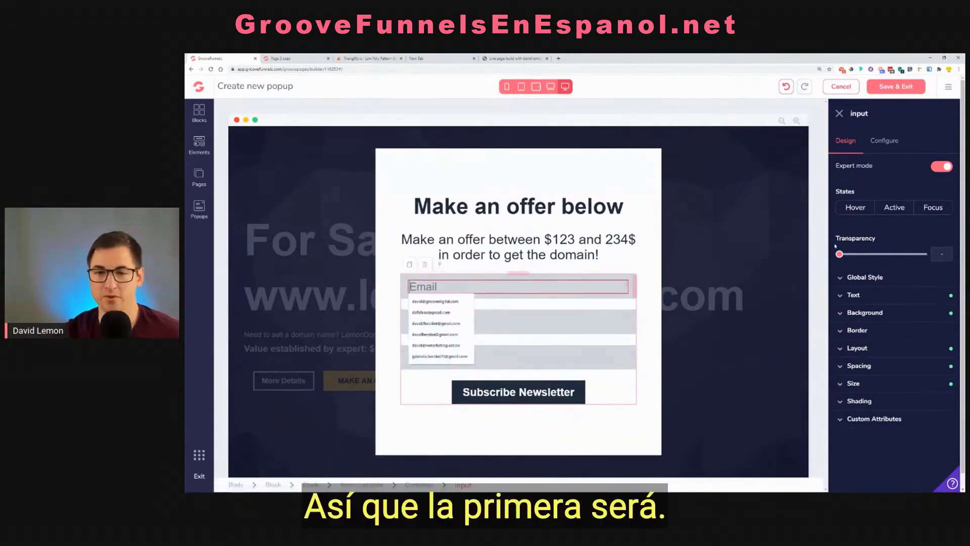
pyautogui.click(885, 140)
pyautogui.moveTo(880, 262); pyautogui.dragTo(802, 274)
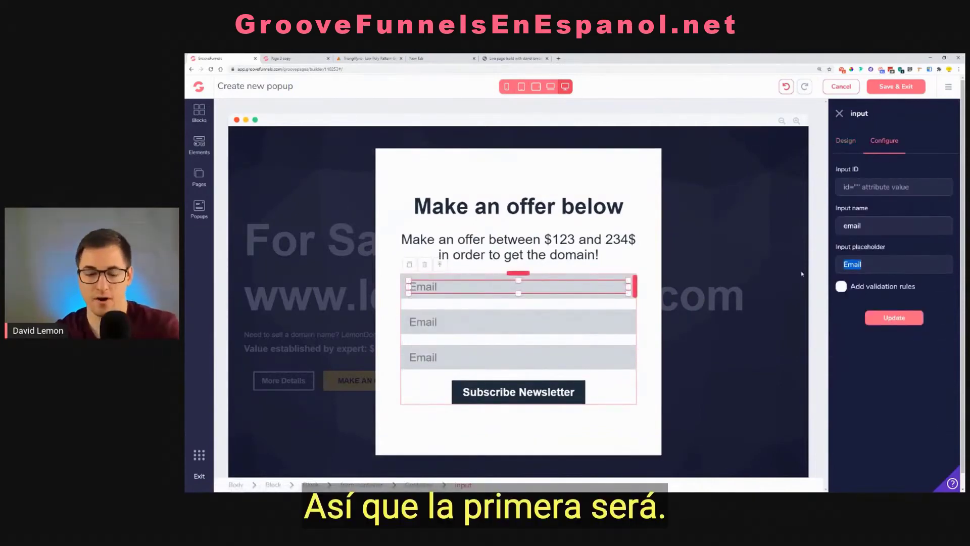
pyautogui.write('Name')
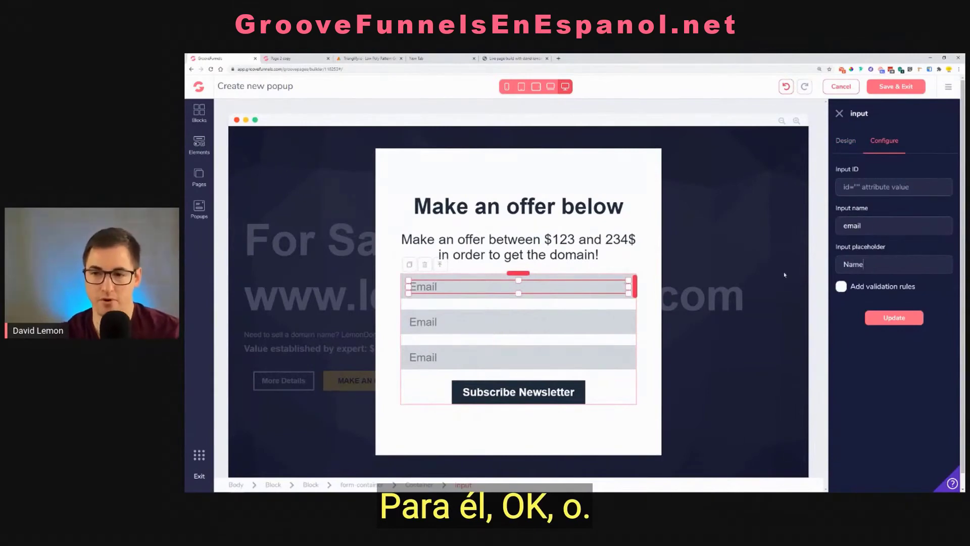
pyautogui.press('BackSpace')
pyautogui.press('BackSpace')
pyautogui.press('BackSpace')
pyautogui.press('BackSpace')
pyautogui.write('Full')
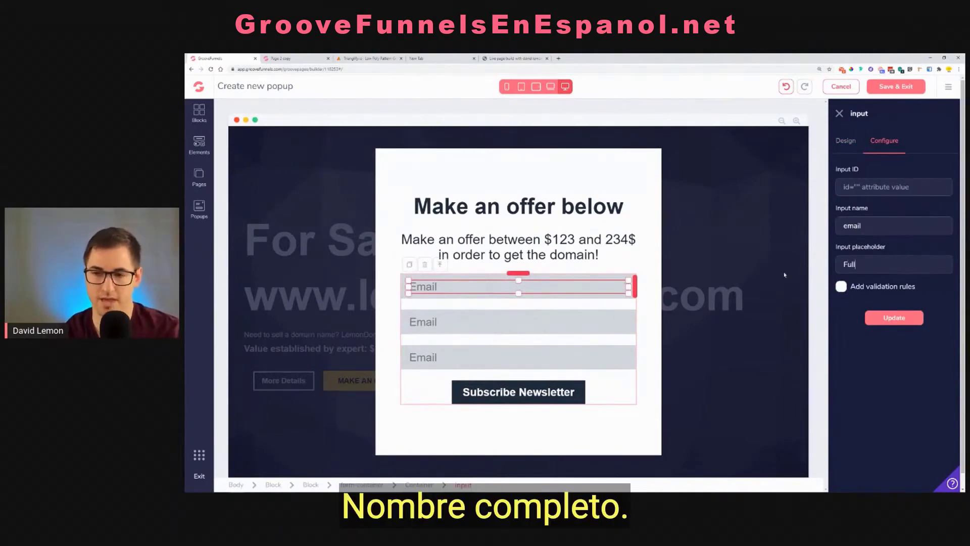
pyautogui.write(' Name')
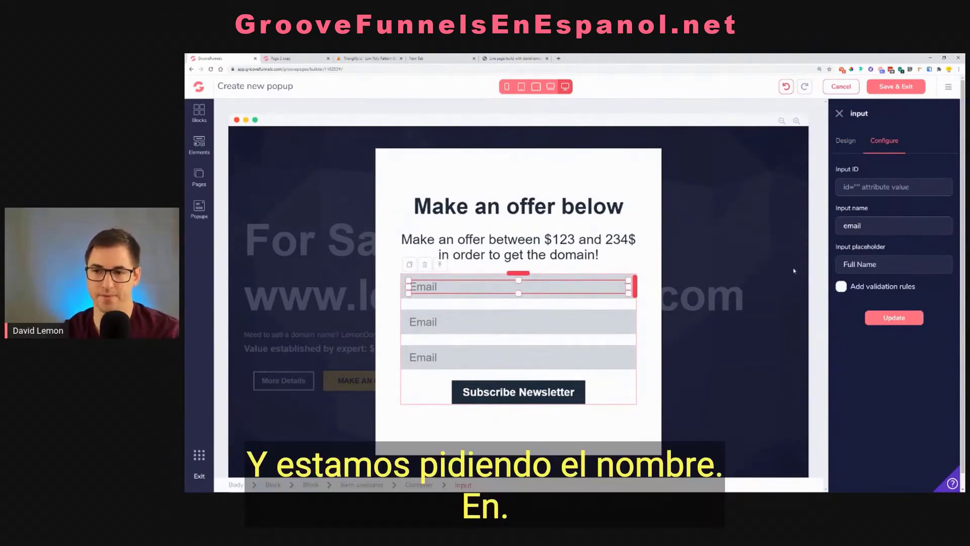
# Set both the input name and the input ID of the first field to "name" and apply the field's settings
pyautogui.doubleClick(870, 231)
pyautogui.write('name')
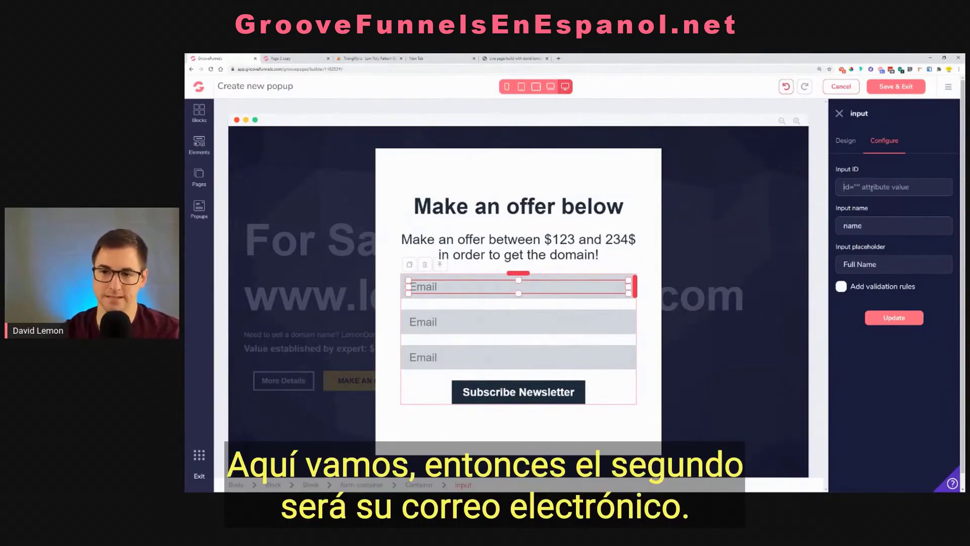
pyautogui.write('name')
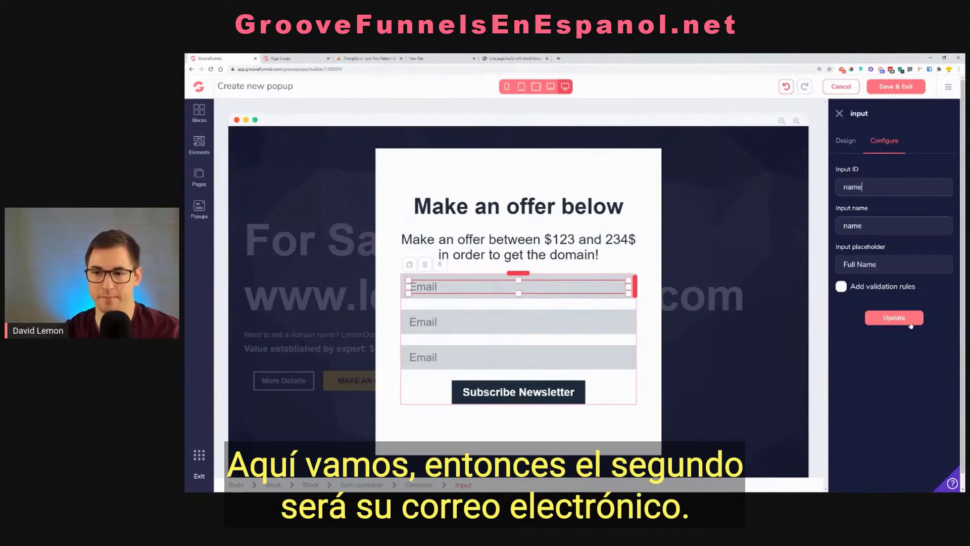
pyautogui.click(909, 323)
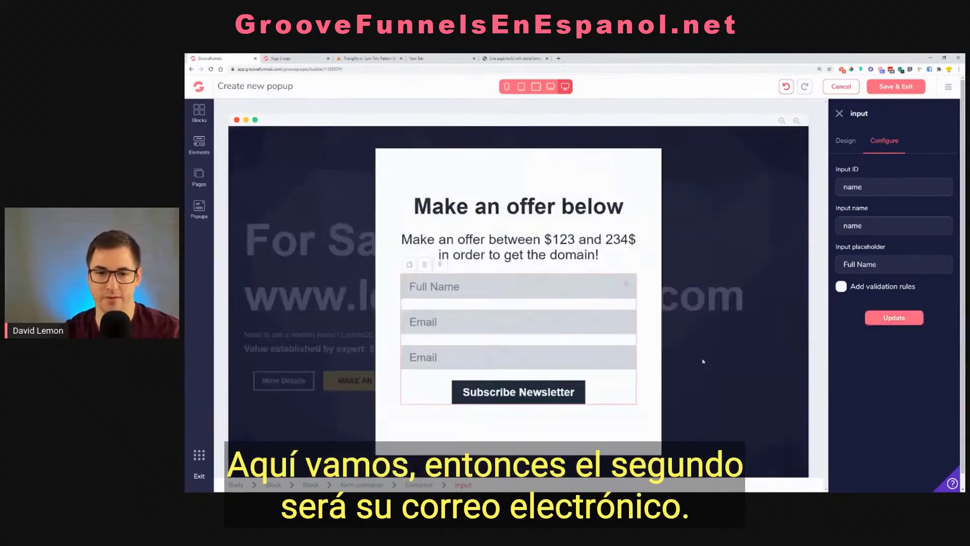
# Change the placeholder of the form's second input field to "Your Email" and apply it
pyautogui.click(478, 331)
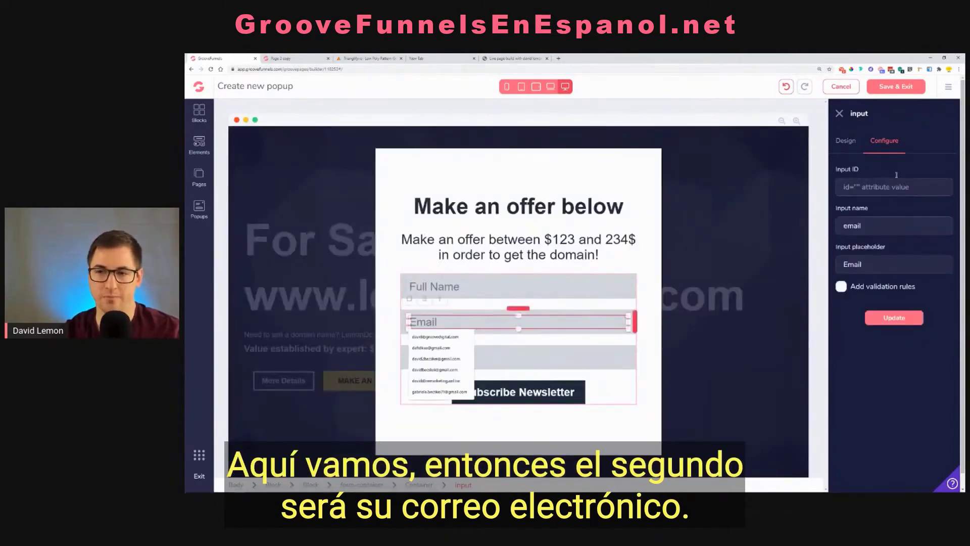
pyautogui.click(844, 263)
pyautogui.write('You')
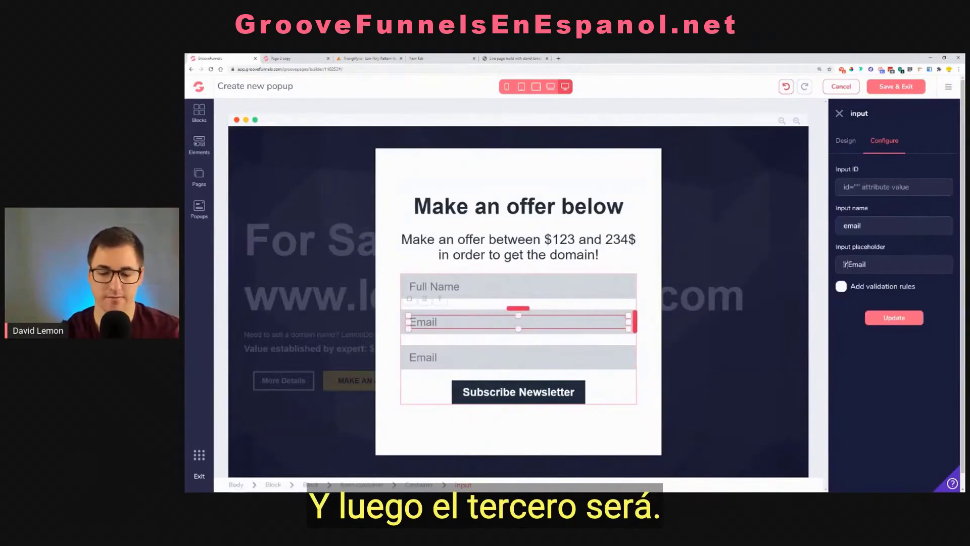
pyautogui.write('r')
pyautogui.click(894, 317)
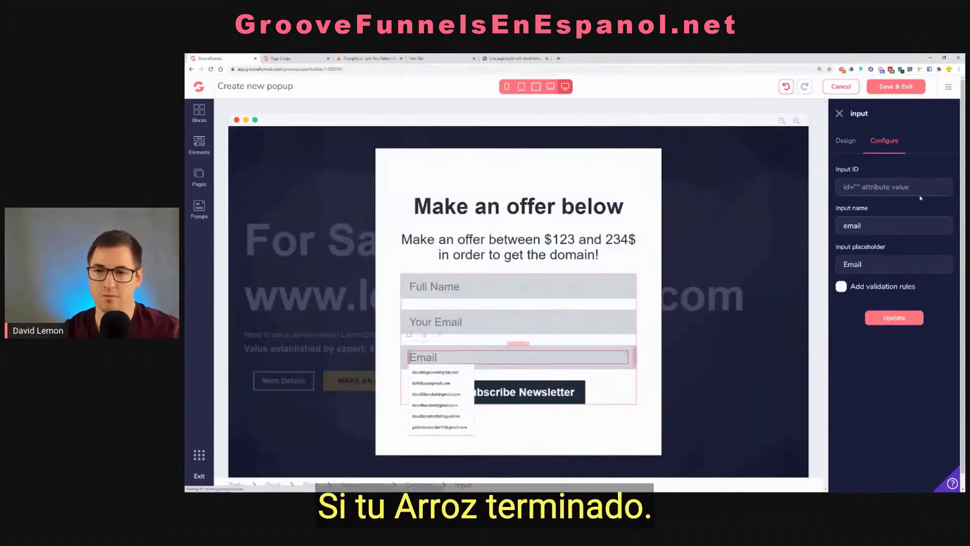
# Replace the placeholder of the form's third input field with "Your price offer" and apply it
pyautogui.moveTo(871, 264); pyautogui.dragTo(796, 270)
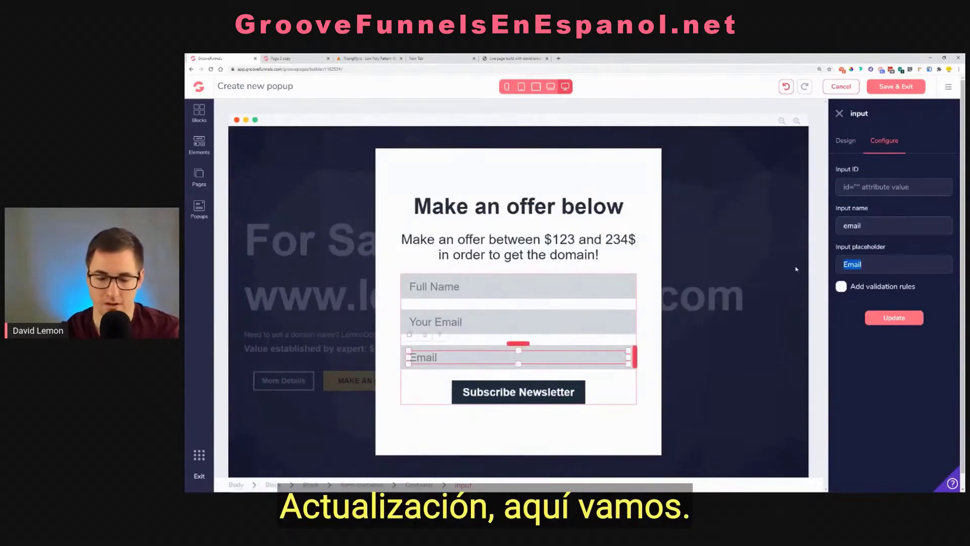
pyautogui.write('O')
pyautogui.press('BackSpace')
pyautogui.write('Your')
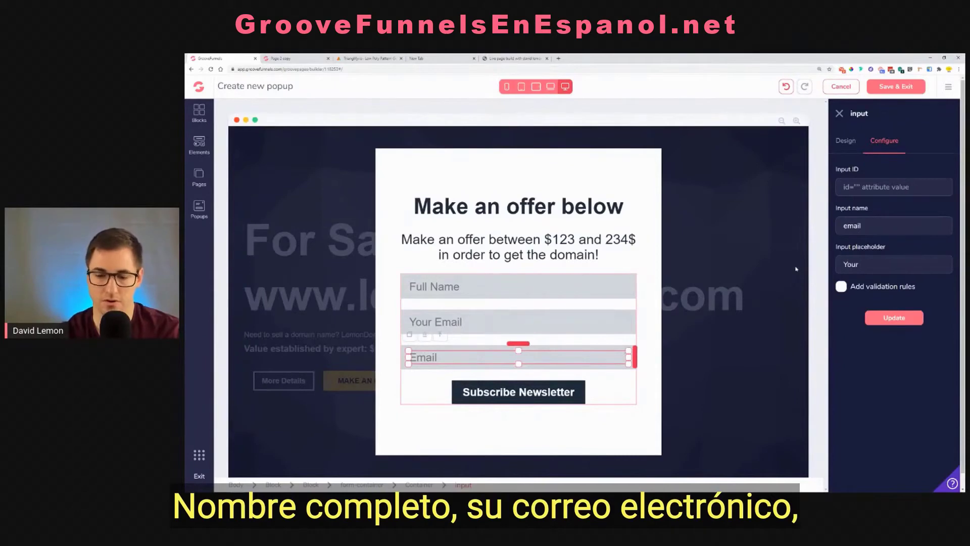
pyautogui.write(' price offer')
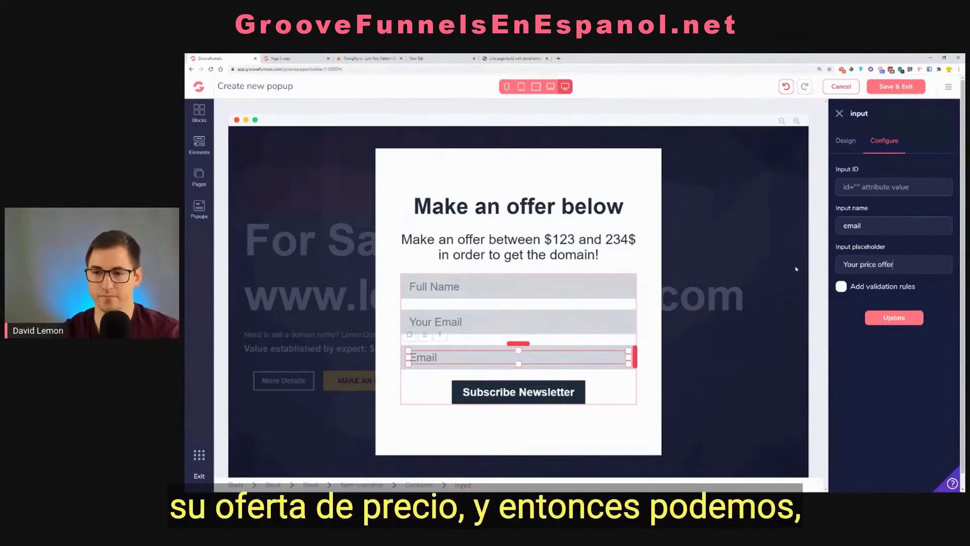
pyautogui.click(895, 321)
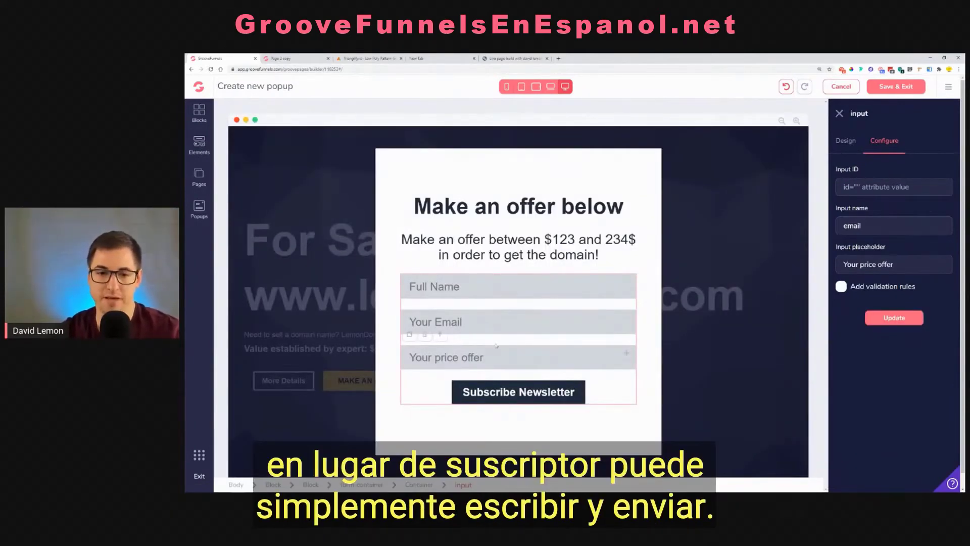
# Change the text of the form's Subscribe Newsletter button to "Submit the offer" and apply it
pyautogui.click(509, 395)
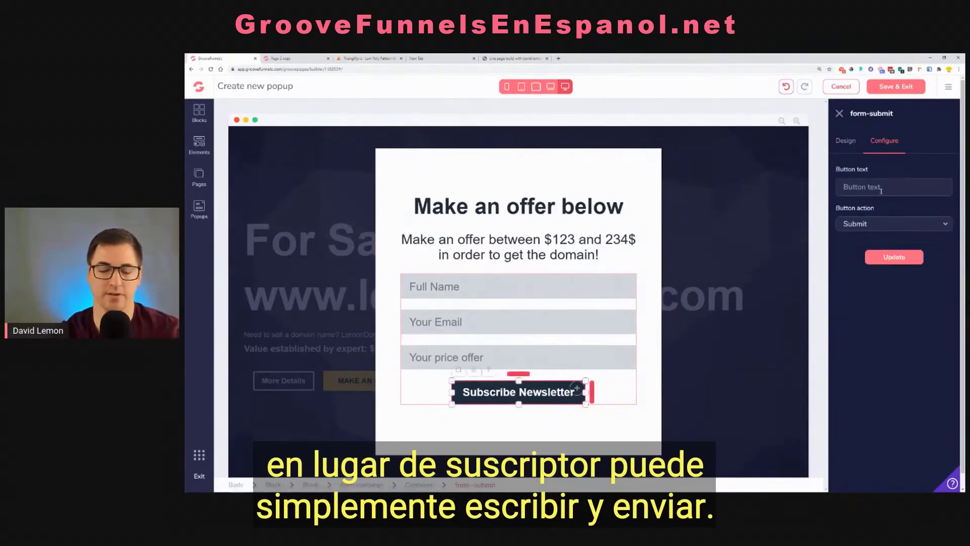
pyautogui.click(881, 187)
pyautogui.write('Subnmi')
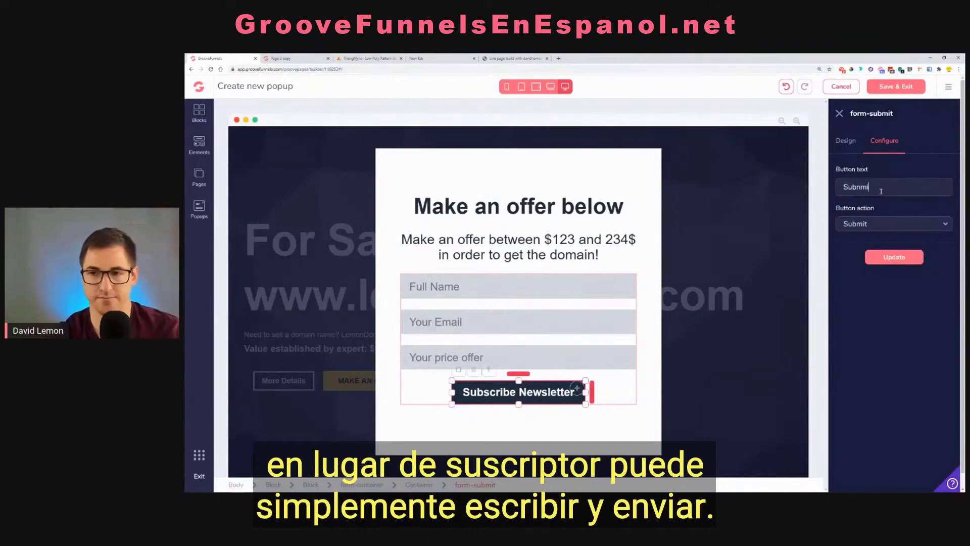
pyautogui.press('BackSpace')
pyautogui.press('BackSpace')
pyautogui.press('BackSpace')
pyautogui.write('mit')
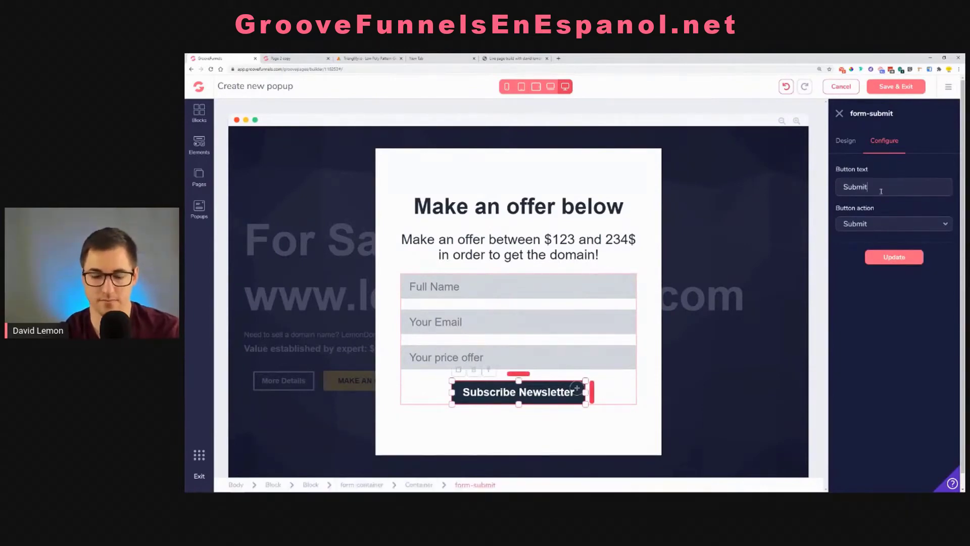
pyautogui.write('the o')
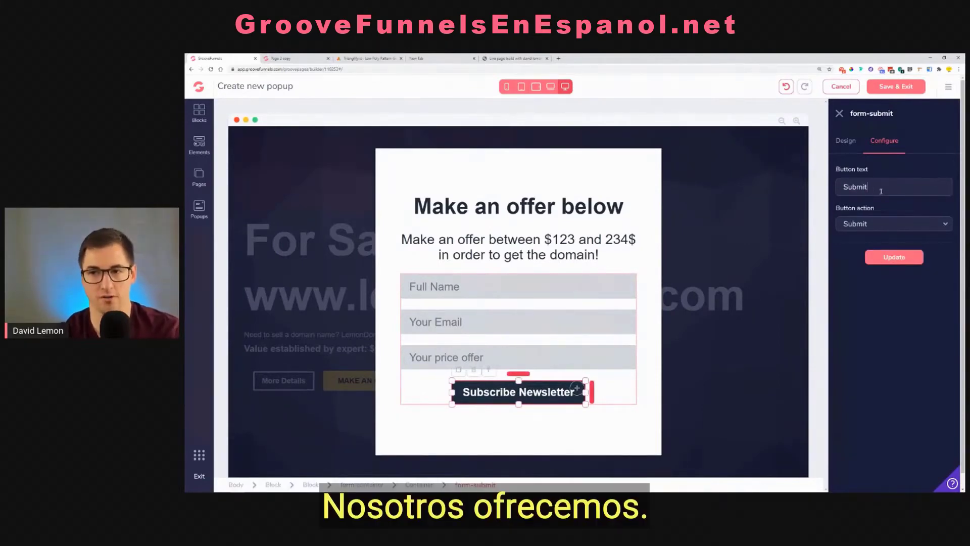
pyautogui.write('the off')
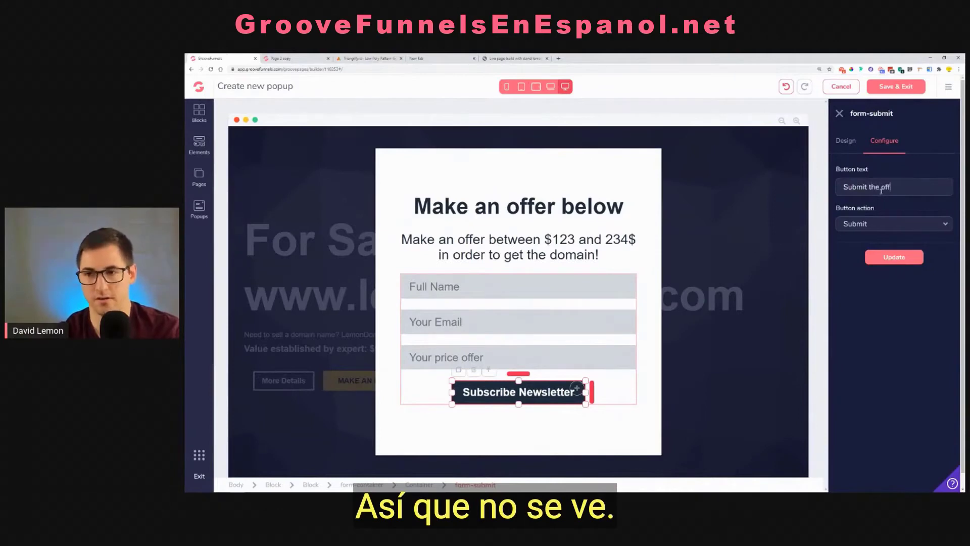
pyautogui.write('er')
pyautogui.click(892, 267)
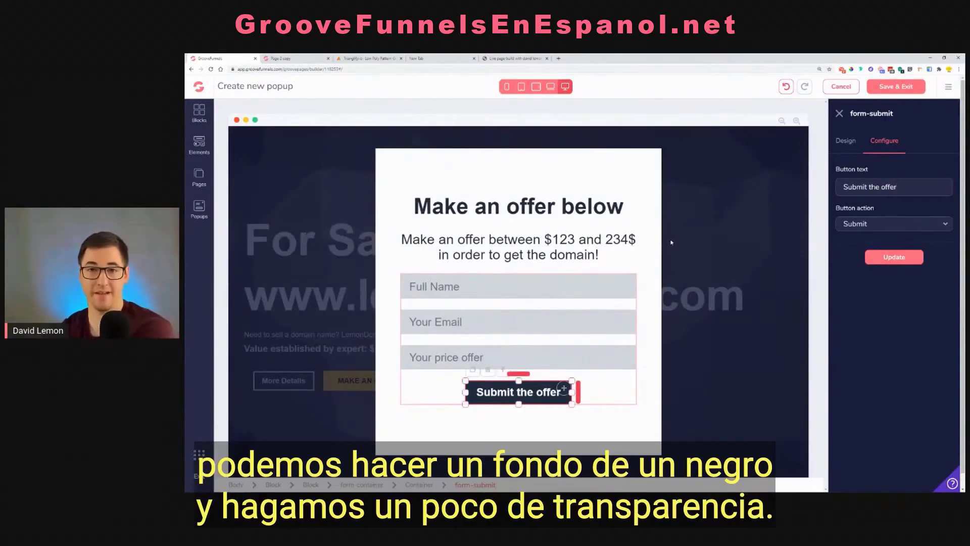
# Give the popup block a black #000000 background with 40% transparency
pyautogui.click(624, 174)
pyautogui.click(865, 288)
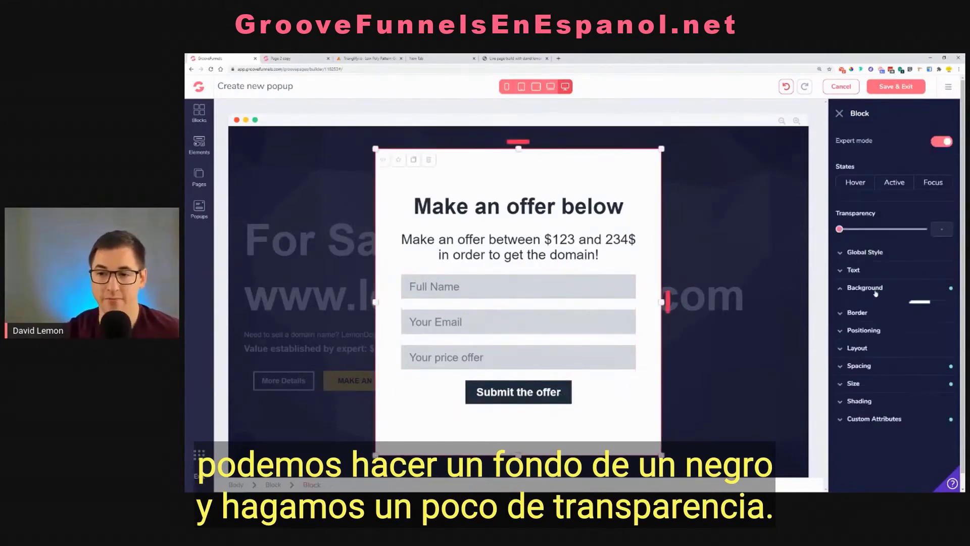
pyautogui.click(936, 307)
pyautogui.click(854, 358)
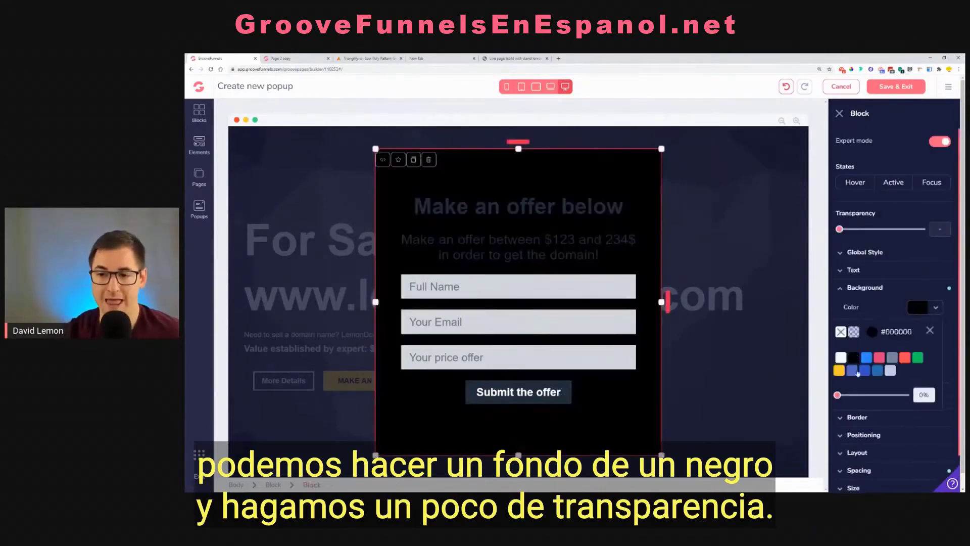
pyautogui.moveTo(837, 395); pyautogui.dragTo(863, 403)
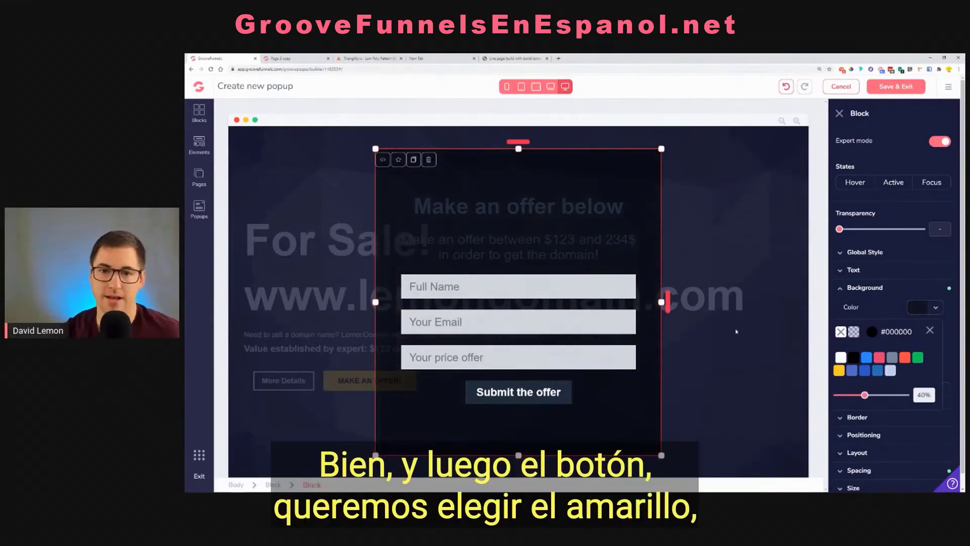
# Set the text color of the "Make an offer below" heading and the offer range line to white
pyautogui.click(474, 204)
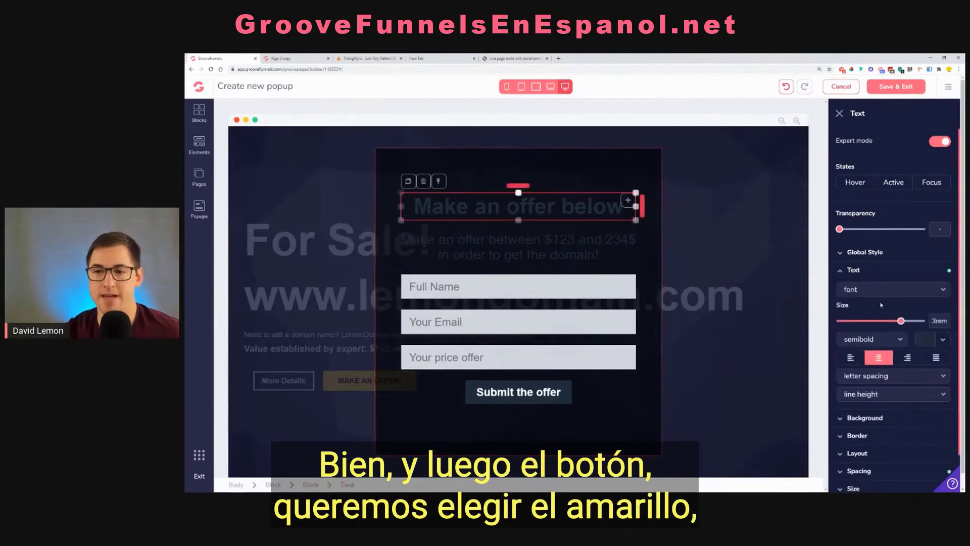
pyautogui.click(850, 389)
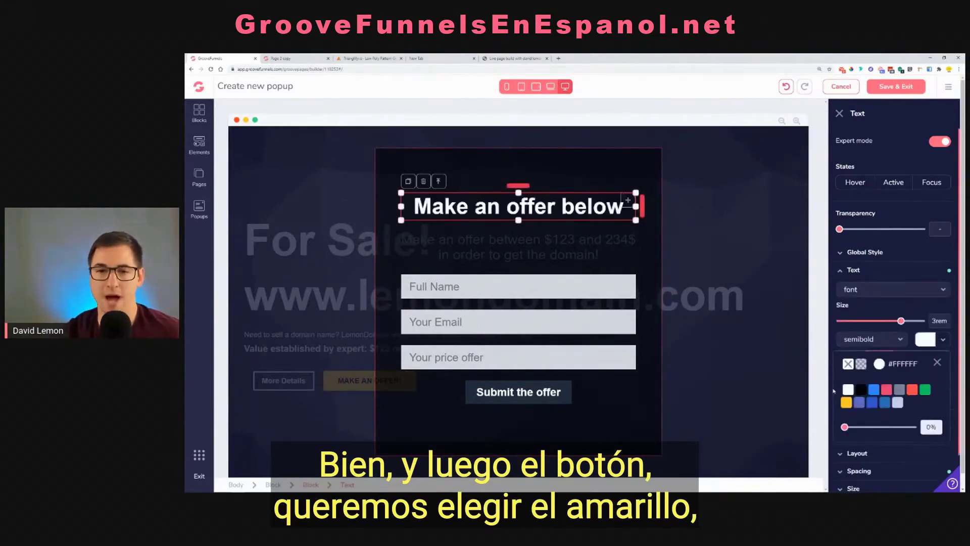
pyautogui.click(552, 241)
pyautogui.click(943, 339)
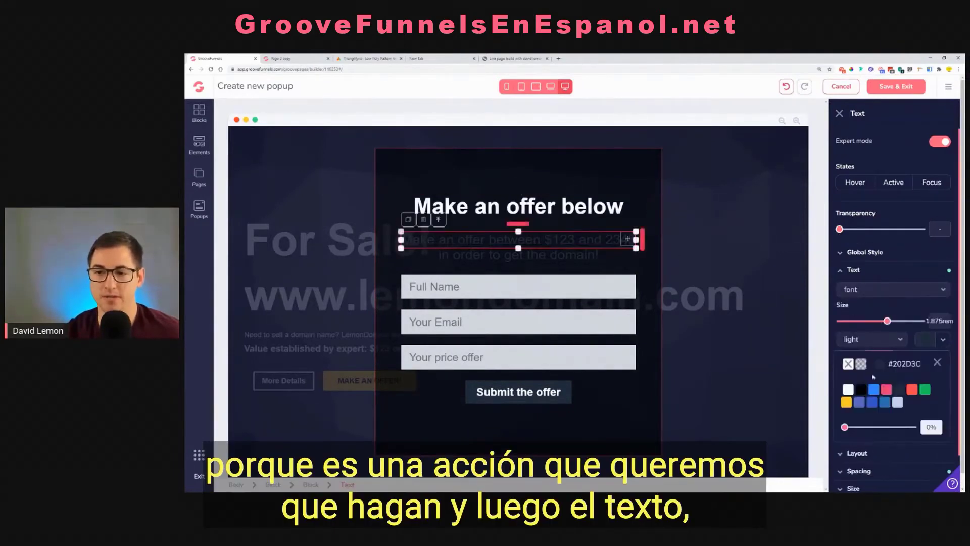
pyautogui.click(848, 389)
# Give the "Submit the offer" button a yellow #FFCC24 background and black #000000 text
pyautogui.click(565, 397)
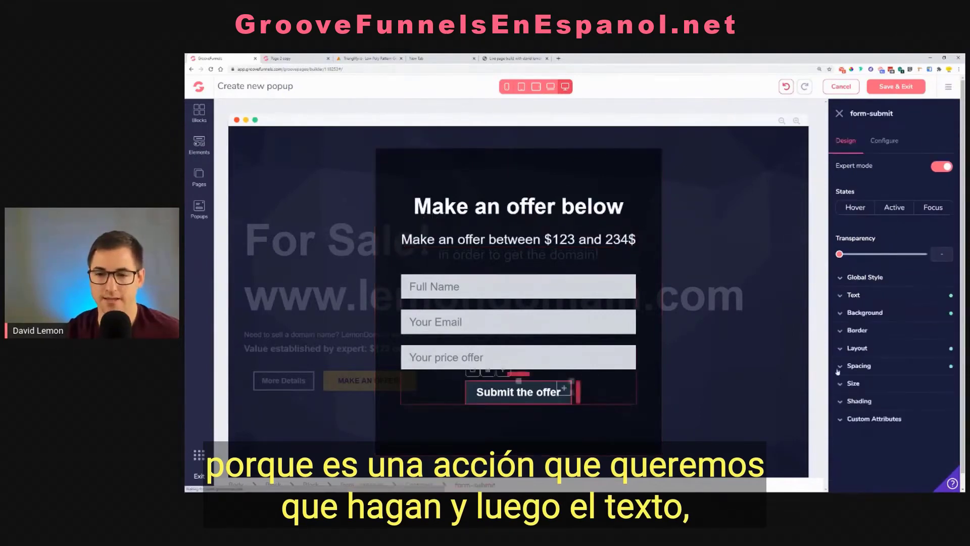
pyautogui.click(865, 313)
pyautogui.click(936, 332)
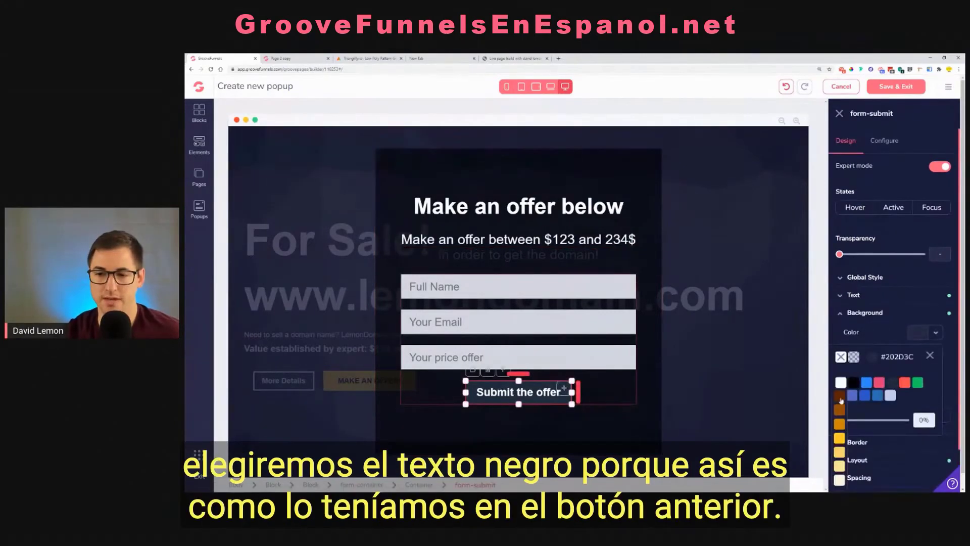
pyautogui.click(840, 439)
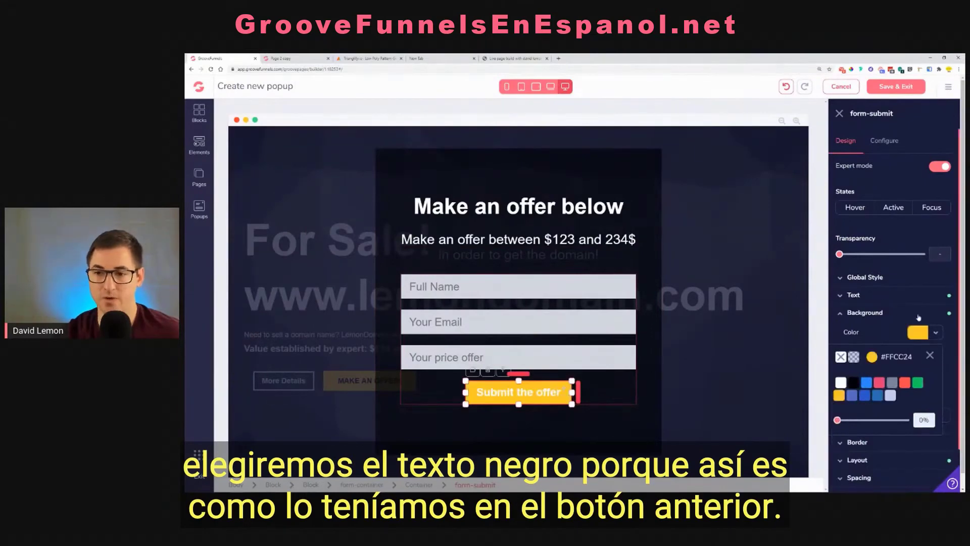
pyautogui.click(869, 296)
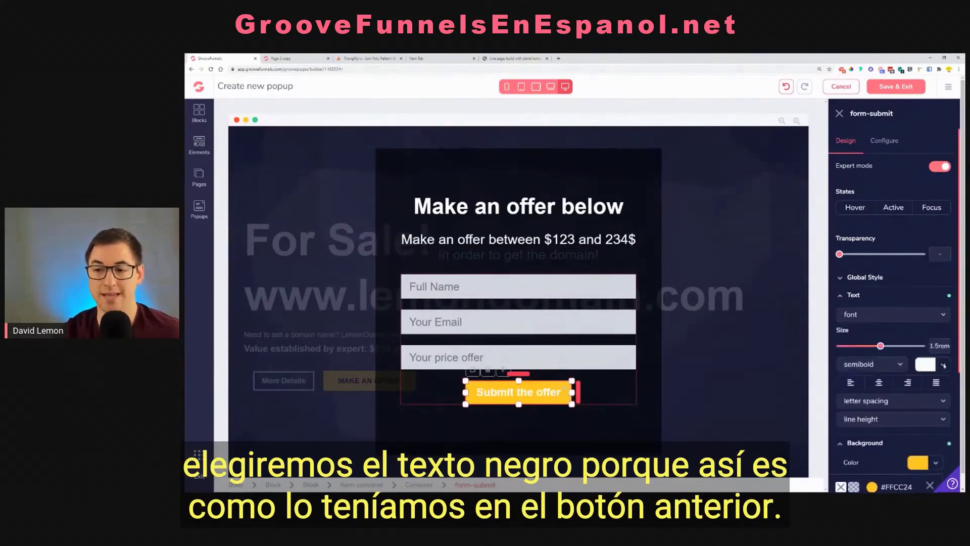
pyautogui.click(943, 365)
pyautogui.click(862, 415)
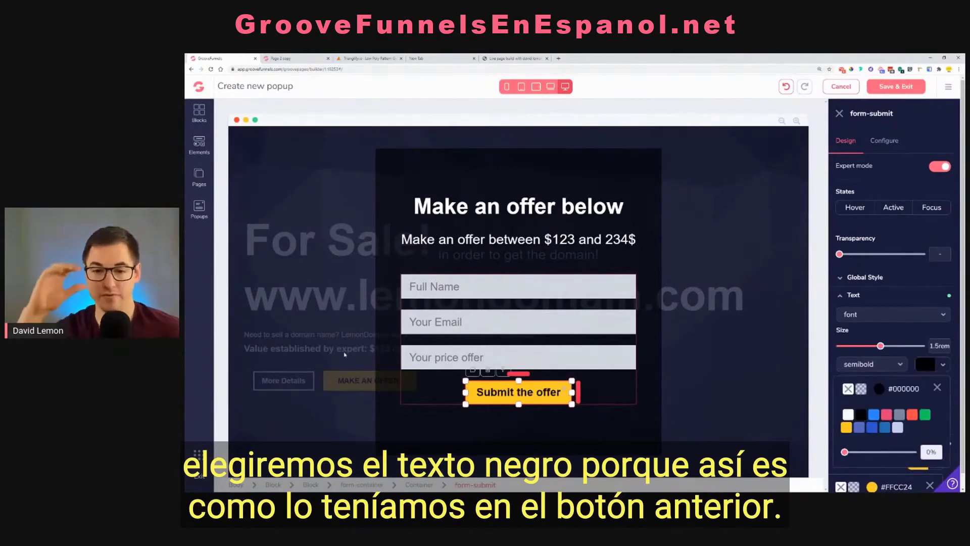
# Set the text color of the form's Full Name field to white
pyautogui.click(508, 281)
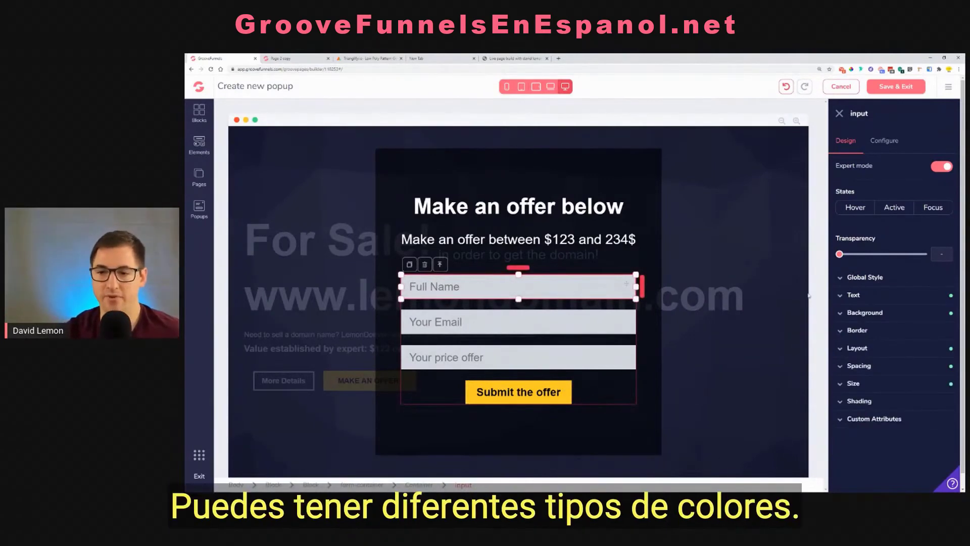
pyautogui.click(892, 297)
pyautogui.click(943, 365)
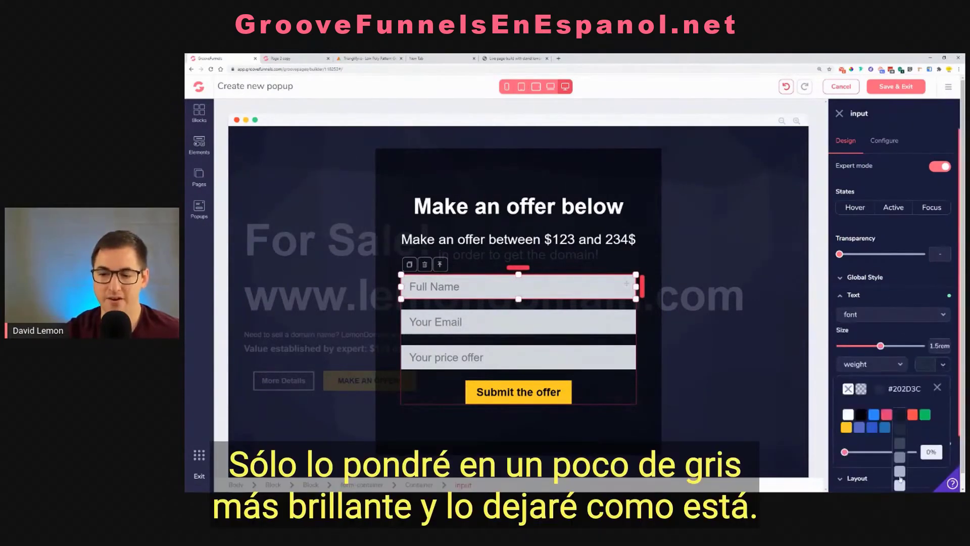
pyautogui.scroll(-1, 900, 480)
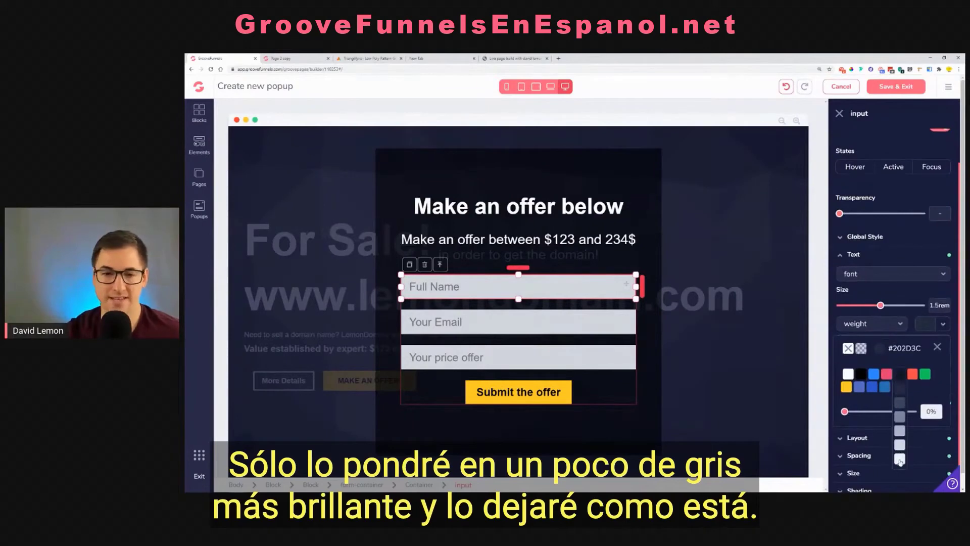
pyautogui.click(900, 459)
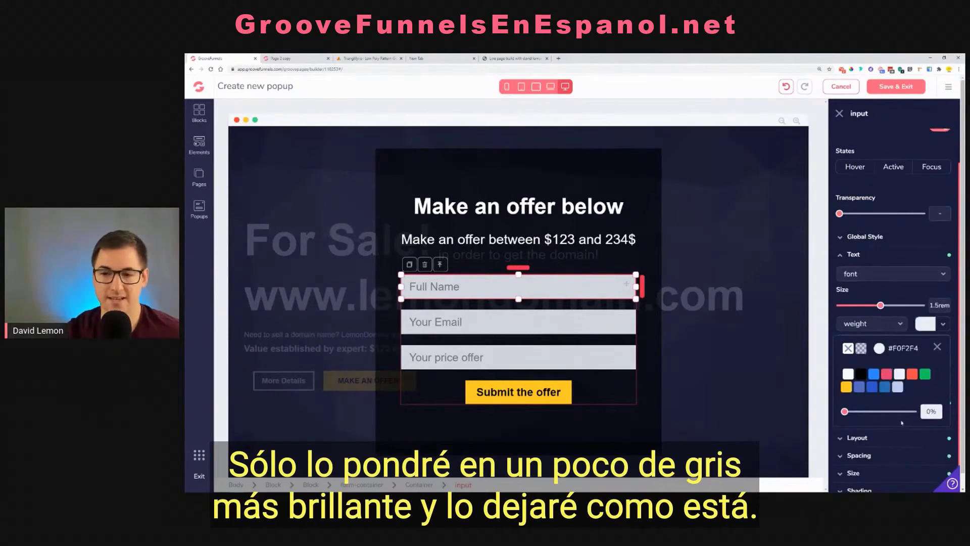
pyautogui.click(849, 374)
pyautogui.click(555, 318)
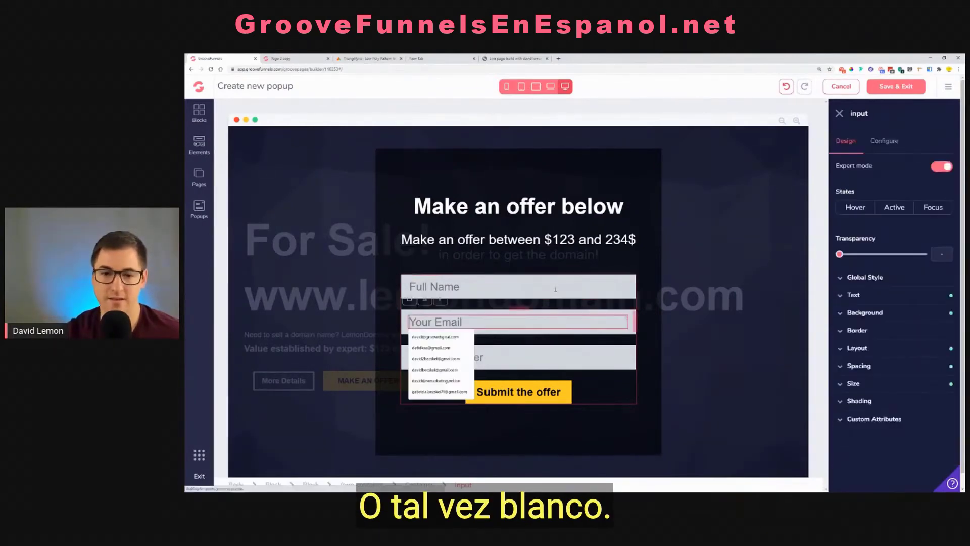
# Give the Full Name field a light gray #F0F2F4 background
pyautogui.click(555, 290)
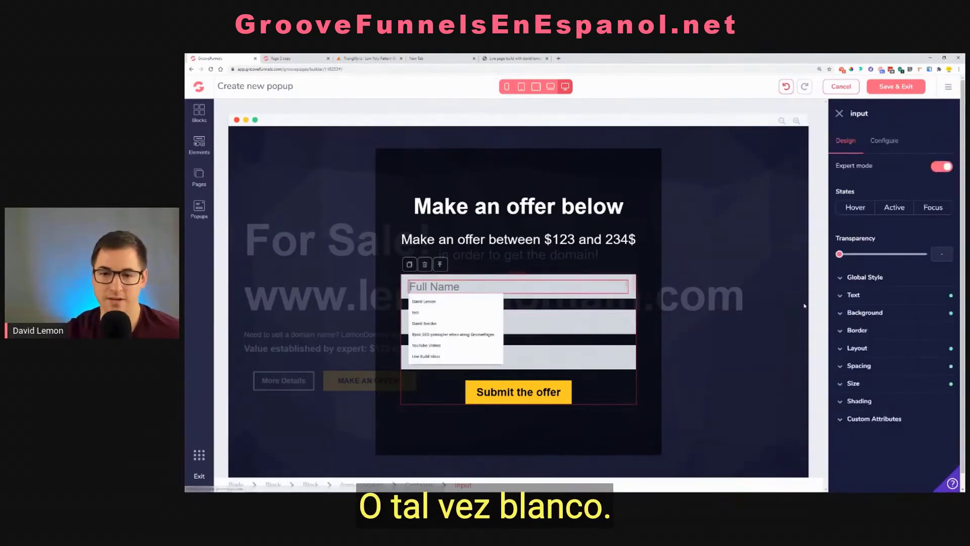
pyautogui.click(865, 312)
pyautogui.click(929, 334)
pyautogui.moveTo(893, 383)
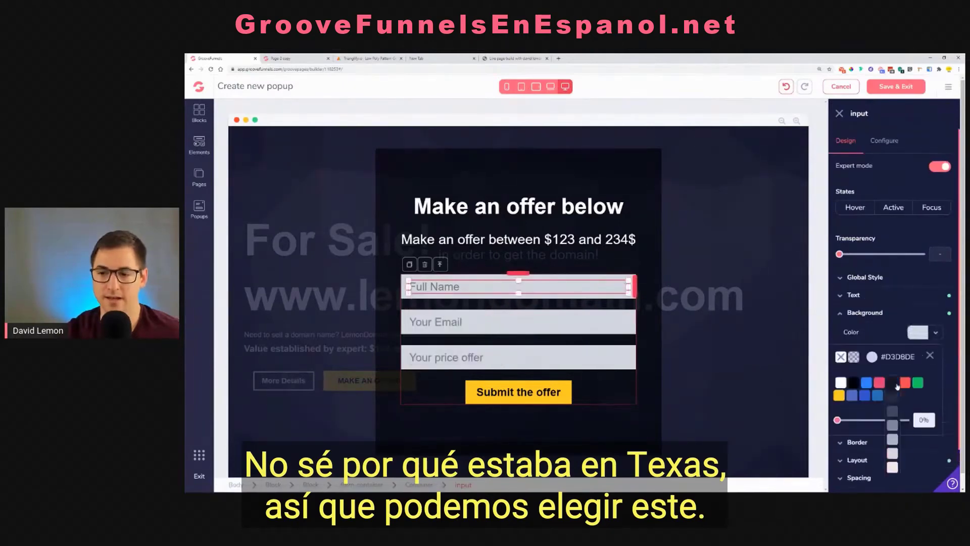
pyautogui.click(893, 468)
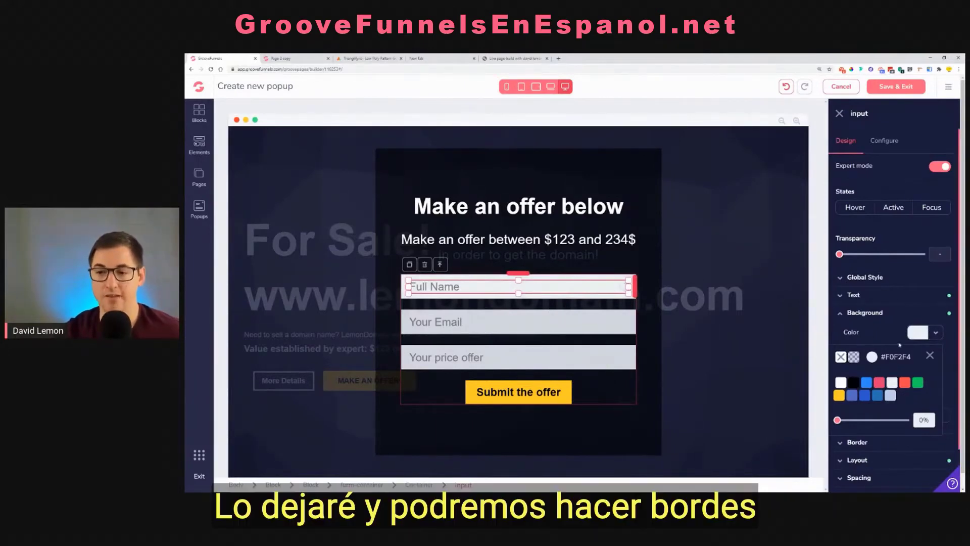
pyautogui.click(931, 357)
# Try .35rem rounded corners on the Full Name field and reset the corner radius
pyautogui.click(858, 441)
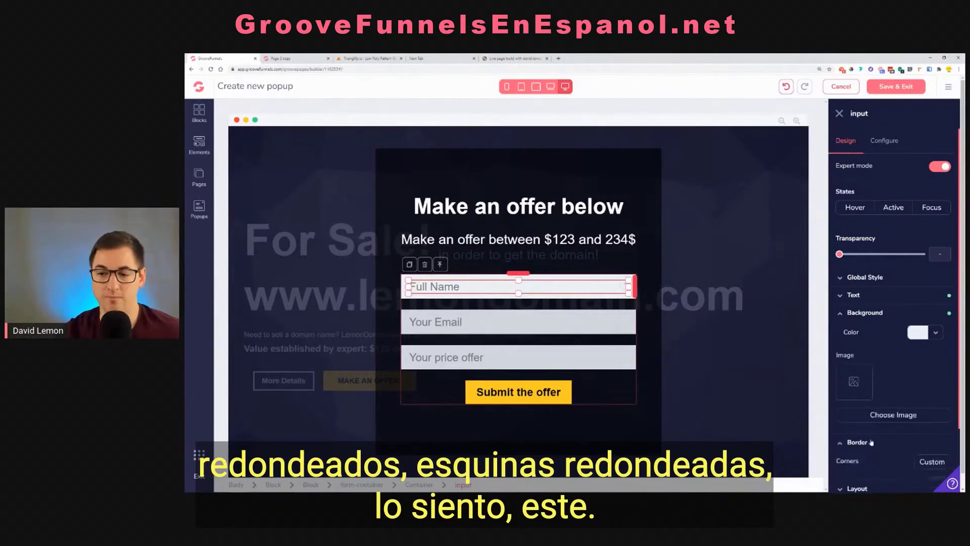
pyautogui.scroll(-2, 854, 424)
pyautogui.moveTo(840, 407); pyautogui.dragTo(879, 409)
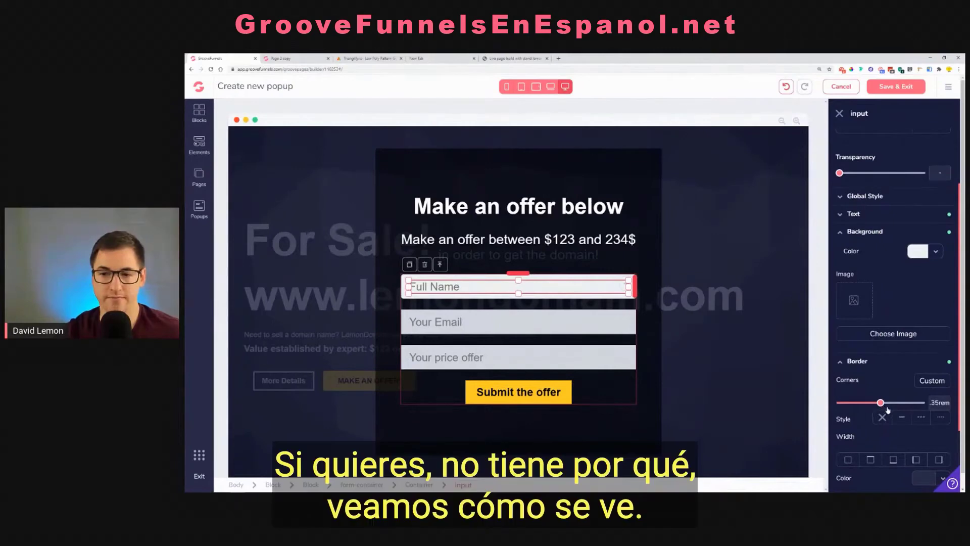
pyautogui.click(561, 319)
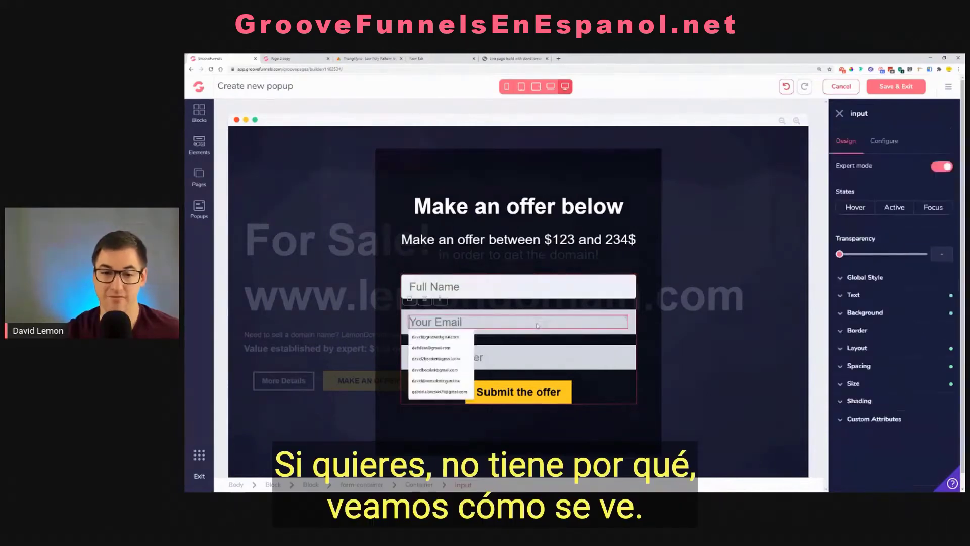
pyautogui.click(564, 293)
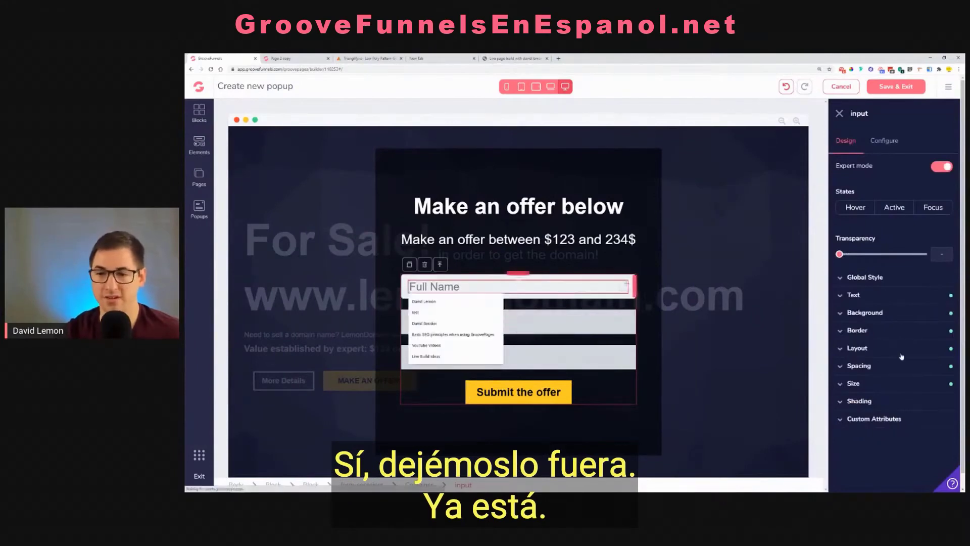
pyautogui.click(857, 330)
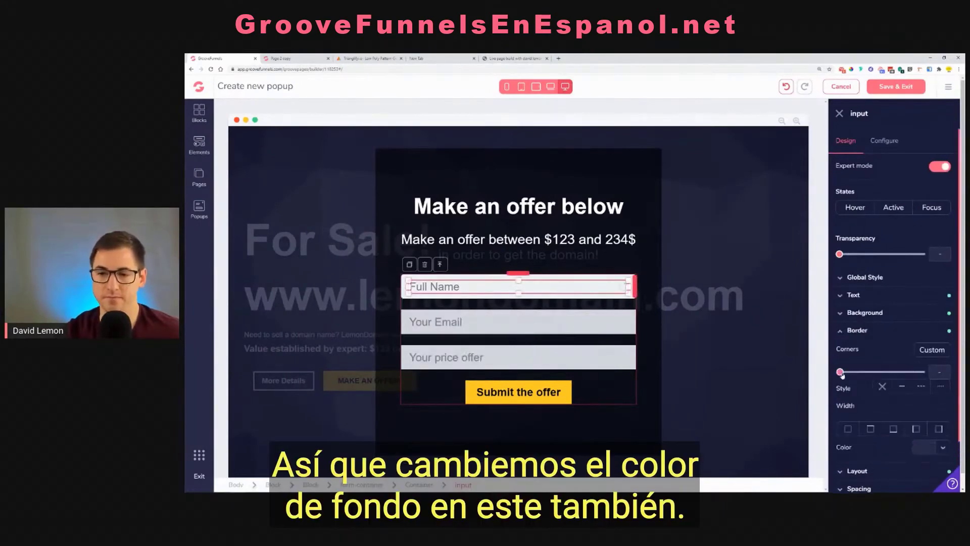
pyautogui.click(610, 256)
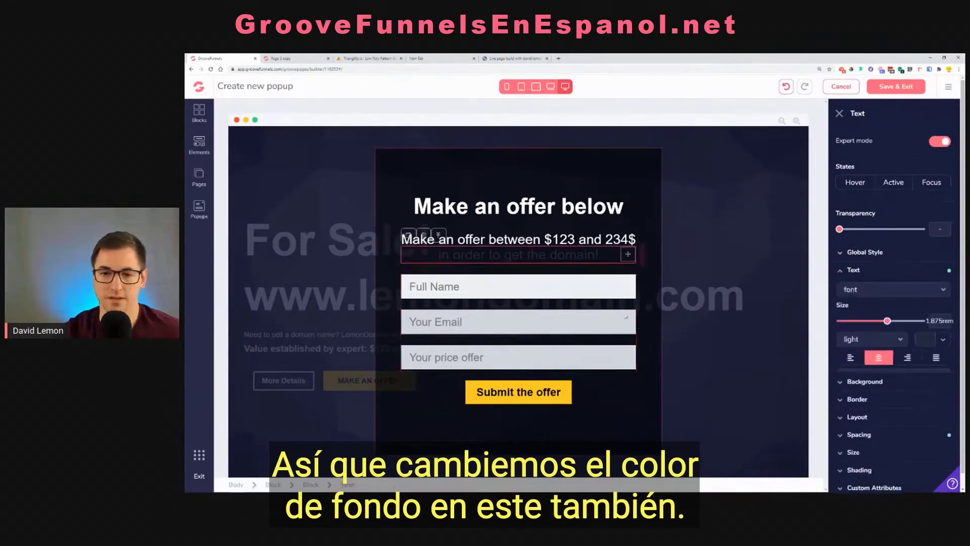
# Give the Your Email field the same light gray #F0F2F4 background as the Full Name field
pyautogui.click(622, 322)
pyautogui.click(864, 313)
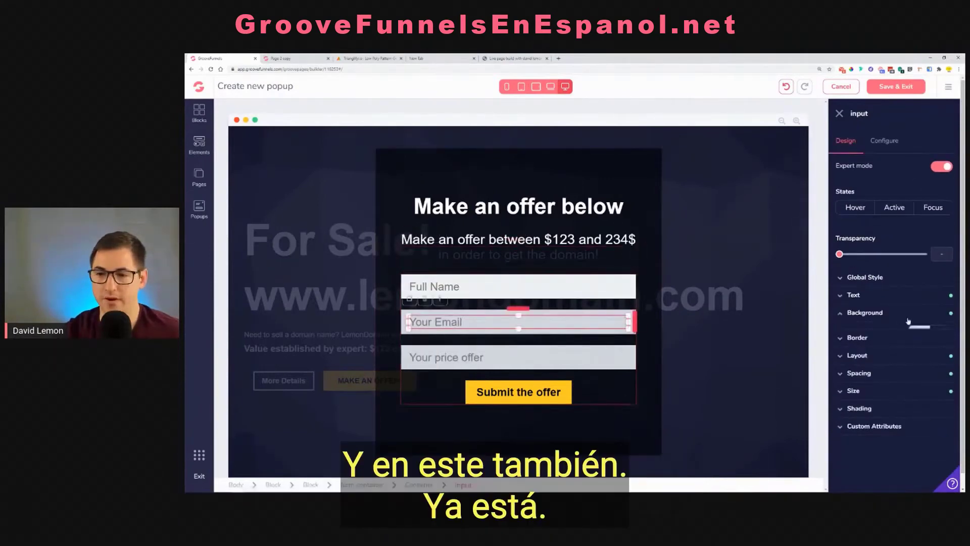
pyautogui.click(918, 332)
pyautogui.moveTo(891, 396)
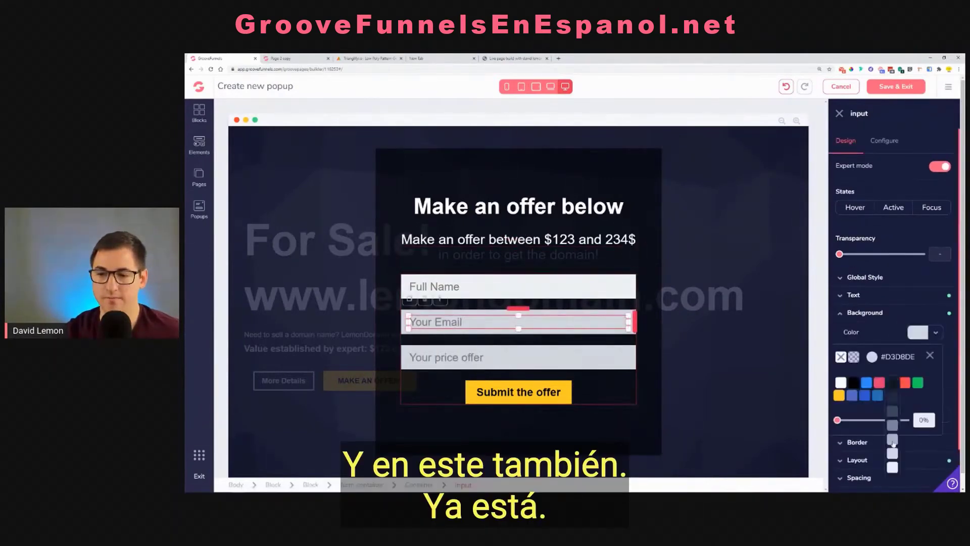
pyautogui.click(892, 468)
# Apply the light gray #F0F2F4 background to the Your price offer field as well
pyautogui.click(548, 356)
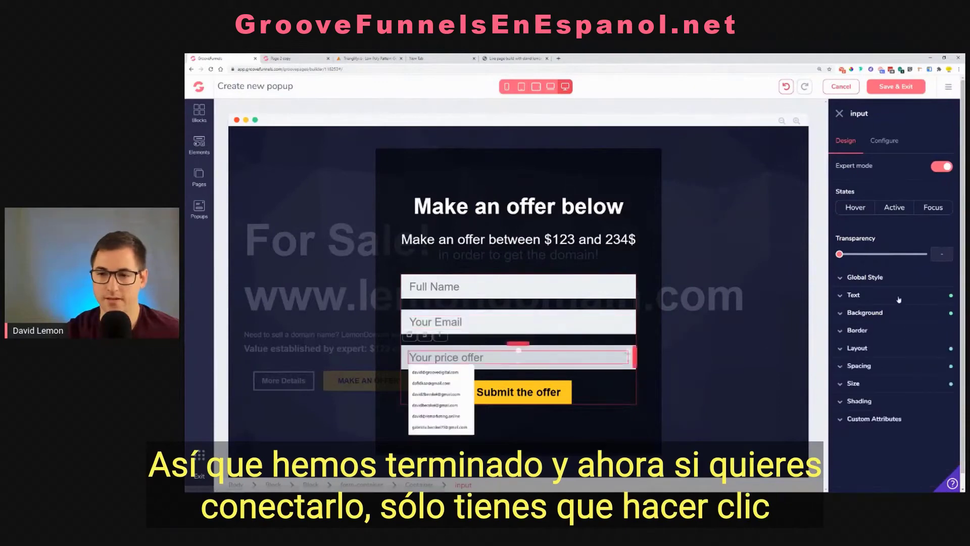
pyautogui.click(865, 313)
pyautogui.click(918, 332)
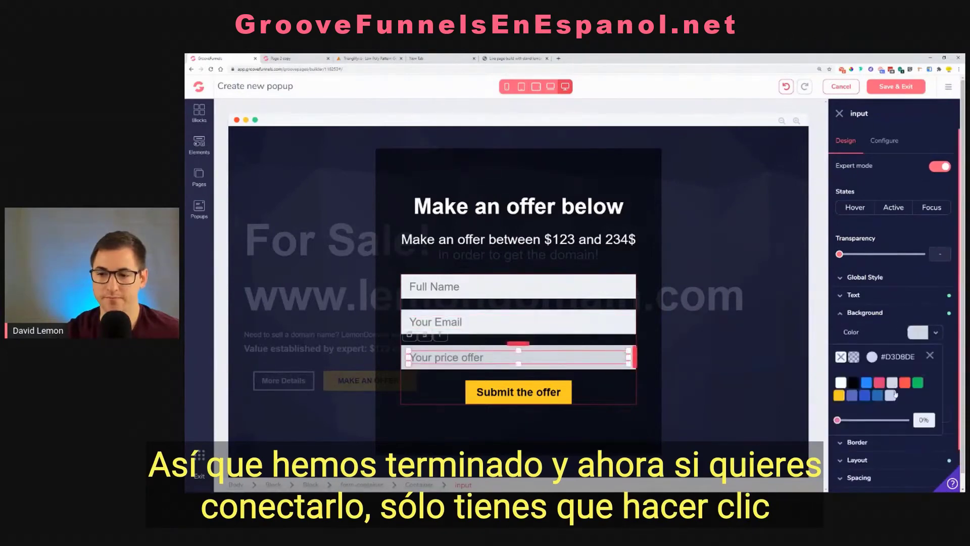
pyautogui.moveTo(894, 395)
pyautogui.click(893, 468)
pyautogui.click(486, 238)
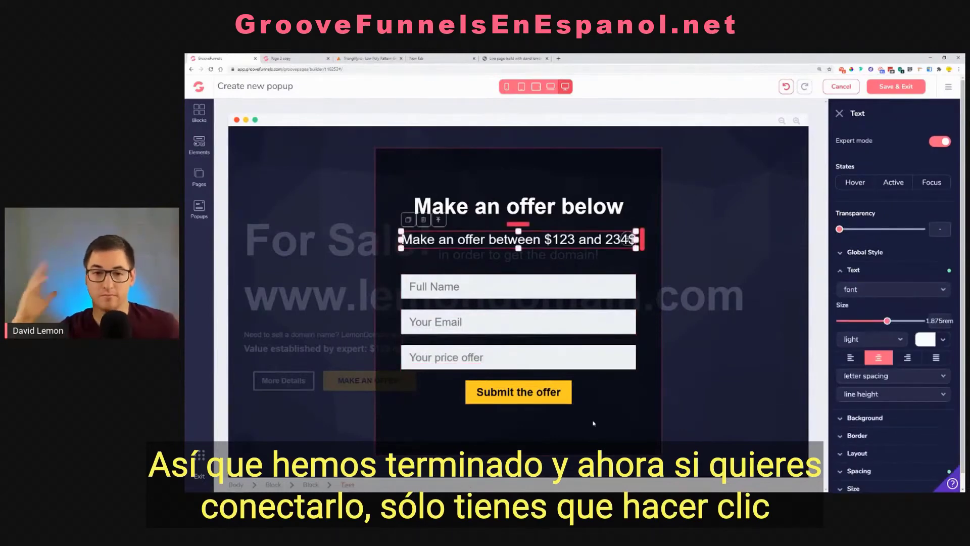
# Connect the form container to the zaptogmail integration with the thank-you redirect link left at none, and update it
pyautogui.click(575, 343)
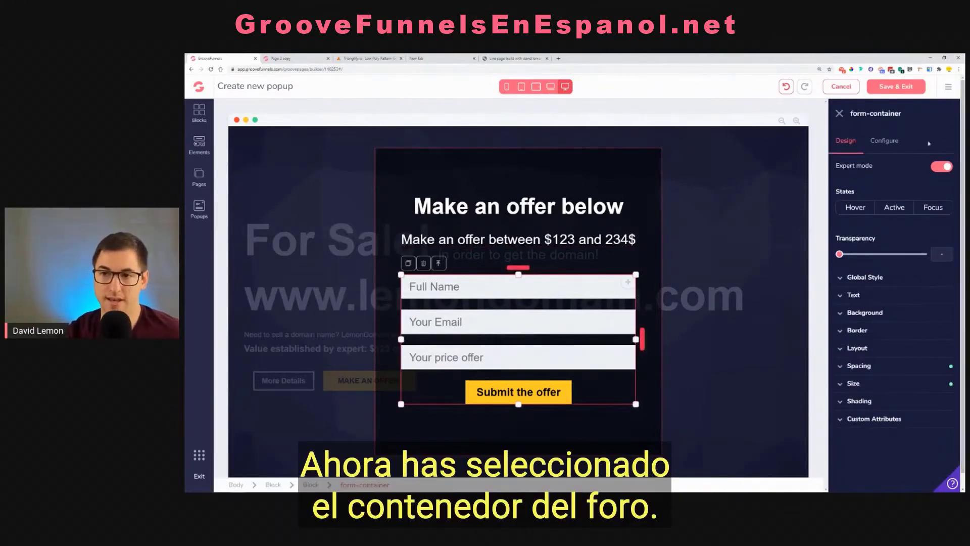
pyautogui.moveTo(851, 115); pyautogui.dragTo(906, 113)
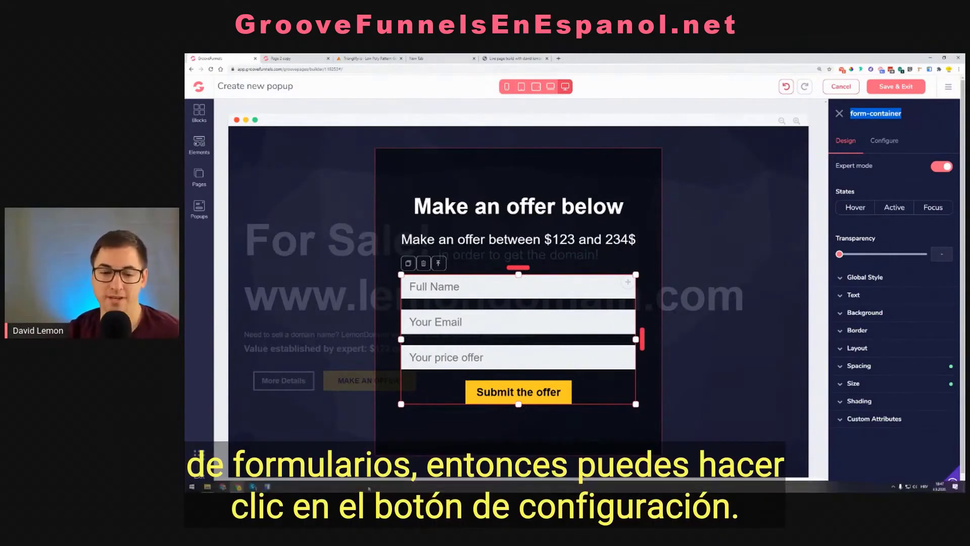
pyautogui.click(895, 144)
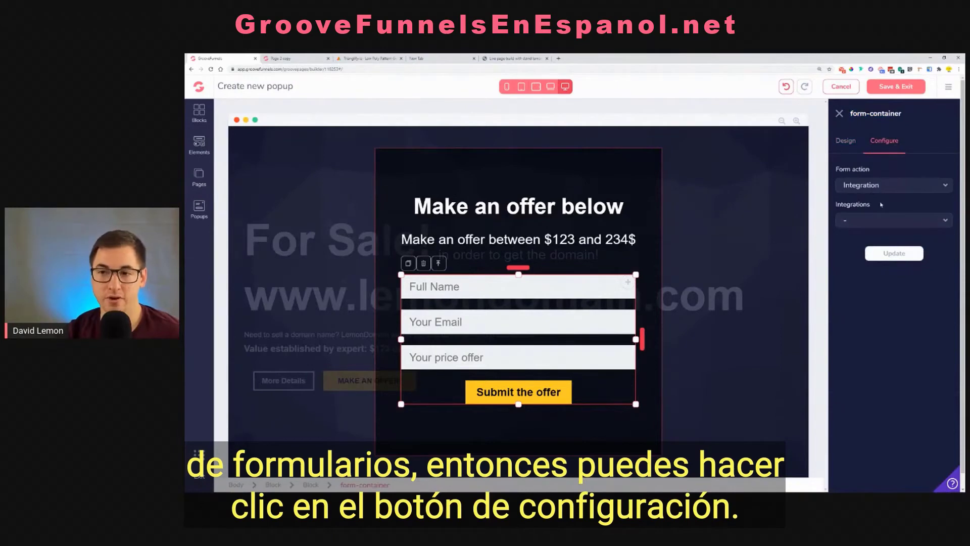
pyautogui.click(876, 219)
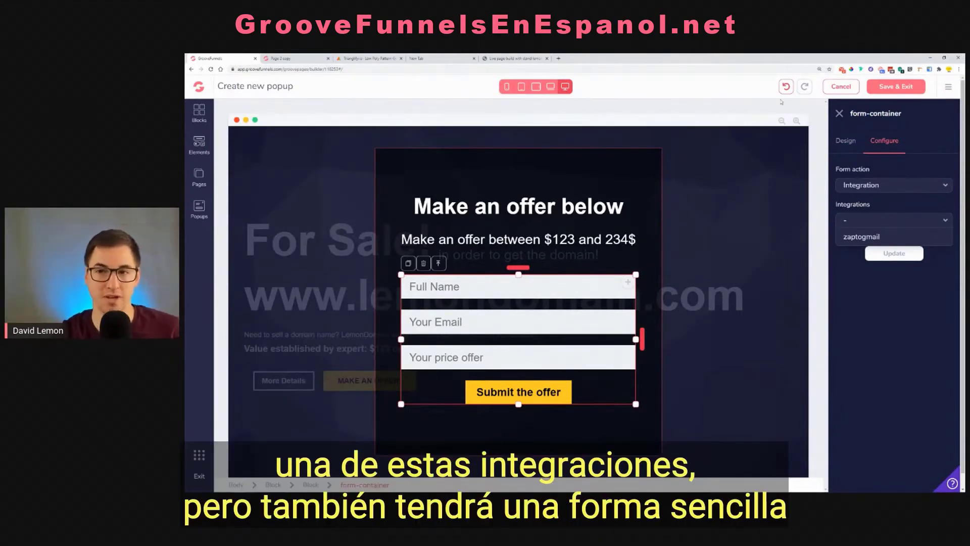
pyautogui.click(865, 239)
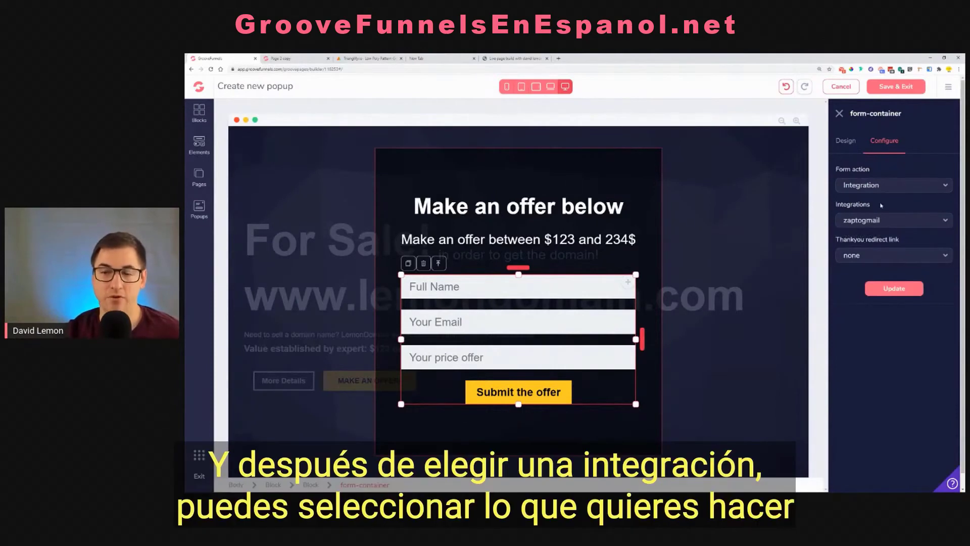
pyautogui.click(864, 256)
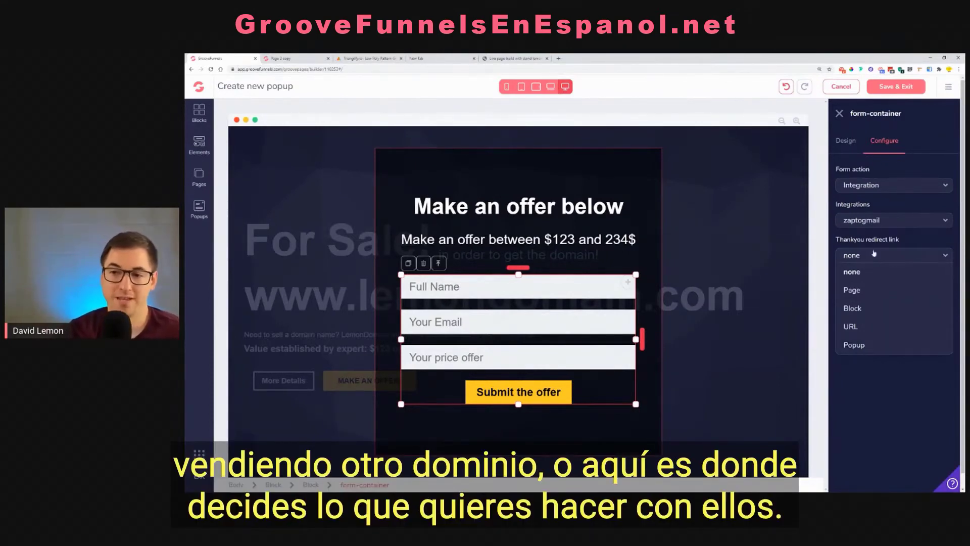
pyautogui.click(897, 242)
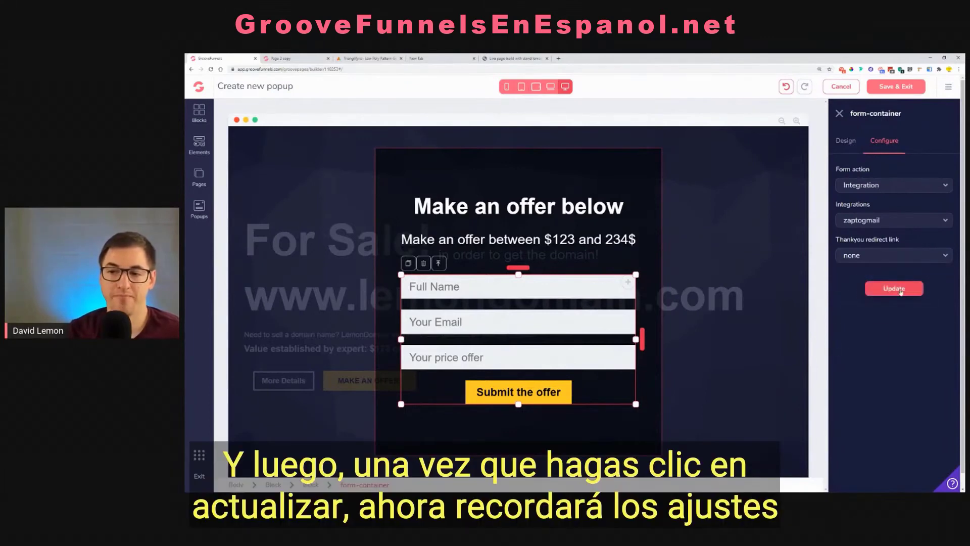
pyautogui.click(901, 292)
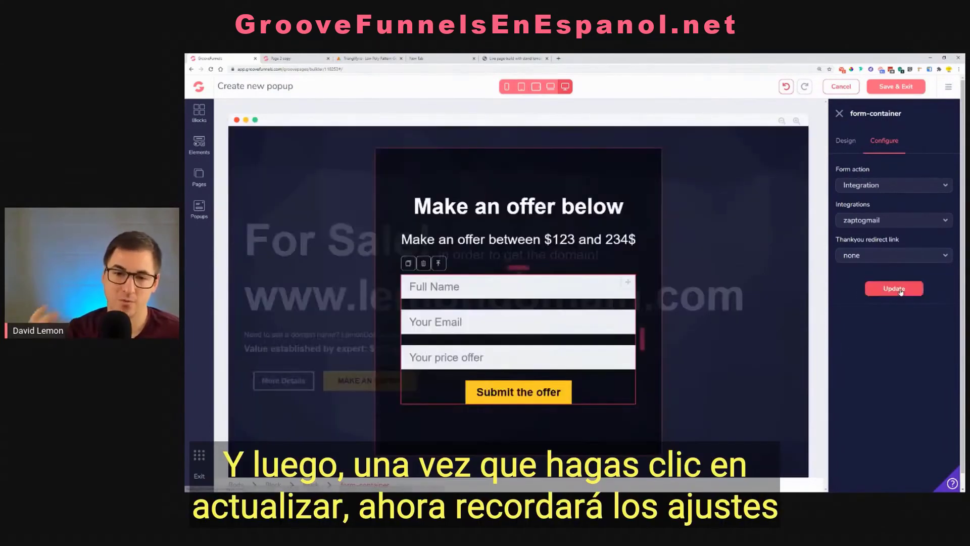
# Set the text color of the "in order to get the domain!" line to white
pyautogui.click(569, 256)
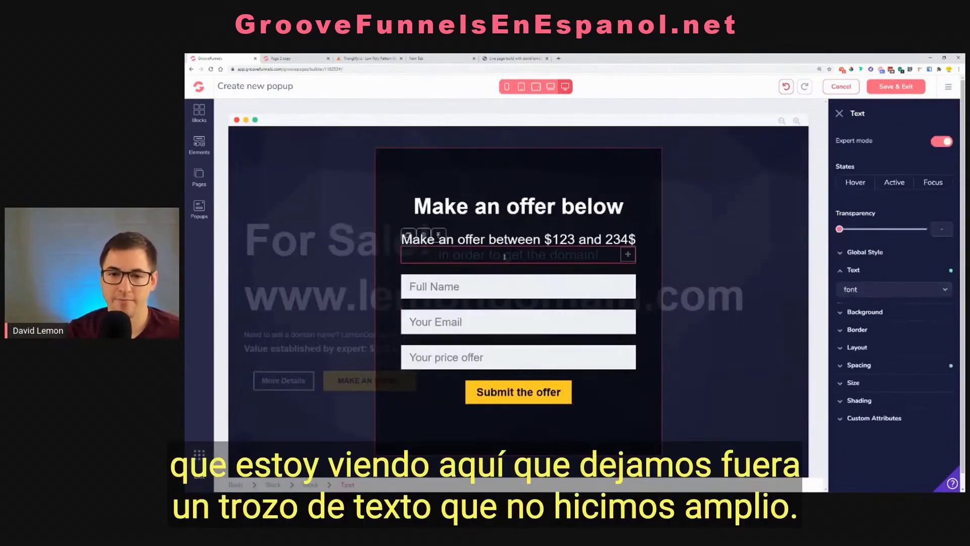
pyautogui.click(943, 340)
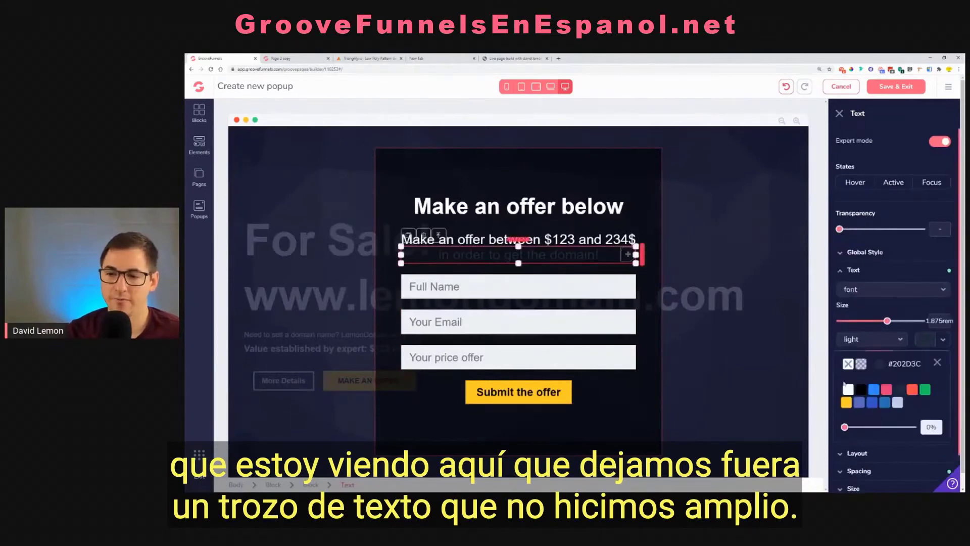
pyautogui.click(848, 390)
pyautogui.click(561, 182)
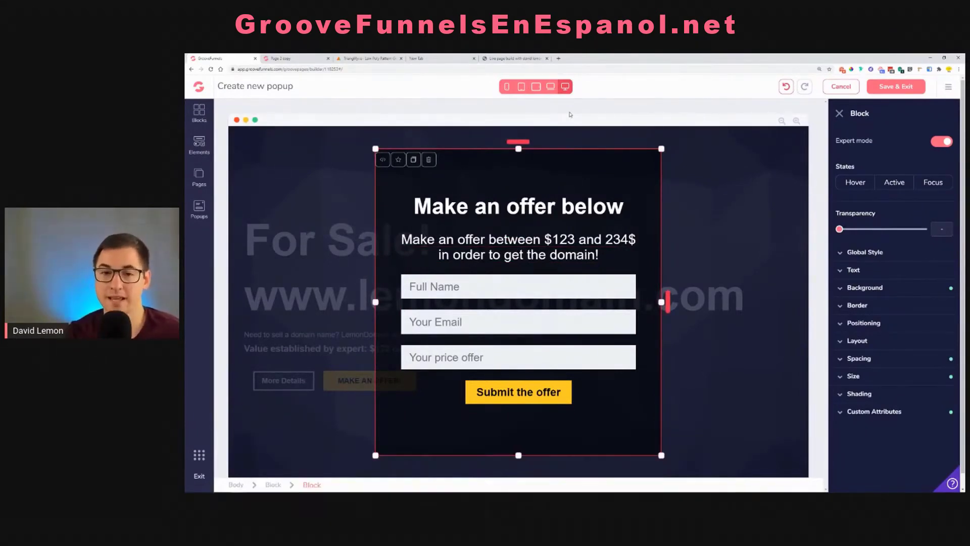
# Set the Full Name field's text size to 1rem for the landscape tablet layout of the popup
pyautogui.click(553, 90)
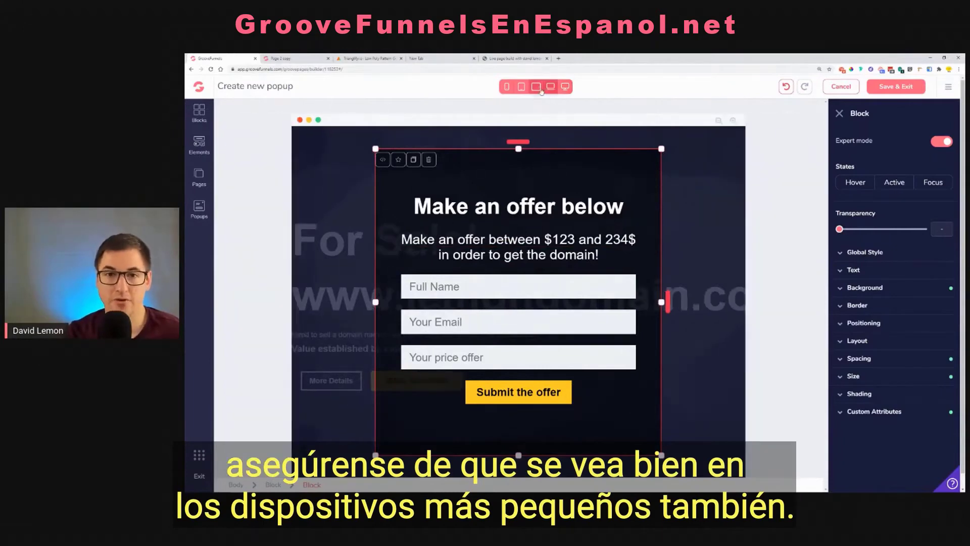
pyautogui.click(536, 89)
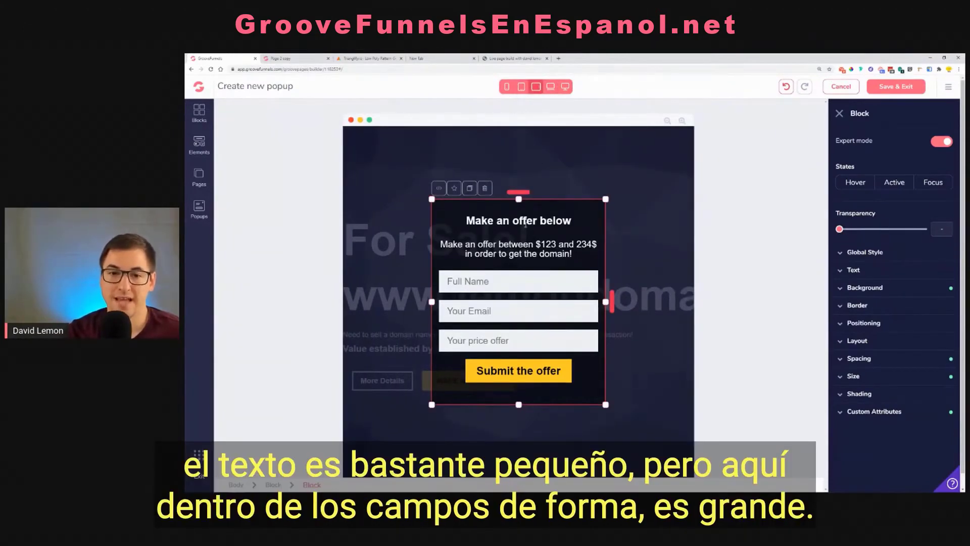
pyautogui.click(513, 289)
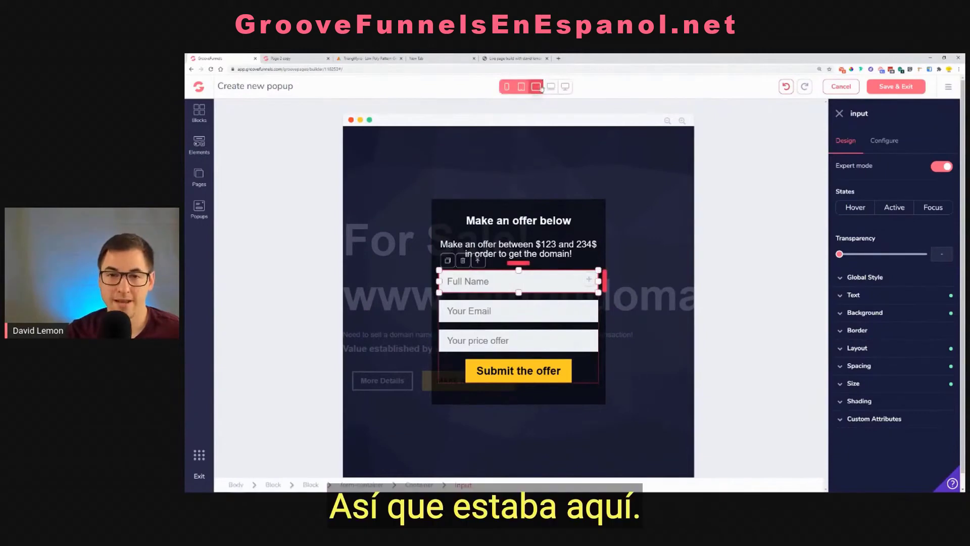
pyautogui.click(566, 89)
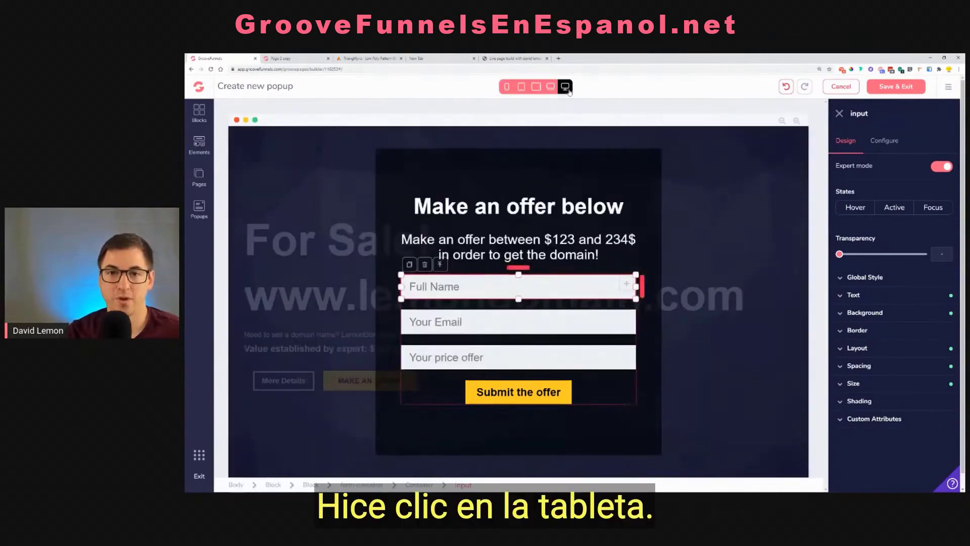
pyautogui.click(537, 90)
pyautogui.click(538, 91)
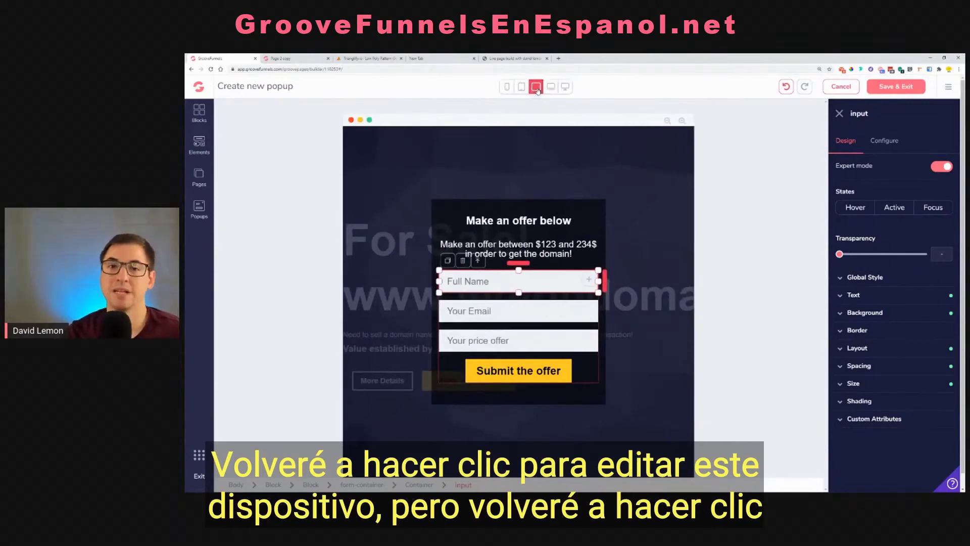
pyautogui.click(538, 91)
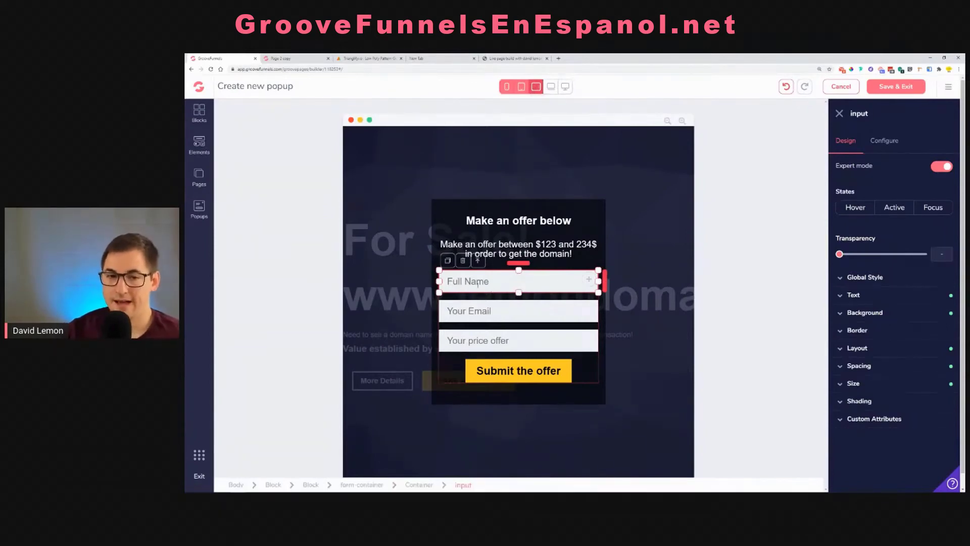
pyautogui.click(881, 299)
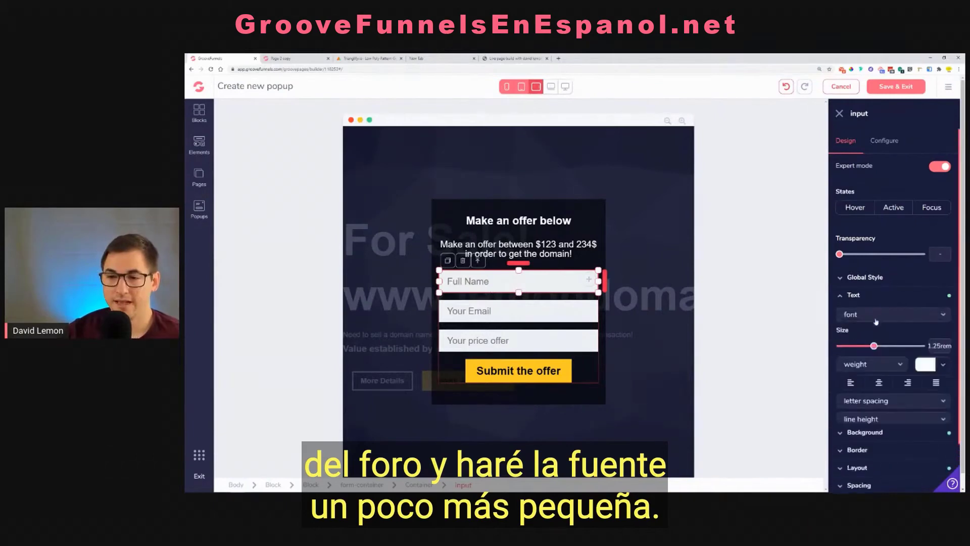
pyautogui.moveTo(872, 348); pyautogui.dragTo(860, 346)
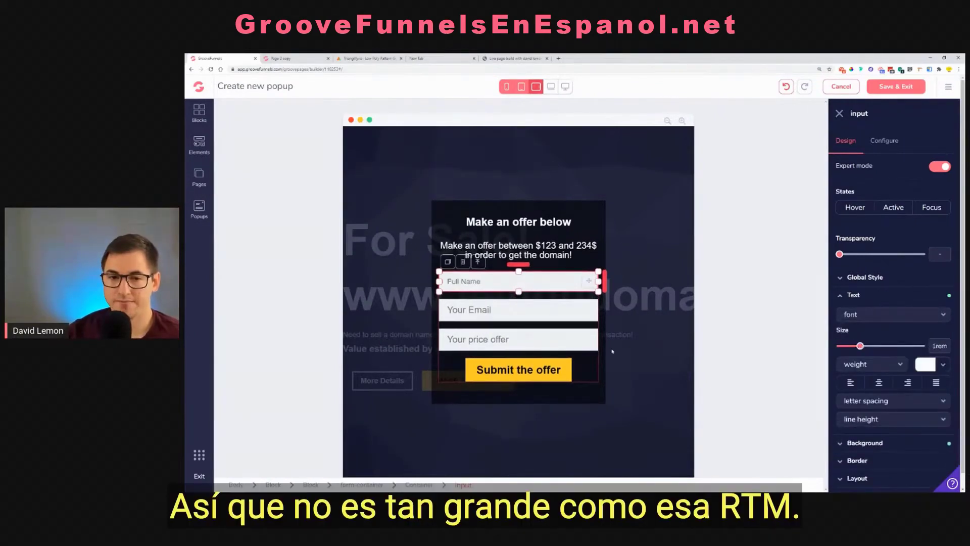
# Reduce the text size of the Your Email and Your price offer fields to 1rem for the same tablet layout
pyautogui.click(538, 309)
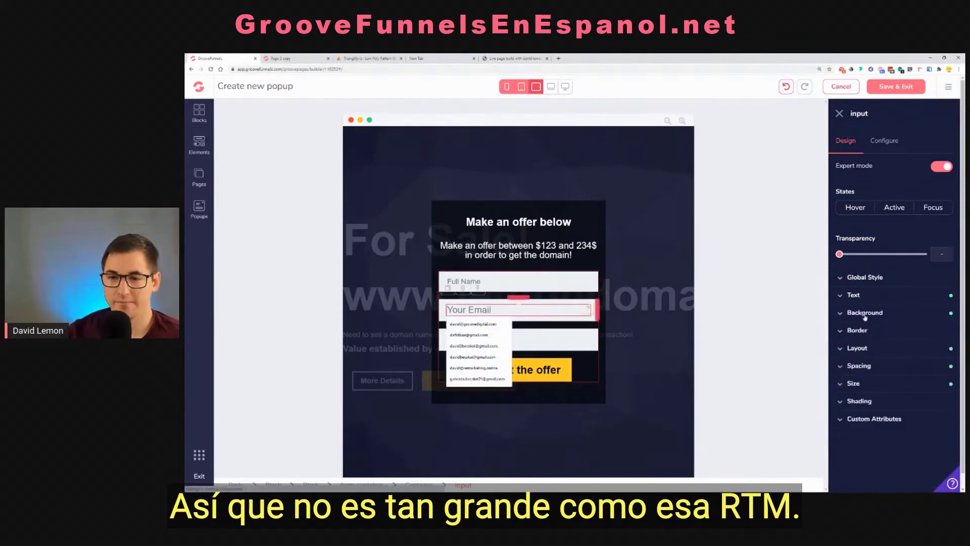
pyautogui.click(873, 296)
pyautogui.moveTo(873, 346); pyautogui.dragTo(860, 347)
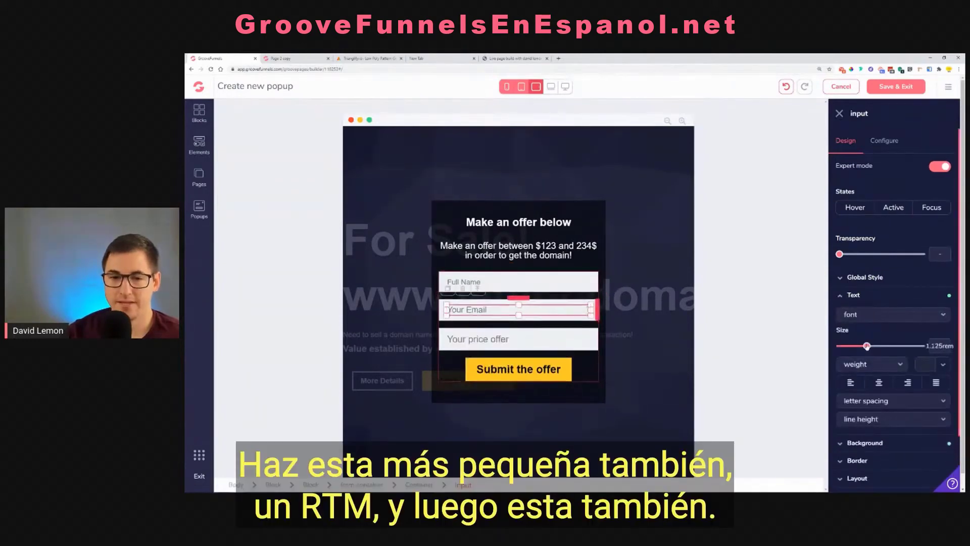
pyautogui.click(538, 344)
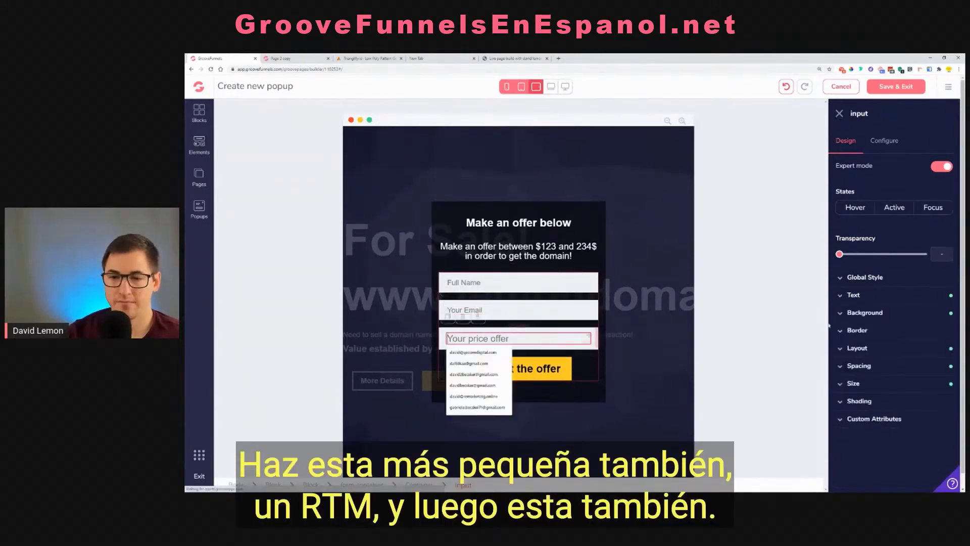
pyautogui.click(873, 295)
pyautogui.moveTo(873, 346); pyautogui.dragTo(859, 347)
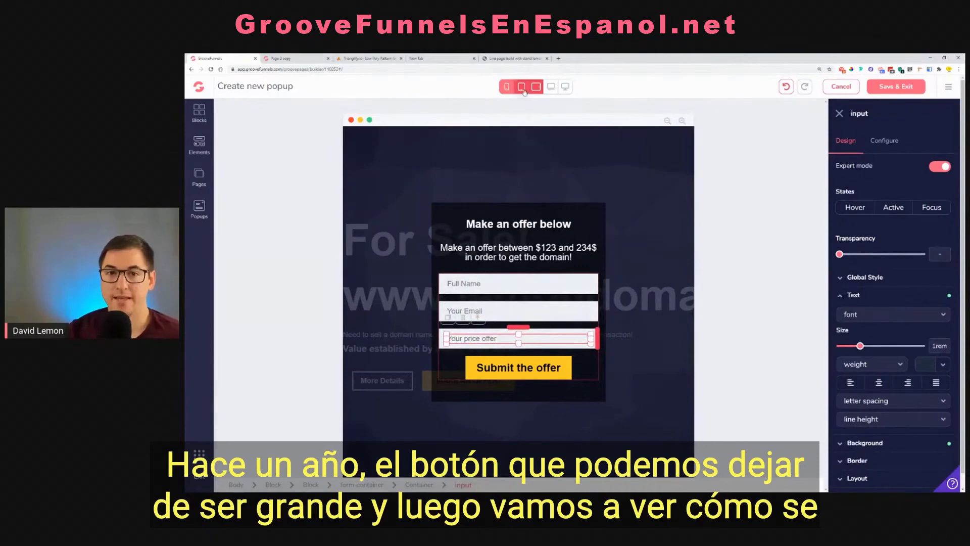
# Check the popup at the phone, tablet, laptop and desktop sizes, and save and exit the popup editor
pyautogui.click(521, 87)
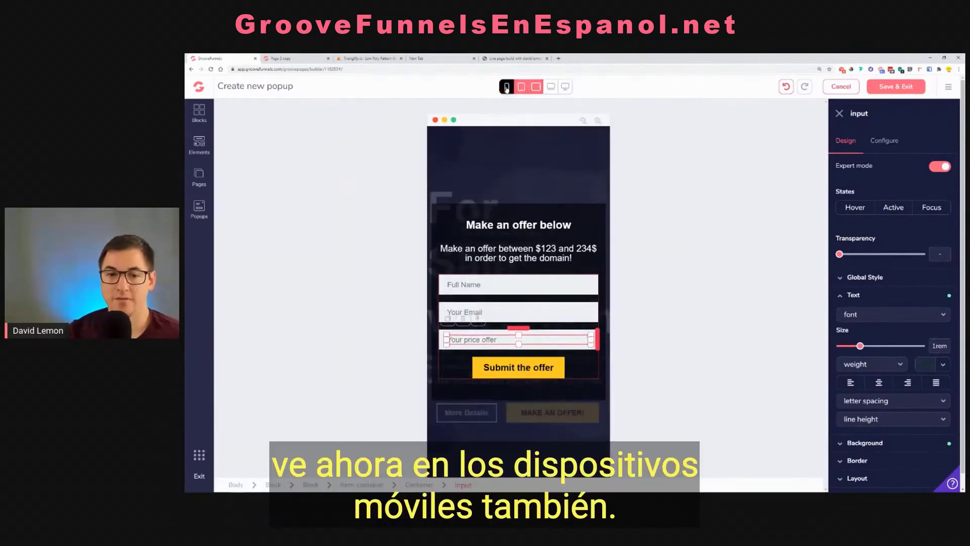
pyautogui.click(522, 88)
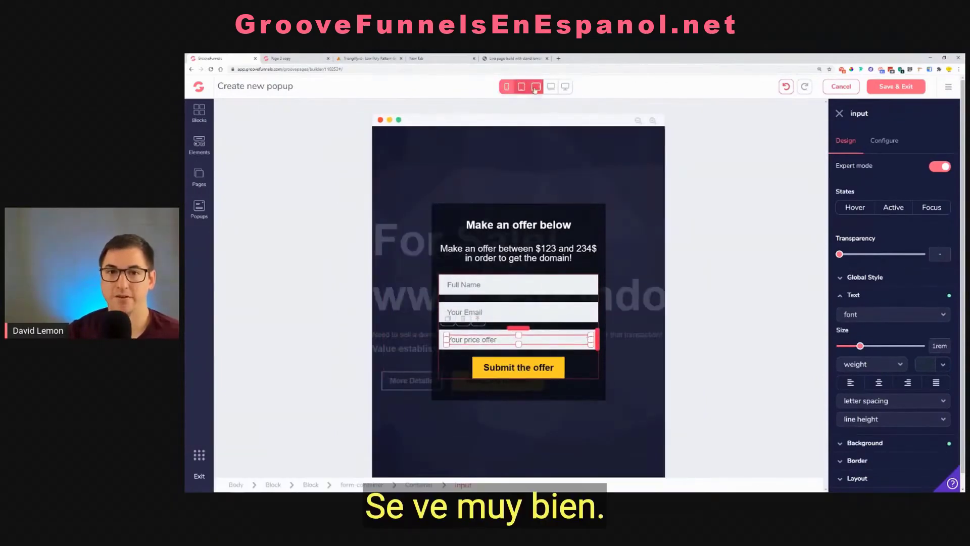
pyautogui.click(536, 87)
pyautogui.click(551, 88)
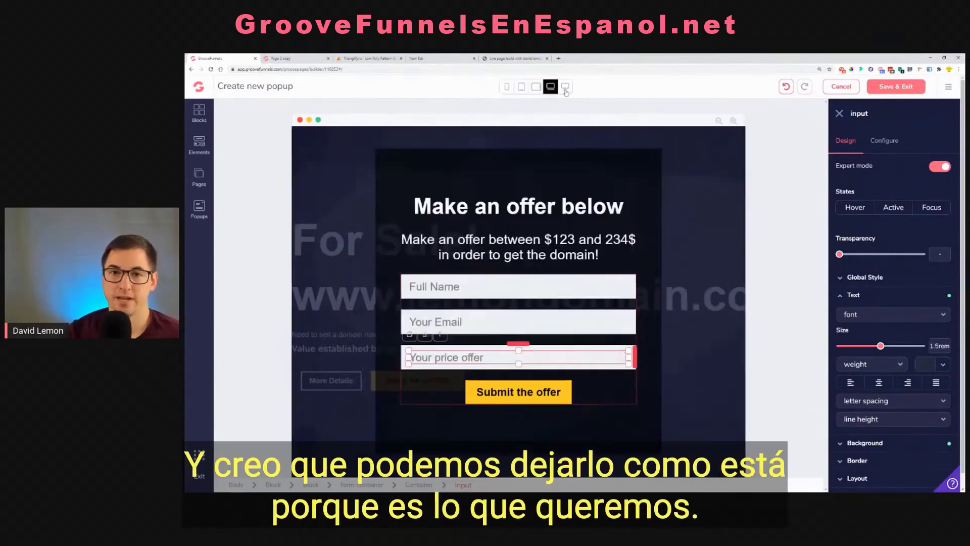
pyautogui.click(566, 87)
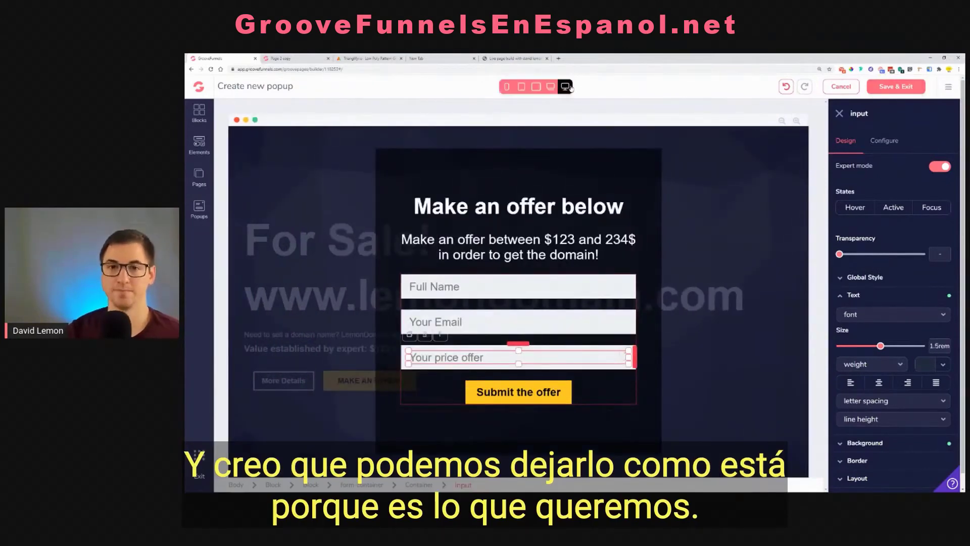
pyautogui.click(900, 88)
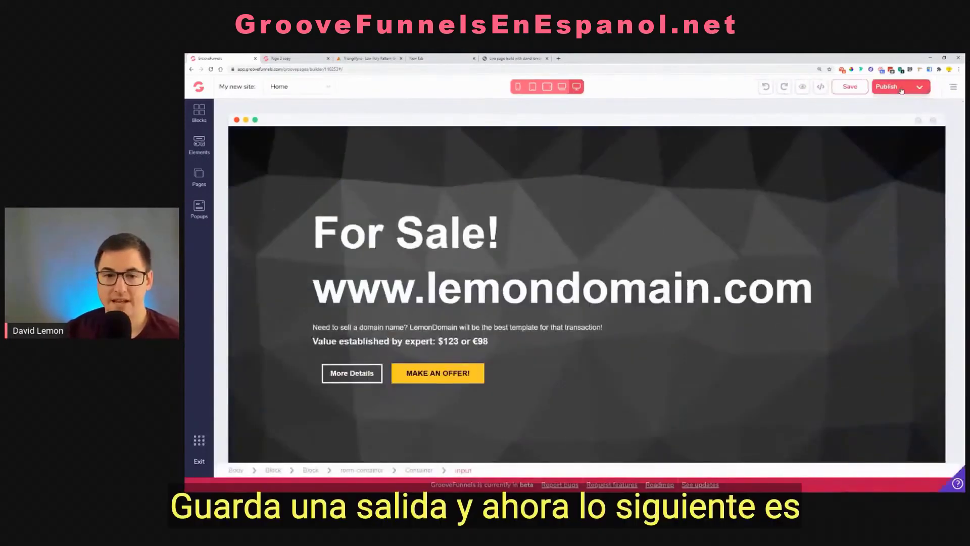
# Link the MAKE AN OFFER! button to the Domain Offer popup, update the button and save the page
pyautogui.click(431, 375)
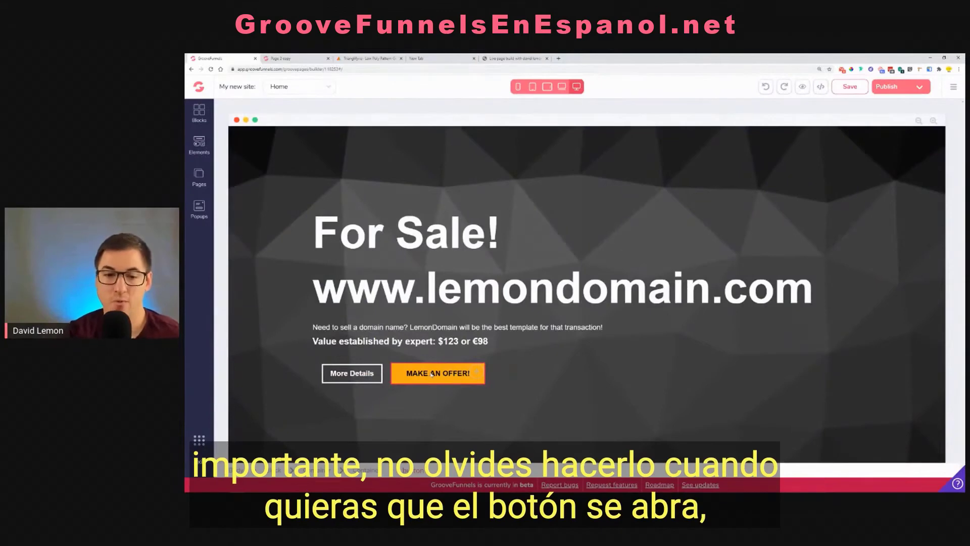
pyautogui.click(431, 375)
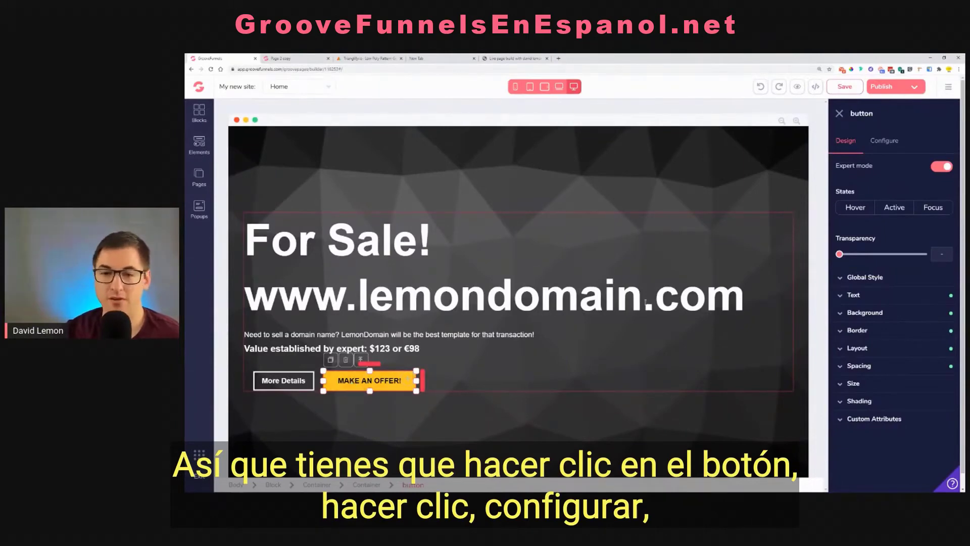
pyautogui.click(892, 150)
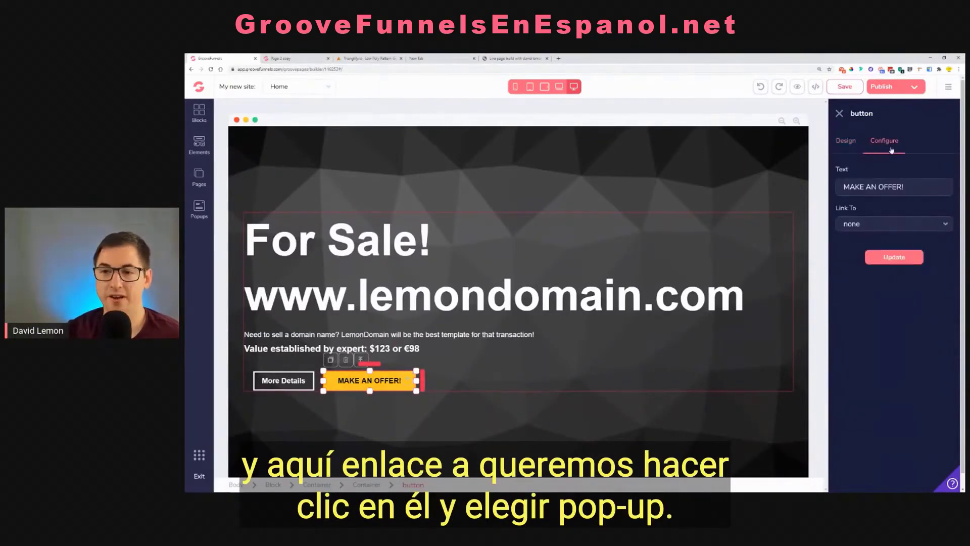
pyautogui.click(862, 225)
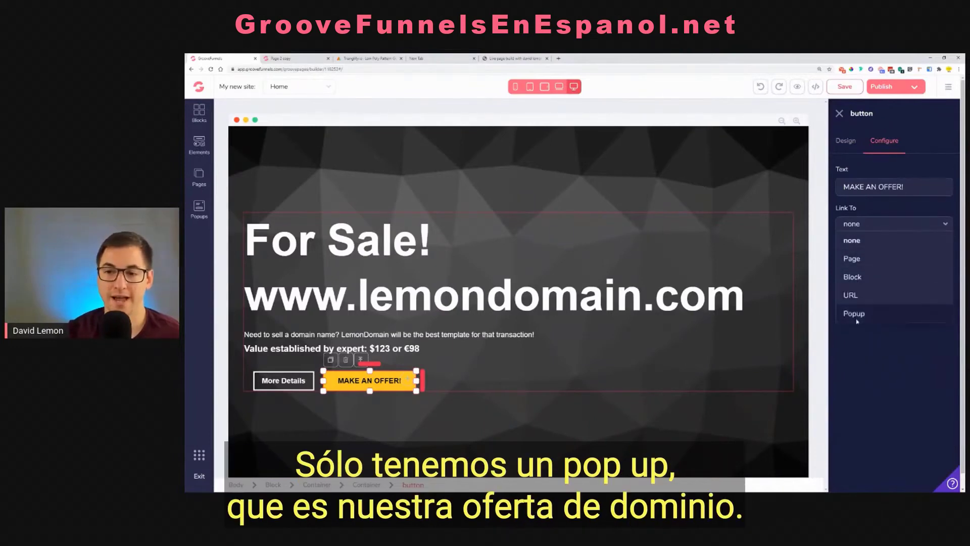
pyautogui.click(855, 313)
pyautogui.click(877, 260)
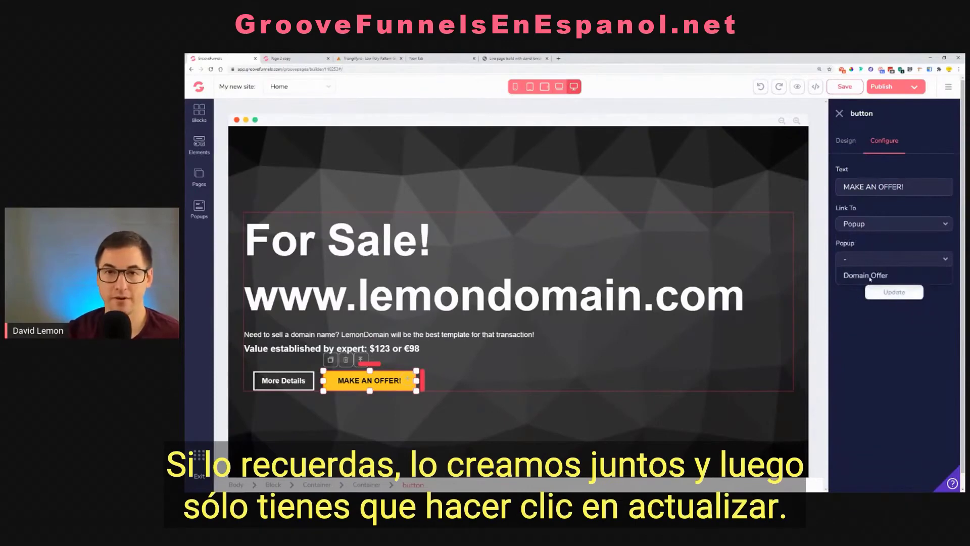
pyautogui.click(871, 276)
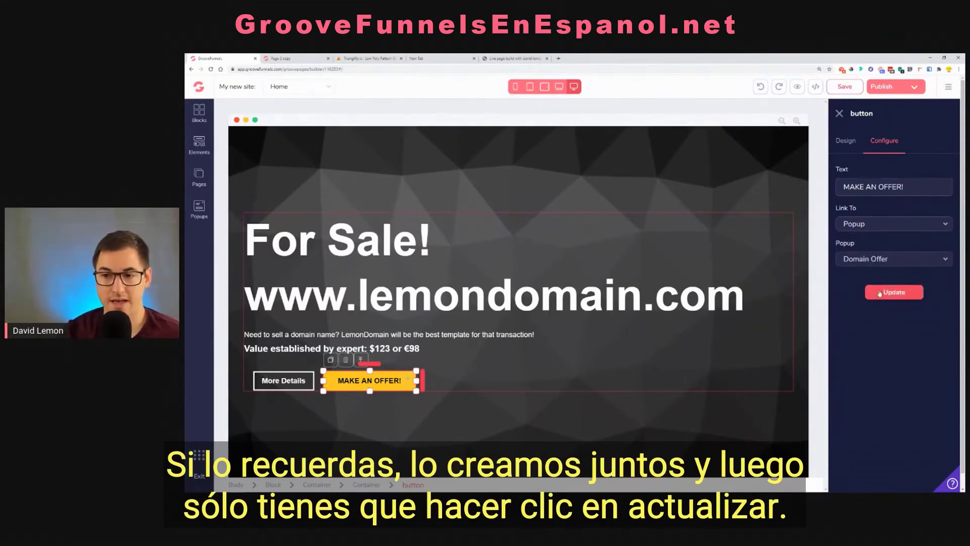
pyautogui.click(880, 293)
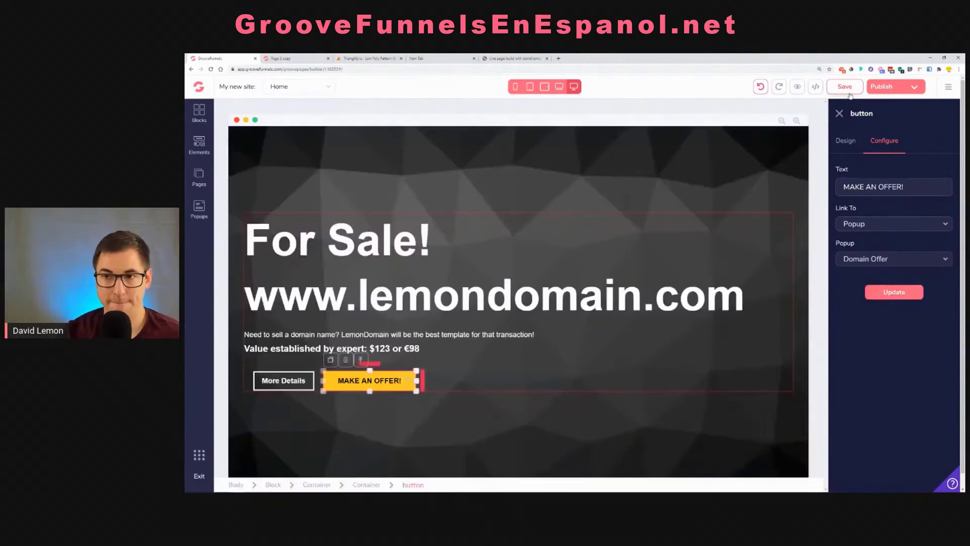
pyautogui.click(849, 91)
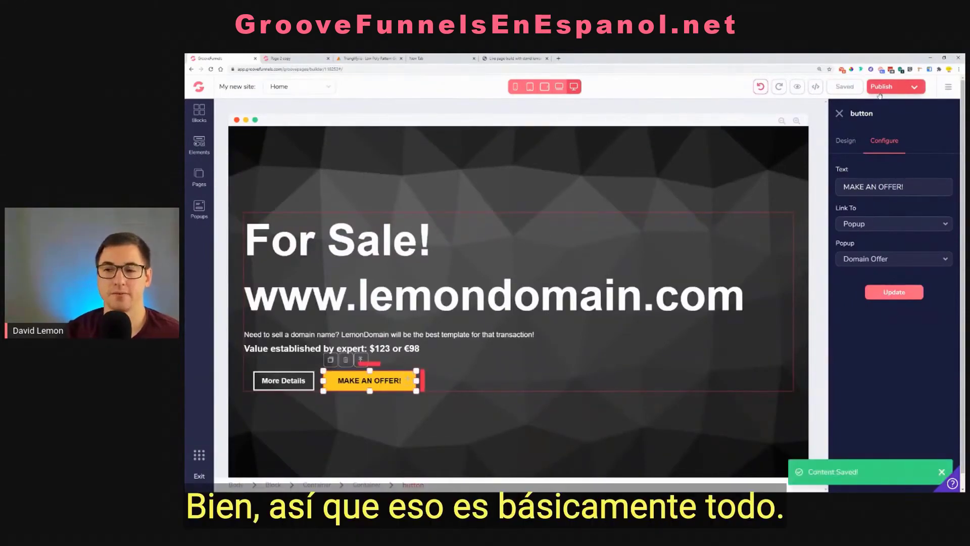
# Preview the page and test the MAKE AN OFFER! button, trying the popup's three form fields before closing it
pyautogui.click(798, 89)
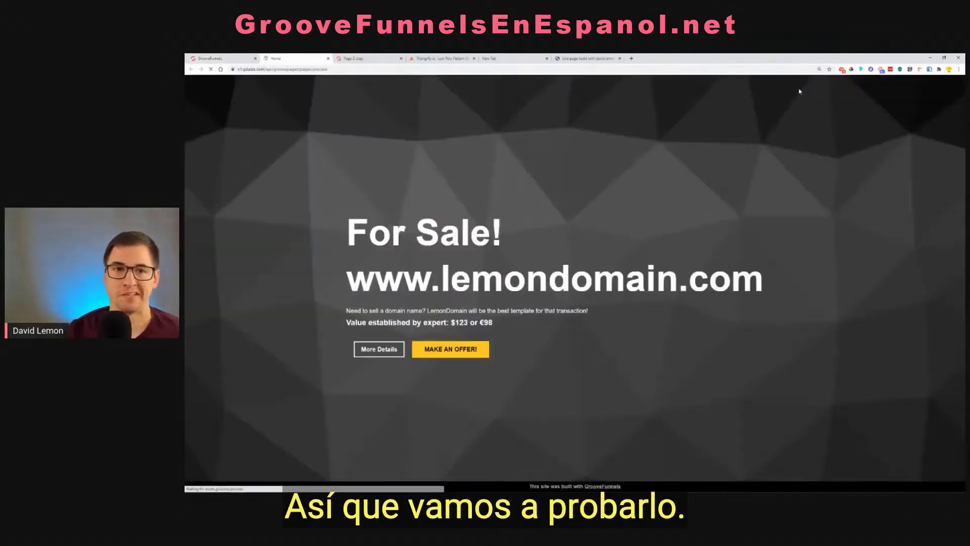
pyautogui.click(464, 351)
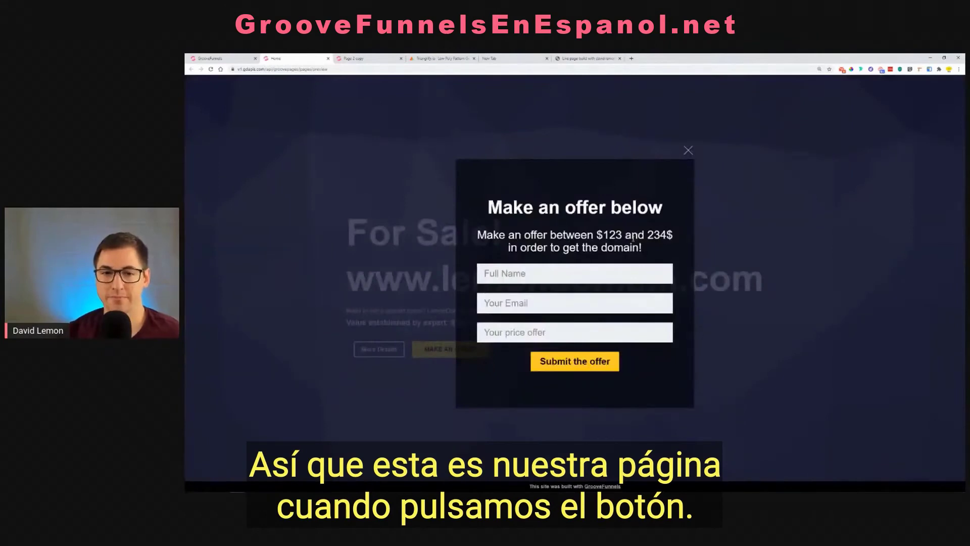
pyautogui.click(537, 274)
pyautogui.click(539, 303)
pyautogui.click(541, 332)
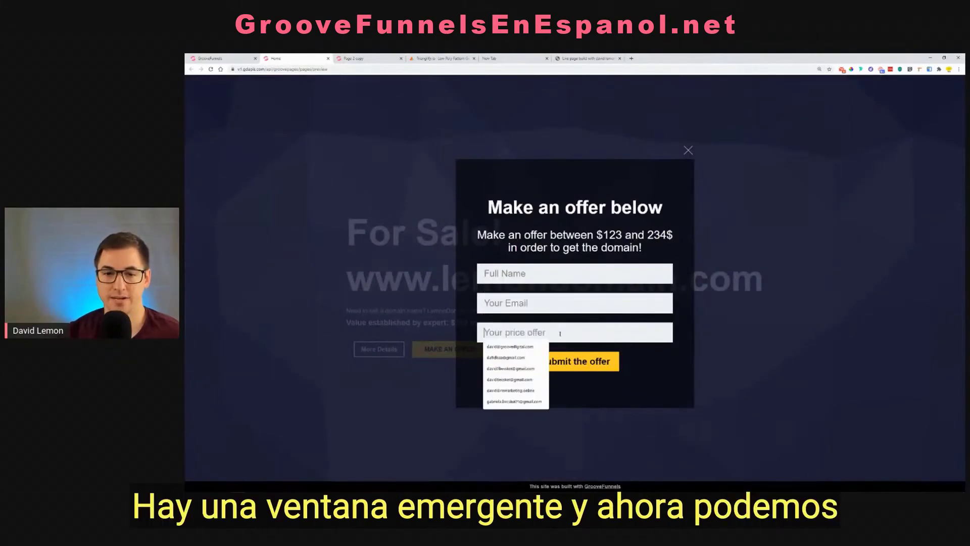
pyautogui.click(576, 378)
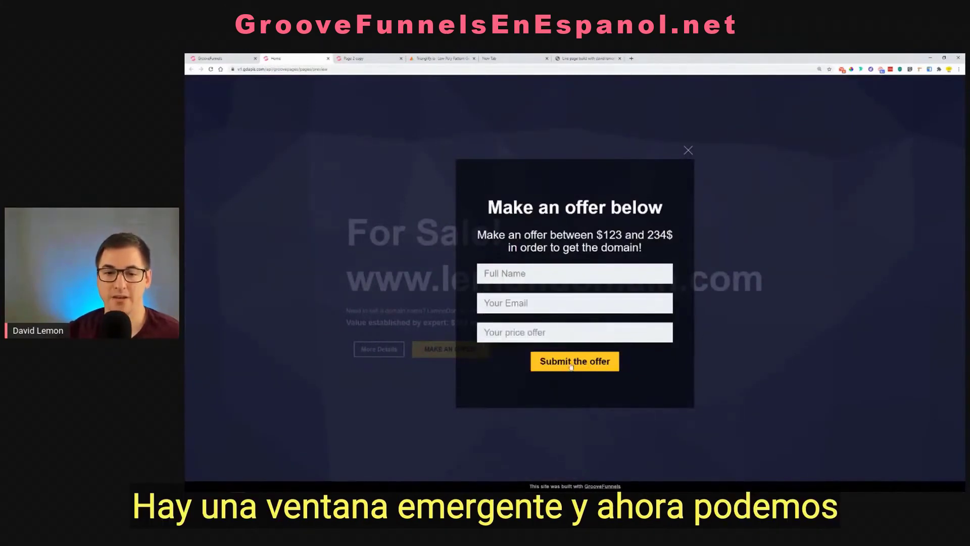
pyautogui.click(688, 151)
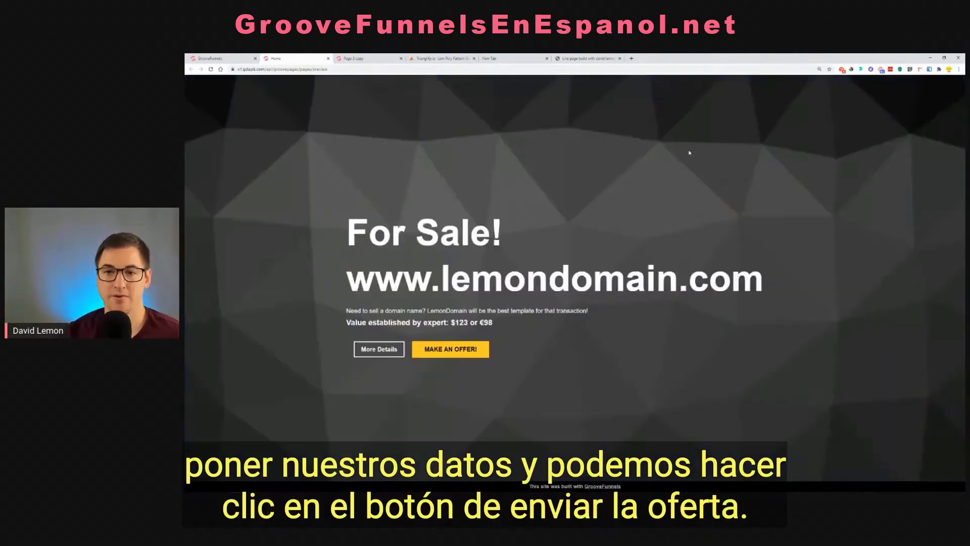
# Return from the preview to the page editor and open the Domain Offer popup for editing
pyautogui.click(223, 58)
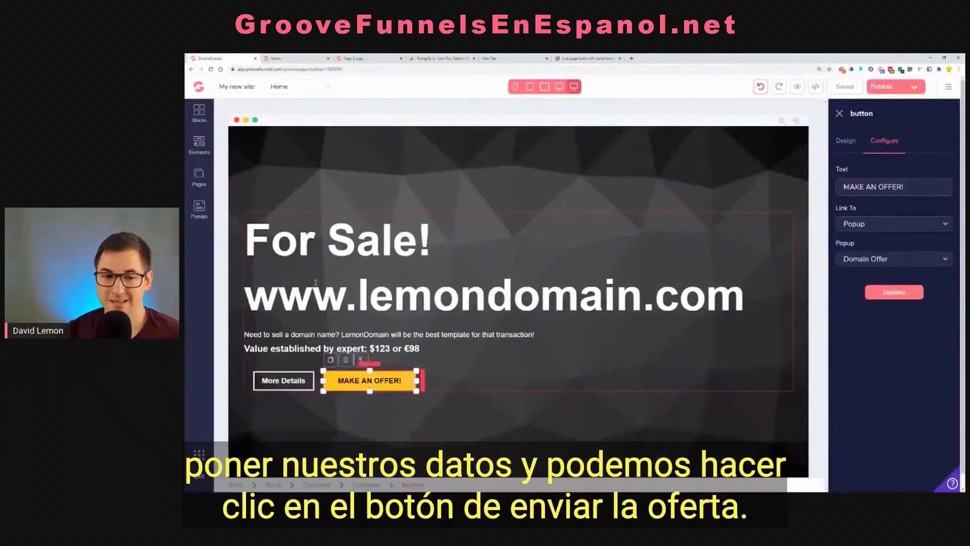
pyautogui.click(199, 207)
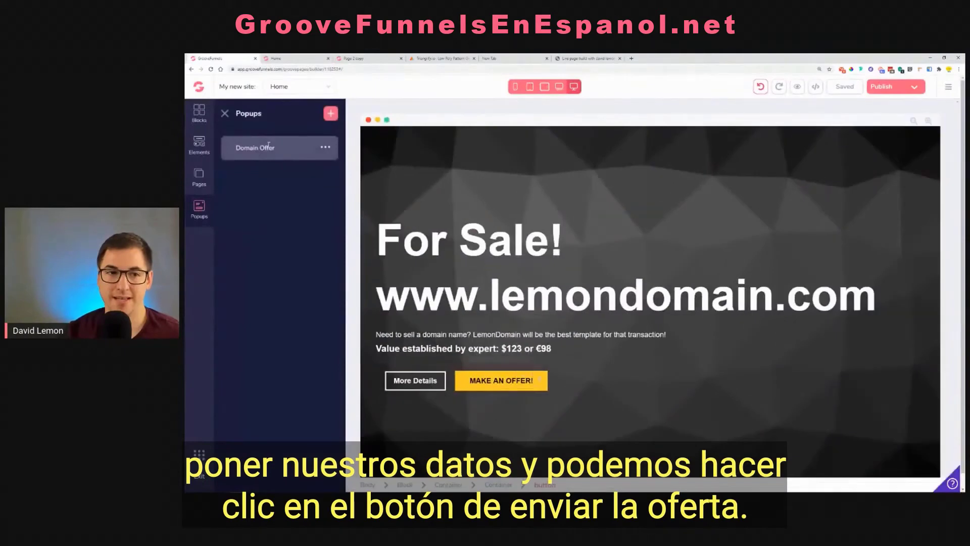
pyautogui.click(268, 146)
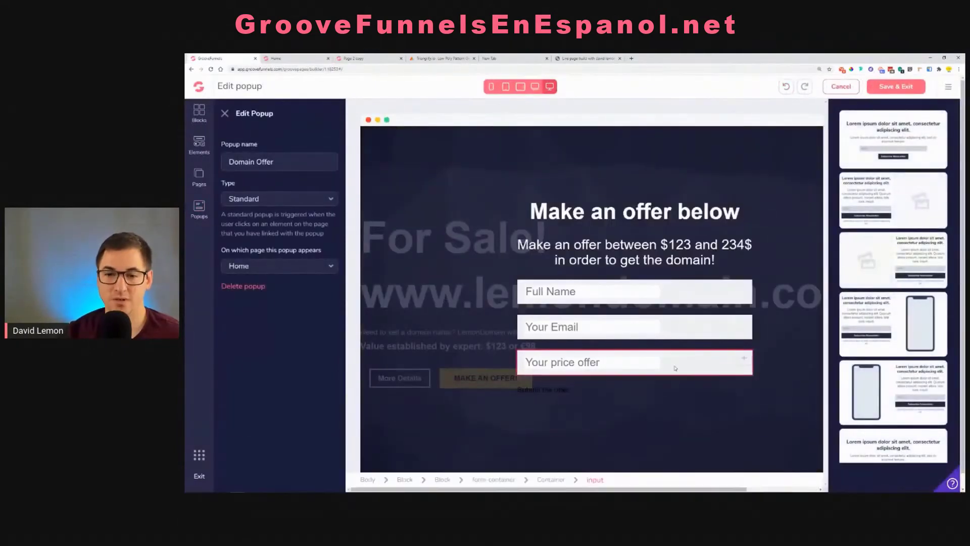
# Clear the background color of the Your price offer field and reapply the light gray #F0F2F4
pyautogui.click(585, 363)
pyautogui.click(865, 312)
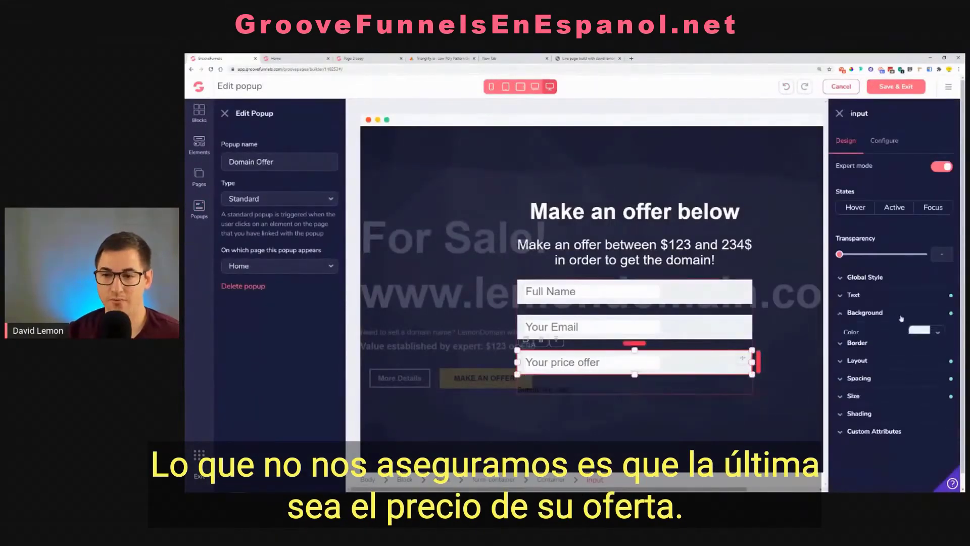
pyautogui.click(935, 333)
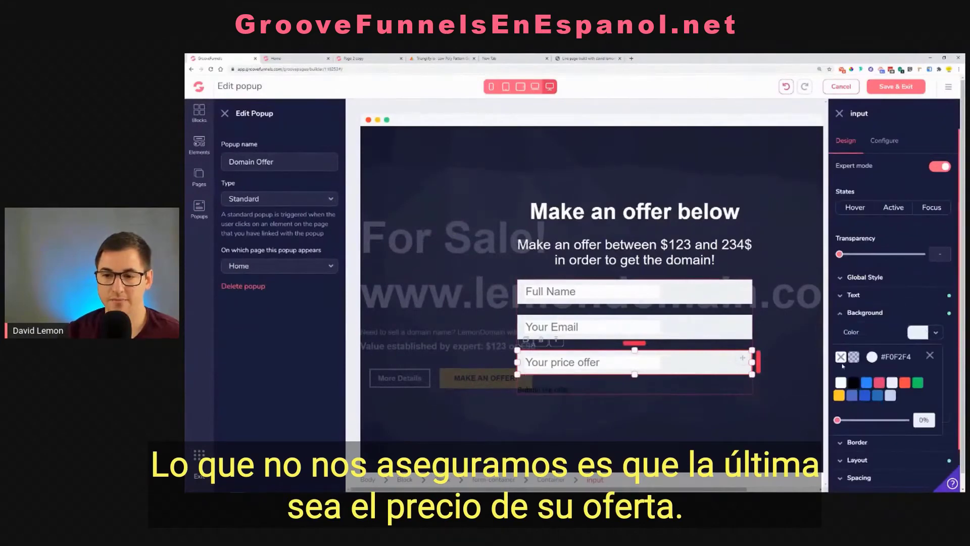
pyautogui.click(841, 357)
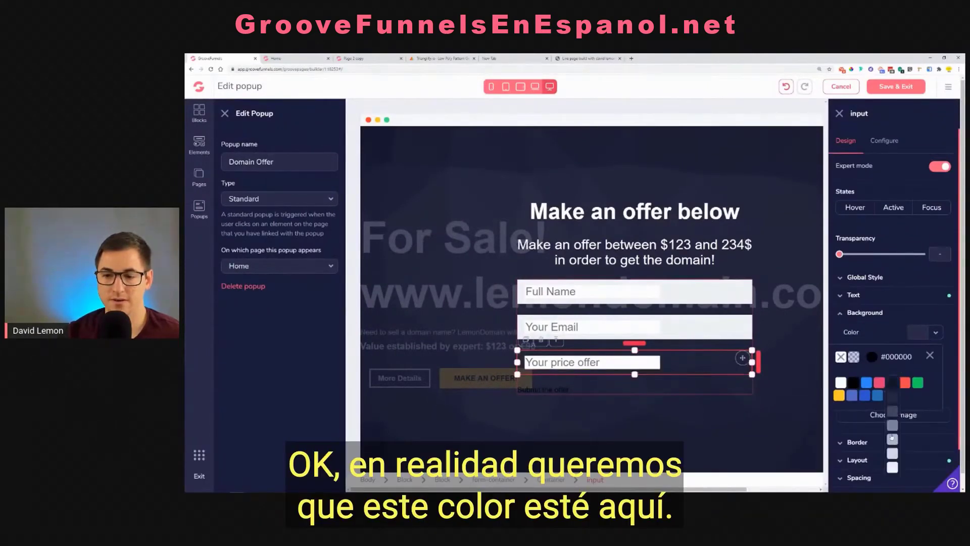
pyautogui.click(892, 382)
pyautogui.click(576, 361)
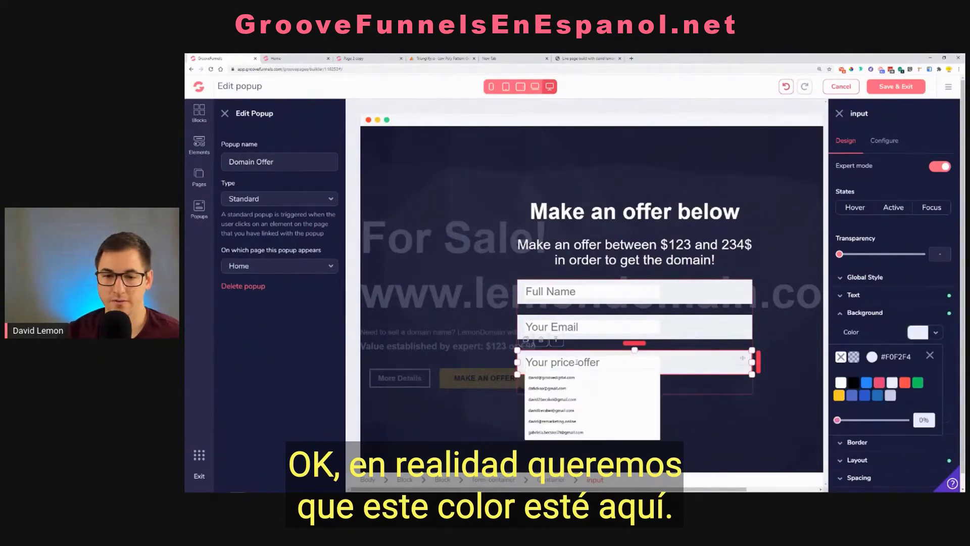
pyautogui.click(859, 294)
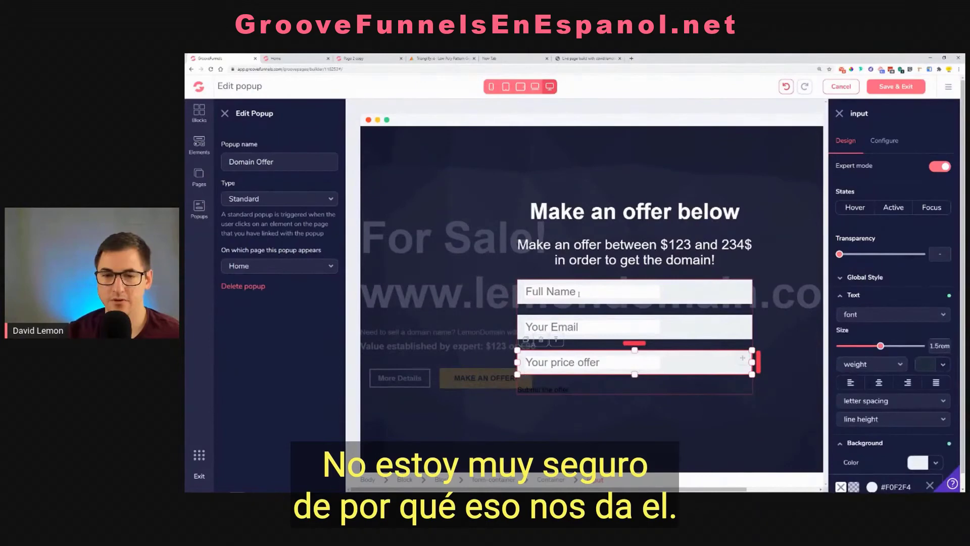
# Set the background of the popup's form block to black #000000 with 60% transparency
pyautogui.click(511, 208)
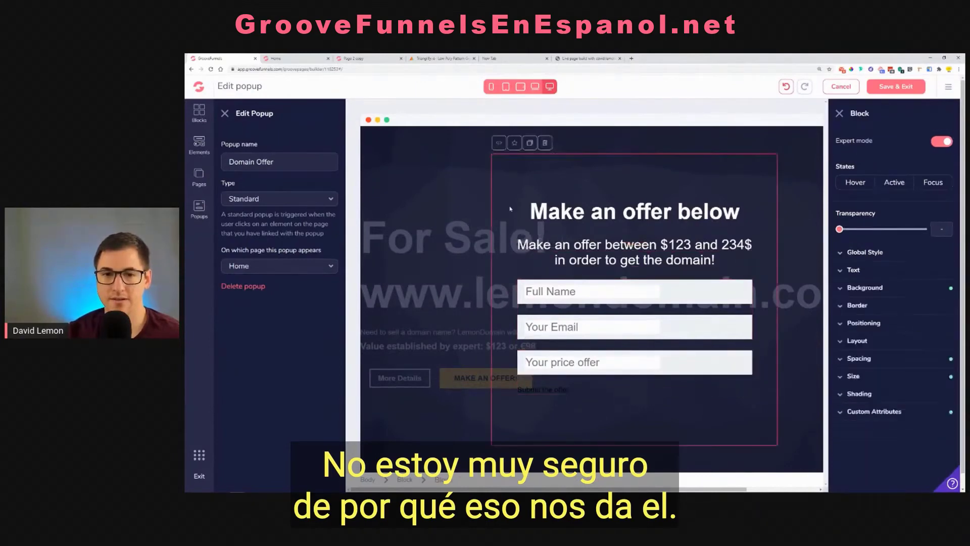
pyautogui.click(225, 114)
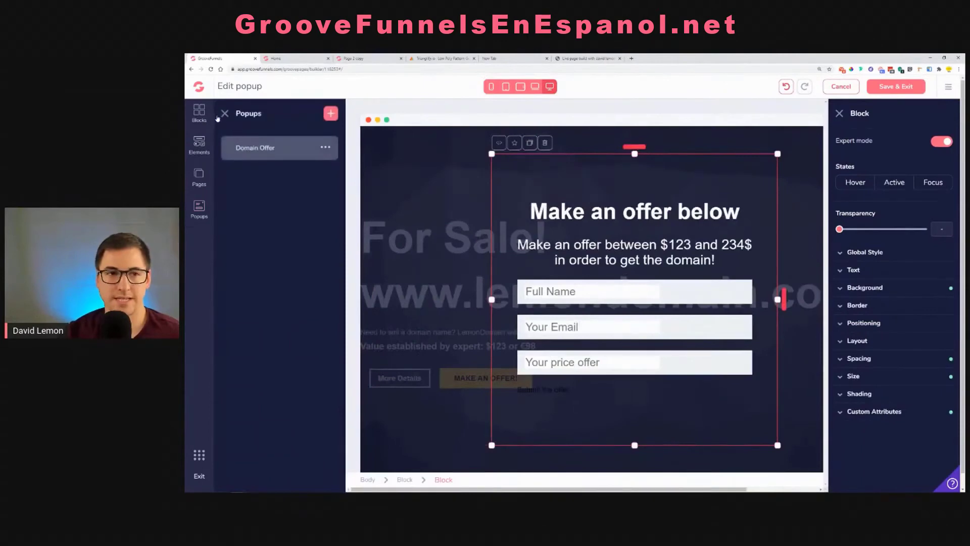
pyautogui.click(219, 119)
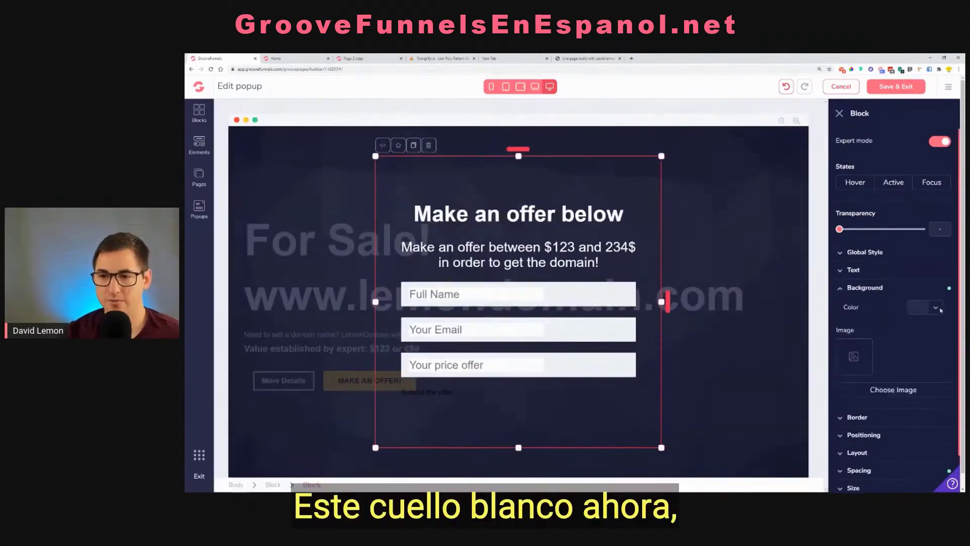
pyautogui.click(919, 307)
pyautogui.click(854, 358)
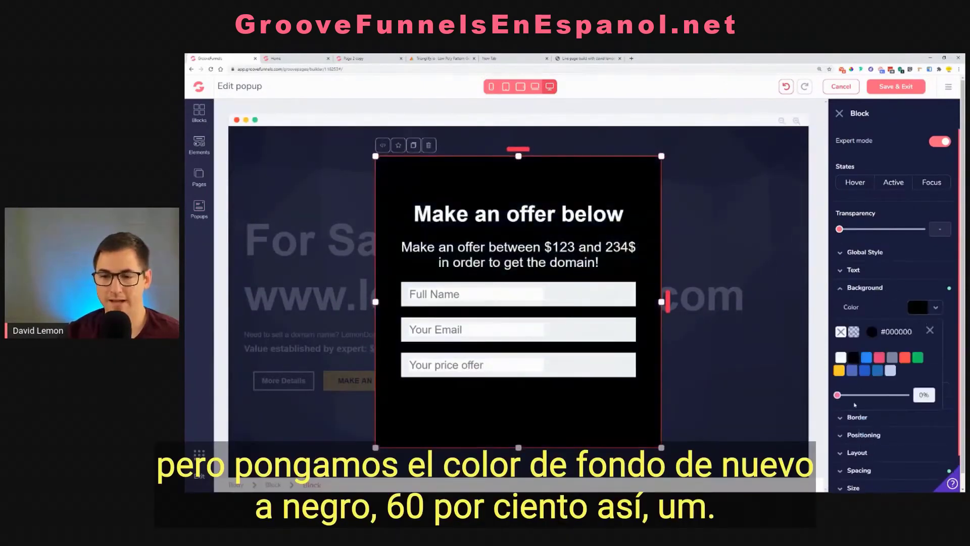
pyautogui.moveTo(838, 396); pyautogui.dragTo(879, 396)
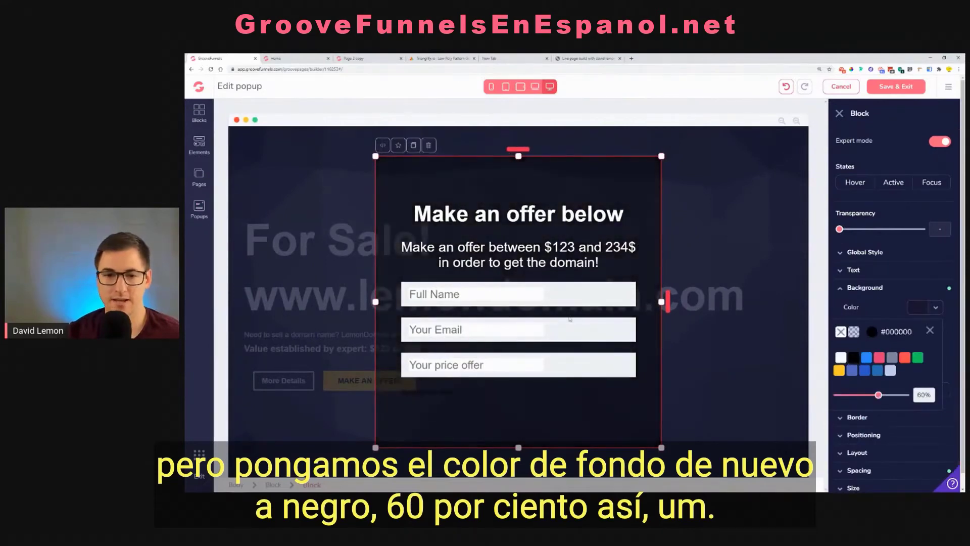
# Clear the background color of the Full Name field and reapply the light gray #F0F2F4
pyautogui.click(516, 295)
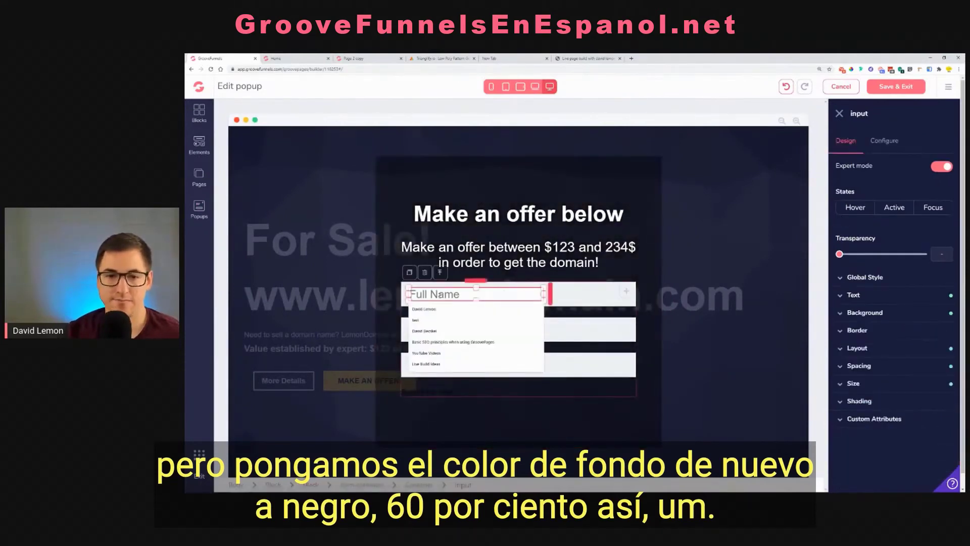
pyautogui.click(865, 312)
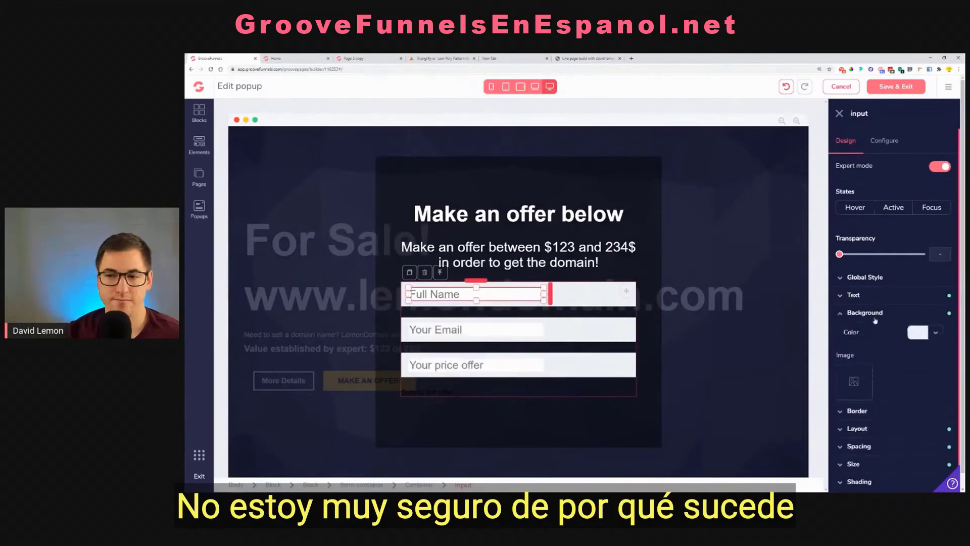
pyautogui.click(941, 333)
pyautogui.click(841, 357)
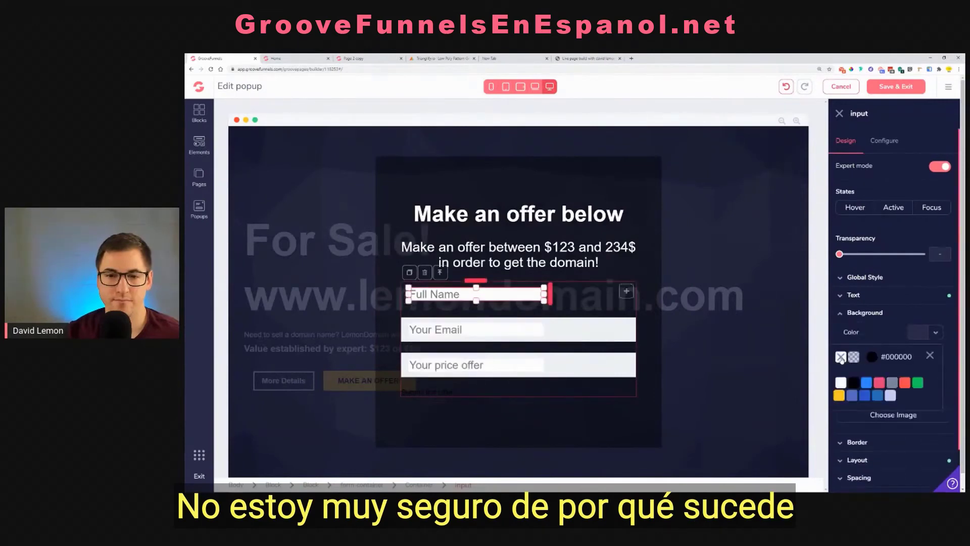
pyautogui.moveTo(892, 385)
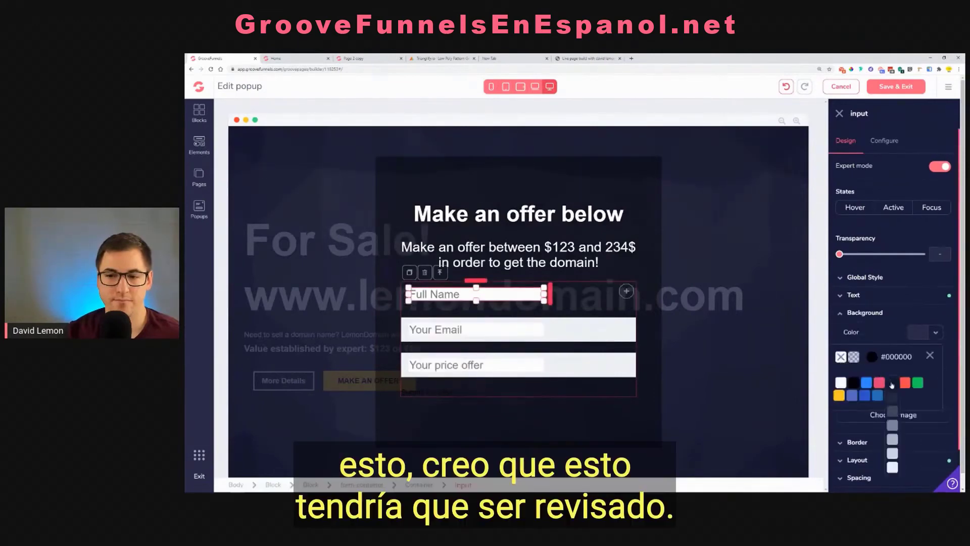
pyautogui.click(893, 467)
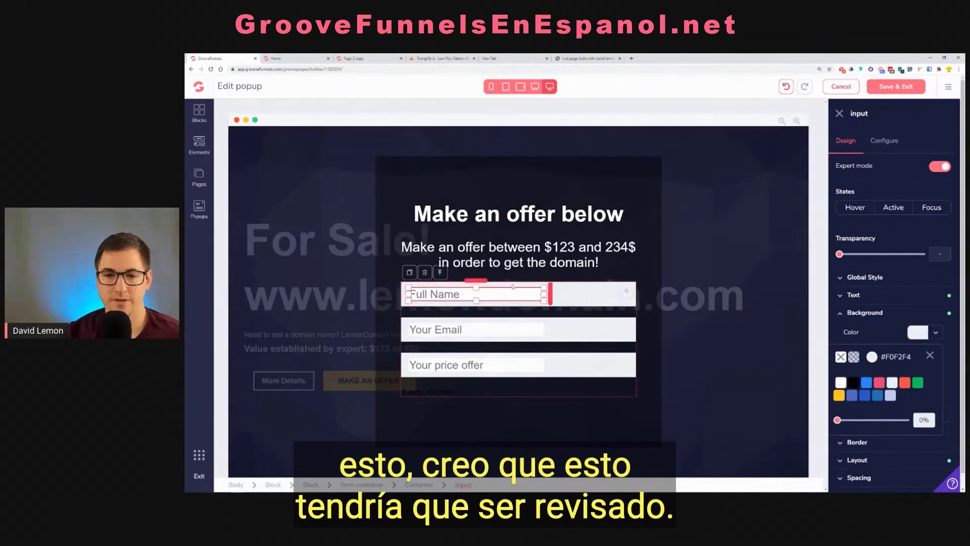
pyautogui.doubleClick(581, 297)
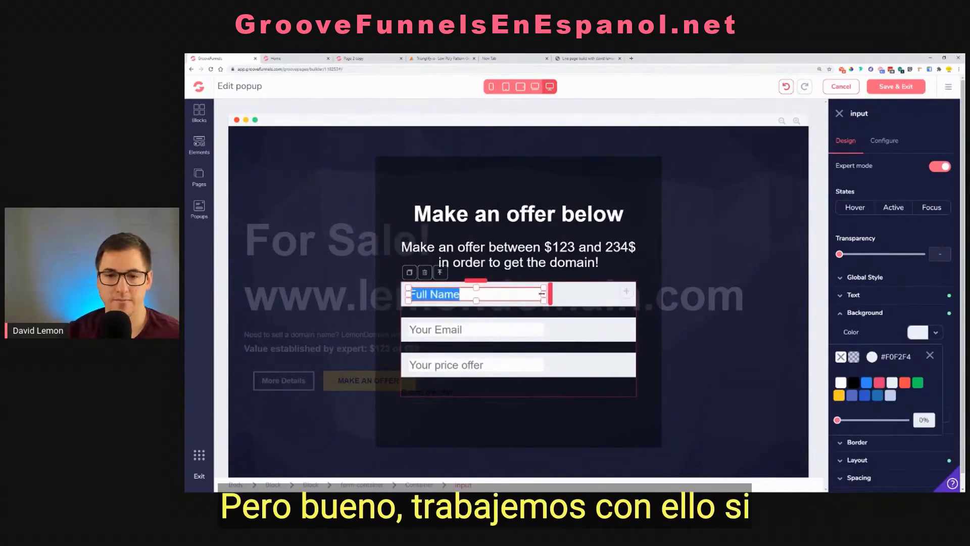
pyautogui.click(562, 292)
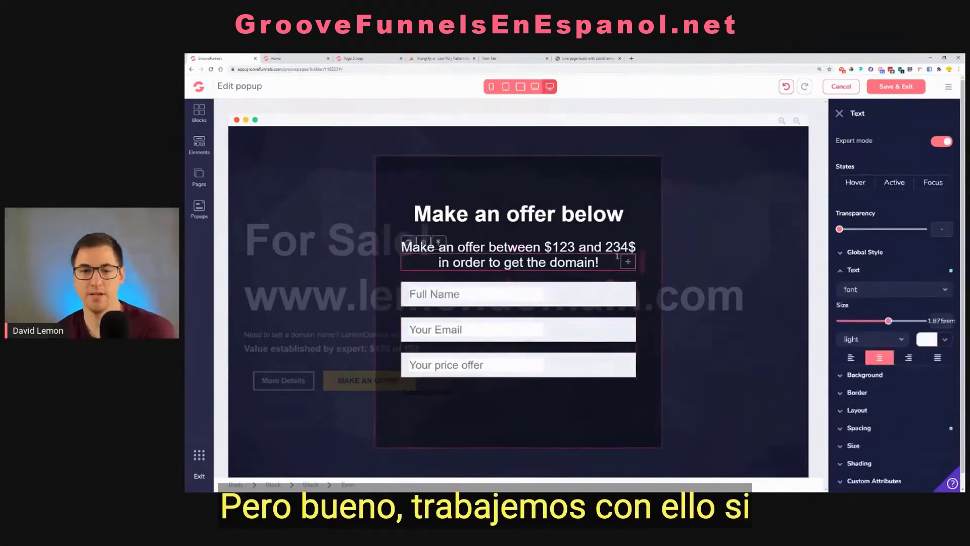
# Set the Your price offer field's input name to price, add validation rules with the text input type, and update it
pyautogui.click(577, 375)
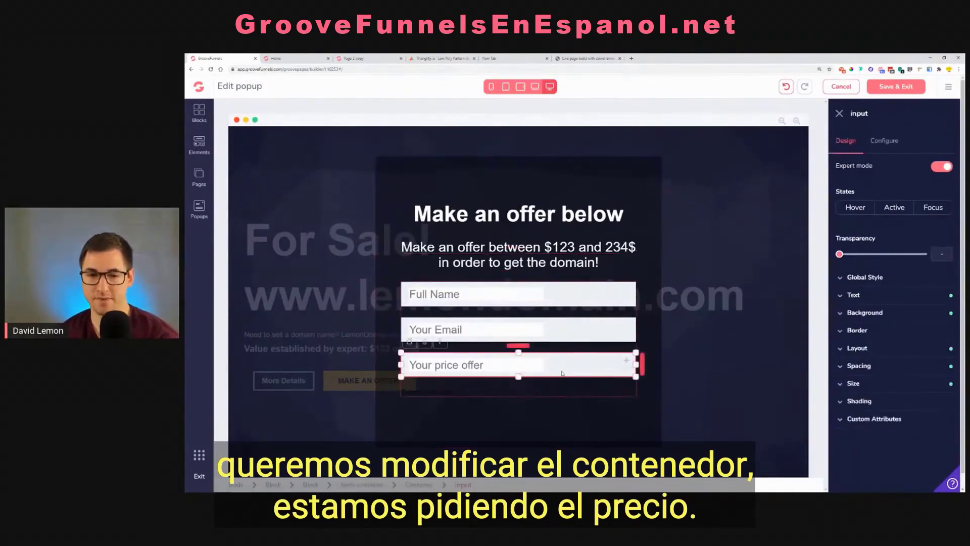
pyautogui.click(879, 151)
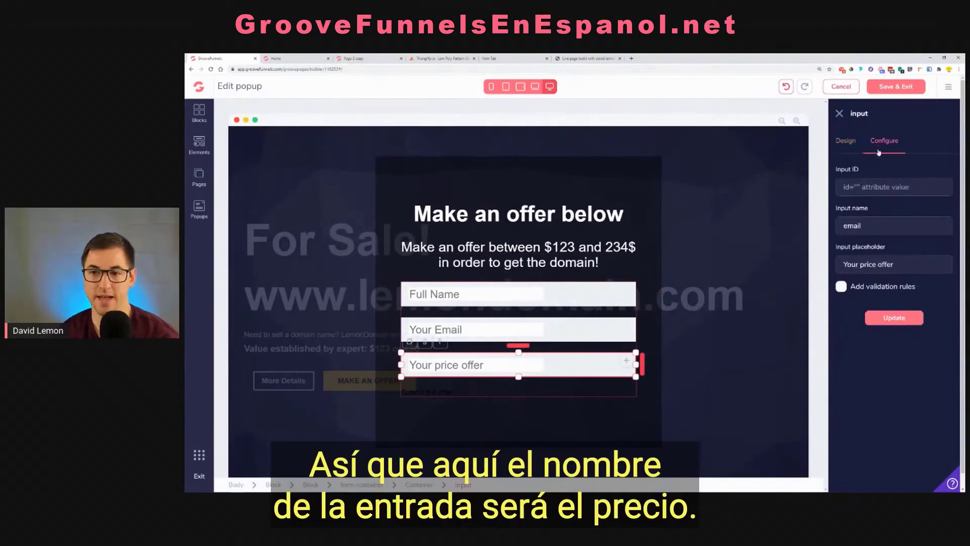
pyautogui.doubleClick(876, 224)
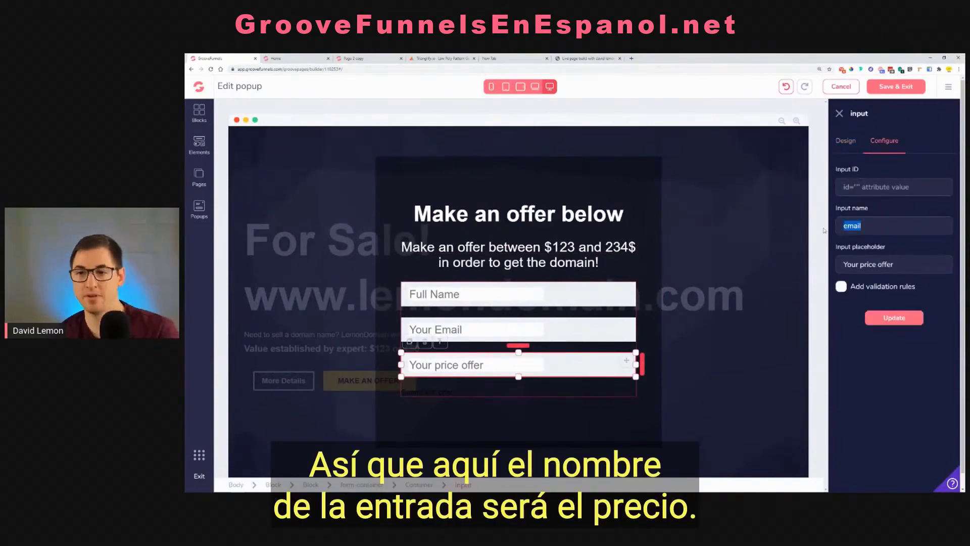
pyautogui.write('price')
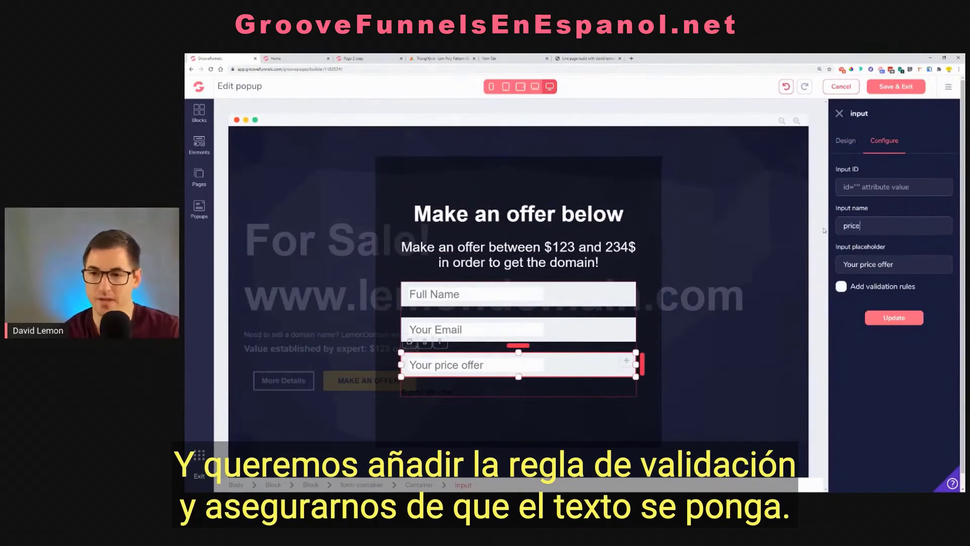
pyautogui.click(842, 287)
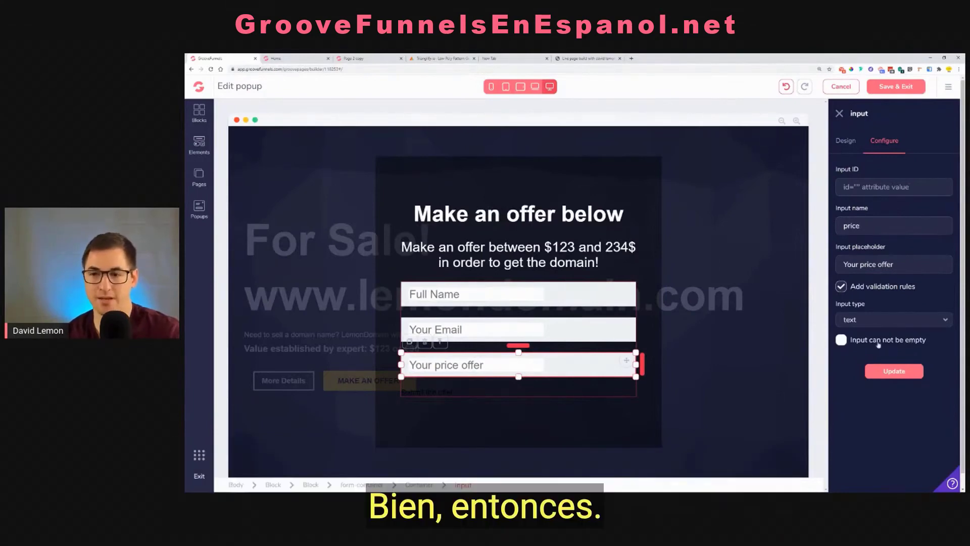
pyautogui.click(893, 372)
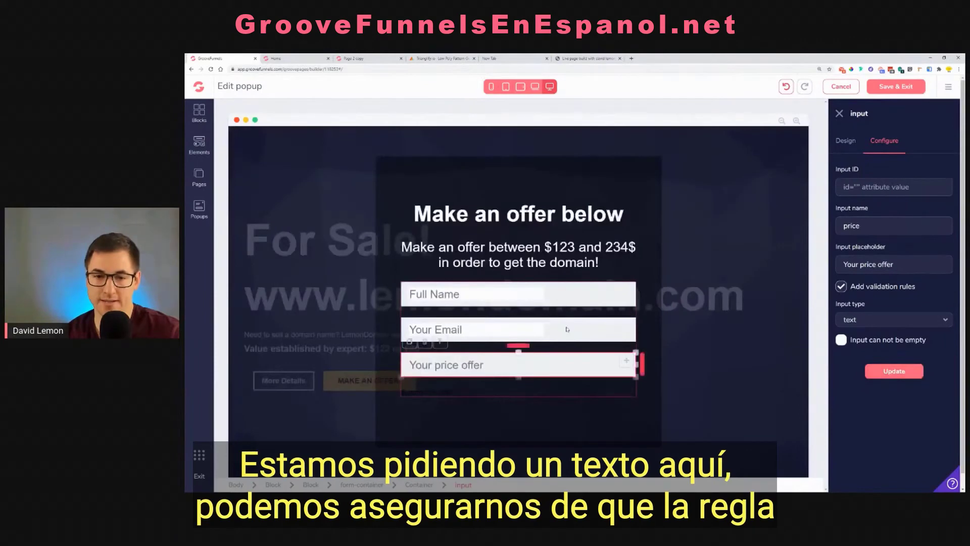
# Add validation rules with the email input type to the Your Email field and update it
pyautogui.click(569, 328)
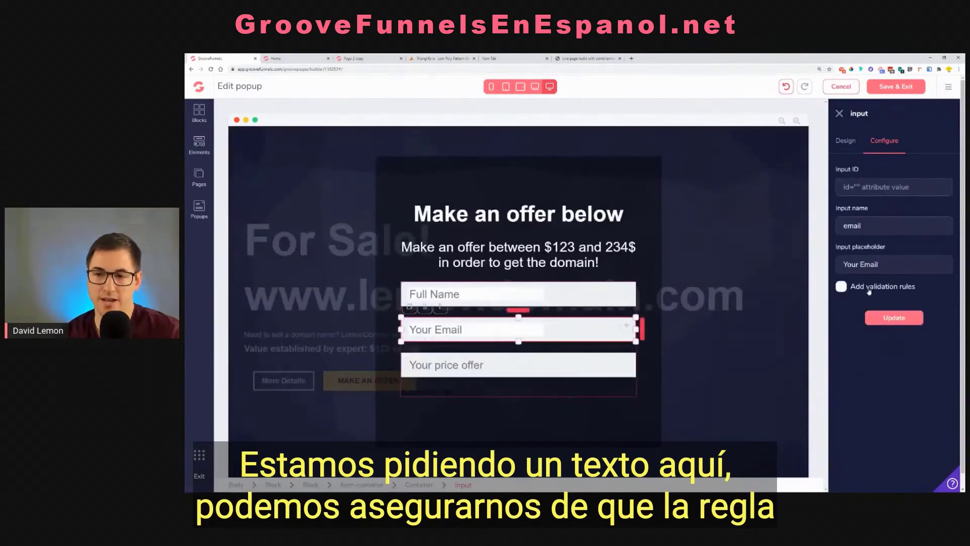
pyautogui.click(869, 288)
pyautogui.click(865, 320)
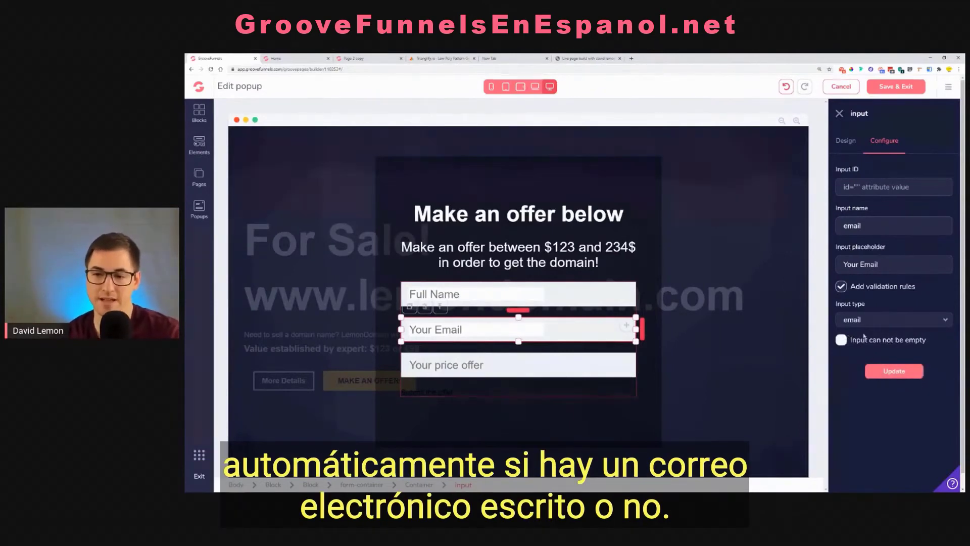
pyautogui.click(894, 371)
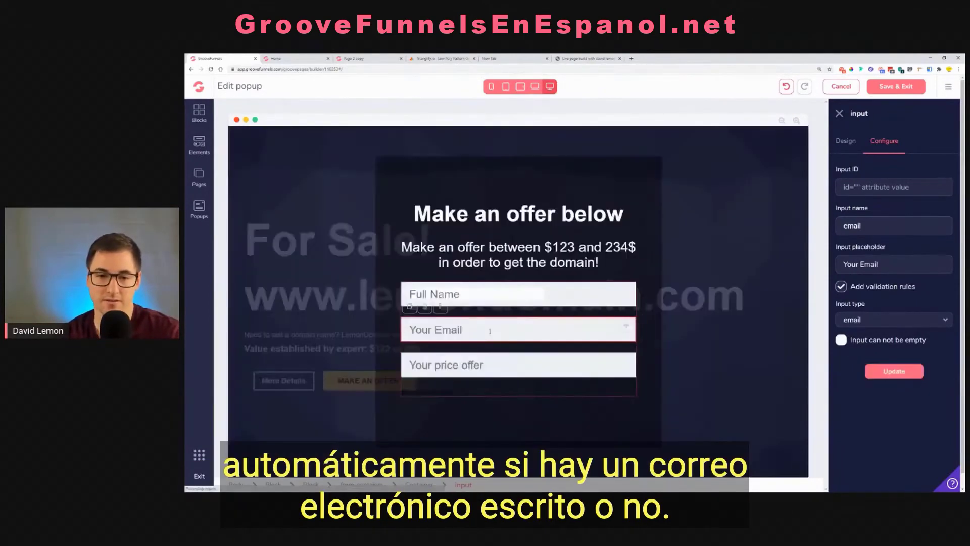
pyautogui.click(490, 331)
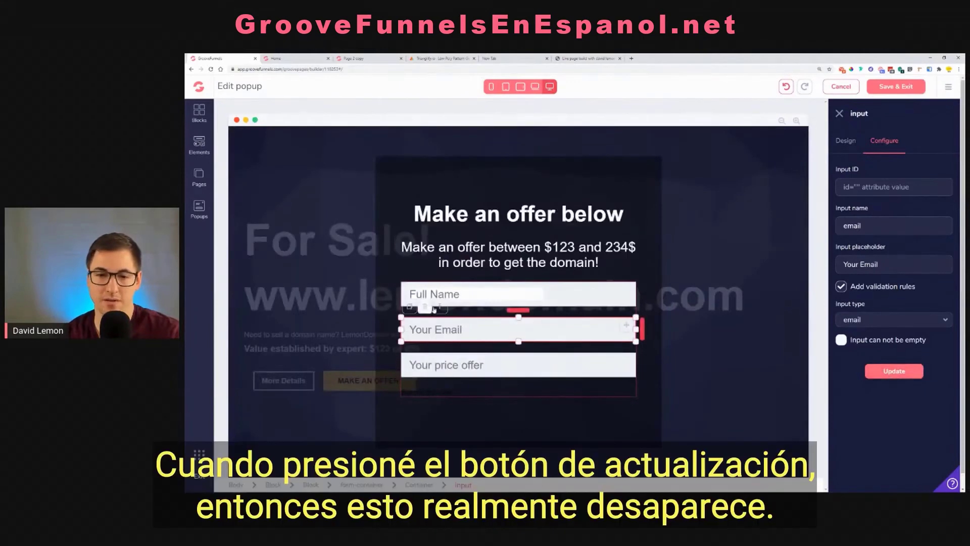
# Add validation rules with the text input type to the Full Name field, and save both the popup and the page
pyautogui.click(580, 299)
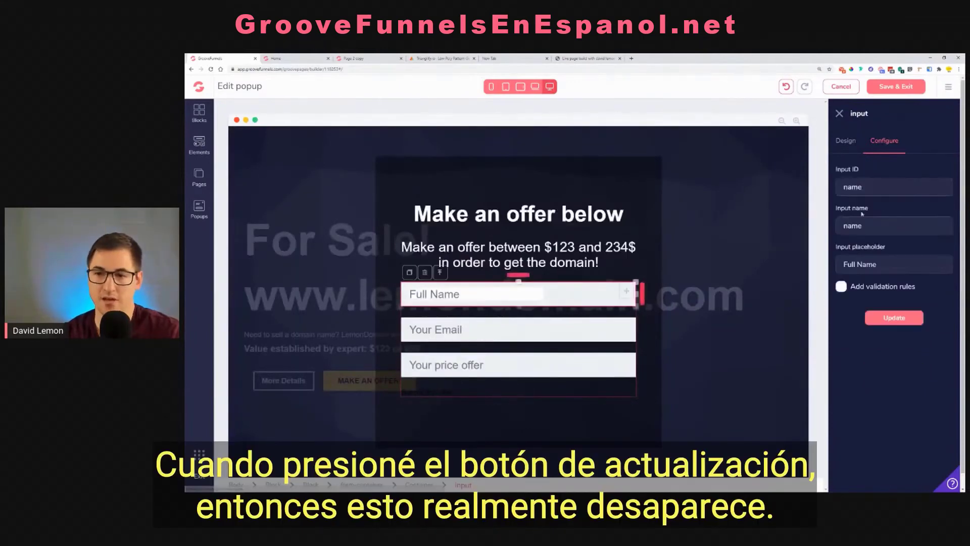
pyautogui.click(863, 292)
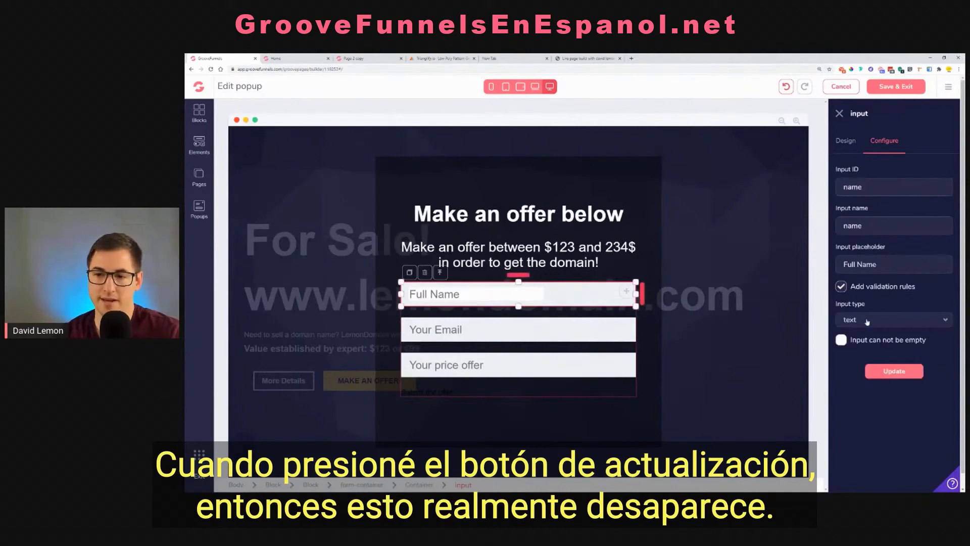
pyautogui.click(867, 372)
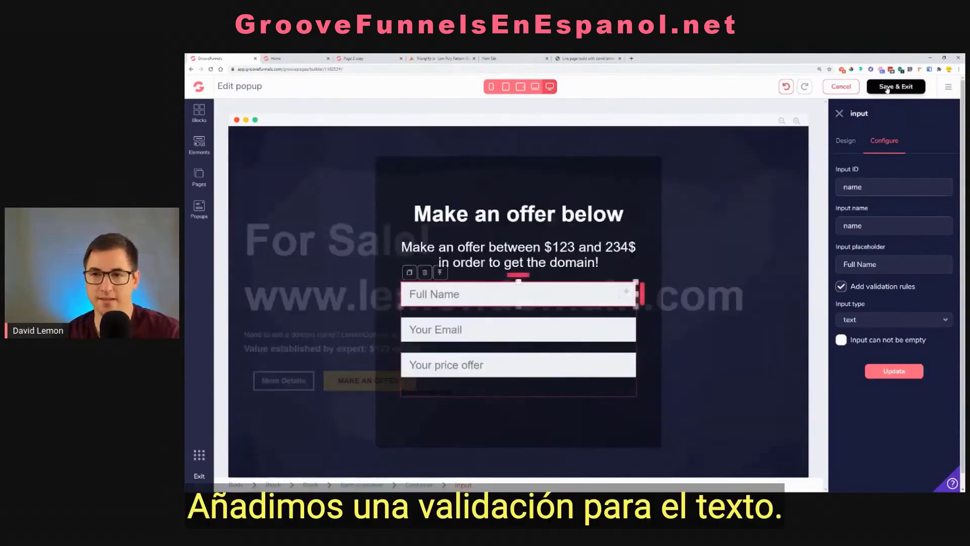
pyautogui.click(888, 87)
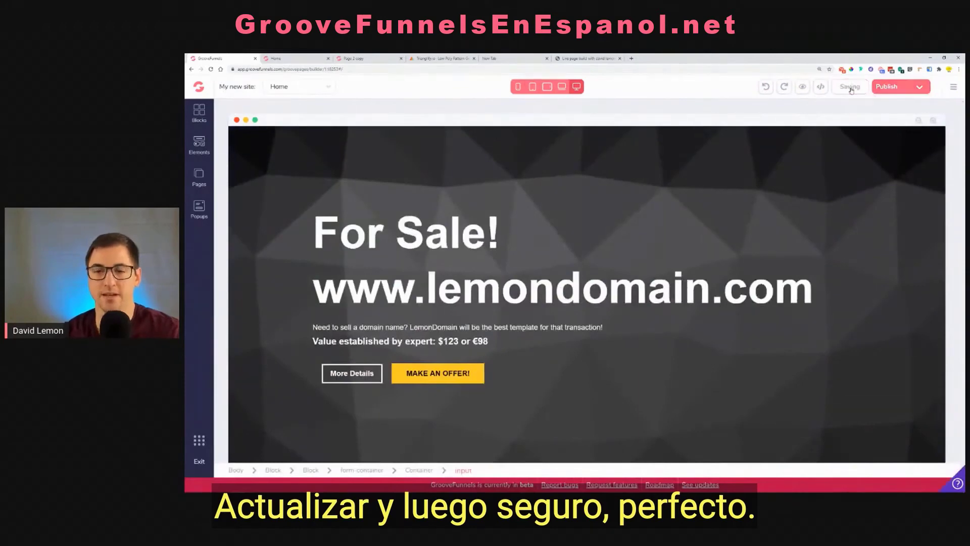
pyautogui.click(851, 87)
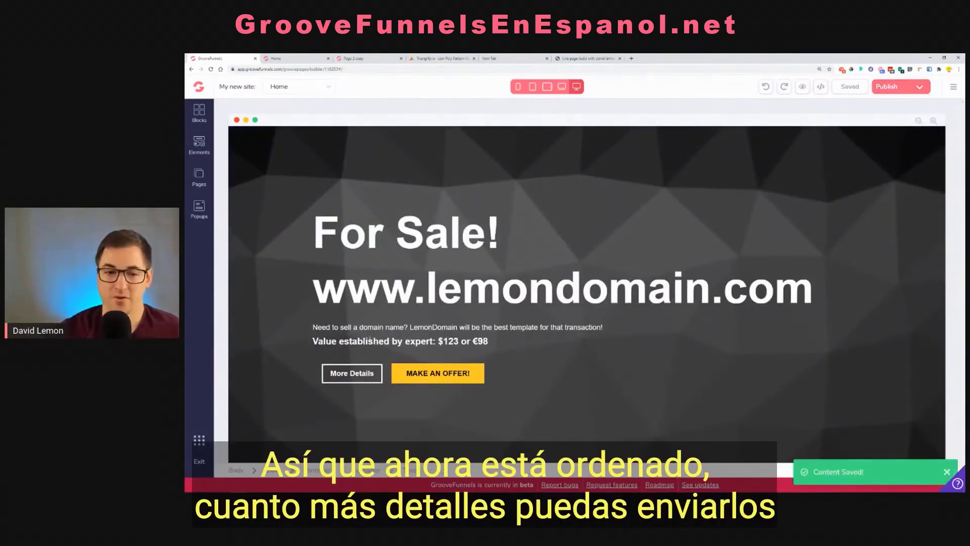
# Shift the More Details button to the container's left edge so it lines up with the text above it
pyautogui.click(345, 378)
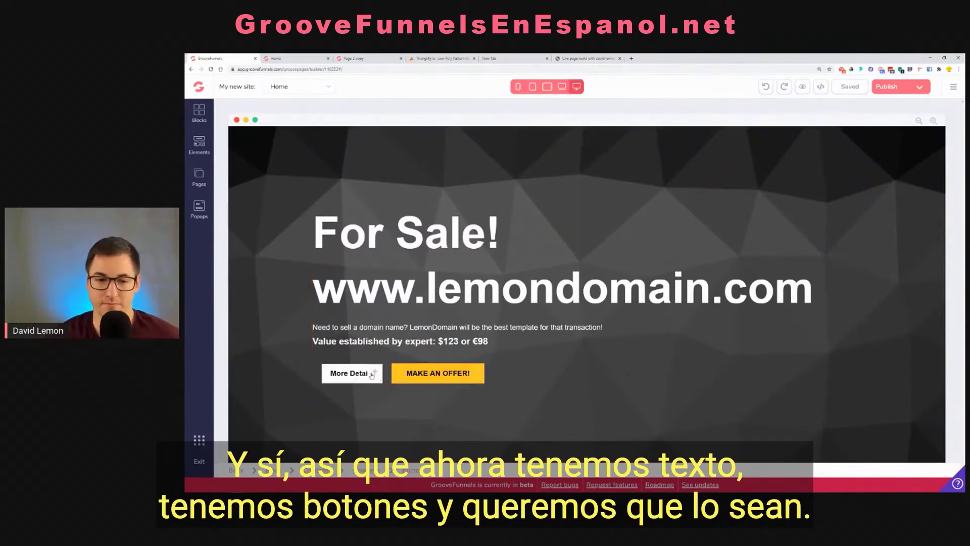
pyautogui.click(388, 377)
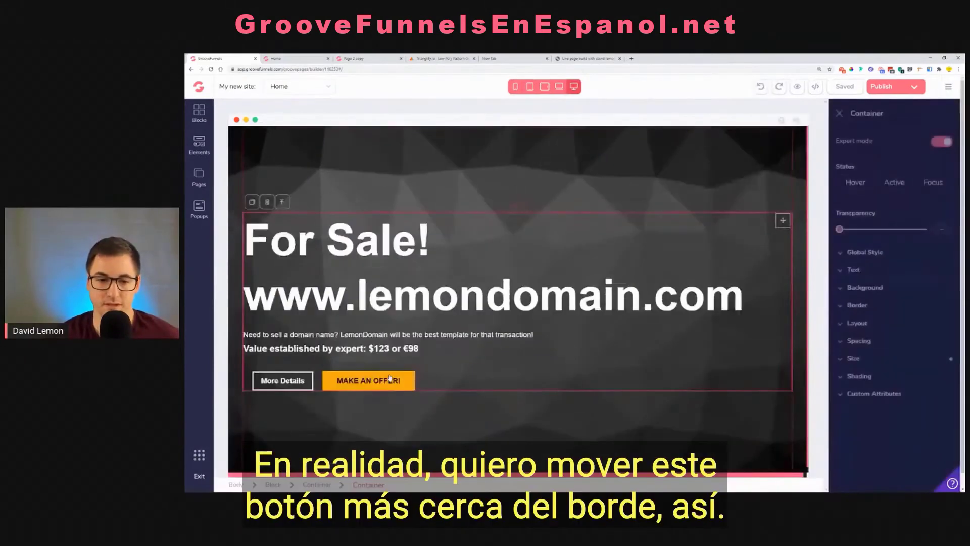
pyautogui.click(268, 383)
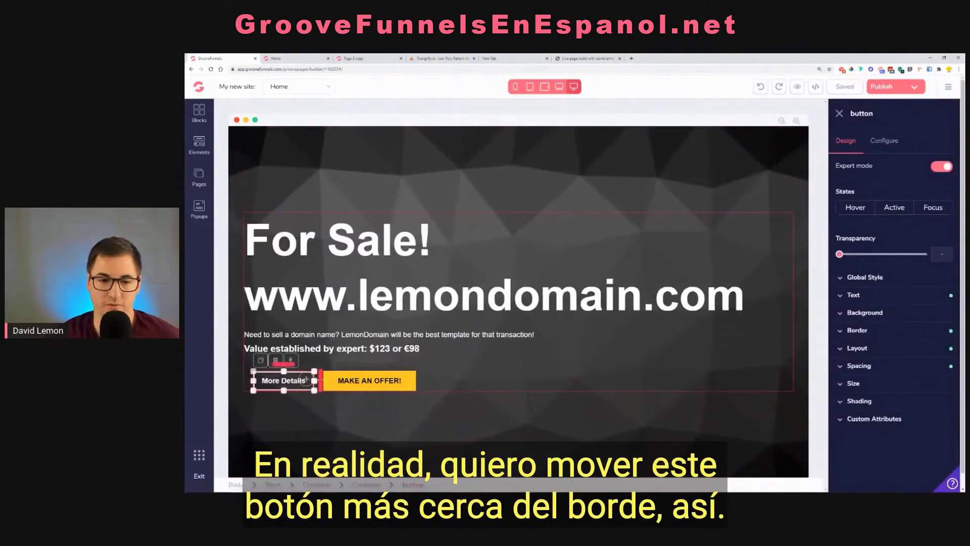
pyautogui.moveTo(307, 378); pyautogui.dragTo(297, 378)
pyautogui.click(501, 379)
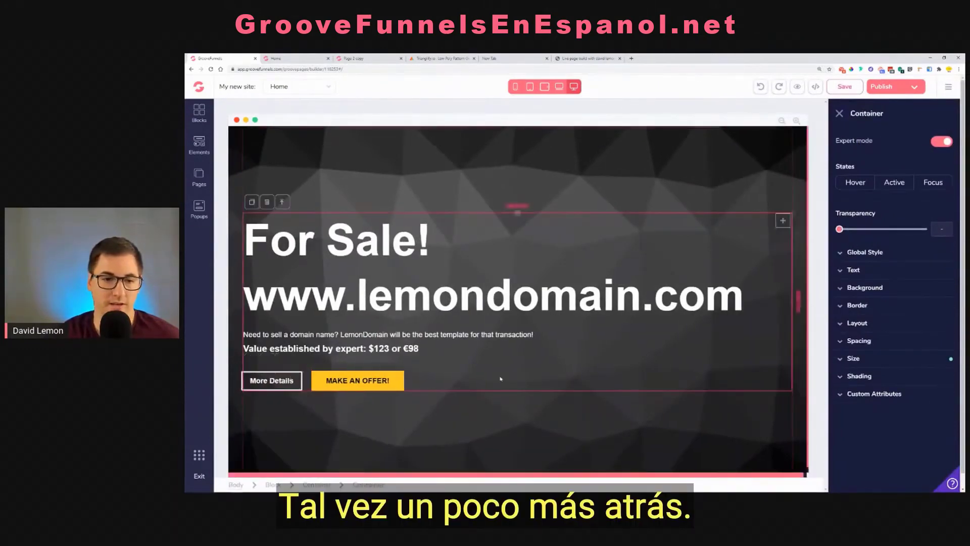
pyautogui.click(294, 384)
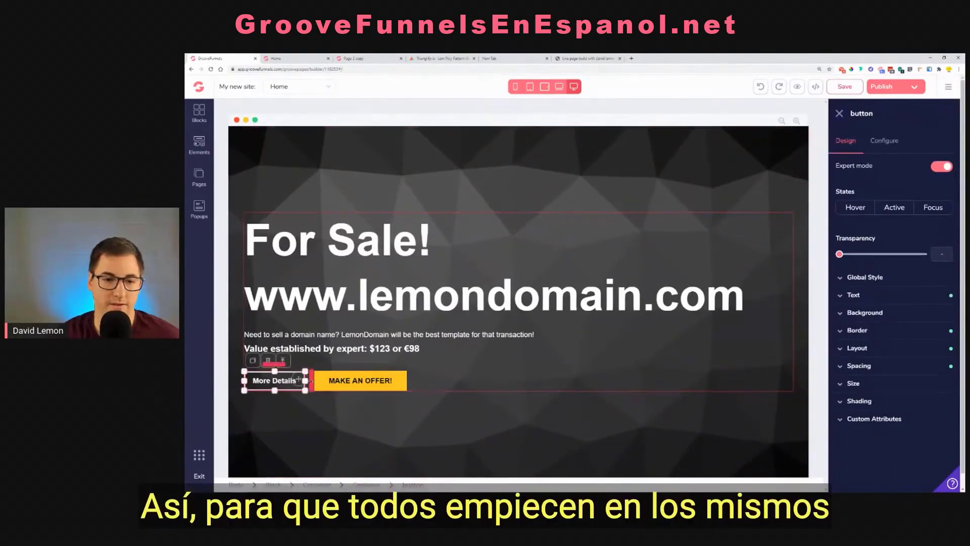
pyautogui.click(471, 365)
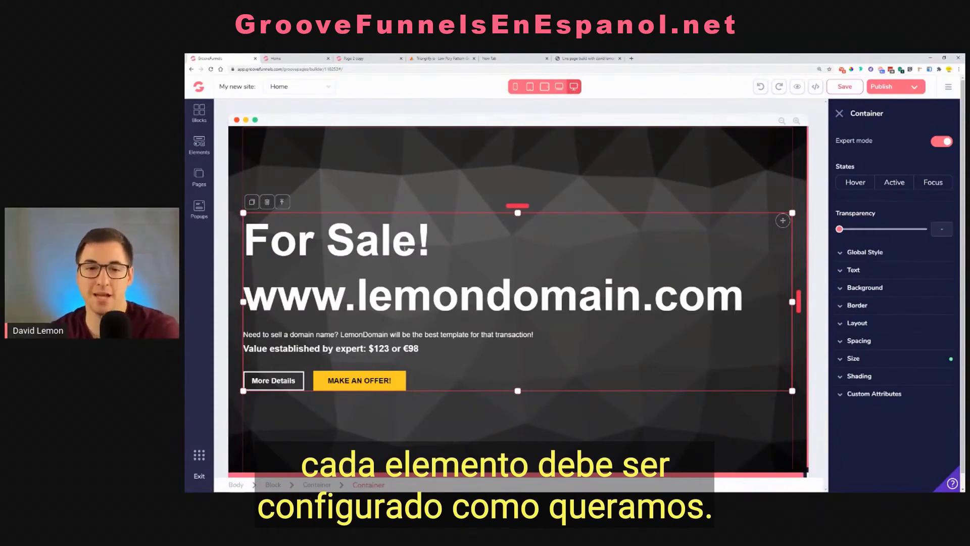
pyautogui.click(325, 248)
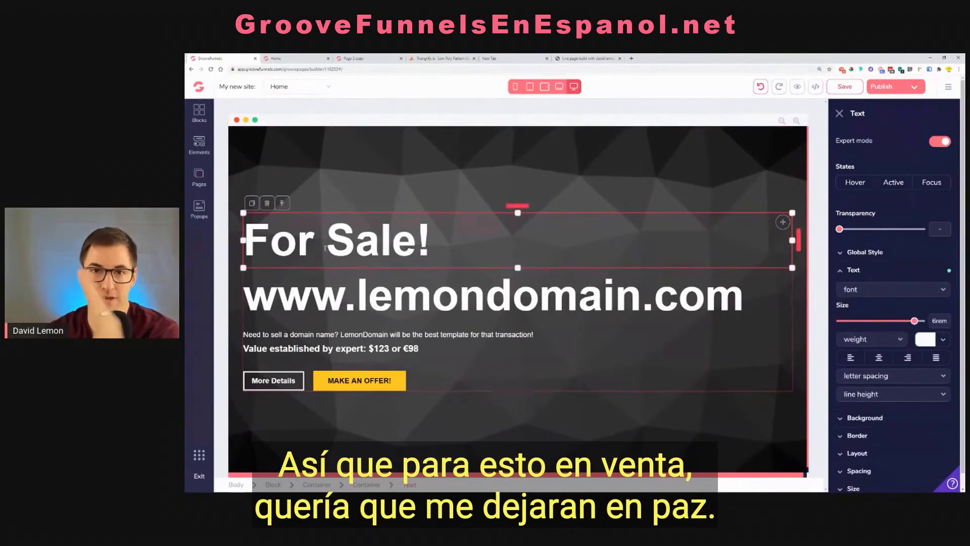
pyautogui.click(851, 358)
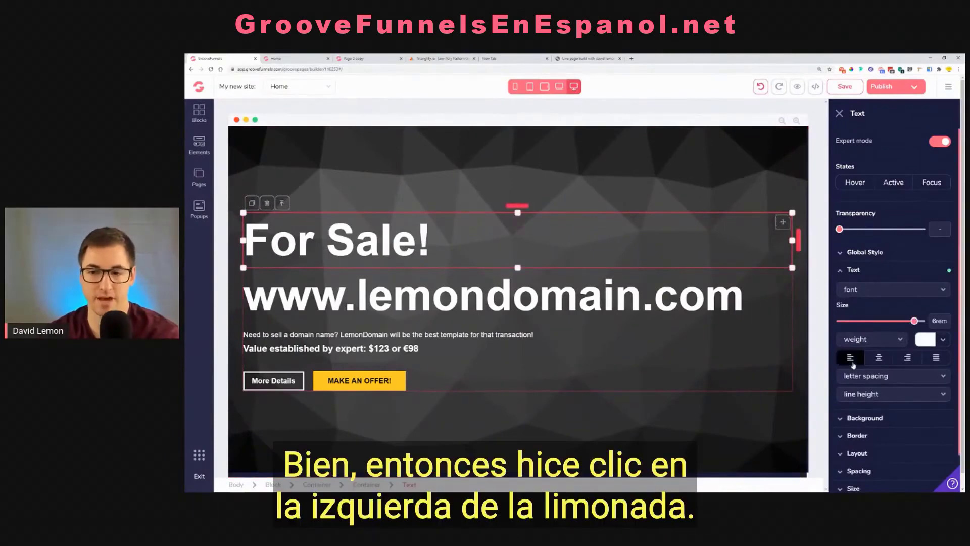
pyautogui.click(413, 300)
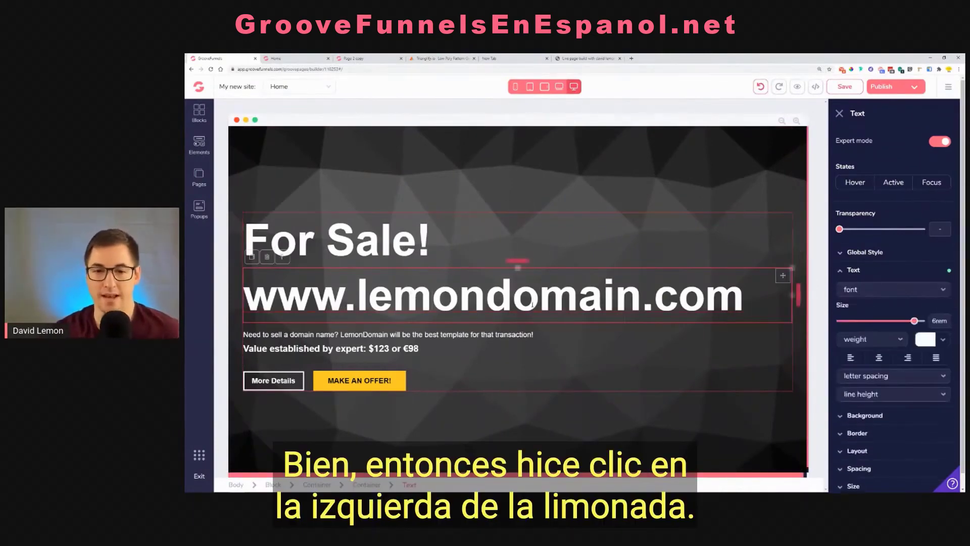
pyautogui.click(852, 359)
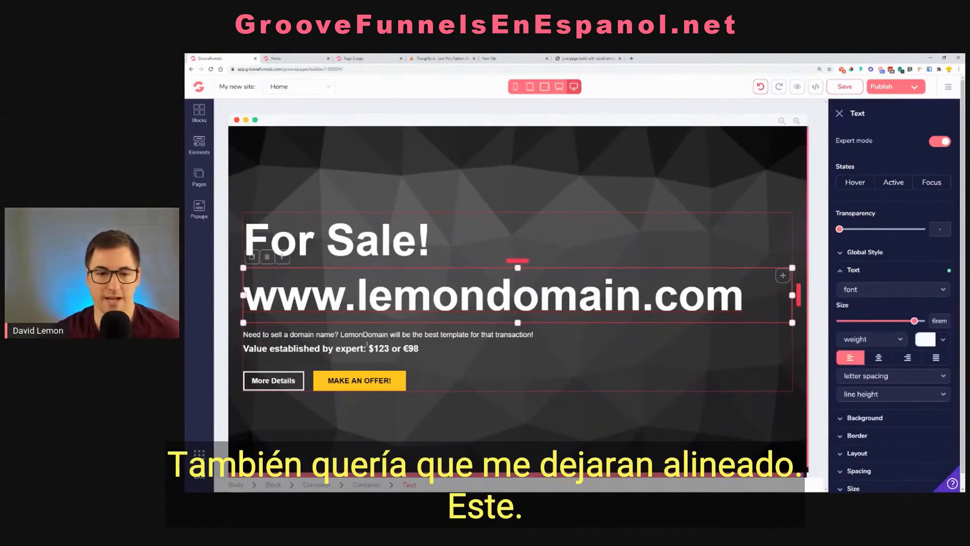
pyautogui.click(306, 336)
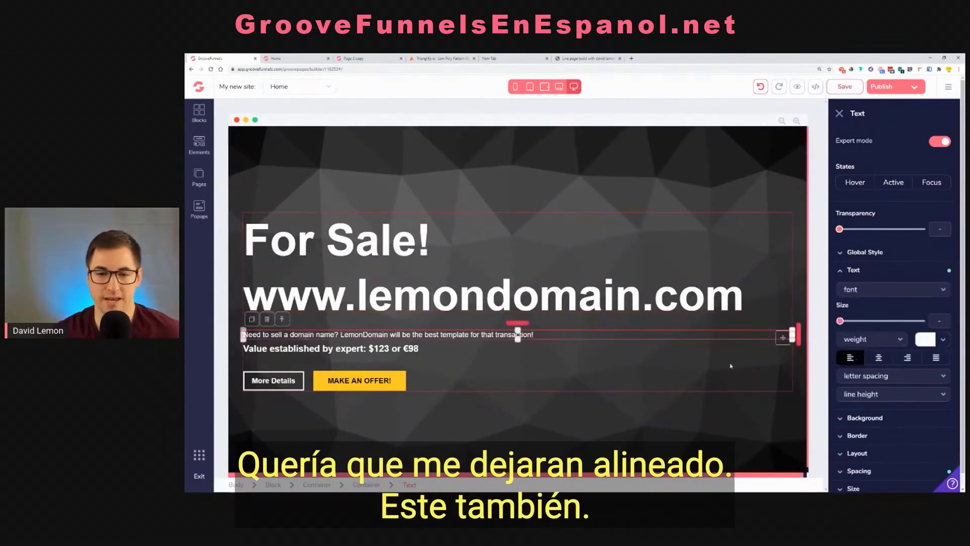
pyautogui.click(342, 353)
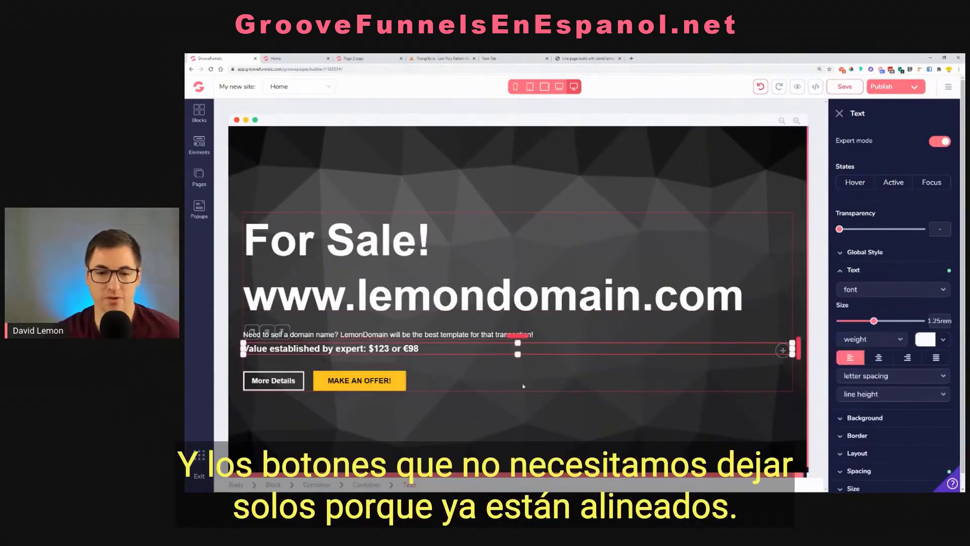
# Try aligning the main content container's layout to the start along the primary axis, and undo it
pyautogui.click(527, 386)
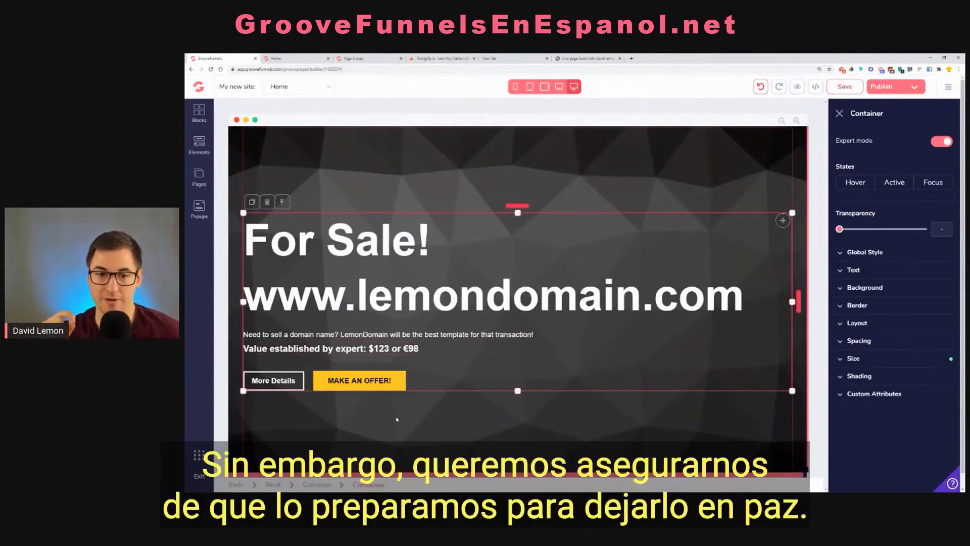
pyautogui.click(867, 323)
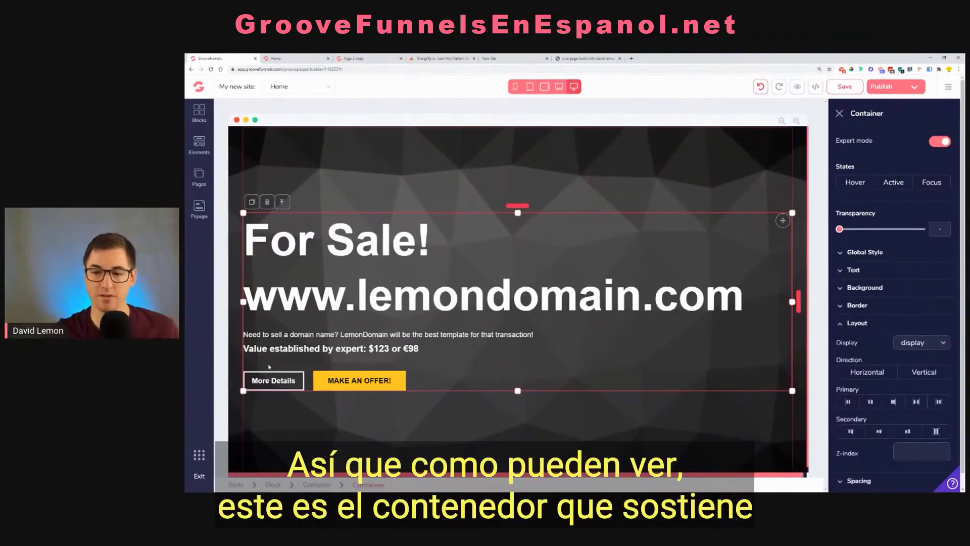
pyautogui.click(851, 402)
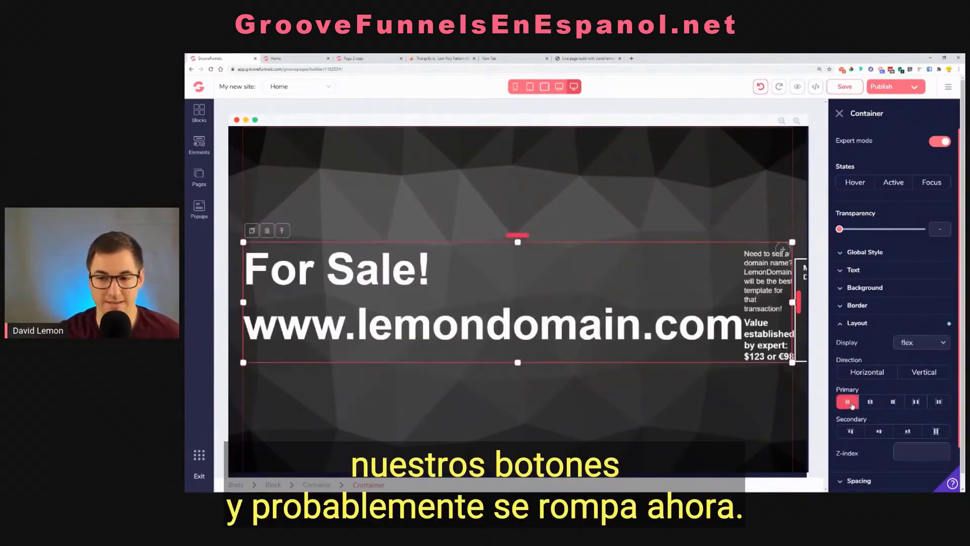
pyautogui.click(762, 87)
pyautogui.click(766, 90)
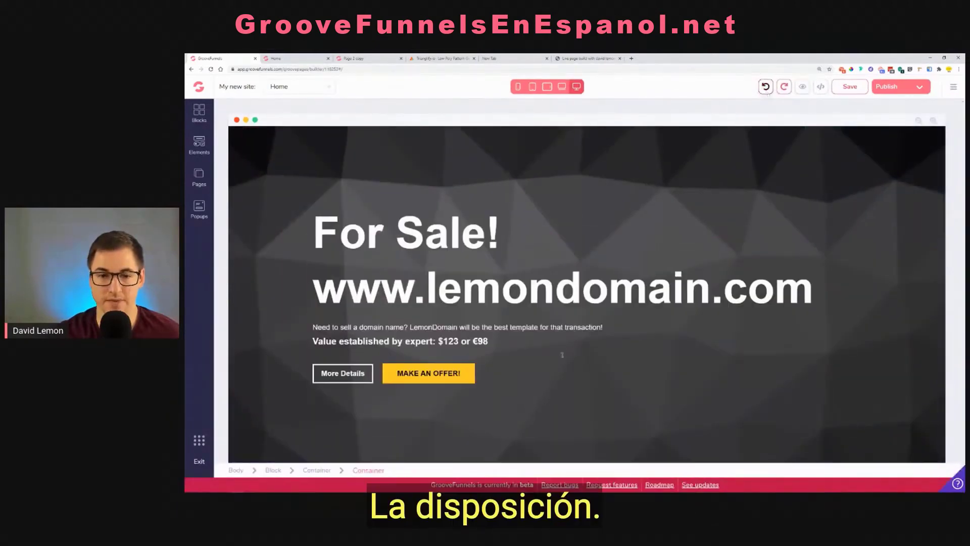
# Try a vertical layout direction with start secondary alignment on the main content container, and undo these layout changes
pyautogui.click(587, 359)
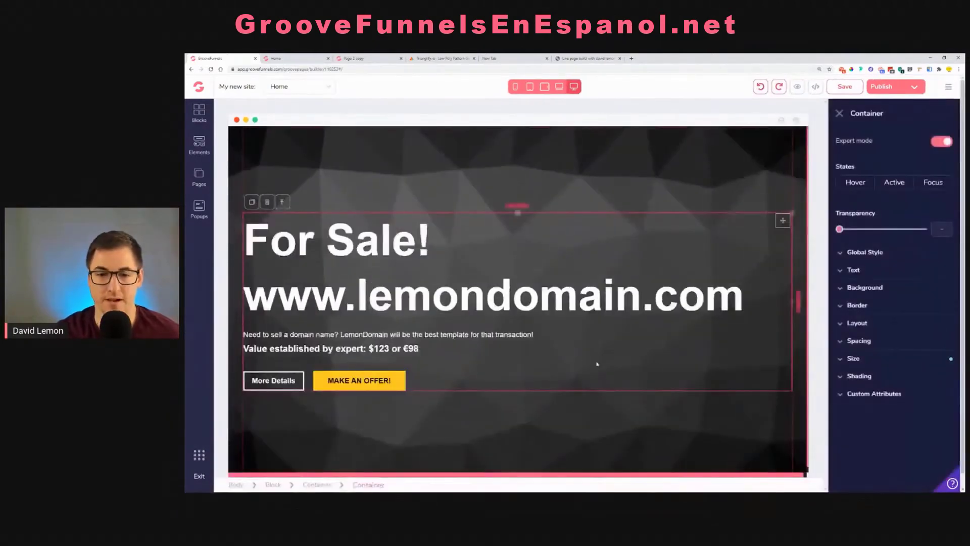
pyautogui.click(858, 324)
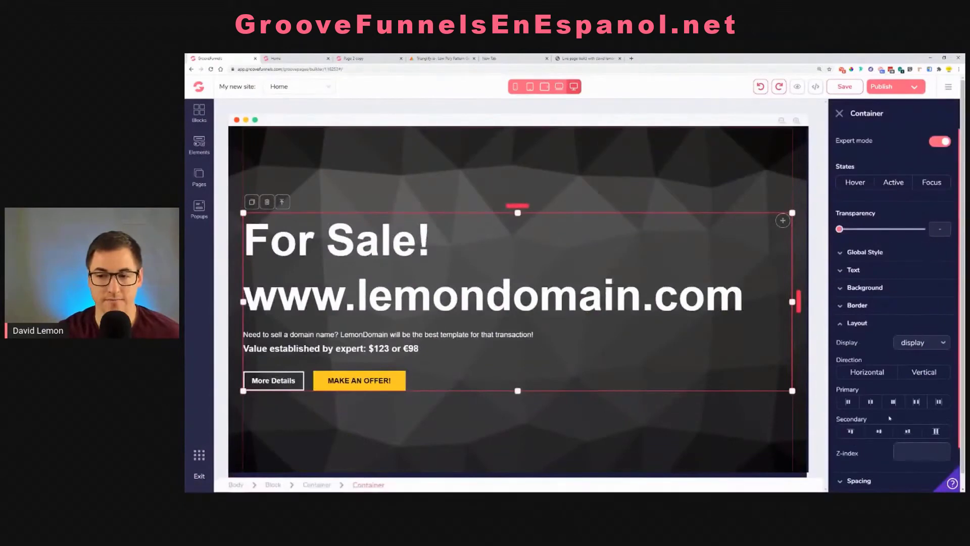
pyautogui.click(918, 373)
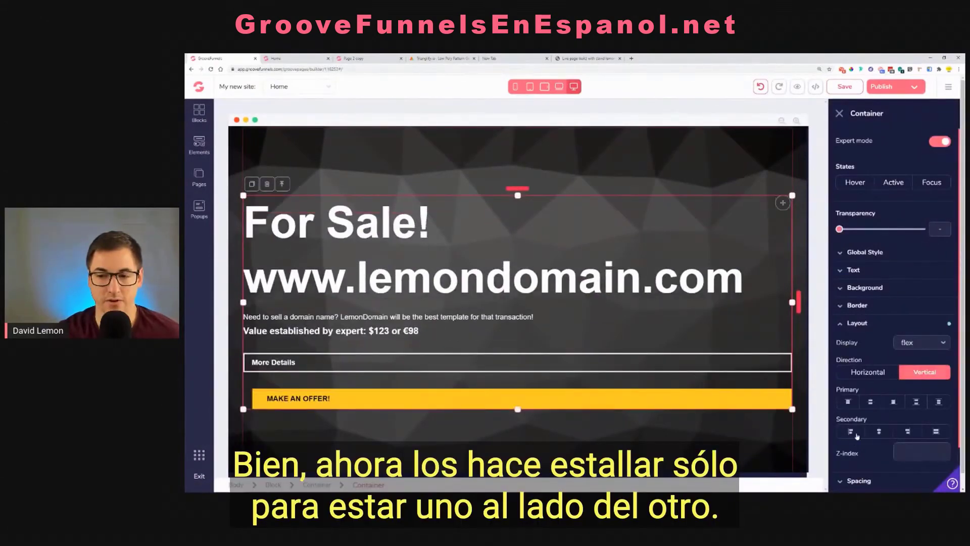
pyautogui.click(851, 432)
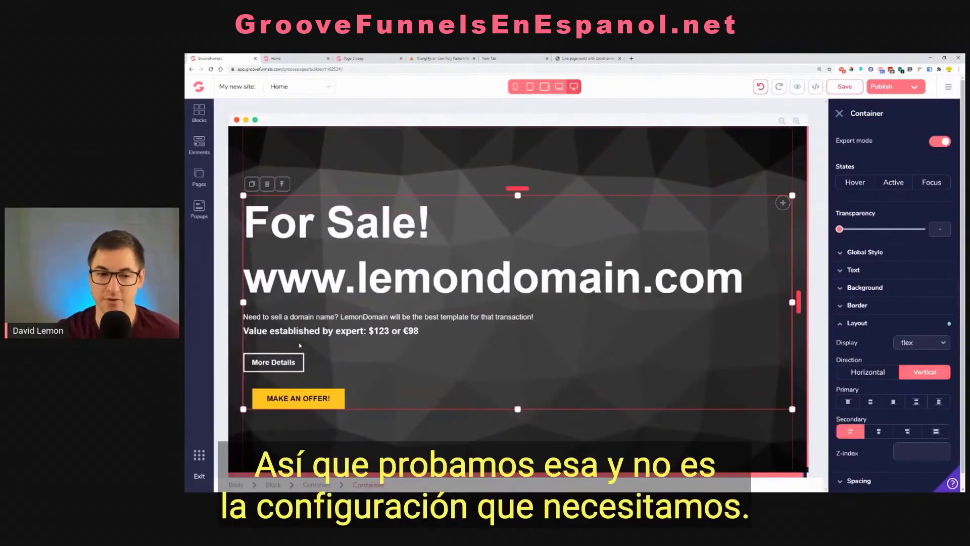
pyautogui.click(927, 374)
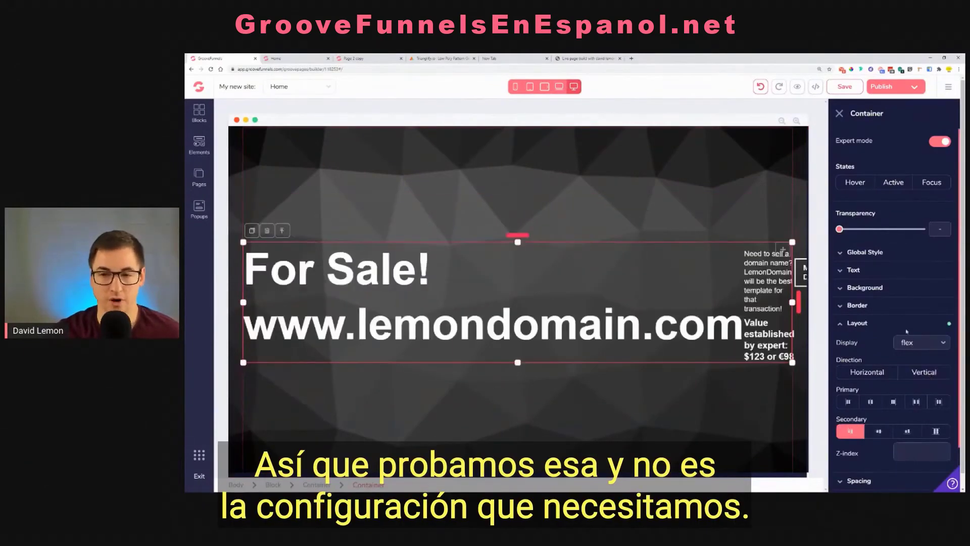
pyautogui.click(760, 87)
pyautogui.click(761, 87)
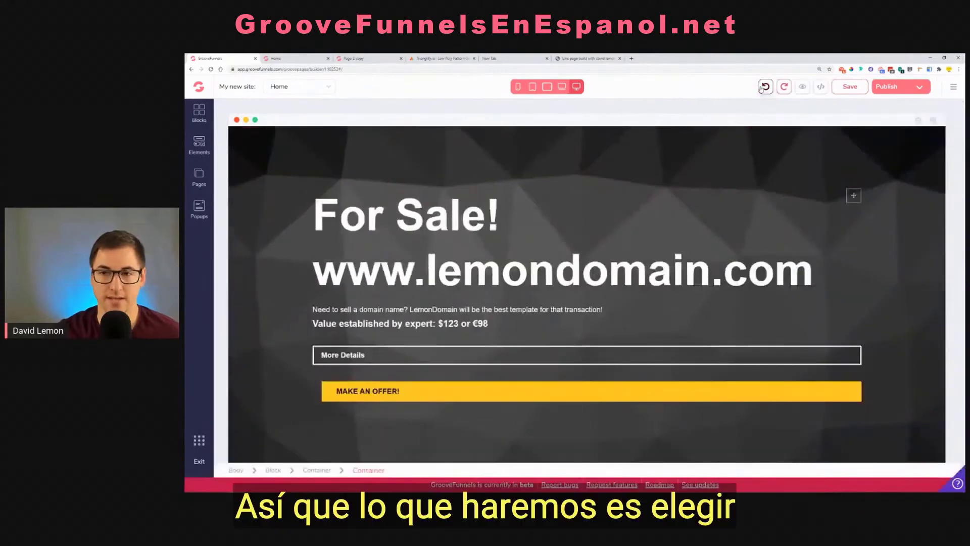
pyautogui.click(762, 88)
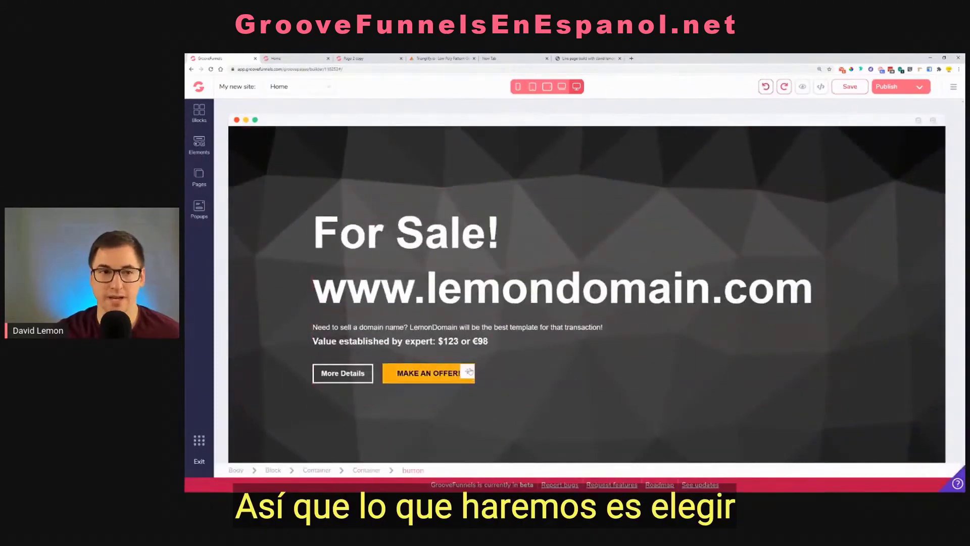
# Insert a new container below the expert value line and move the MAKE AN OFFER! and More Details buttons into it
pyautogui.click(200, 146)
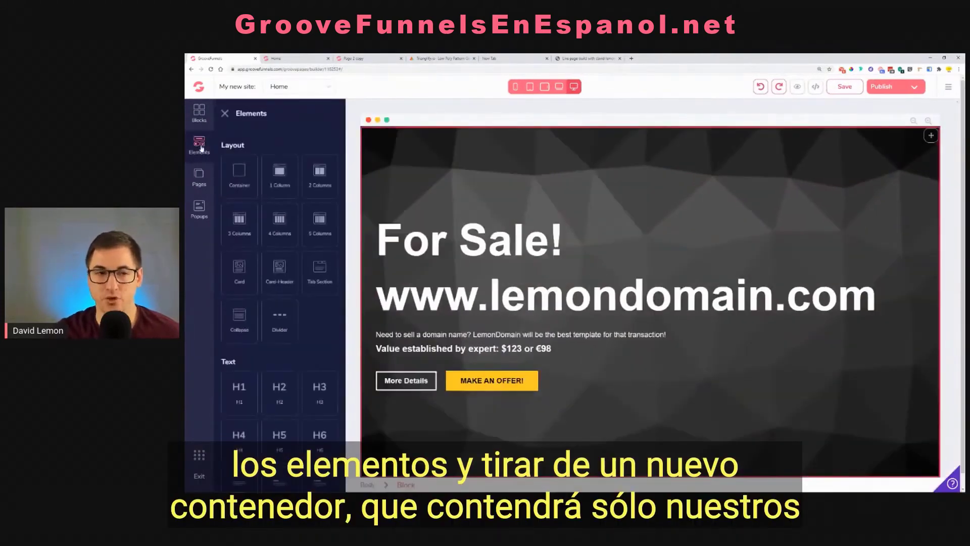
pyautogui.moveTo(245, 175); pyautogui.dragTo(532, 361)
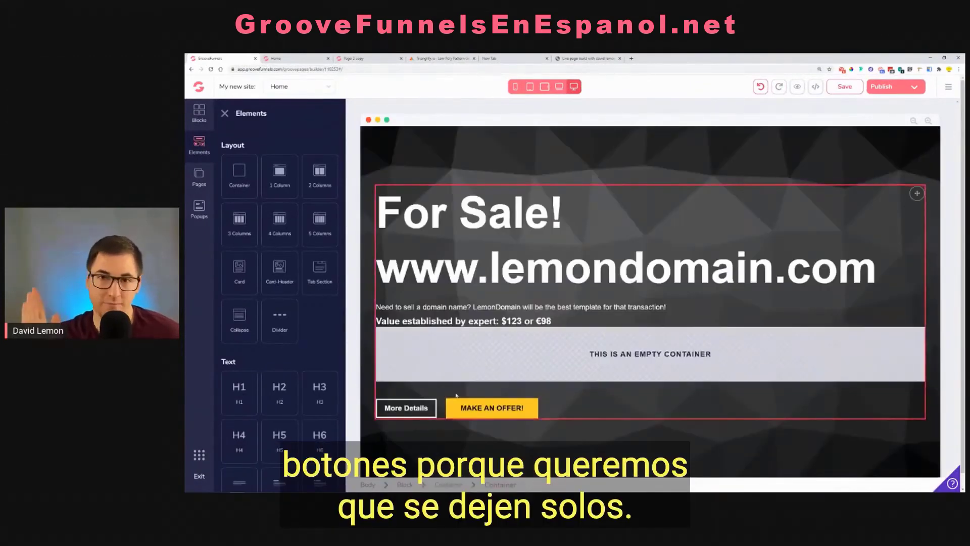
pyautogui.click(456, 396)
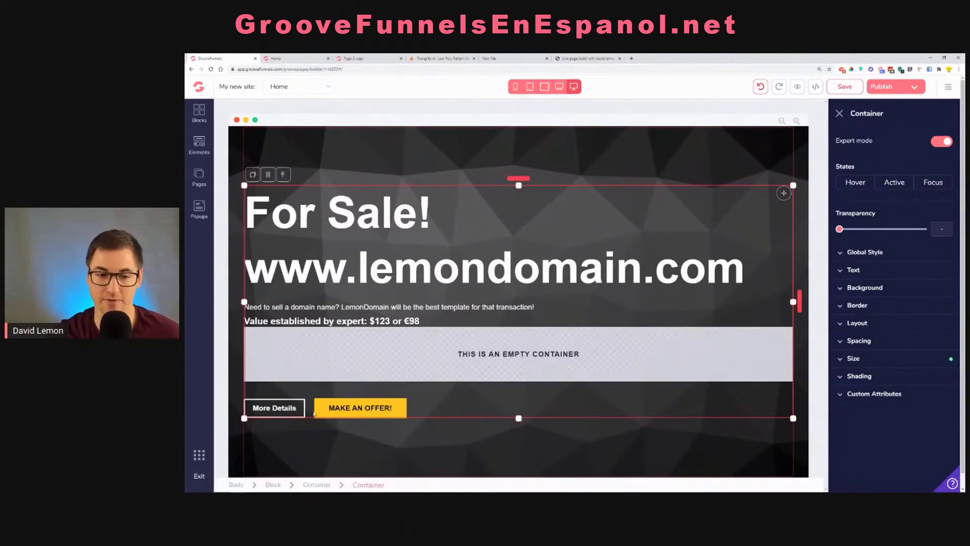
pyautogui.click(404, 410)
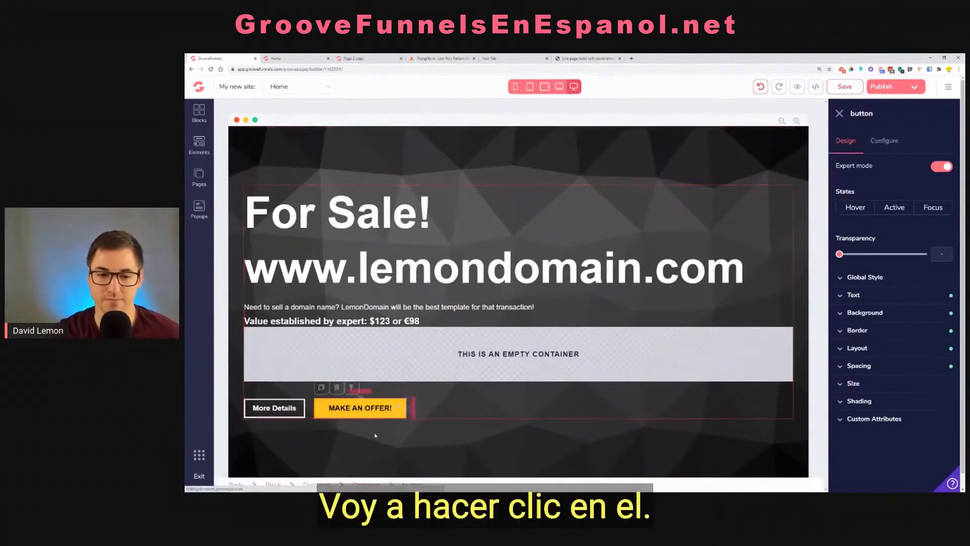
pyautogui.click(311, 407)
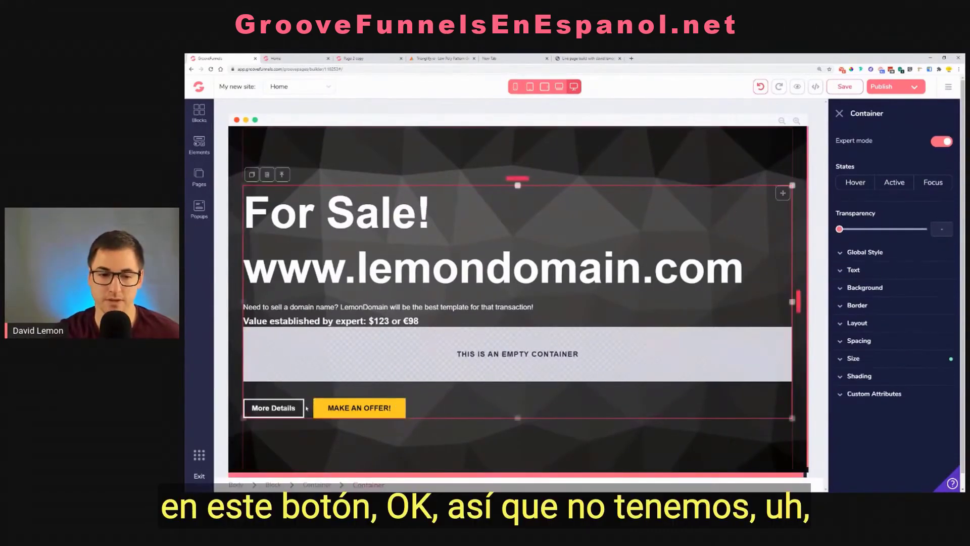
pyautogui.click(354, 408)
pyautogui.click(352, 388)
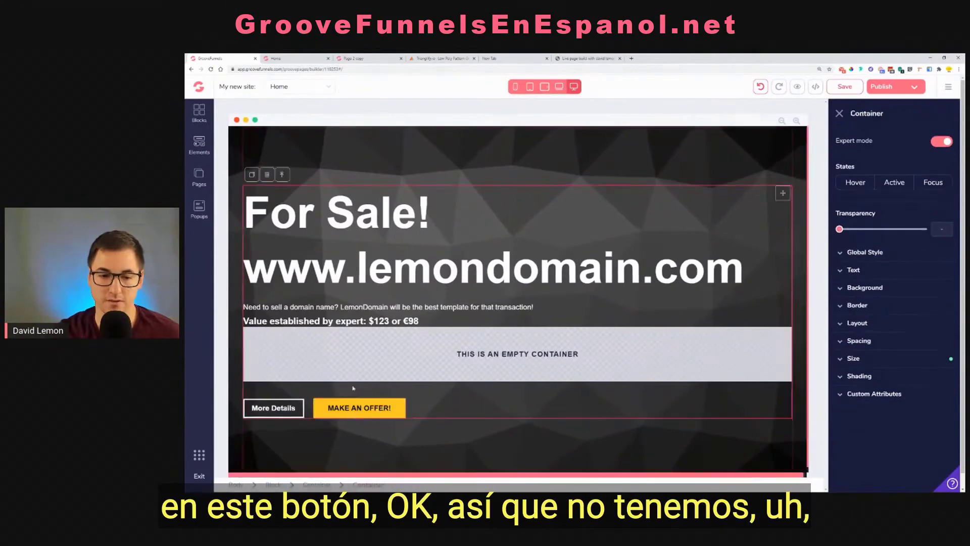
pyautogui.click(387, 411)
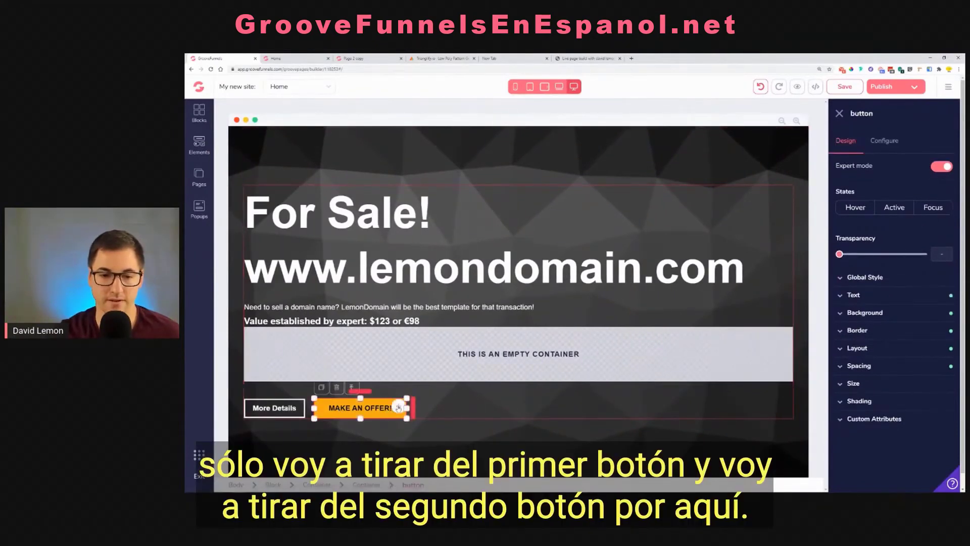
pyautogui.moveTo(391, 408); pyautogui.dragTo(460, 359)
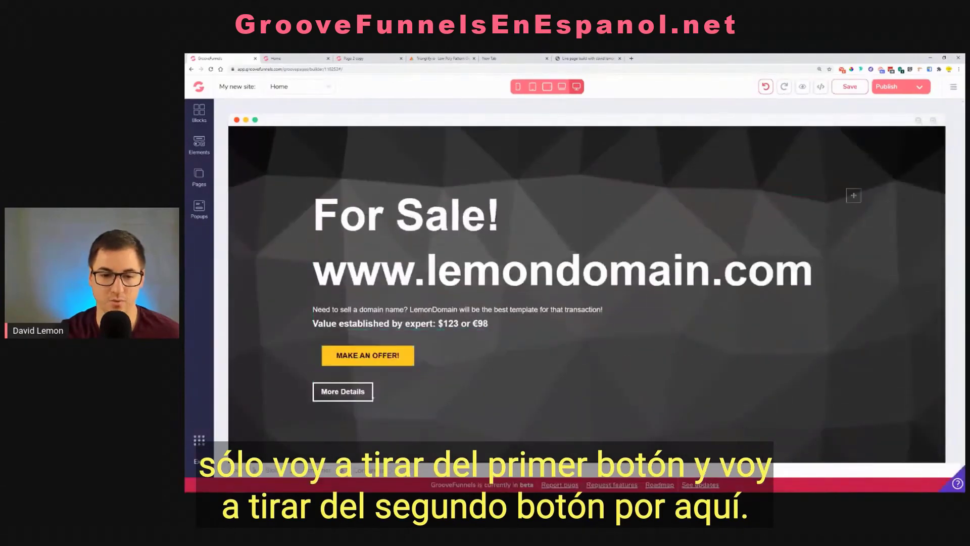
pyautogui.moveTo(365, 392); pyautogui.dragTo(371, 362)
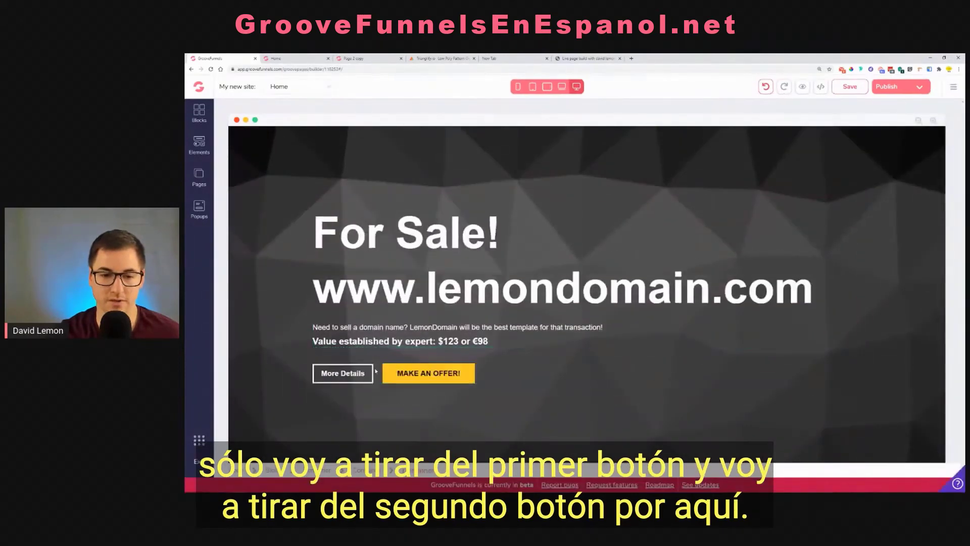
# Set the button container's primary layout alignment to left
pyautogui.click(544, 377)
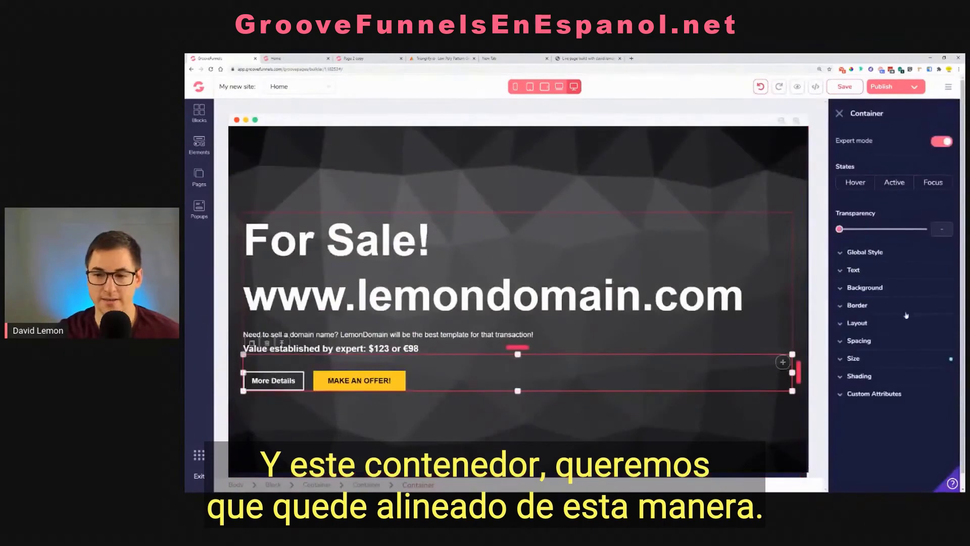
pyautogui.click(887, 327)
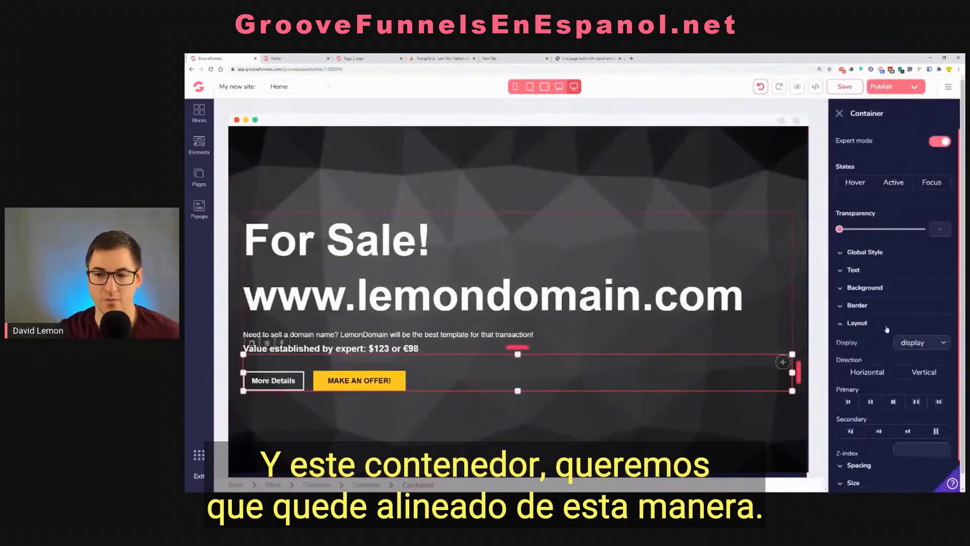
pyautogui.click(848, 402)
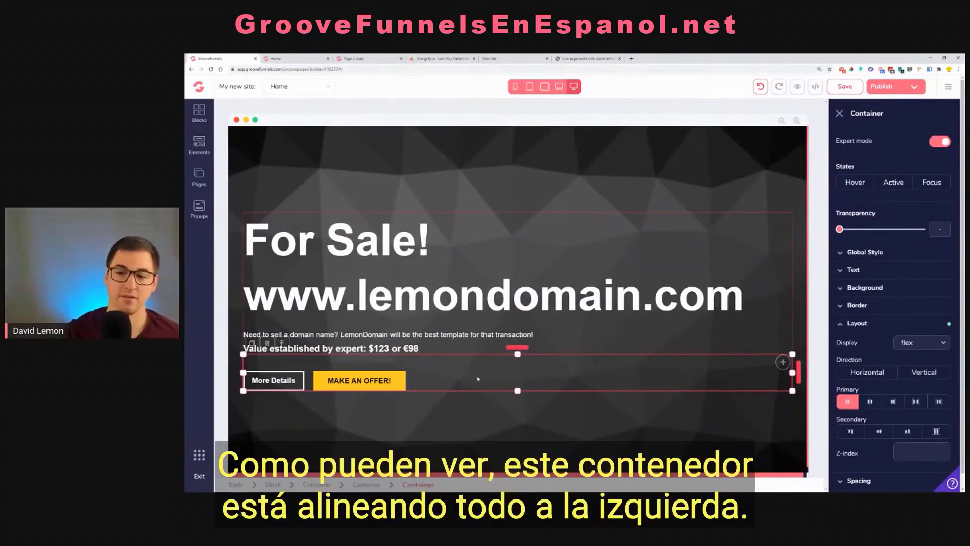
pyautogui.click(475, 335)
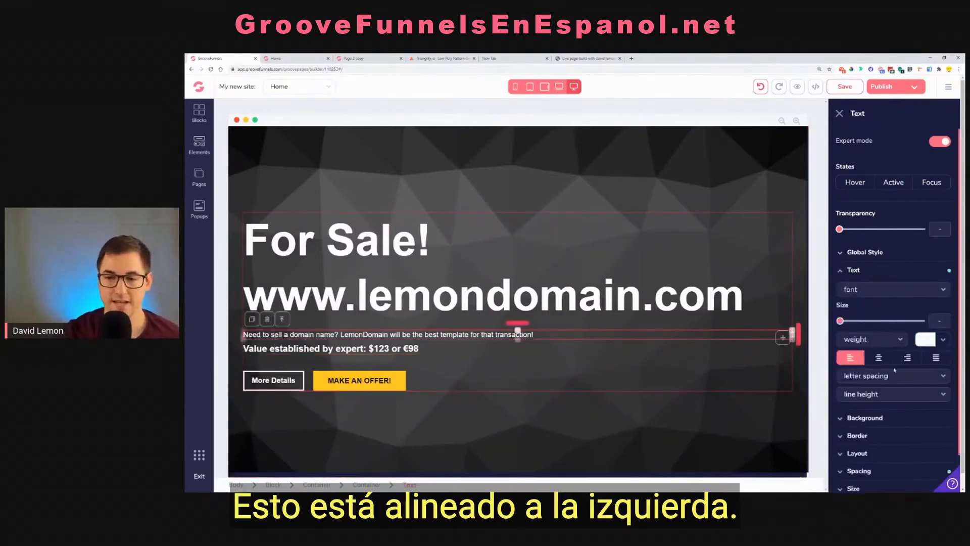
pyautogui.click(445, 297)
pyautogui.click(394, 243)
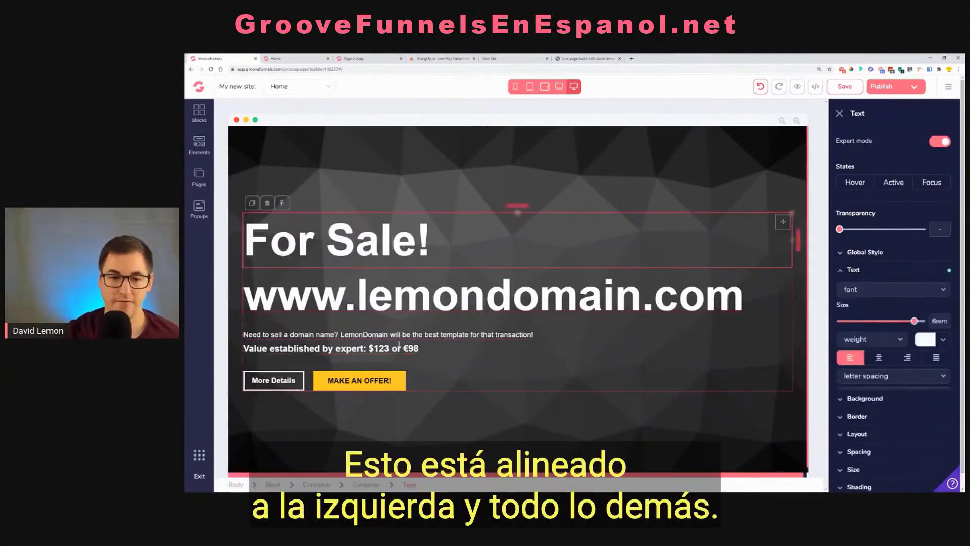
pyautogui.click(559, 87)
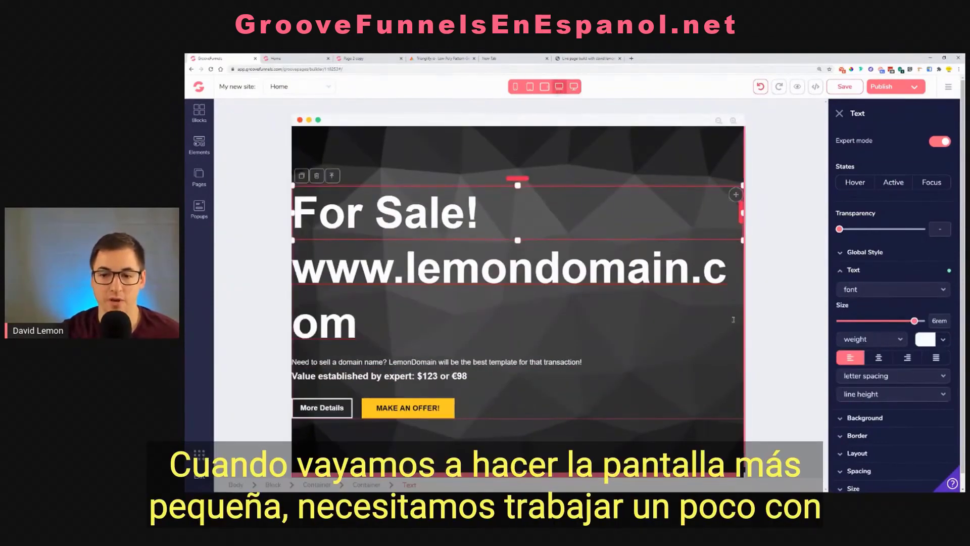
pyautogui.click(423, 263)
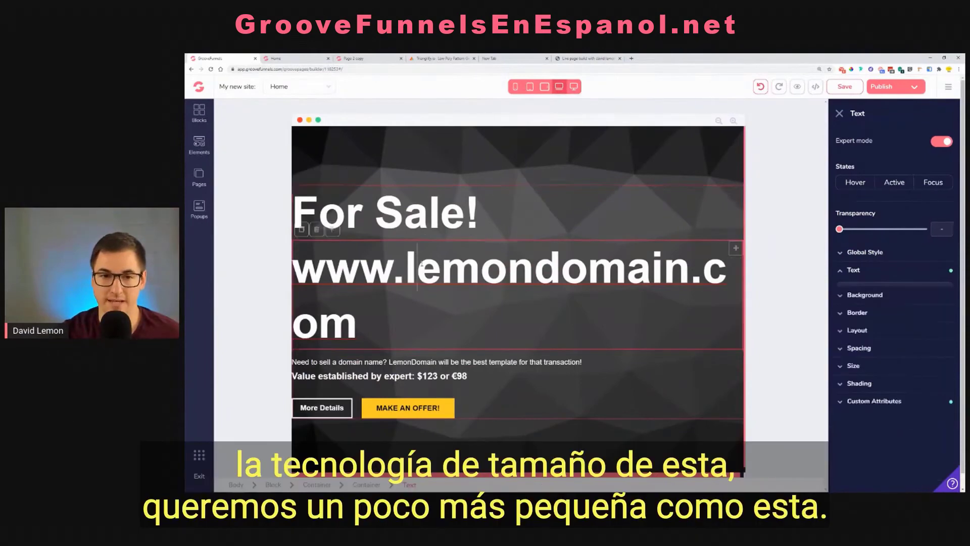
pyautogui.moveTo(911, 322); pyautogui.dragTo(908, 321)
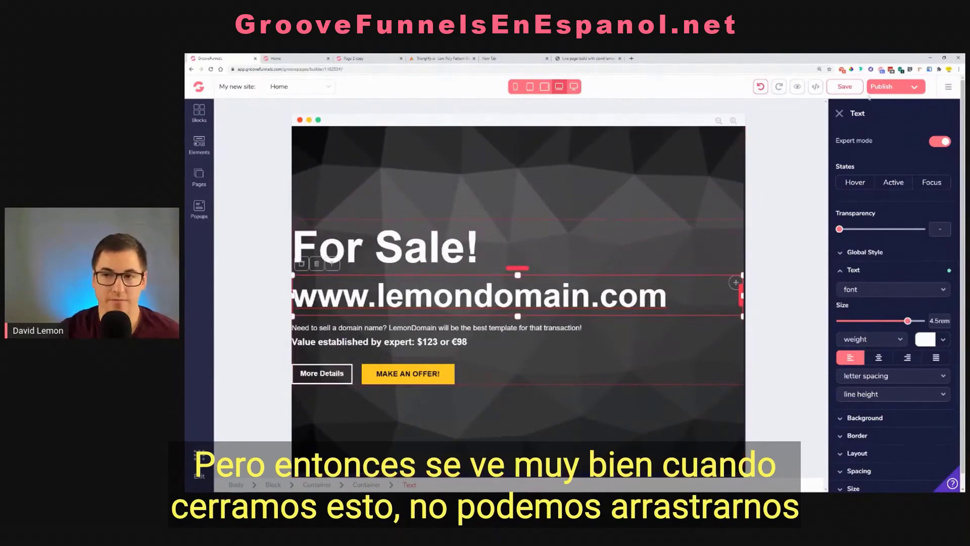
# Add 2rem of left padding to the outer container around the landing page content
pyautogui.click(839, 113)
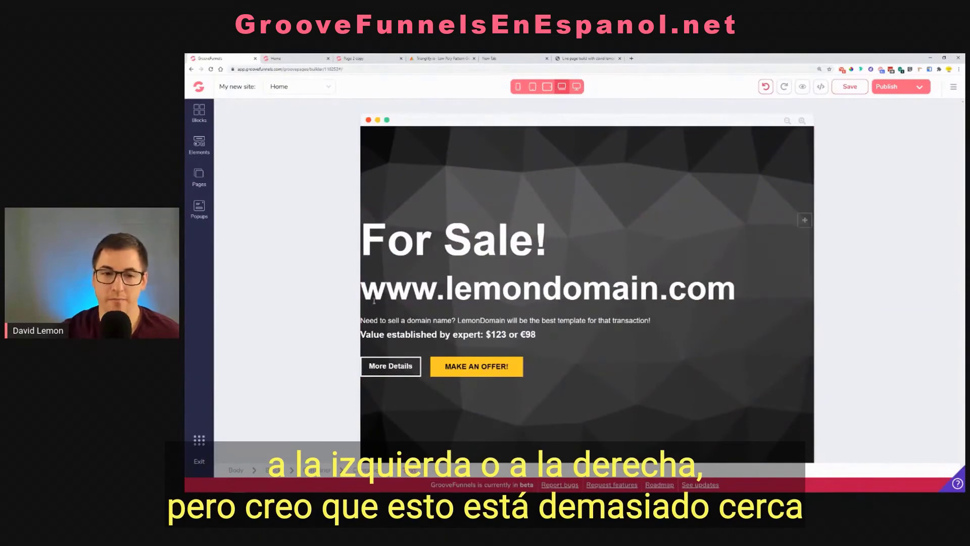
pyautogui.moveTo(363, 221); pyautogui.dragTo(552, 216)
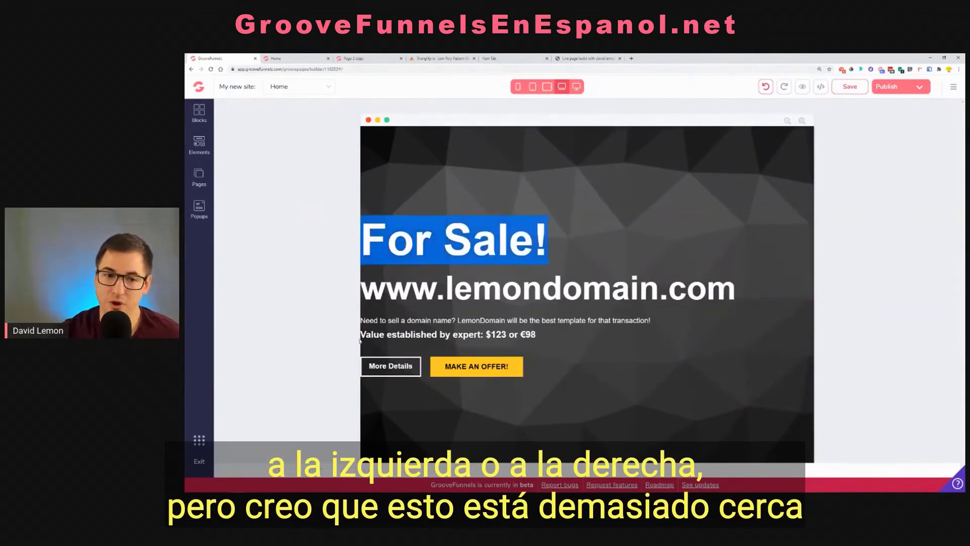
pyautogui.click(552, 215)
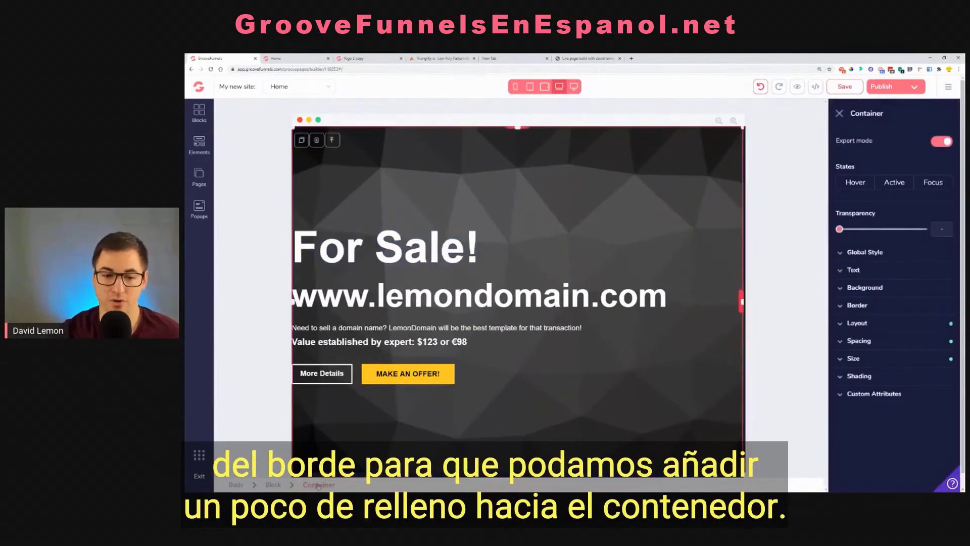
pyautogui.click(892, 341)
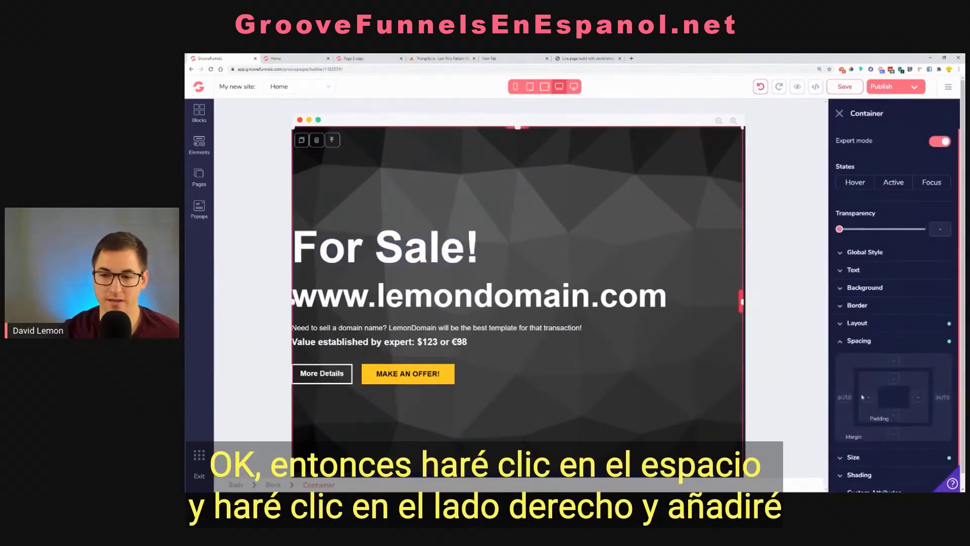
pyautogui.click(865, 399)
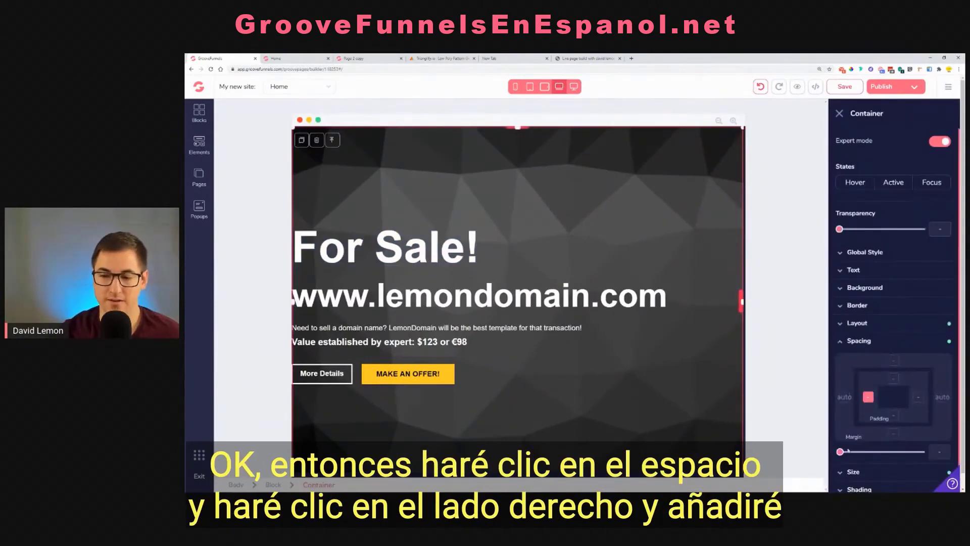
pyautogui.moveTo(840, 453); pyautogui.dragTo(875, 458)
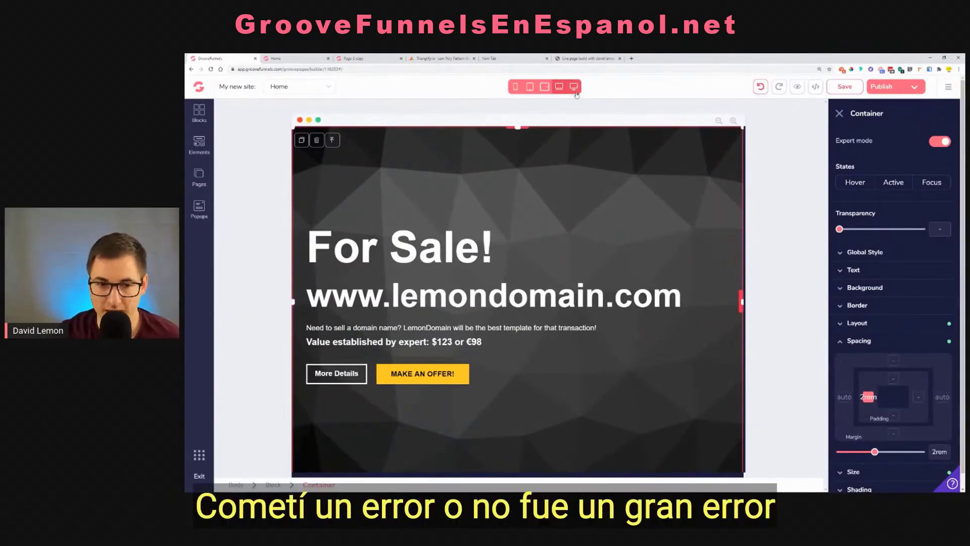
pyautogui.click(576, 92)
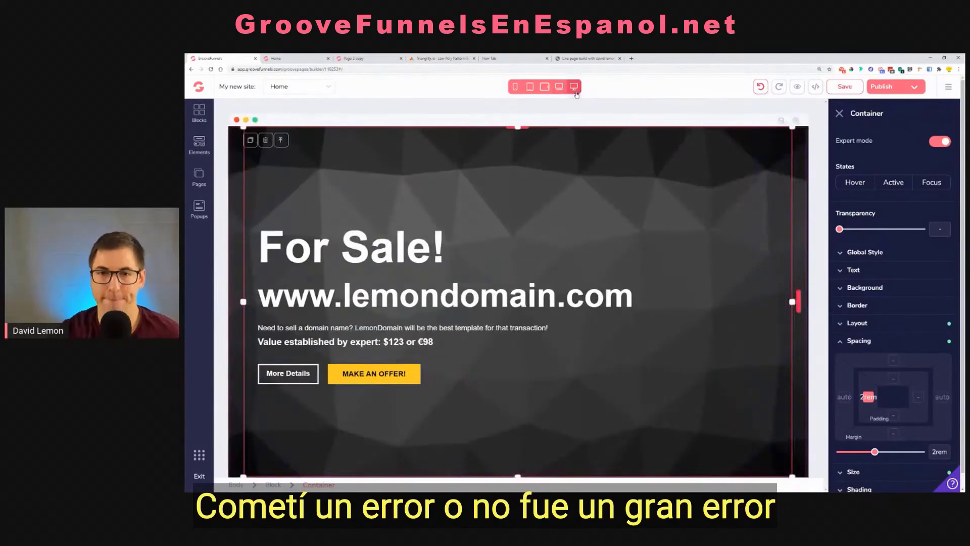
pyautogui.click(559, 91)
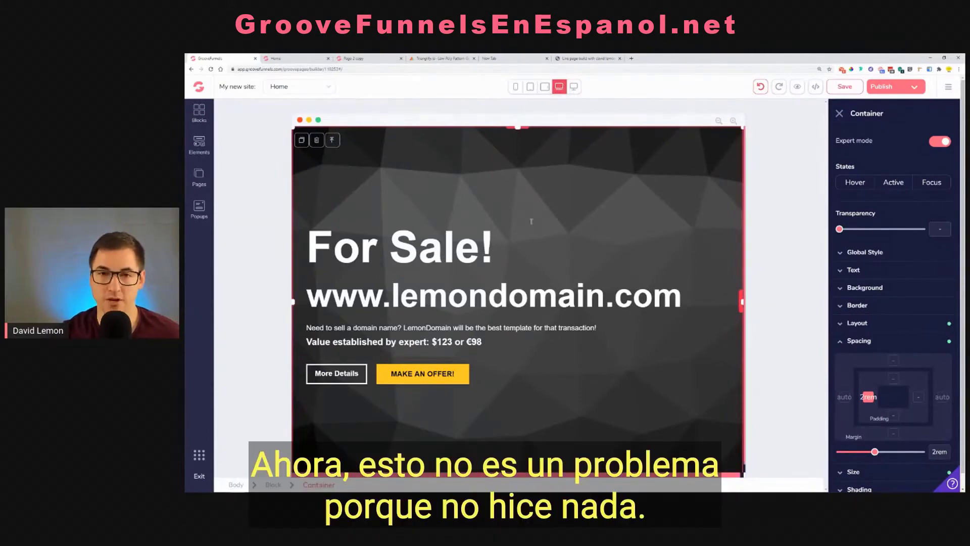
pyautogui.click(573, 88)
pyautogui.click(465, 297)
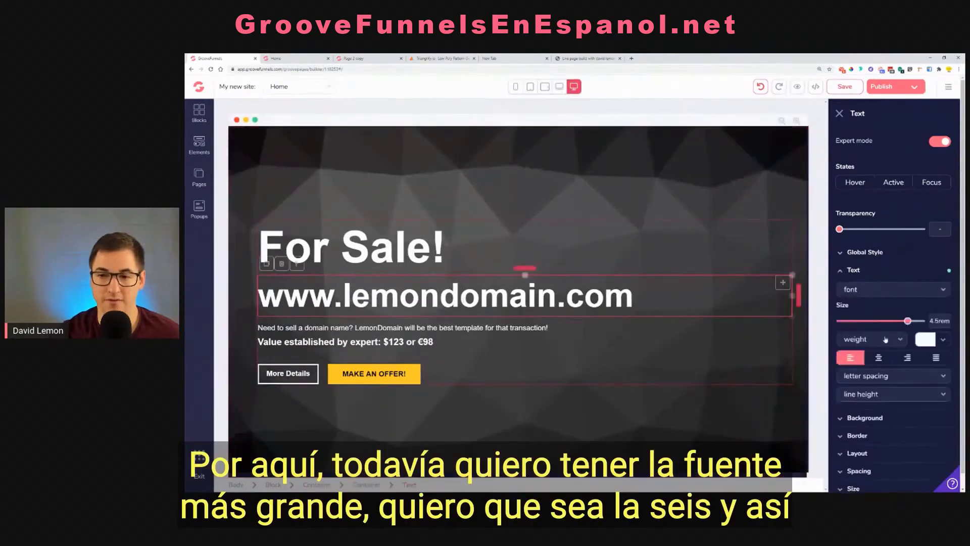
pyautogui.moveTo(909, 322); pyautogui.dragTo(915, 321)
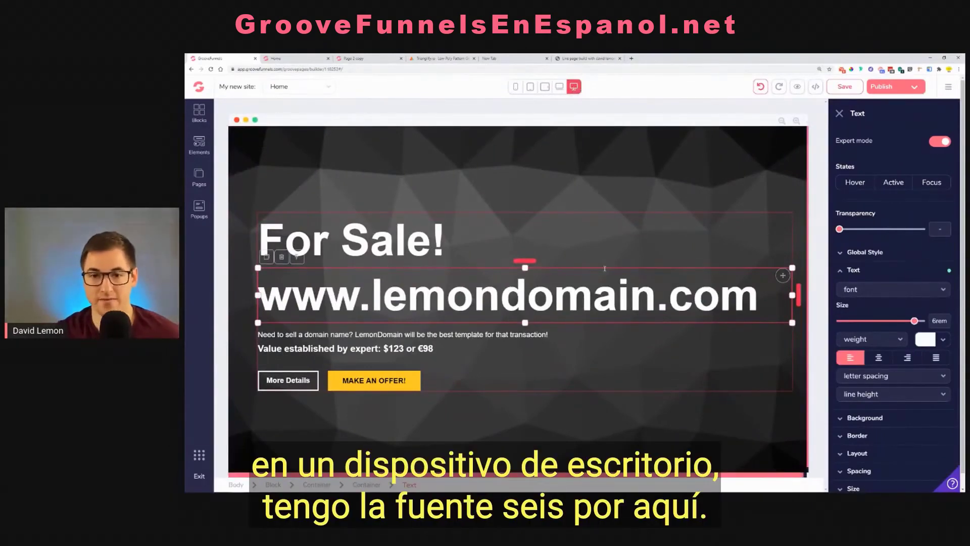
# Set the outer container's left padding to 1.25rem for the landscape tablet view only
pyautogui.click(560, 86)
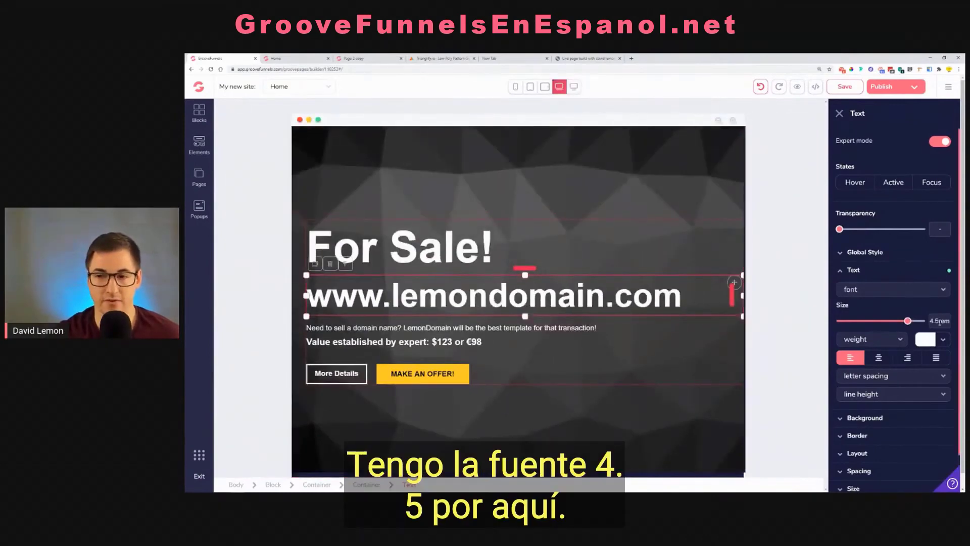
pyautogui.click(545, 87)
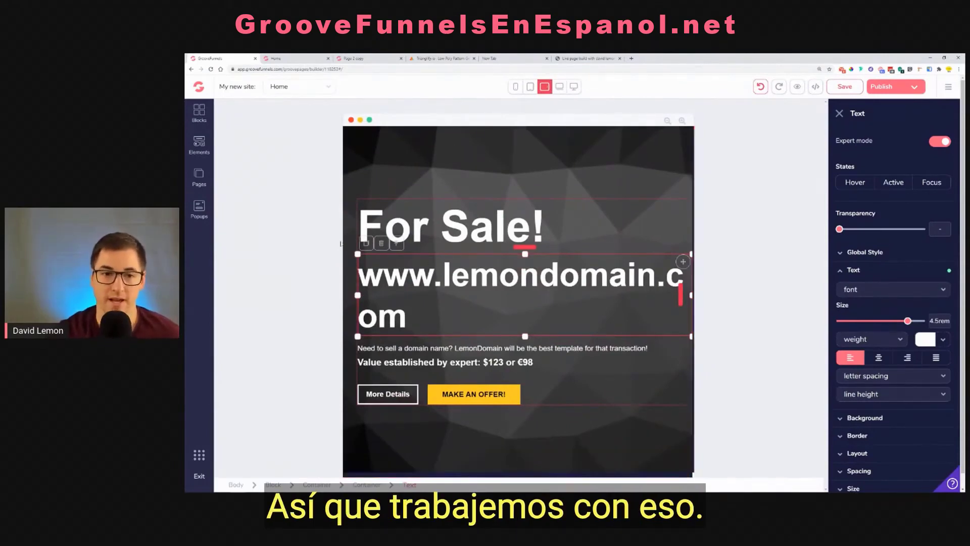
pyautogui.click(368, 189)
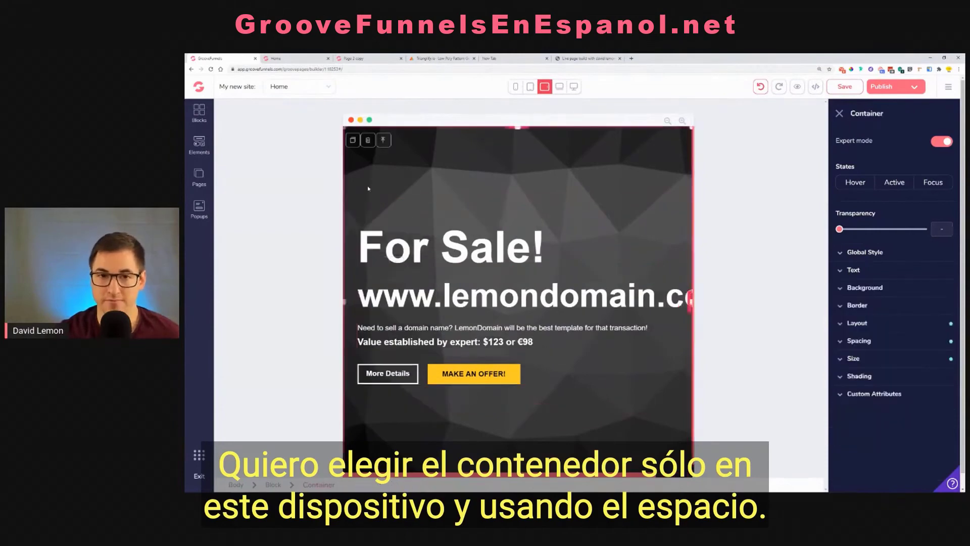
pyautogui.click(862, 340)
pyautogui.click(869, 398)
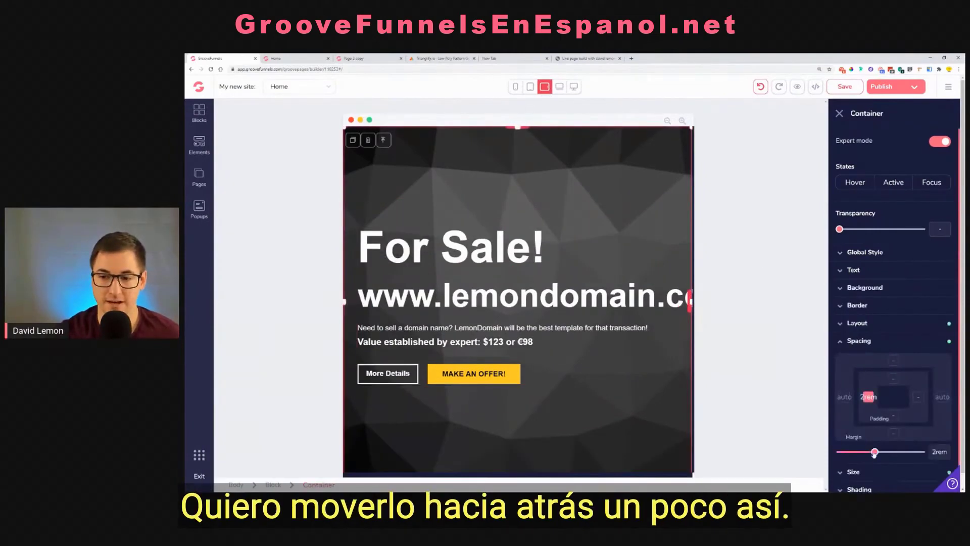
pyautogui.moveTo(875, 452); pyautogui.dragTo(866, 455)
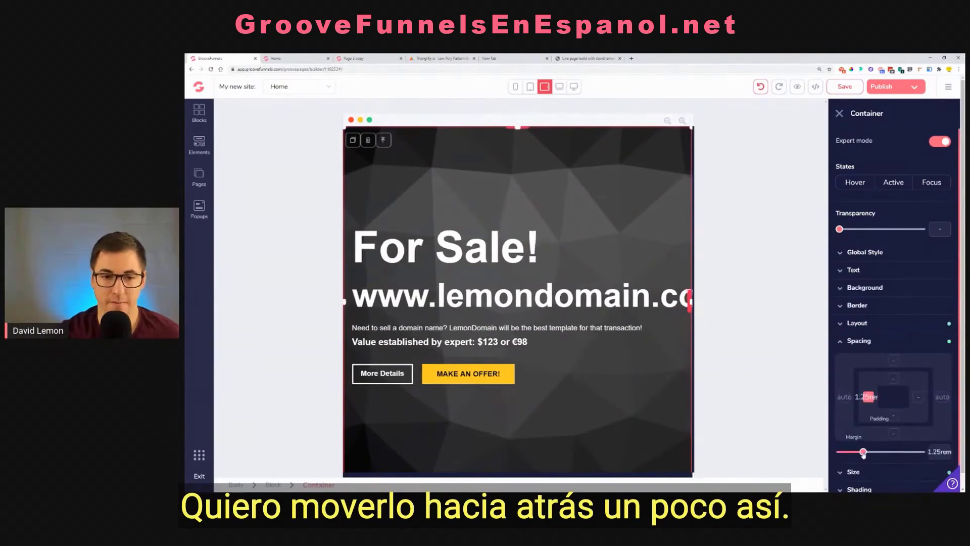
pyautogui.click(478, 312)
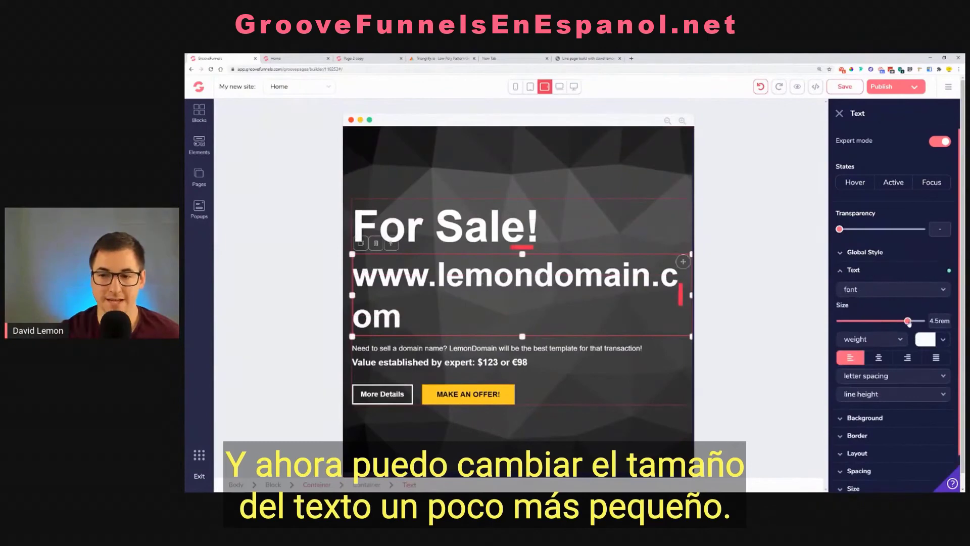
pyautogui.moveTo(908, 323); pyautogui.dragTo(901, 321)
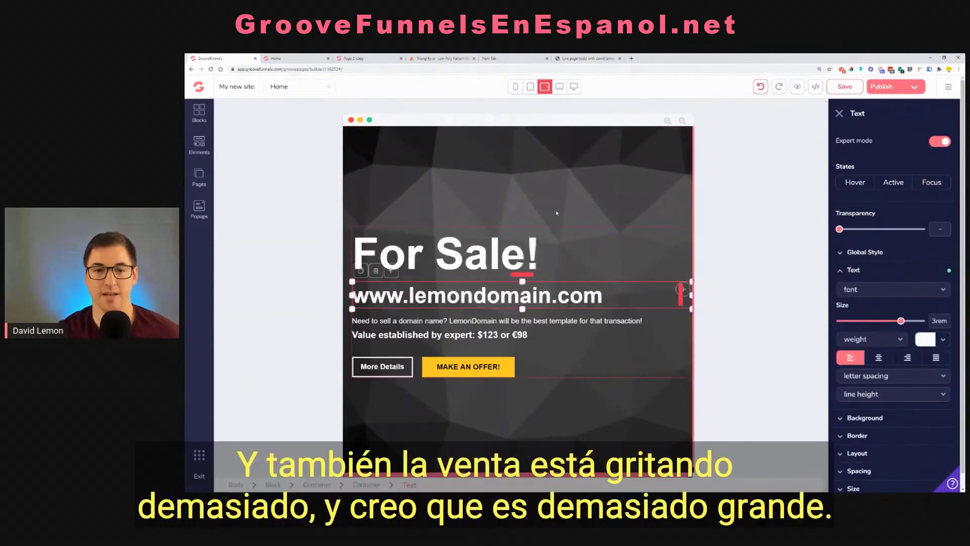
pyautogui.click(520, 231)
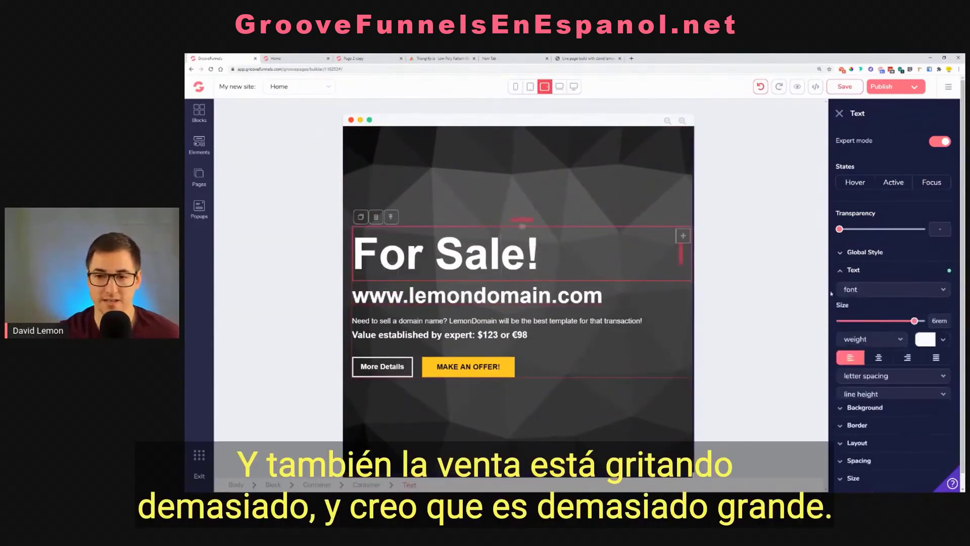
pyautogui.moveTo(914, 322); pyautogui.dragTo(908, 322)
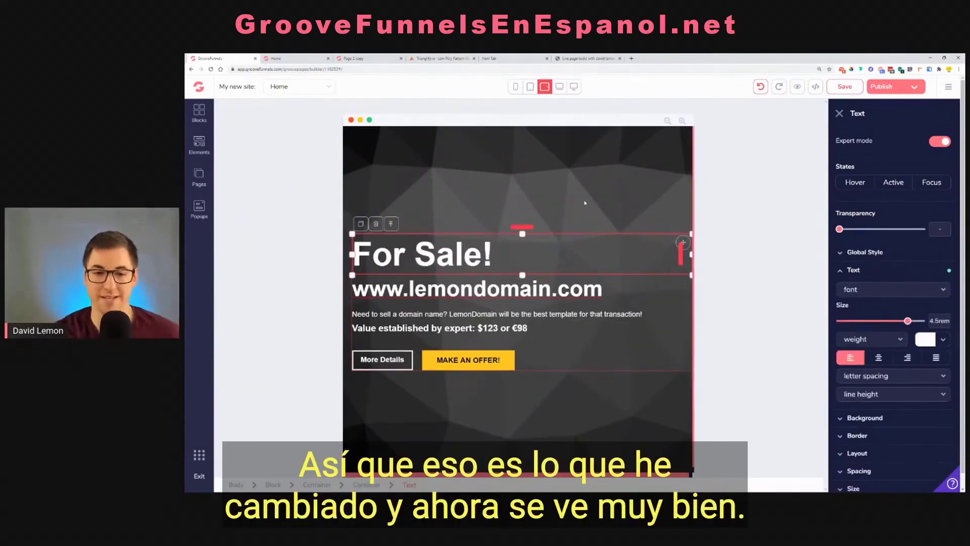
# Select the portrait tablet and mobile views together for editing and center the For Sale! heading
pyautogui.click(575, 88)
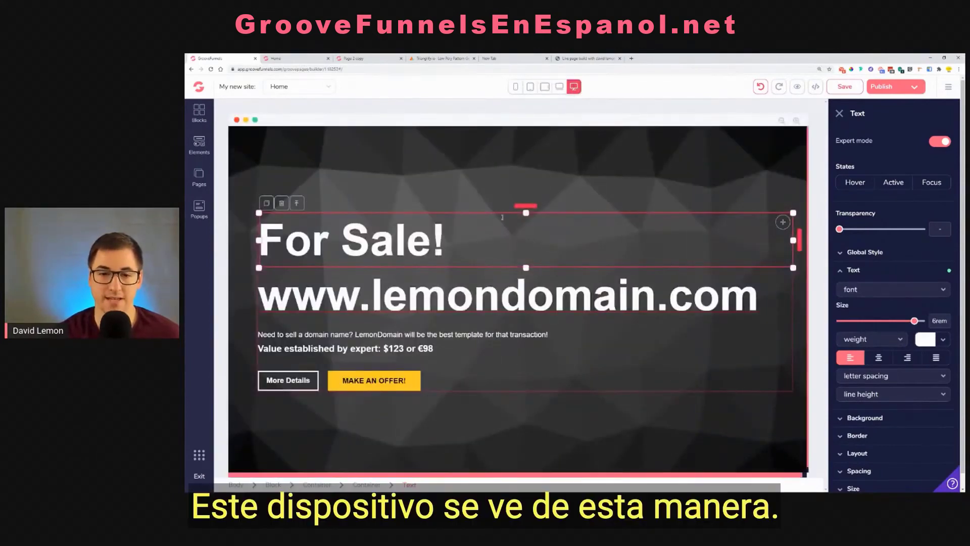
pyautogui.click(559, 87)
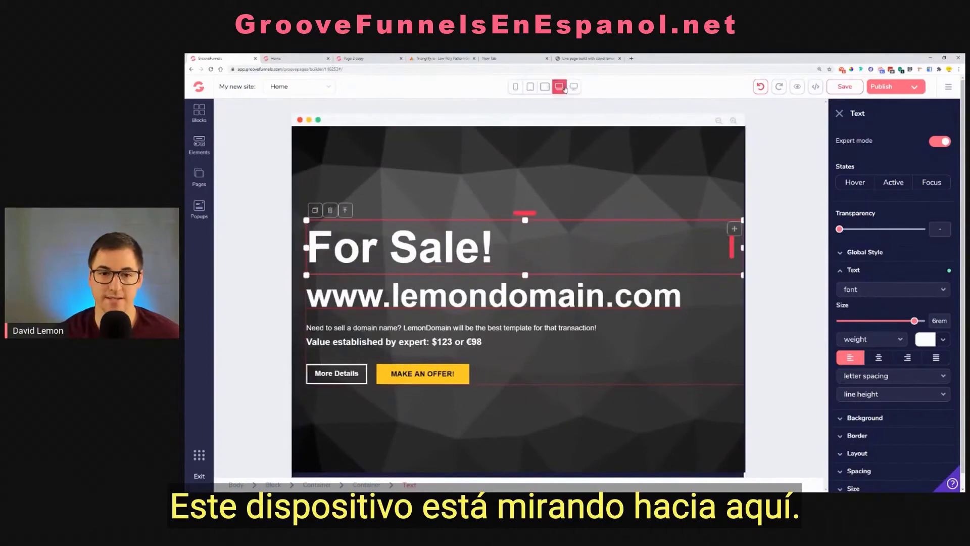
pyautogui.click(545, 87)
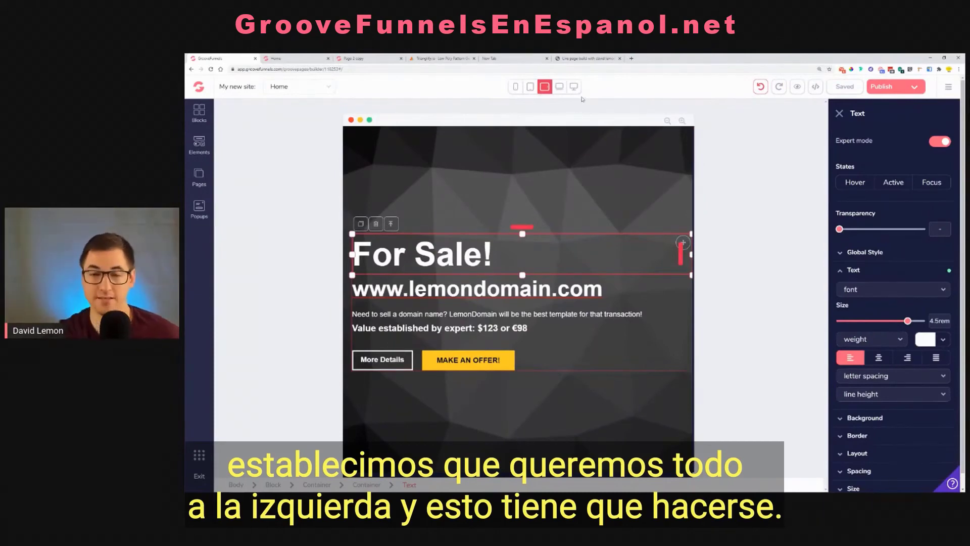
pyautogui.click(530, 87)
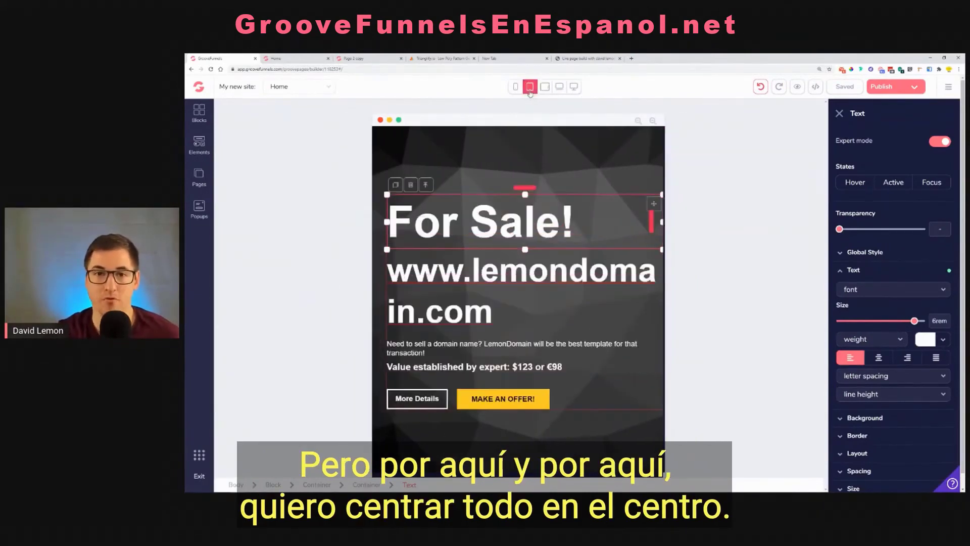
pyautogui.click(516, 88)
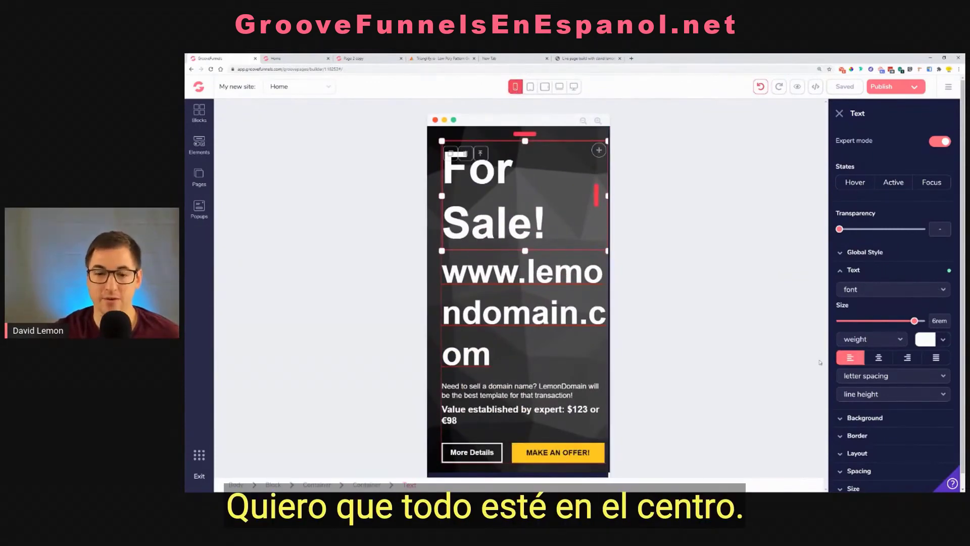
pyautogui.click(531, 87)
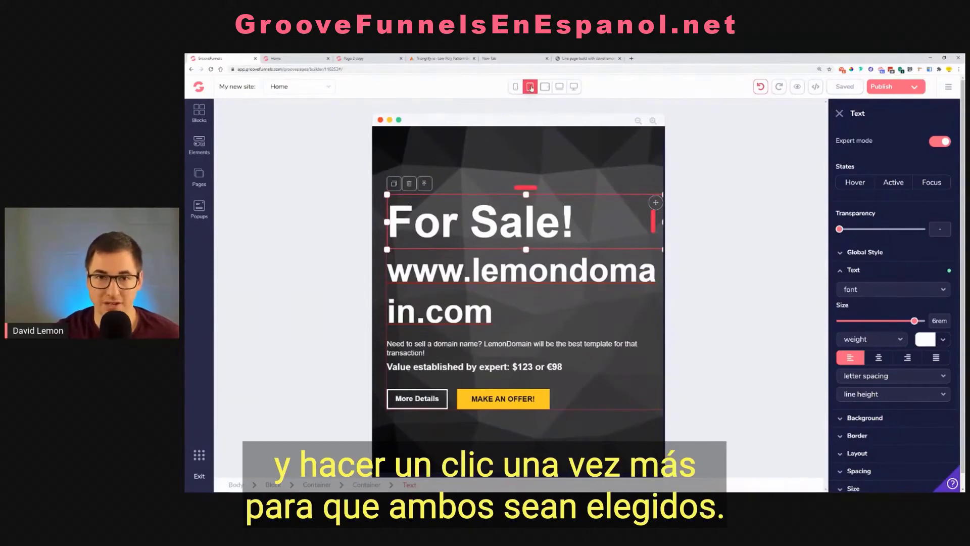
pyautogui.click(530, 87)
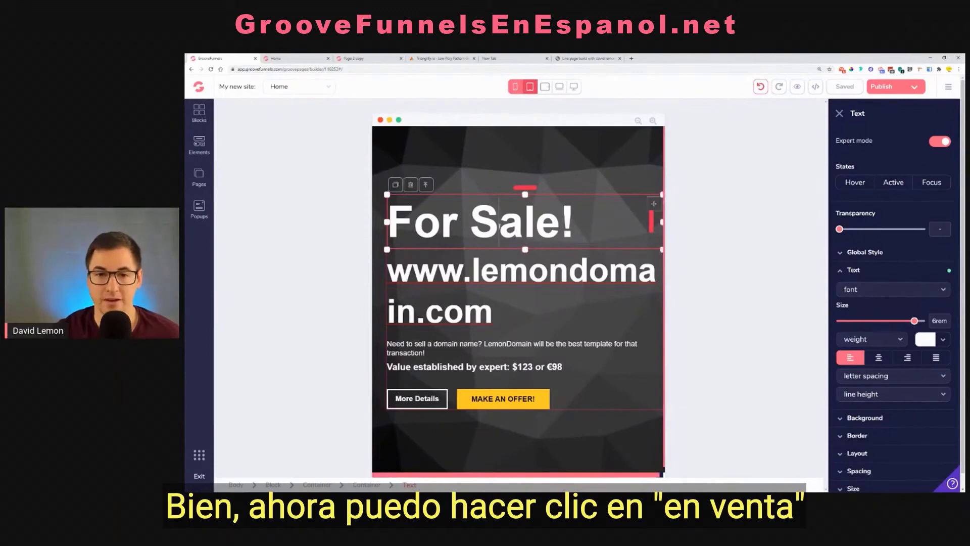
pyautogui.click(879, 358)
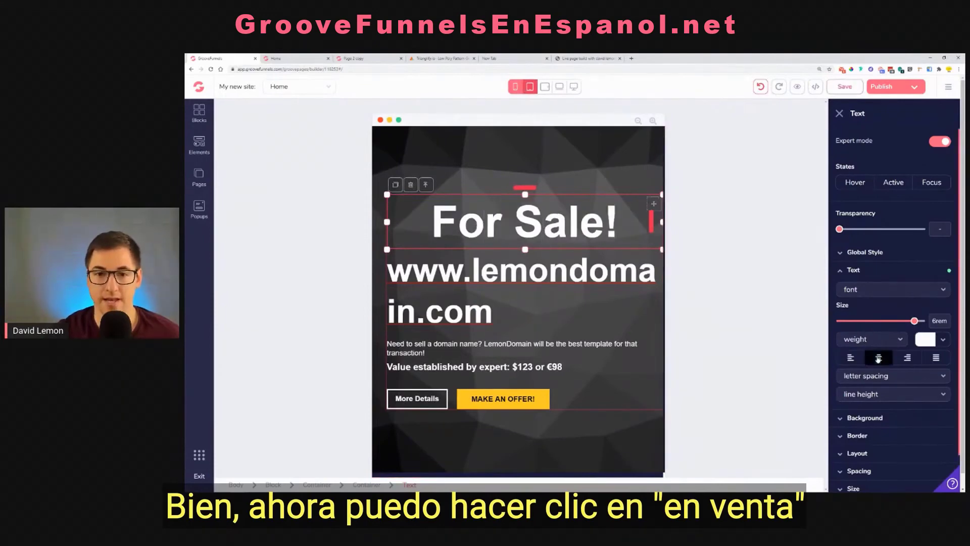
pyautogui.click(529, 273)
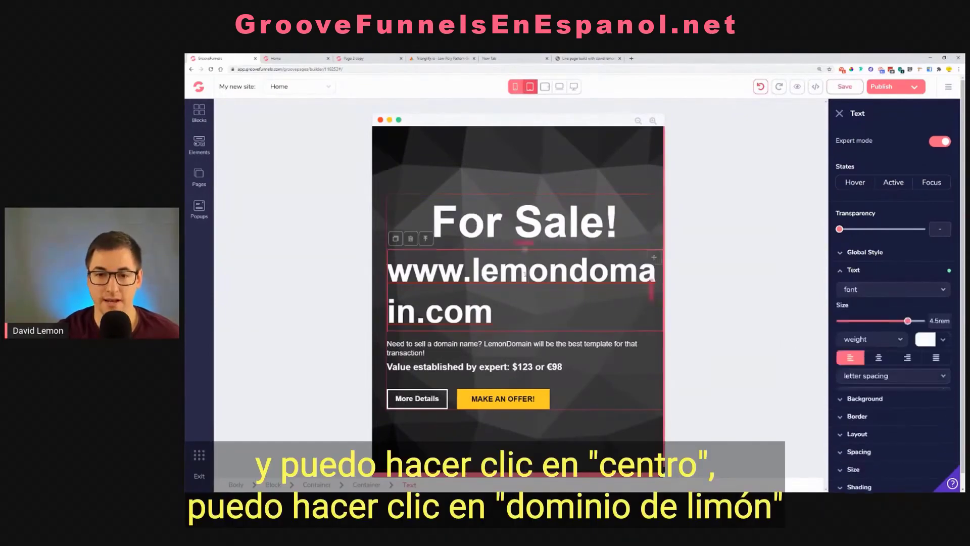
pyautogui.click(879, 359)
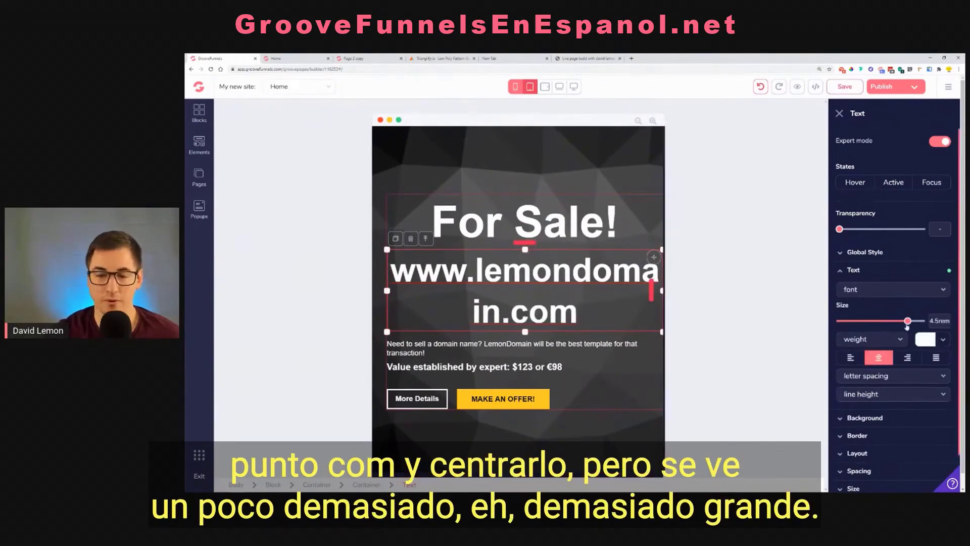
pyautogui.moveTo(909, 322); pyautogui.dragTo(902, 322)
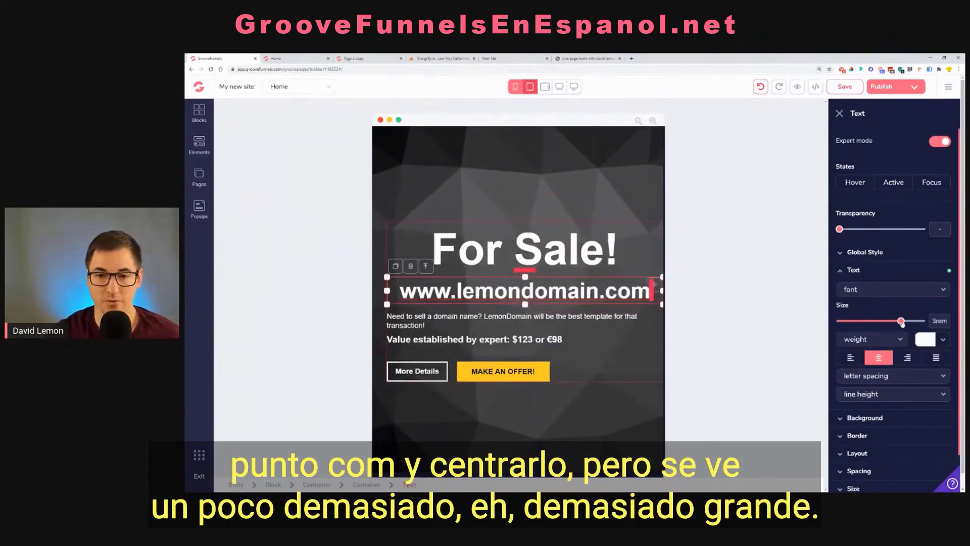
# For the portrait tablet and mobile views, set the For Sale! heading to 4.5rem and center the description and expert value texts
pyautogui.click(566, 250)
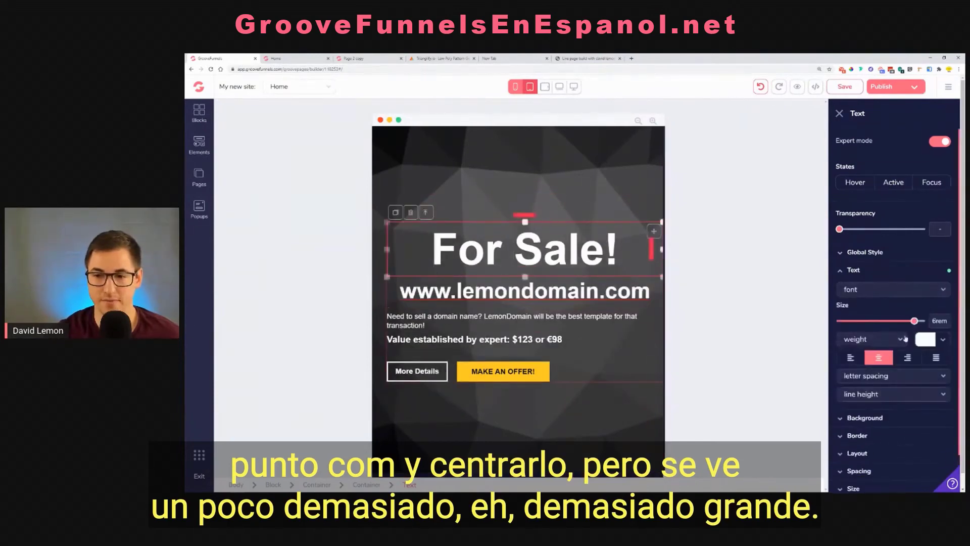
pyautogui.moveTo(914, 321); pyautogui.dragTo(909, 322)
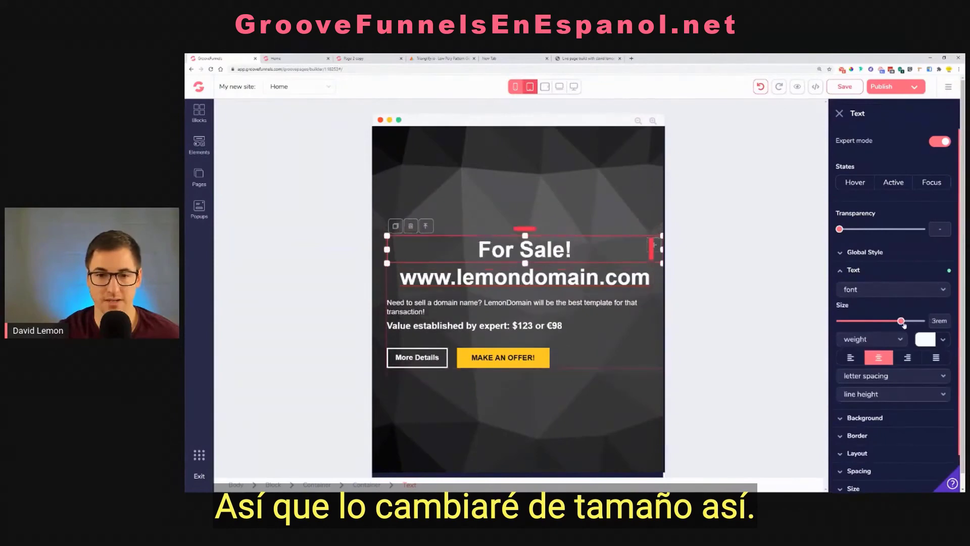
pyautogui.click(531, 310)
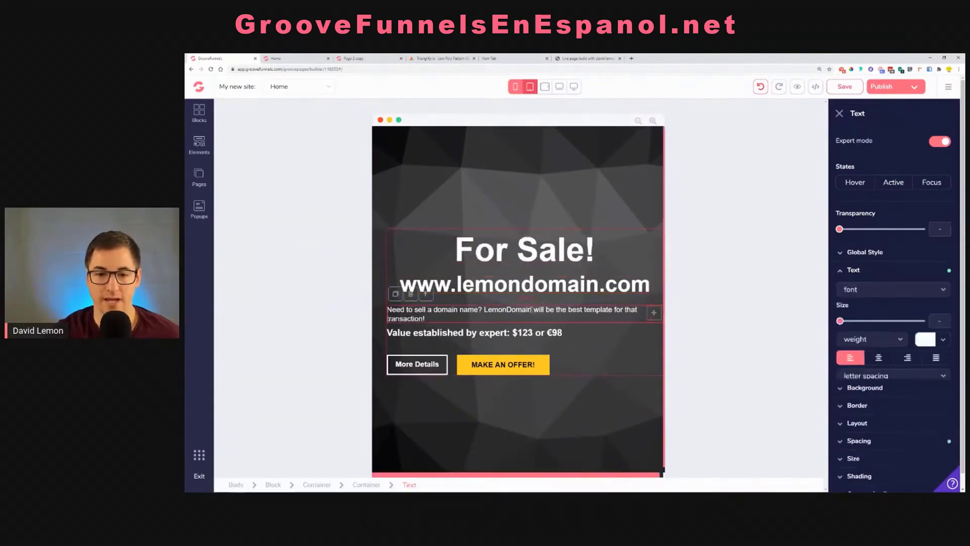
pyautogui.click(880, 358)
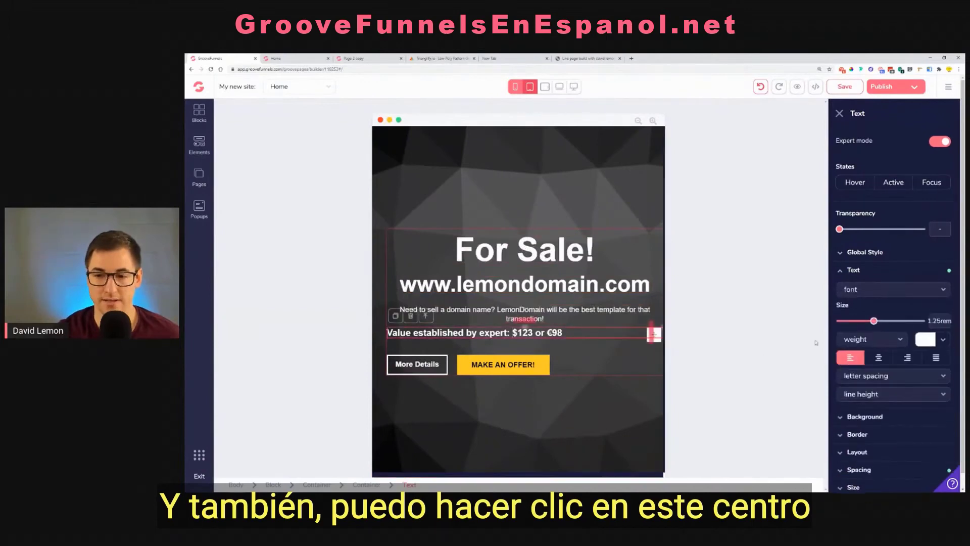
pyautogui.click(879, 358)
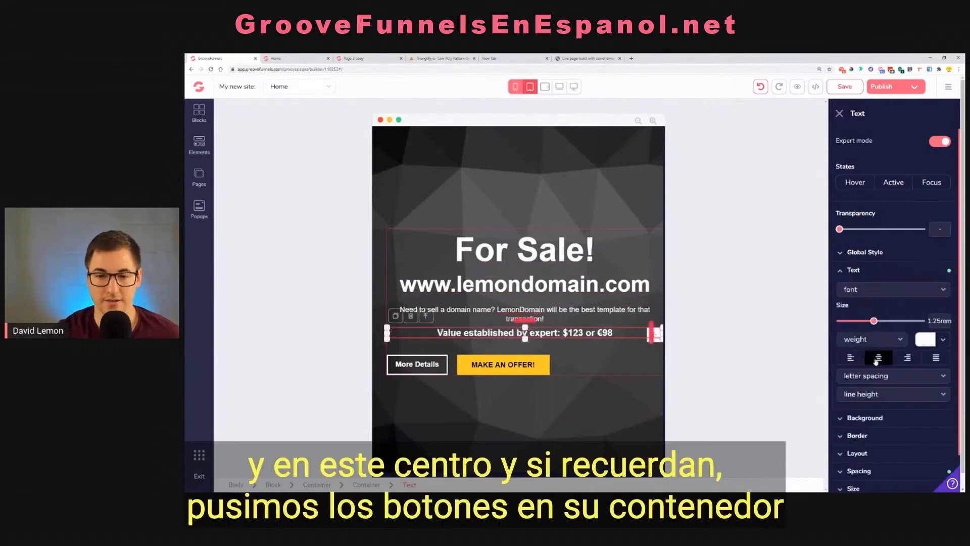
# Center the More Details and MAKE AN OFFER! buttons within their container for the portrait tablet and mobile views
pyautogui.click(511, 369)
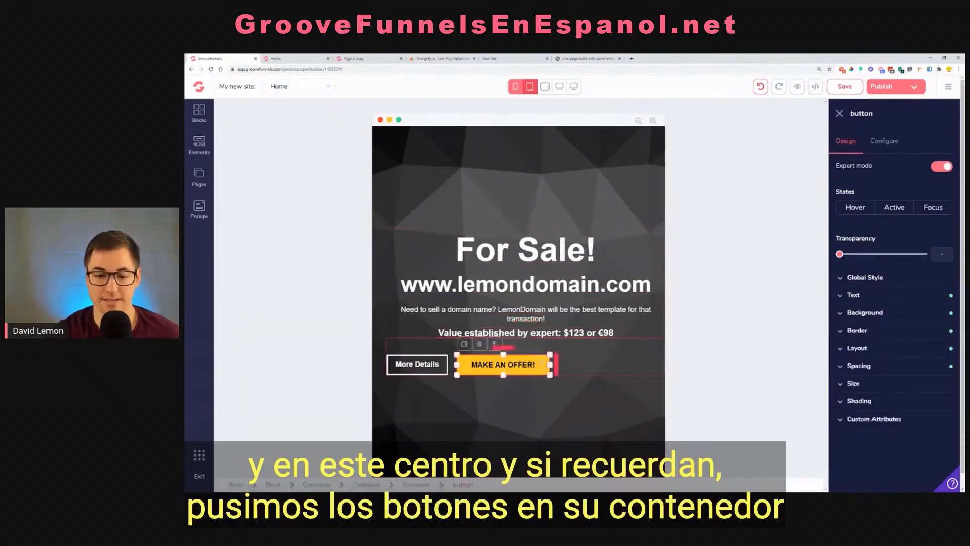
pyautogui.click(416, 485)
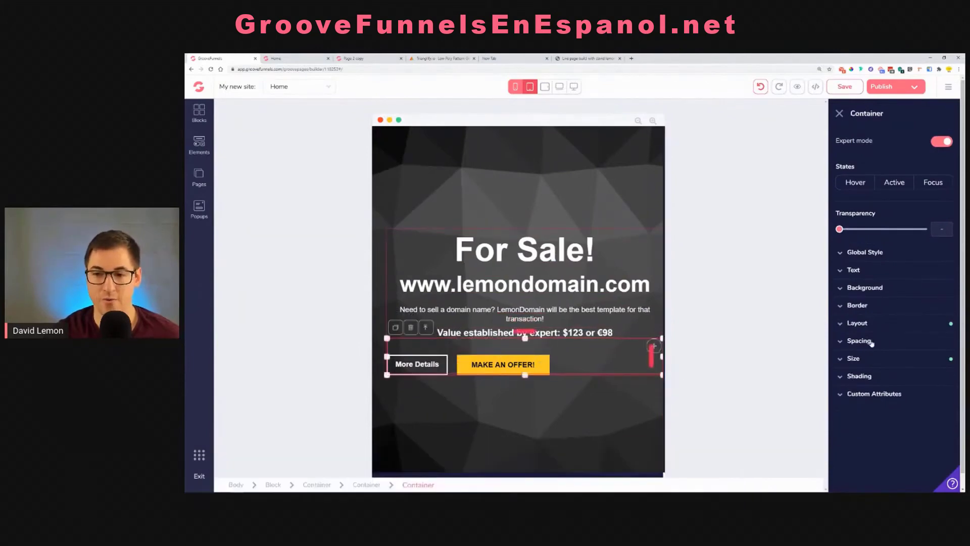
pyautogui.click(874, 325)
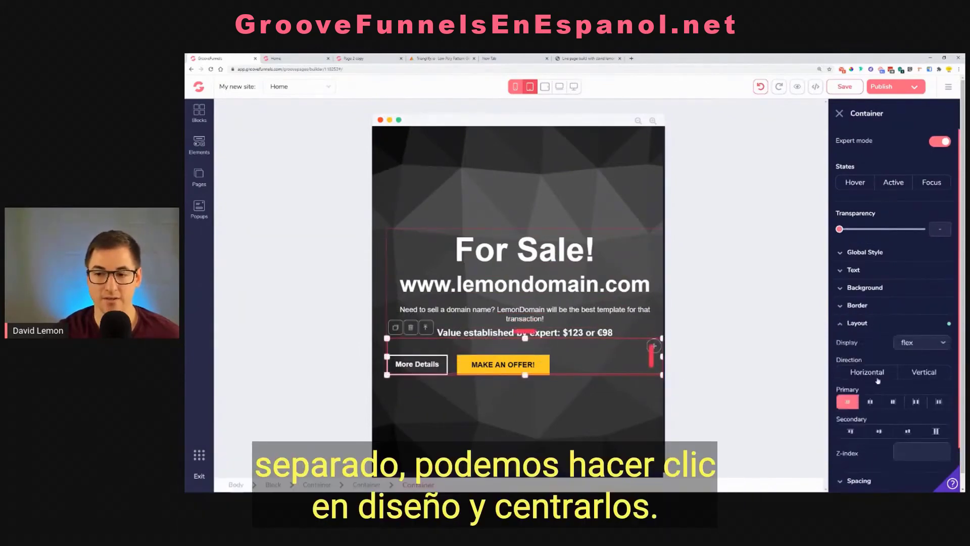
pyautogui.click(877, 405)
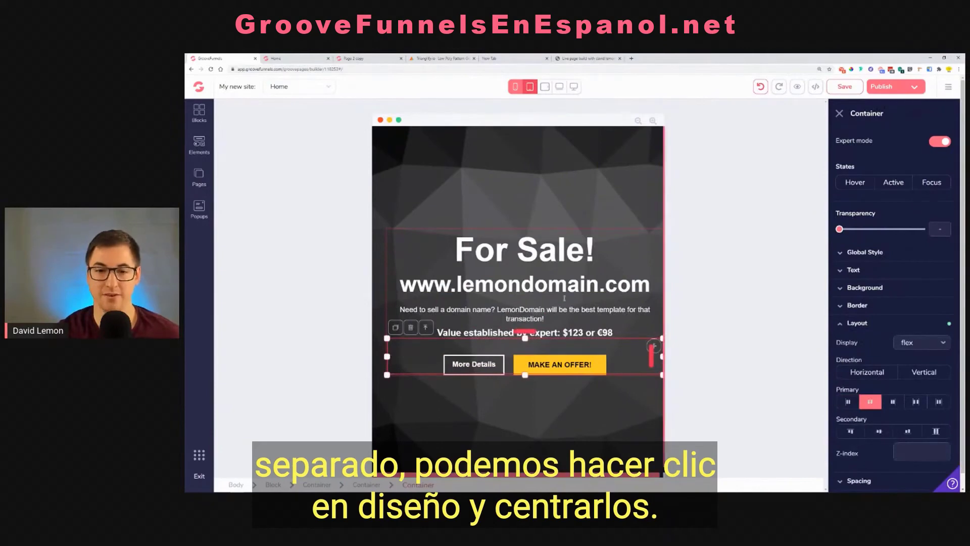
# Compare the alignment of the texts and buttons across the landscape tablet, laptop, desktop, portrait tablet and mobile views
pyautogui.click(544, 86)
pyautogui.click(559, 86)
pyautogui.click(574, 89)
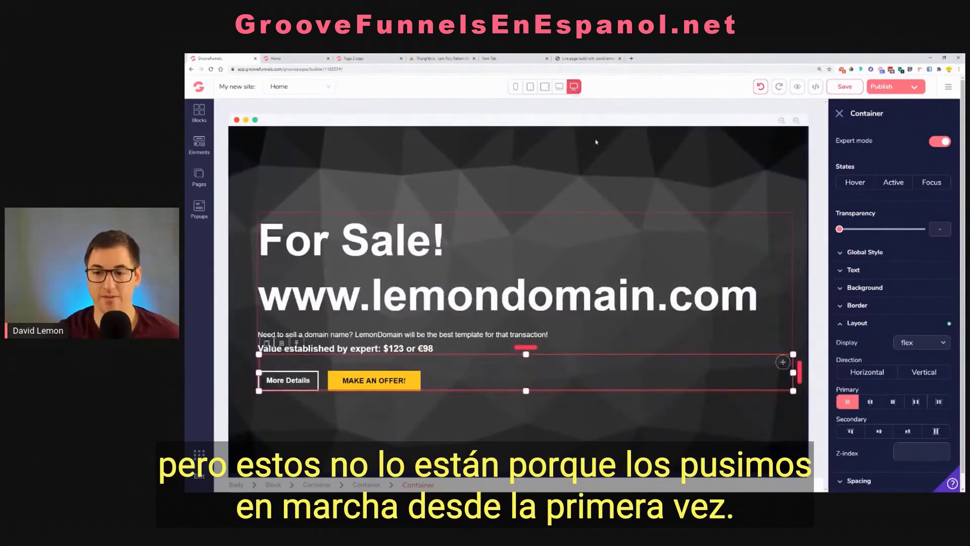
pyautogui.click(545, 86)
pyautogui.click(530, 87)
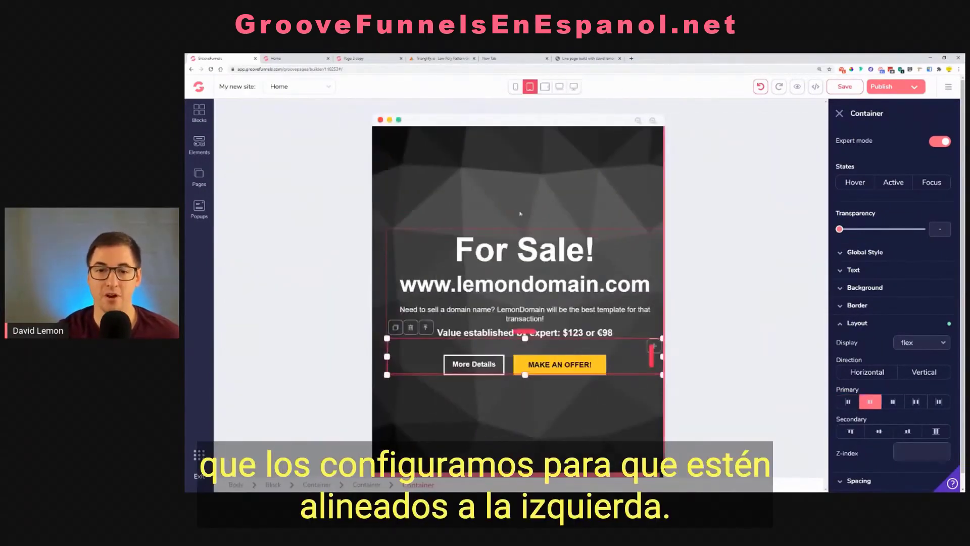
pyautogui.click(515, 86)
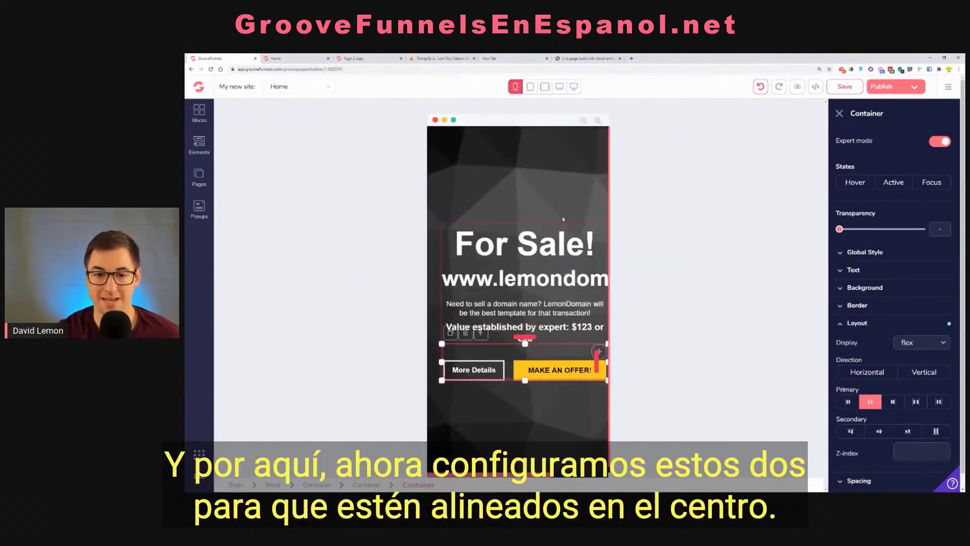
pyautogui.click(531, 87)
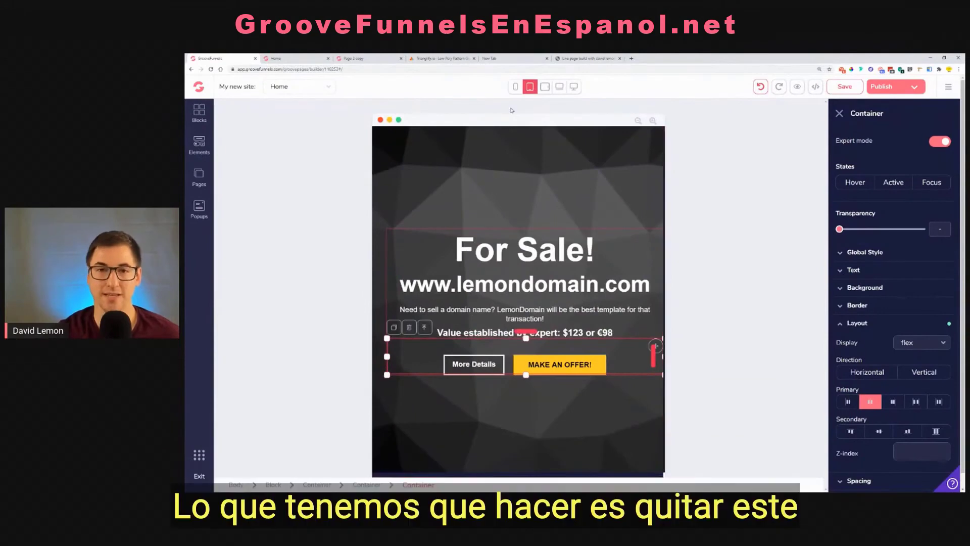
pyautogui.click(517, 86)
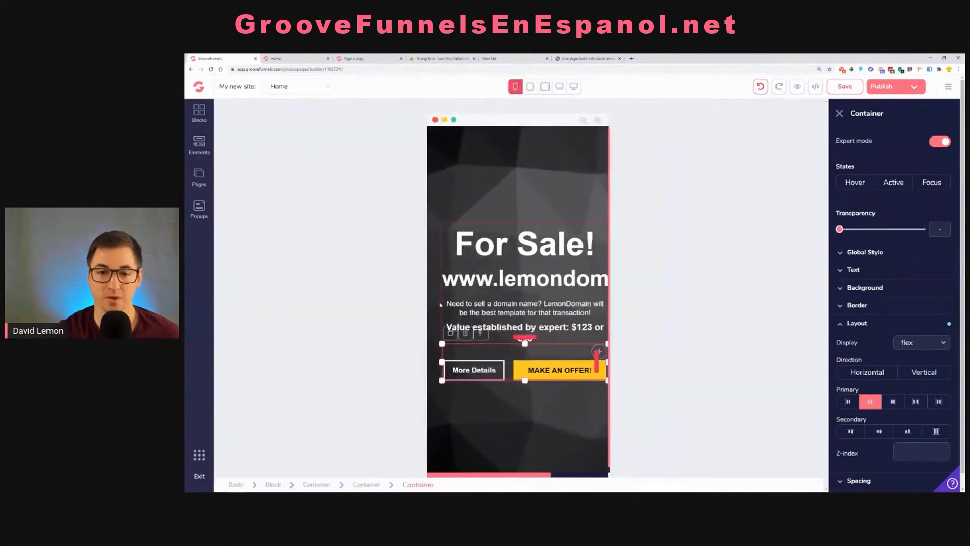
# Set the outer container's left and right padding to 0.25rem for the portrait tablet and mobile views together
pyautogui.click(530, 87)
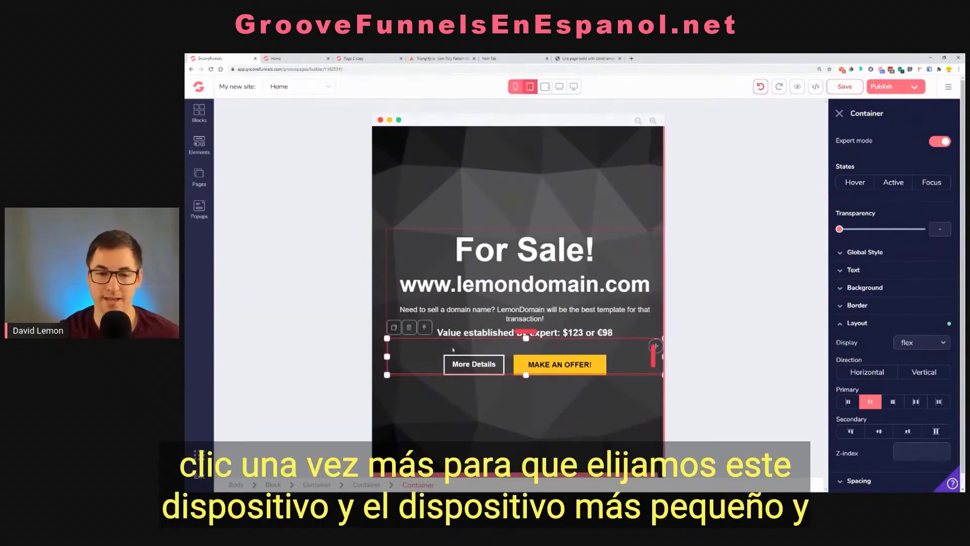
pyautogui.click(400, 216)
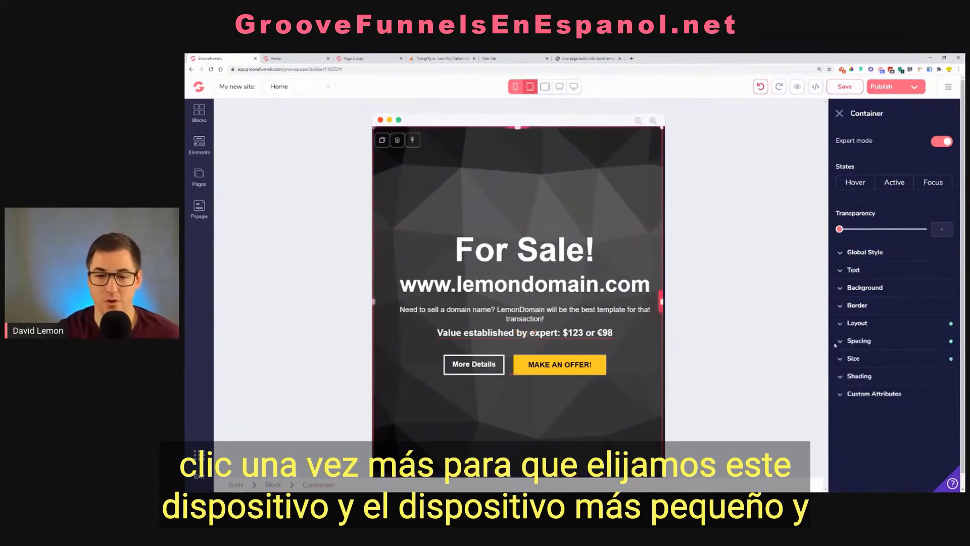
pyautogui.click(866, 343)
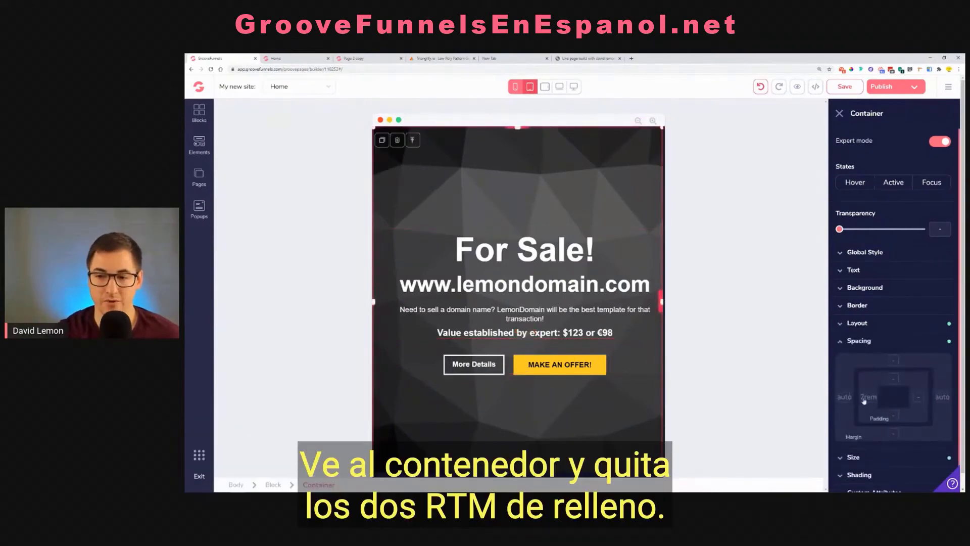
pyautogui.moveTo(874, 452); pyautogui.dragTo(843, 453)
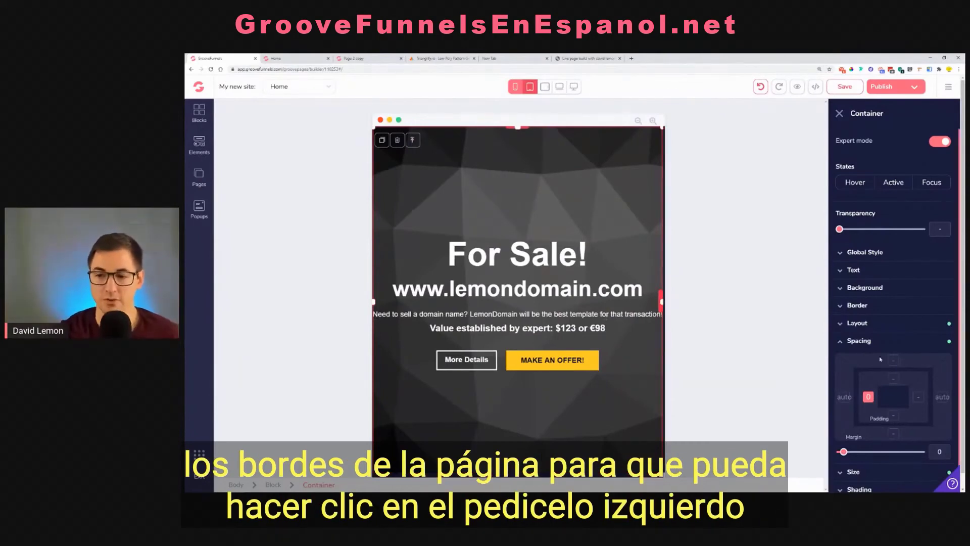
pyautogui.click(919, 399)
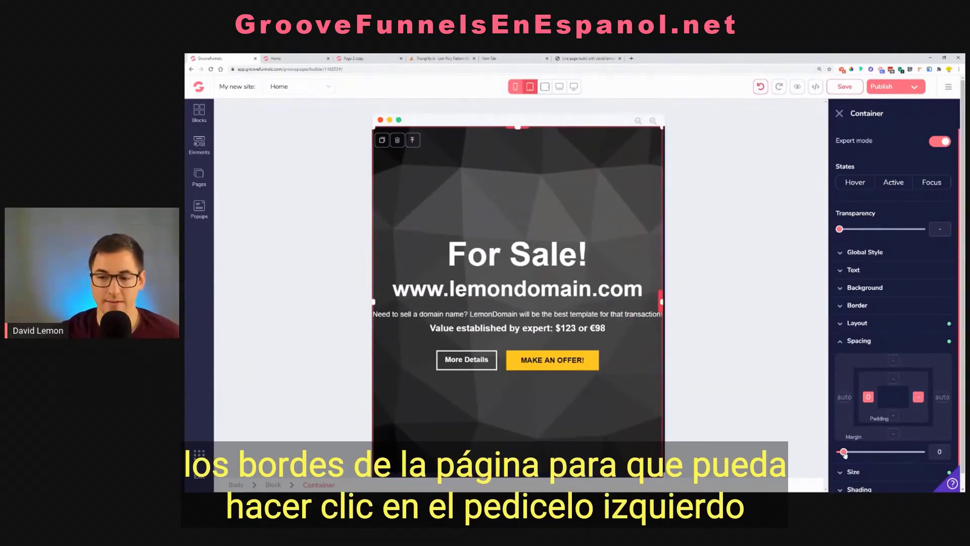
pyautogui.moveTo(843, 453); pyautogui.dragTo(848, 454)
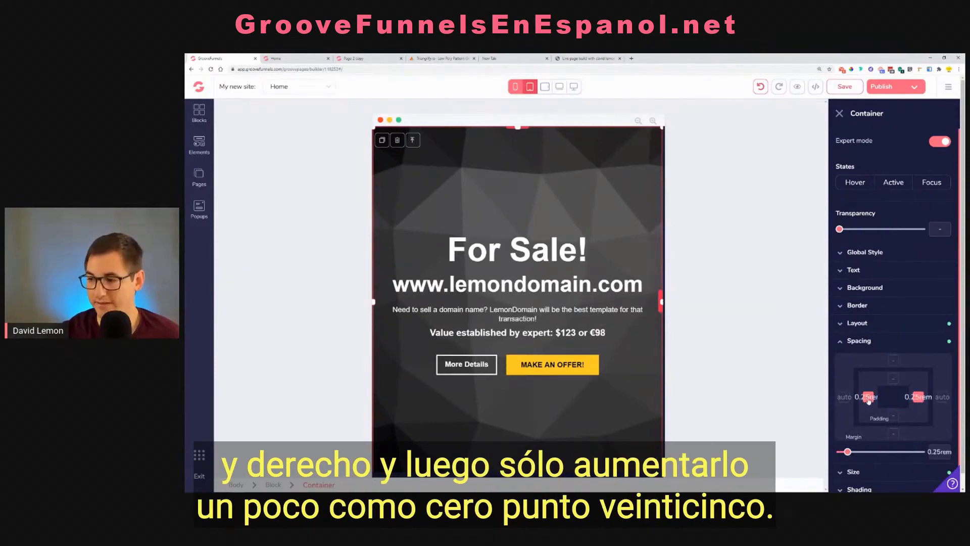
pyautogui.click(516, 86)
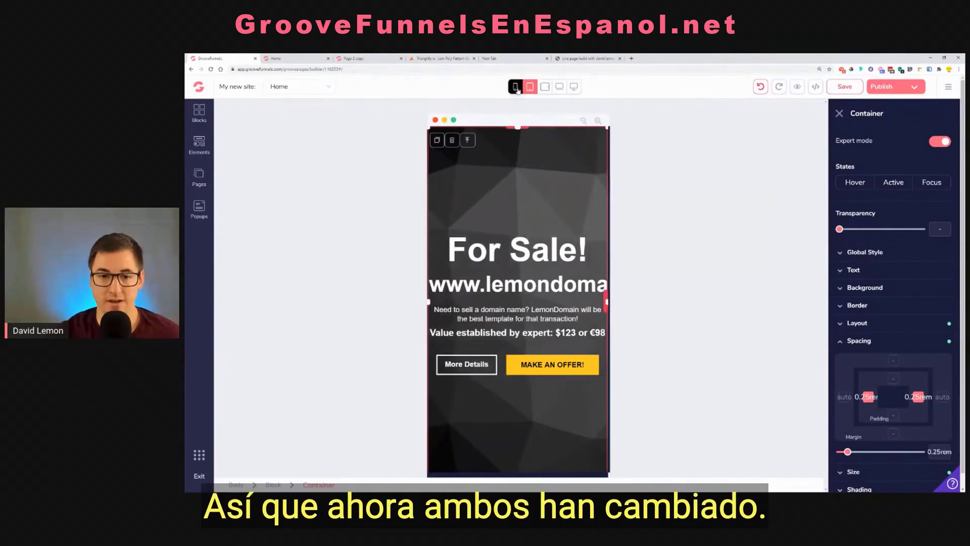
pyautogui.click(519, 287)
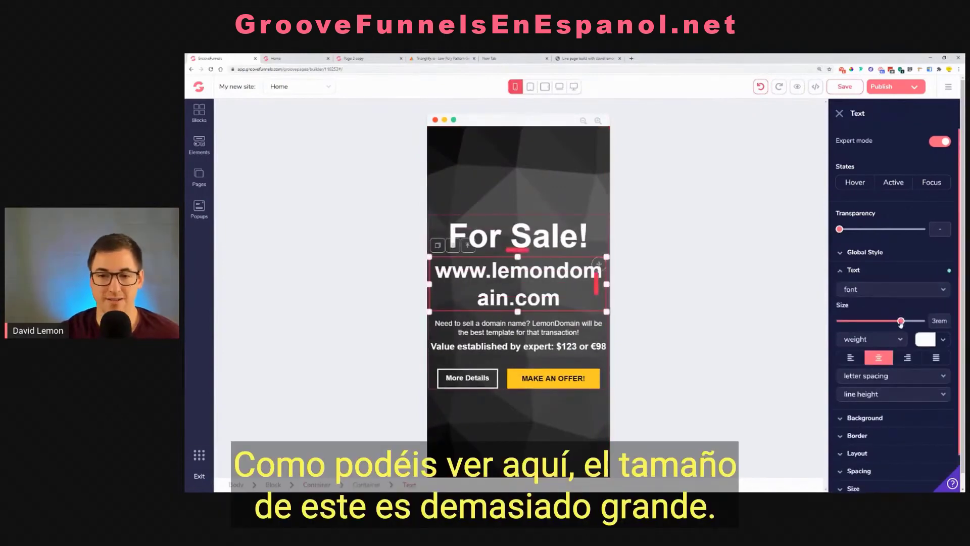
pyautogui.moveTo(901, 322)
pyautogui.mouseDown()
pyautogui.moveTo(890, 322)
pyautogui.moveTo(902, 322)
pyautogui.mouseUp()
pyautogui.click(531, 255)
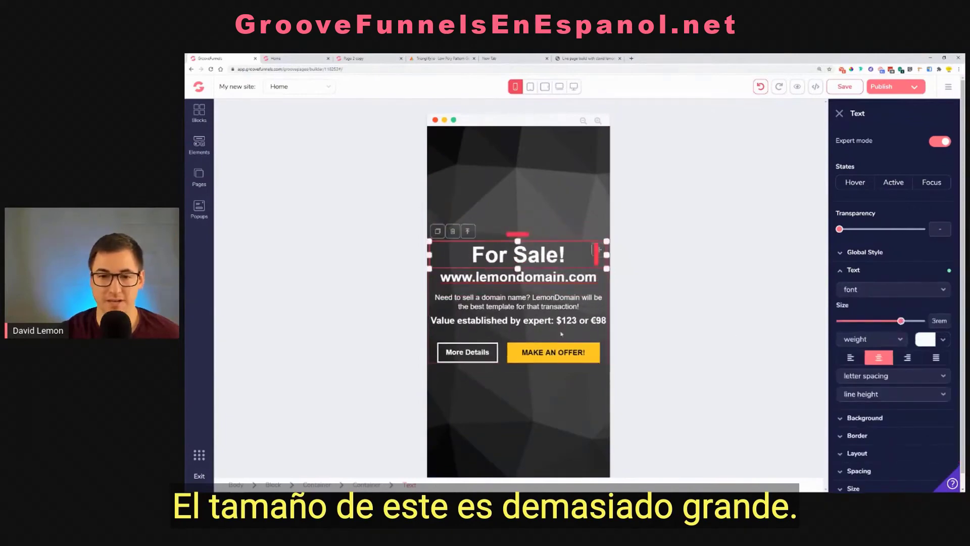
# Set the outer container's left and right padding to 1.25rem in the mobile view and save the page
pyautogui.click(498, 225)
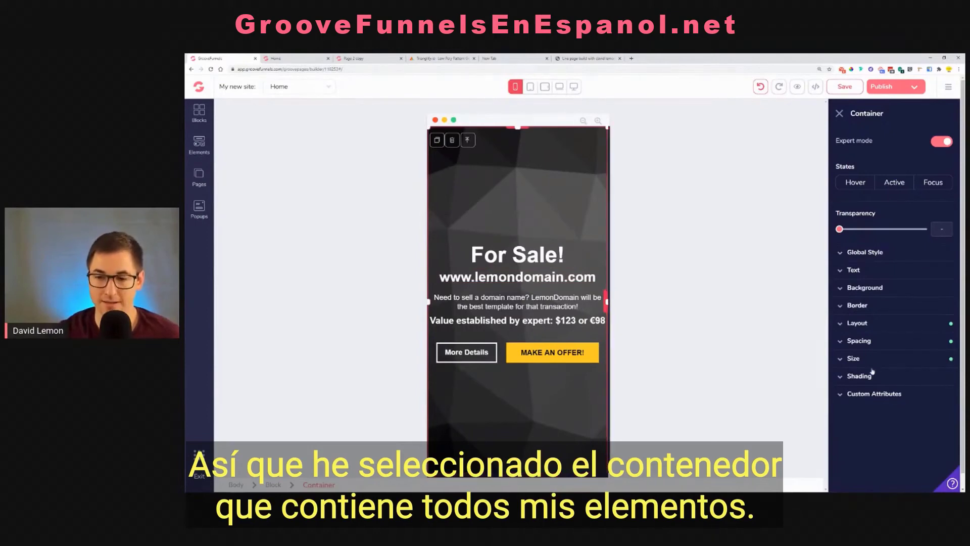
pyautogui.click(878, 346)
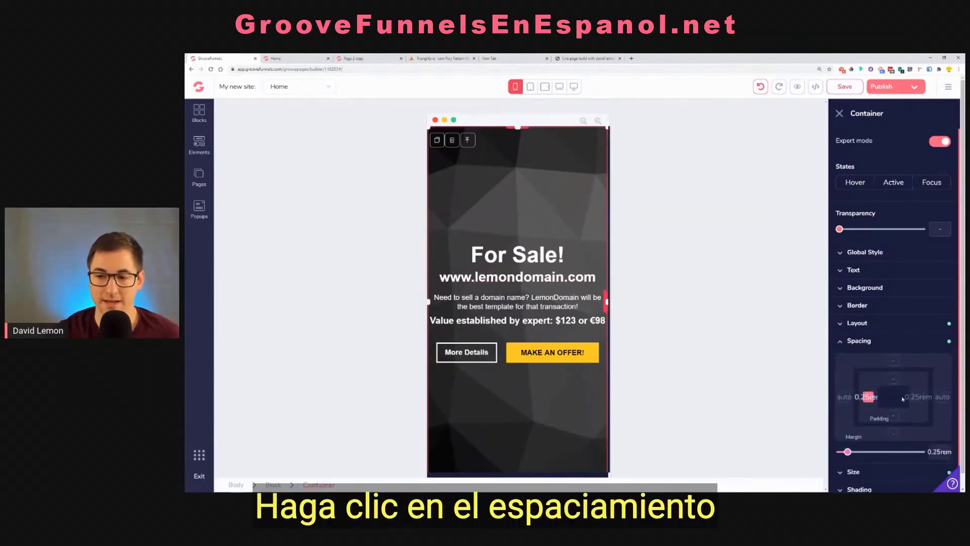
pyautogui.click(920, 397)
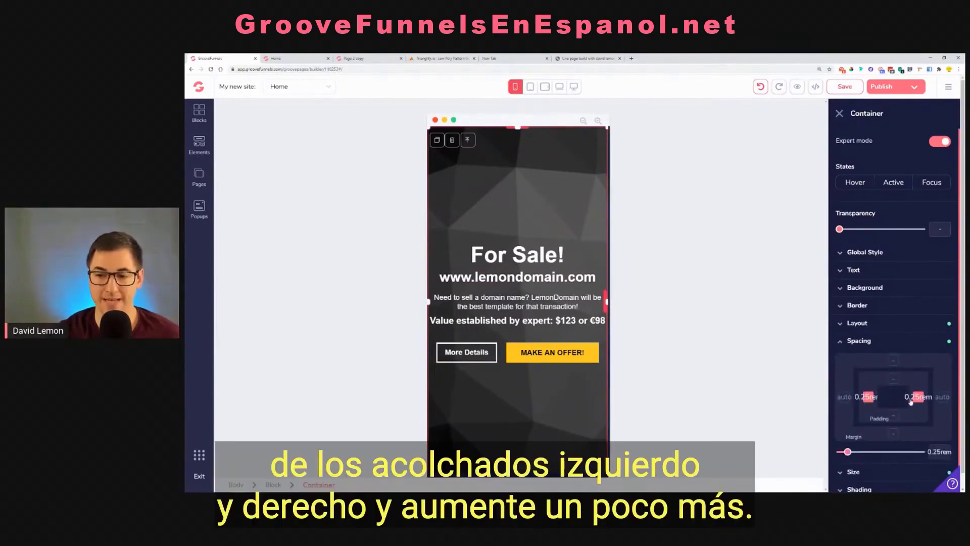
pyautogui.moveTo(850, 456); pyautogui.dragTo(866, 459)
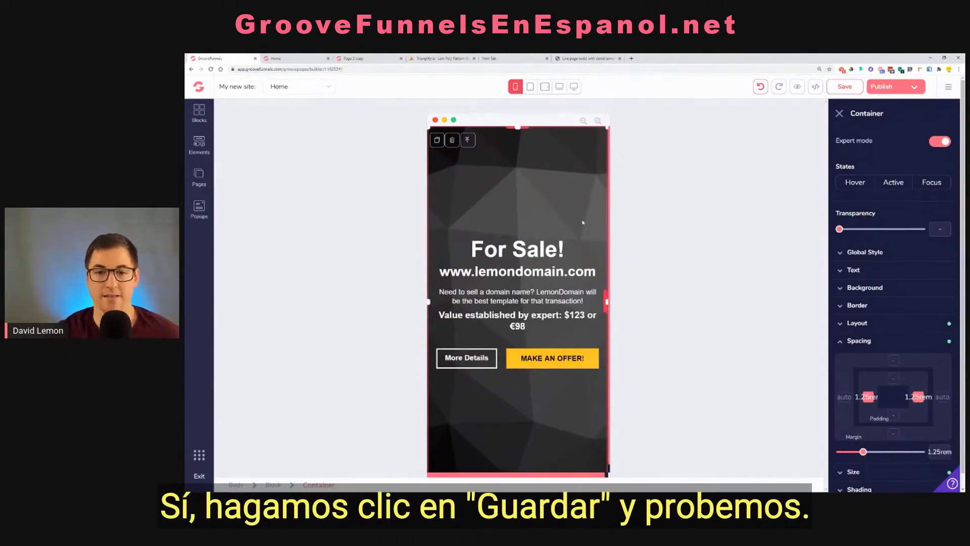
pyautogui.click(843, 87)
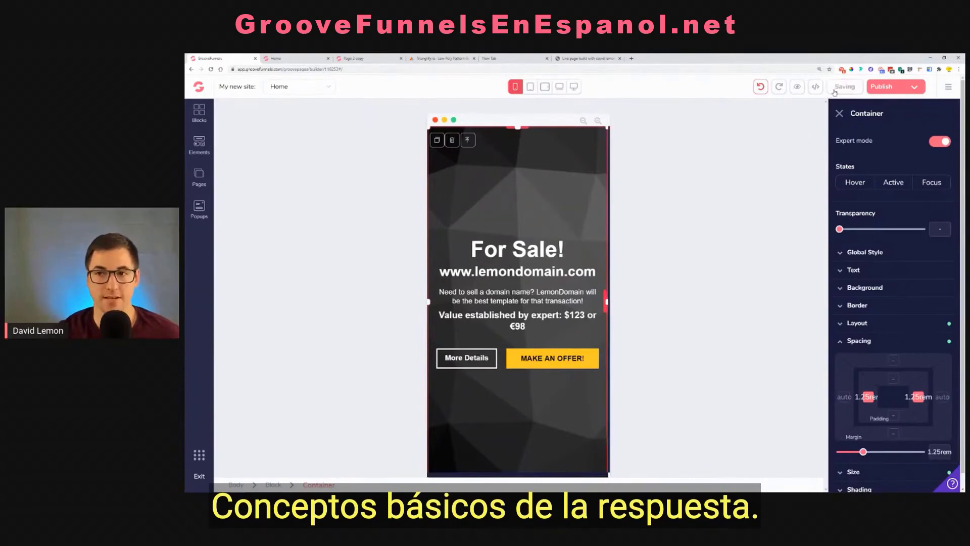
# Review the heading, domain text and button container settings in the desktop view, and check the layout down to the portrait tablet view
pyautogui.click(574, 91)
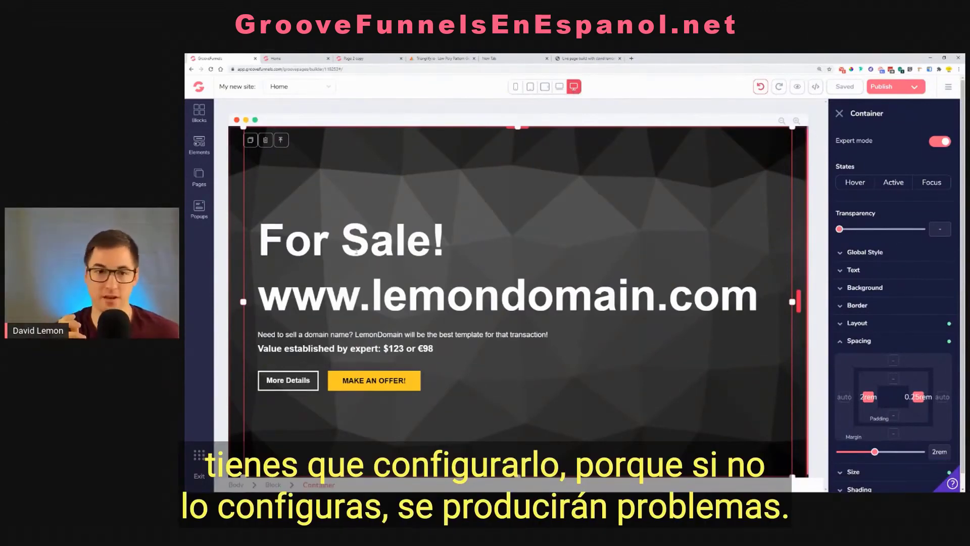
pyautogui.click(382, 266)
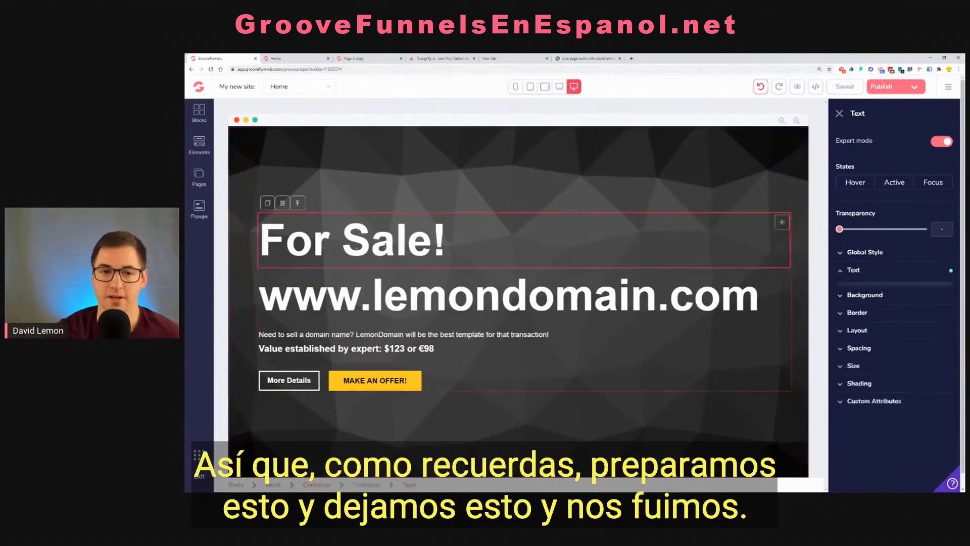
pyautogui.click(529, 283)
pyautogui.click(625, 389)
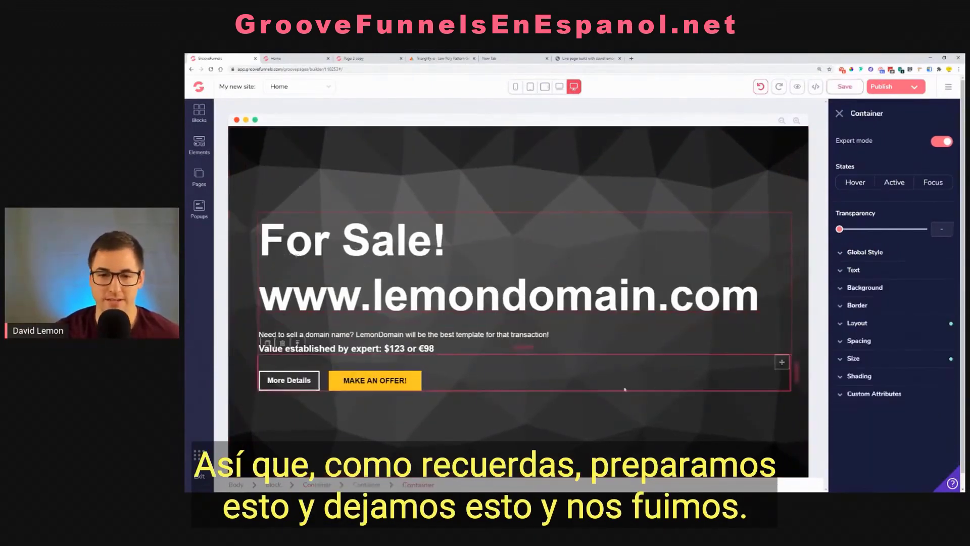
pyautogui.click(858, 323)
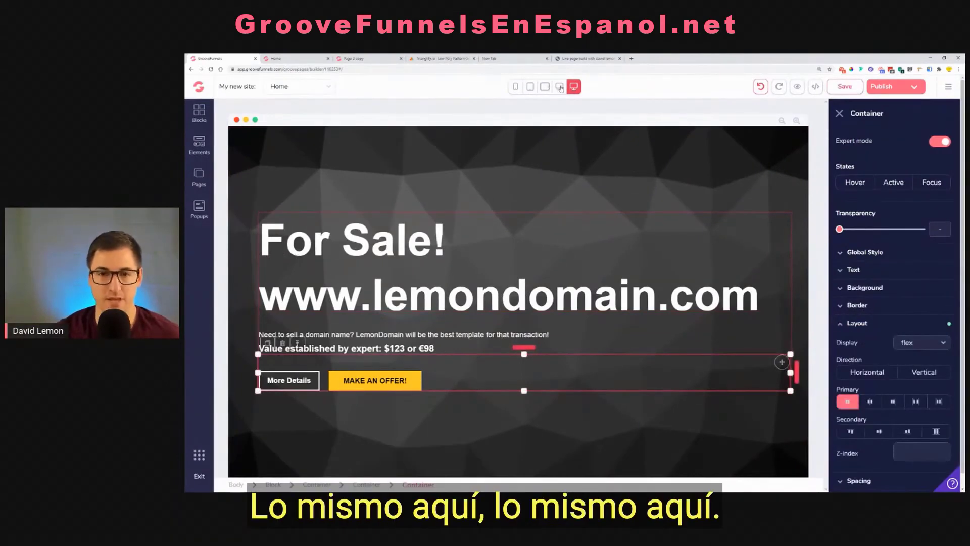
pyautogui.click(559, 87)
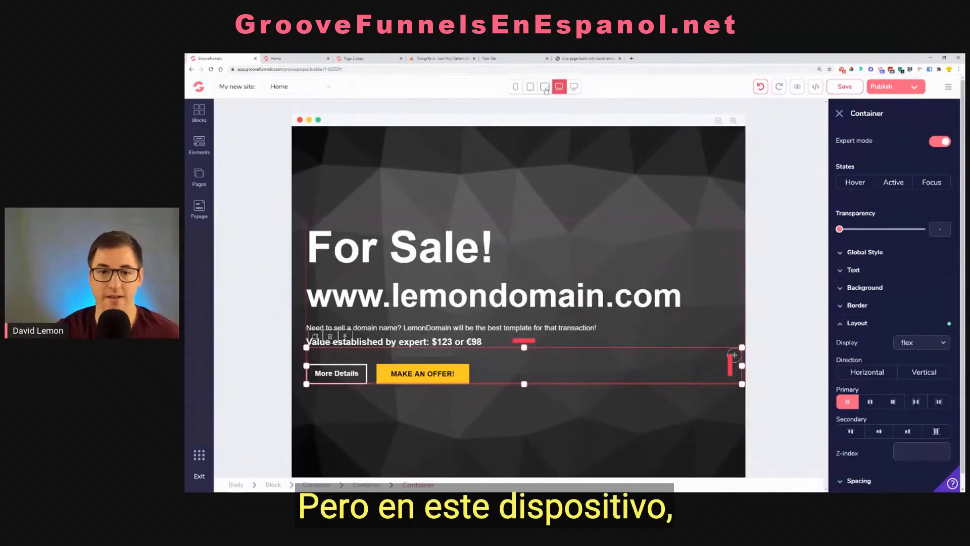
pyautogui.click(544, 86)
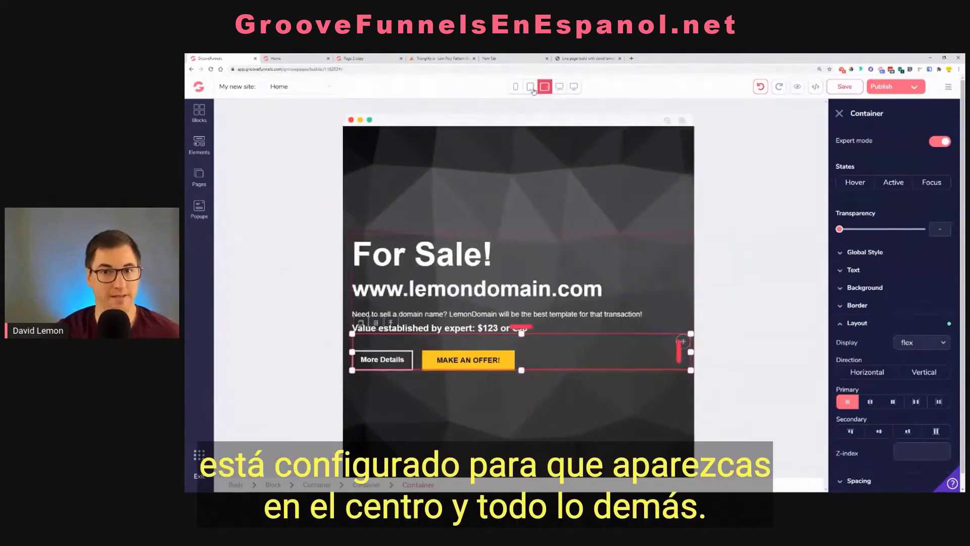
pyautogui.click(530, 87)
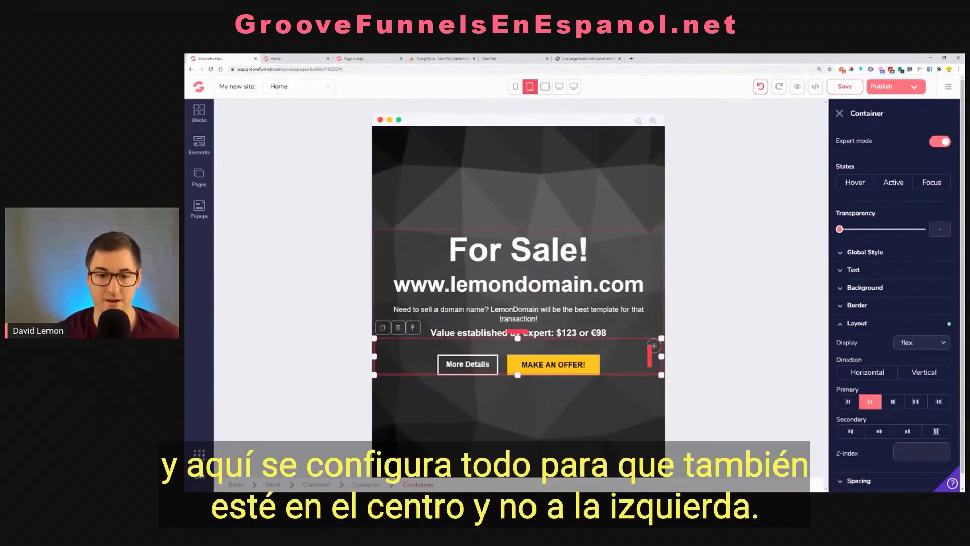
# Check the page in the mobile and desktop views, save it and open its preview
pyautogui.click(515, 87)
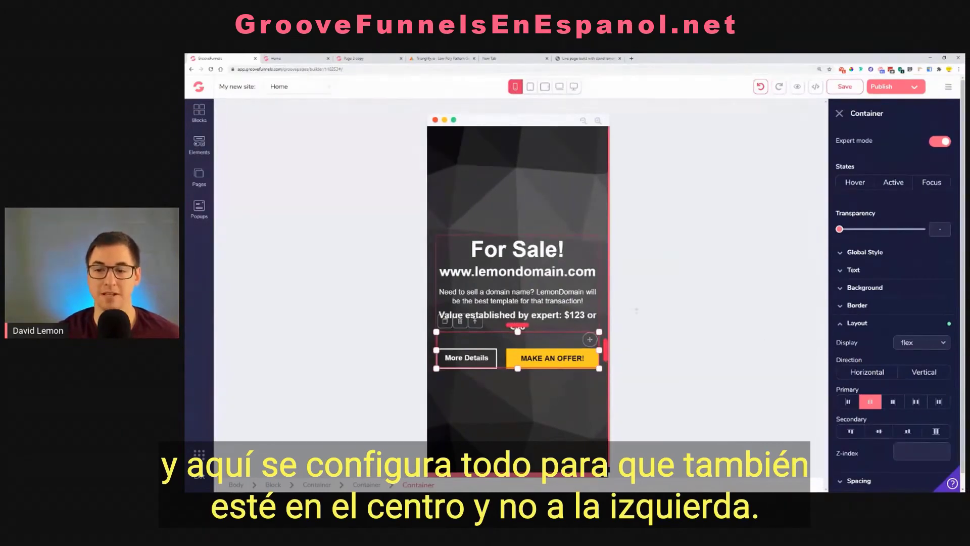
pyautogui.click(544, 205)
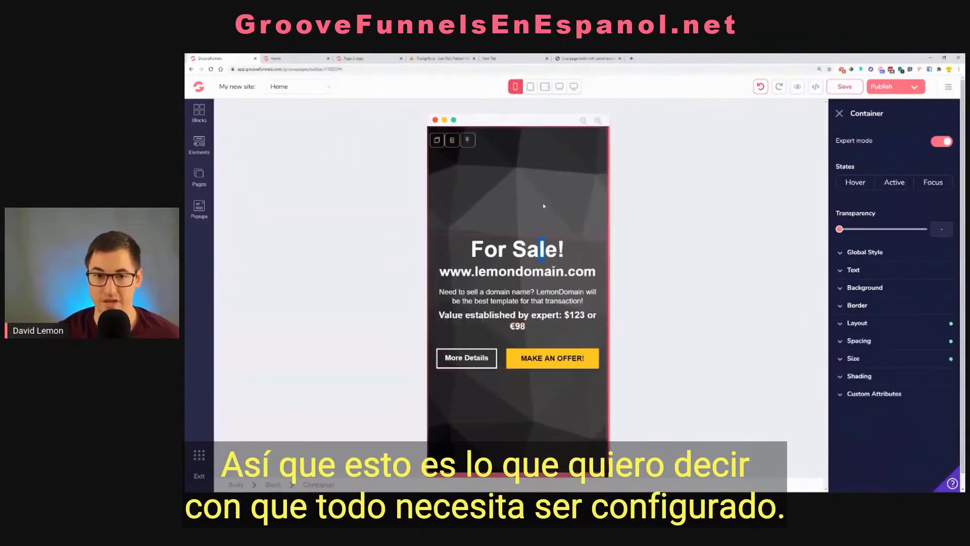
pyautogui.click(574, 87)
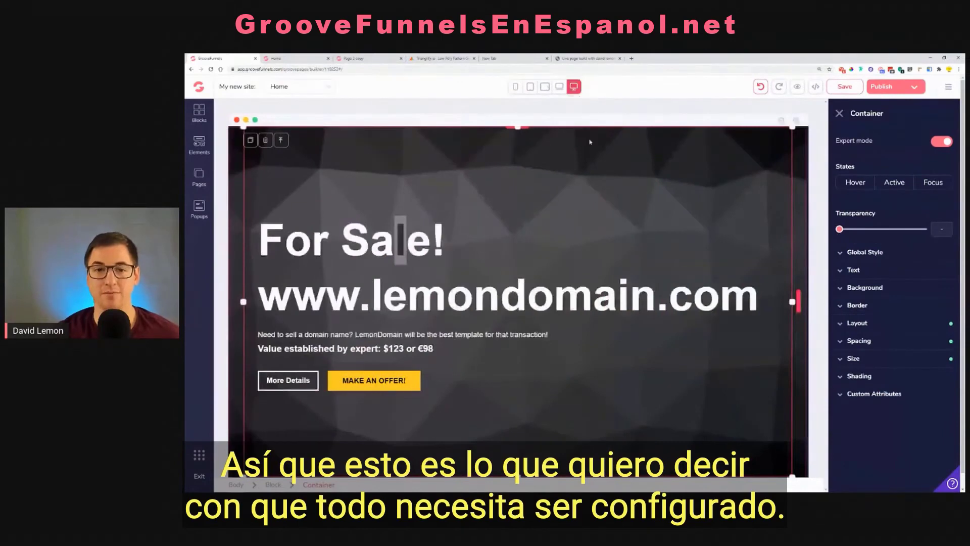
pyautogui.click(657, 226)
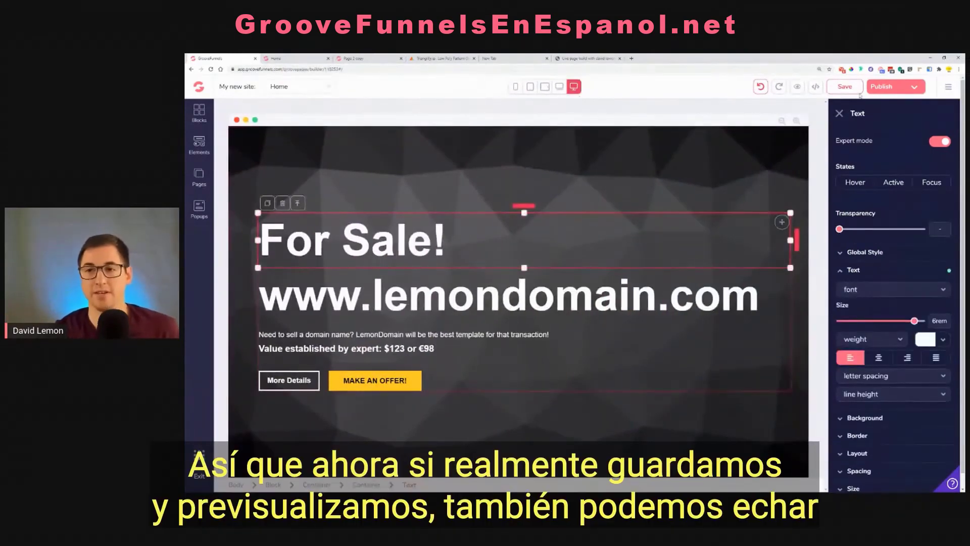
pyautogui.click(860, 94)
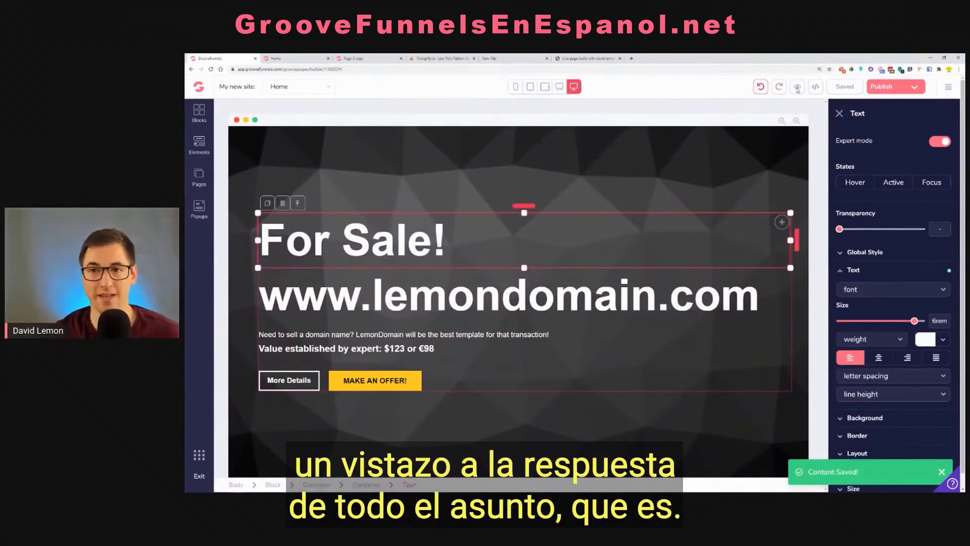
pyautogui.click(797, 88)
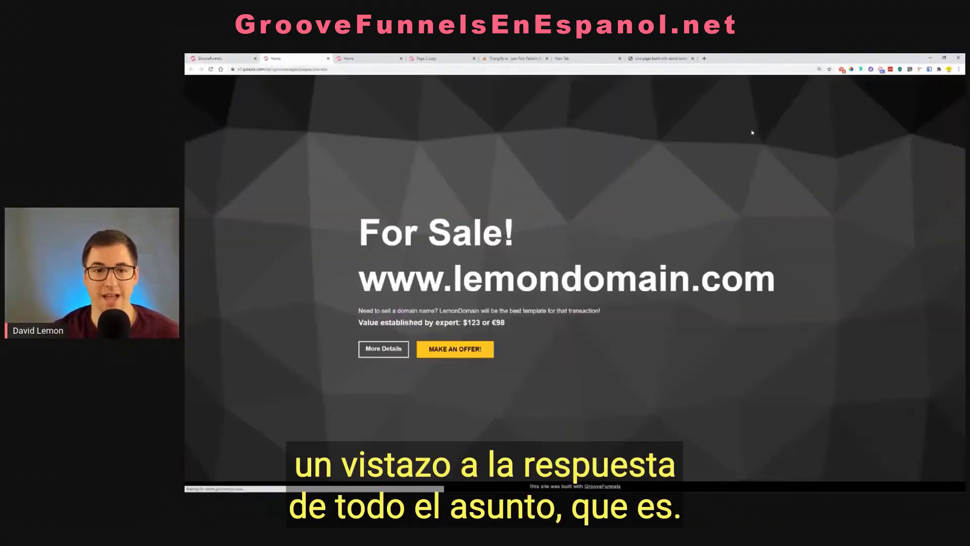
# Resize the preview window between mobile, tablet, laptop and full-screen widths to examine how the page layout responds
pyautogui.click(944, 58)
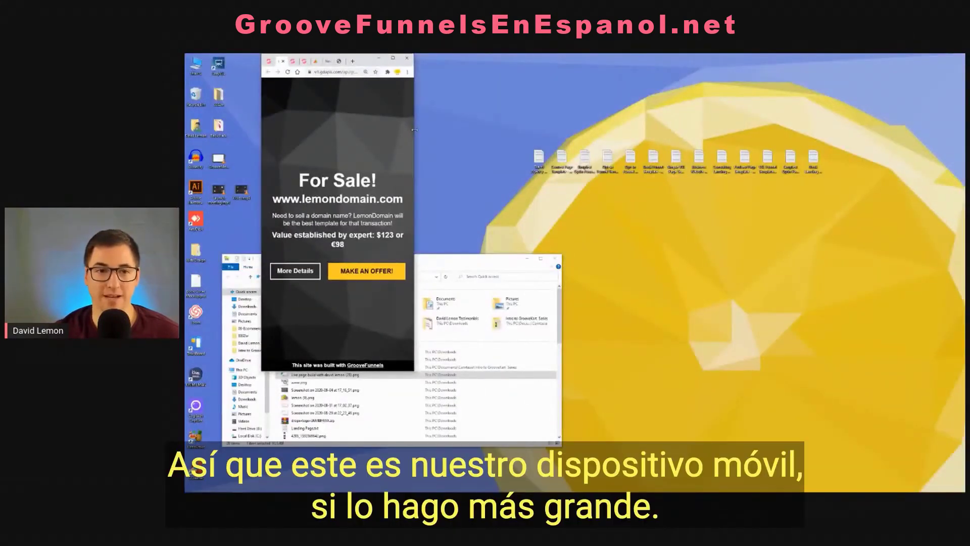
pyautogui.moveTo(414, 130); pyautogui.dragTo(567, 162)
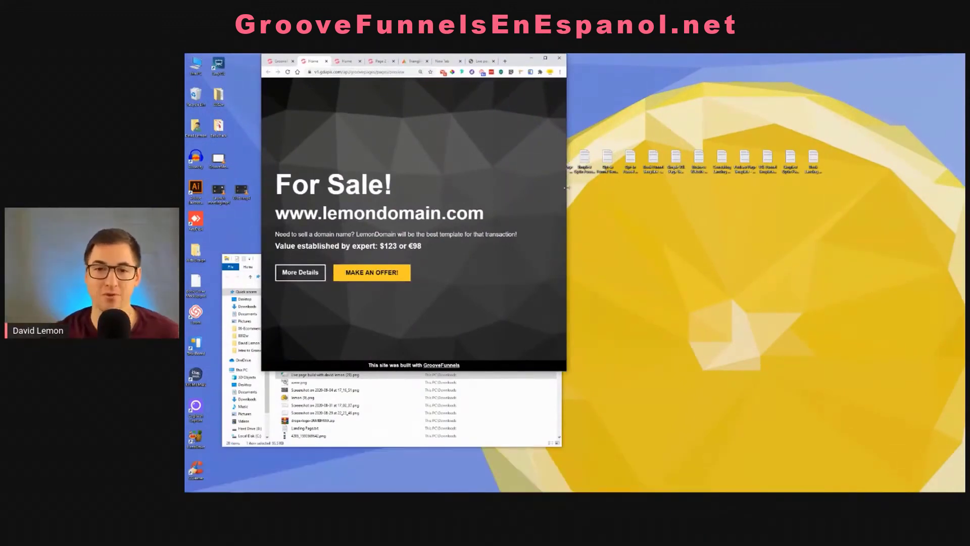
pyautogui.moveTo(562, 186); pyautogui.dragTo(761, 201)
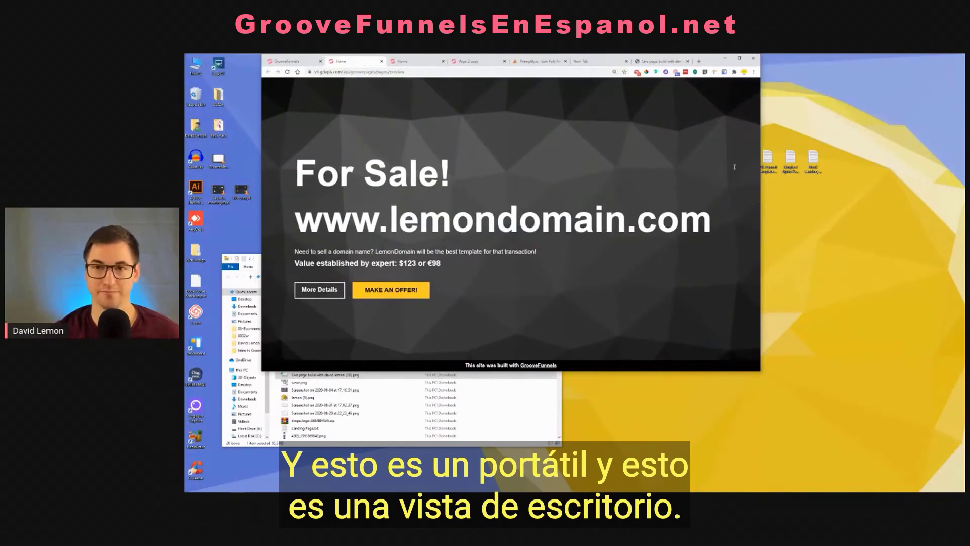
pyautogui.click(739, 58)
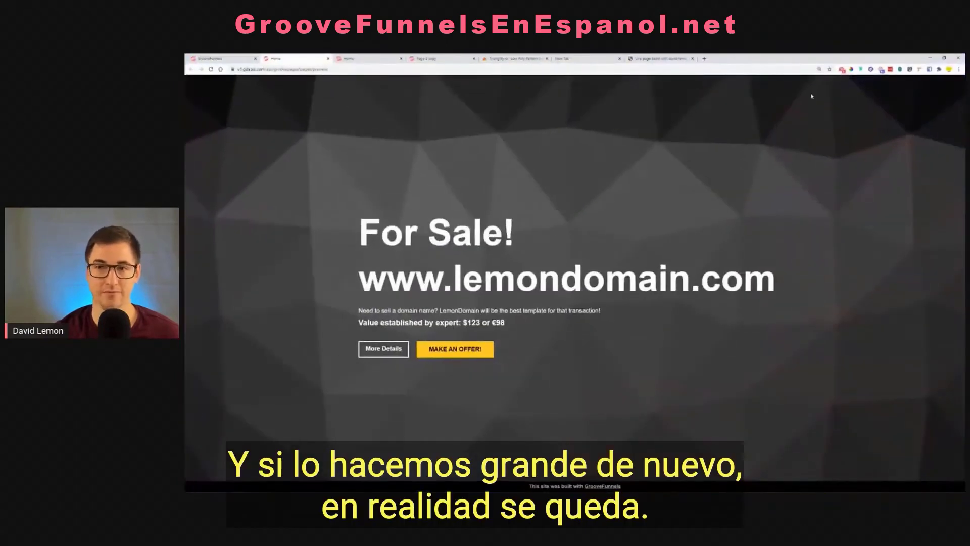
pyautogui.click(943, 59)
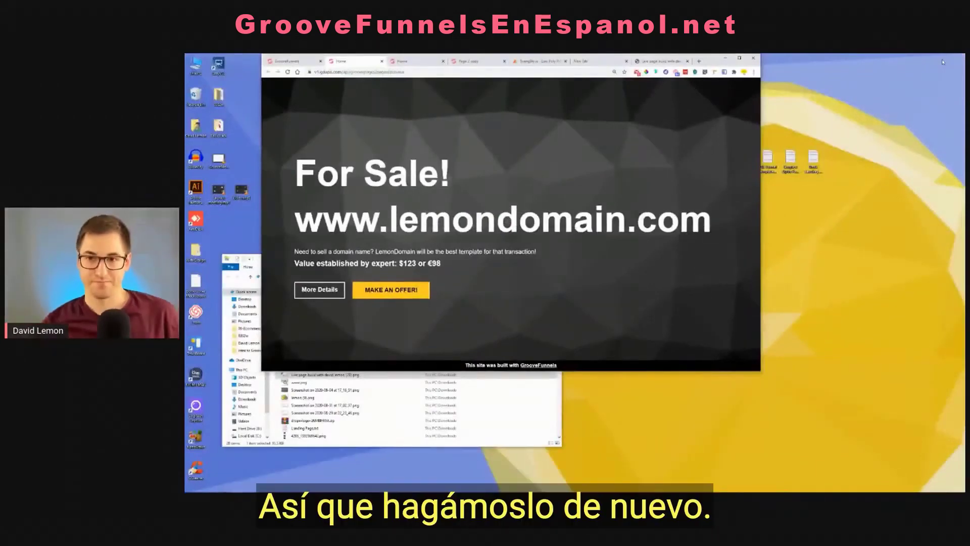
pyautogui.moveTo(758, 254); pyautogui.dragTo(680, 257)
pyautogui.moveTo(653, 254); pyautogui.dragTo(531, 247)
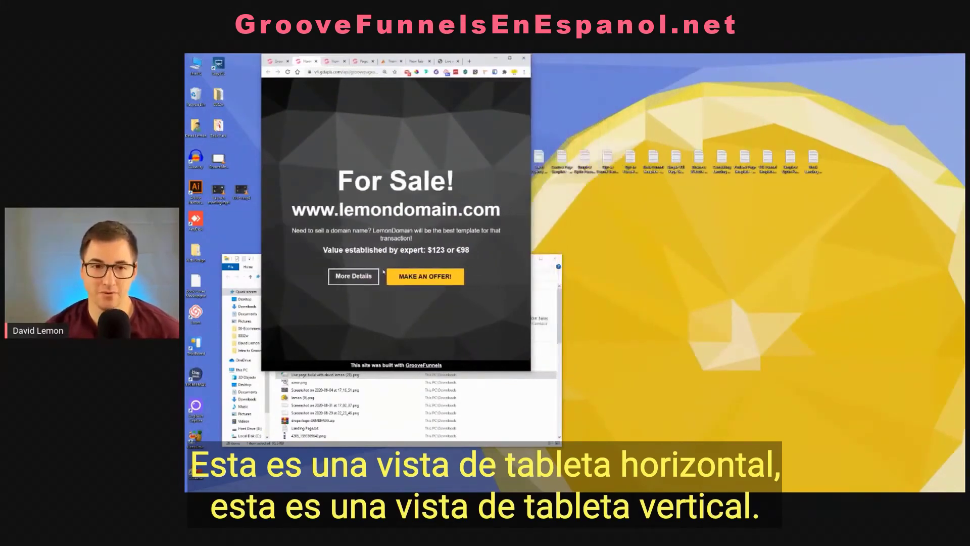
pyautogui.moveTo(531, 241); pyautogui.dragTo(411, 230)
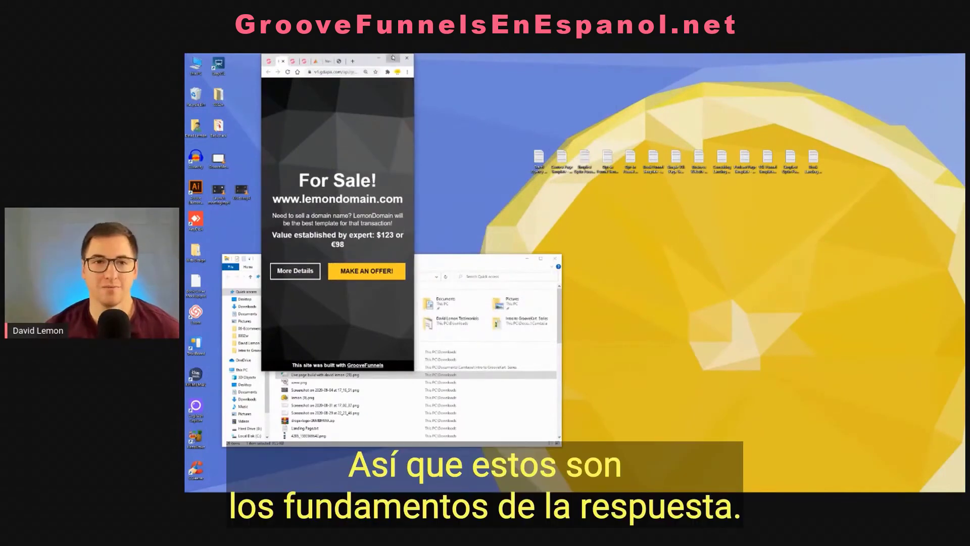
pyautogui.click(393, 58)
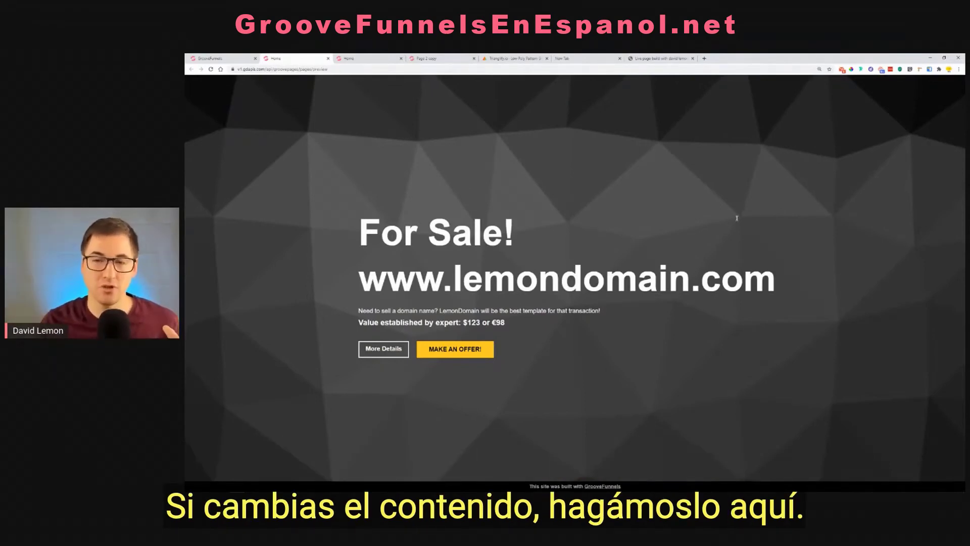
# Back in the page builder, change the heading to For Sales! in the desktop view and check it in the other device views
pyautogui.click(207, 58)
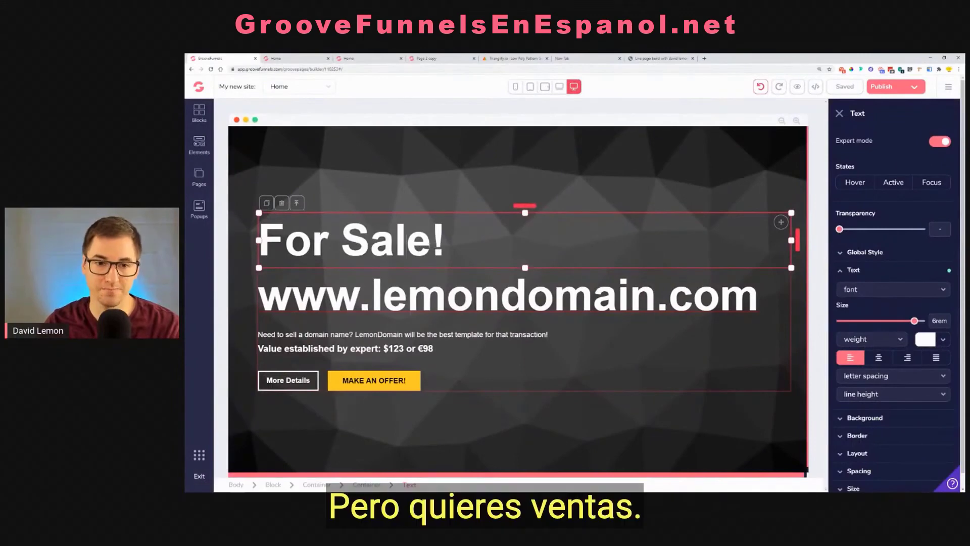
pyautogui.click(429, 242)
pyautogui.write('s')
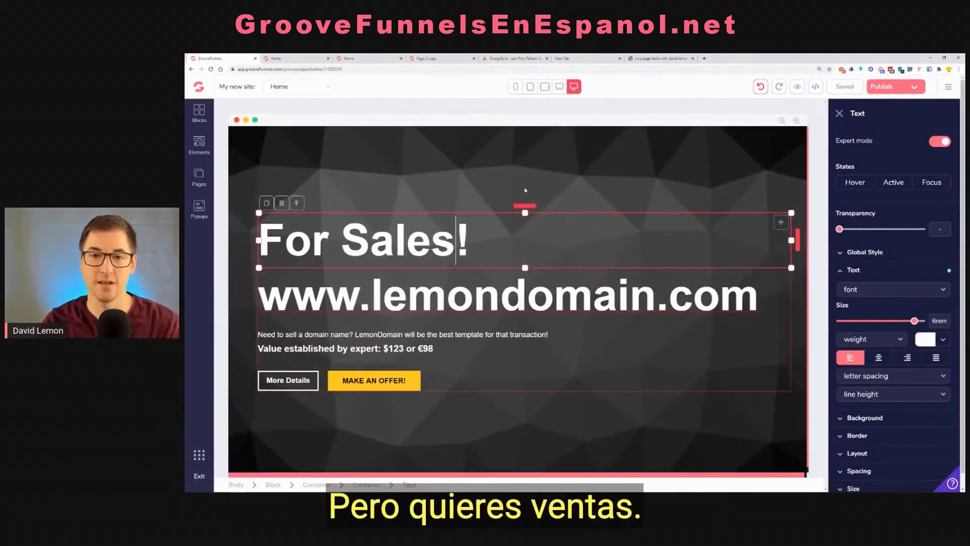
pyautogui.click(559, 86)
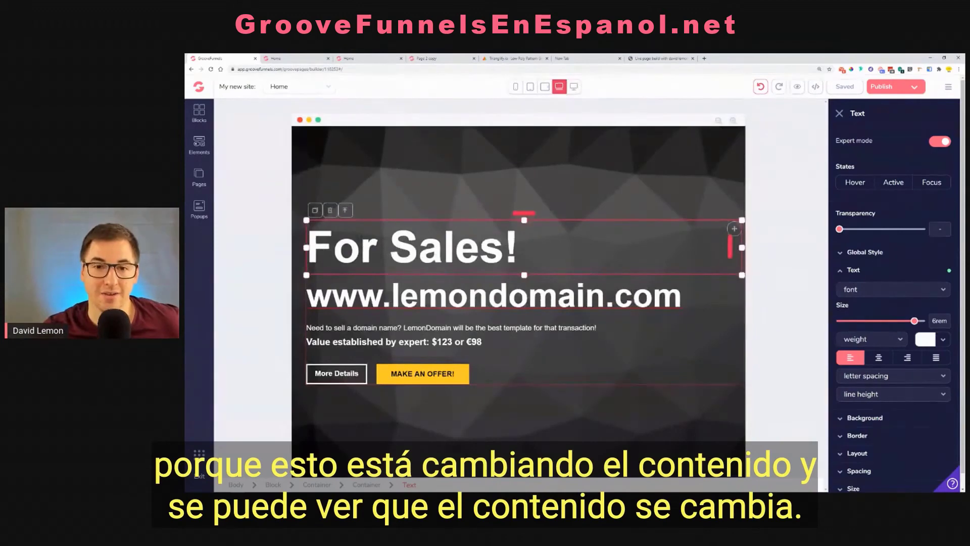
pyautogui.click(545, 86)
pyautogui.click(530, 87)
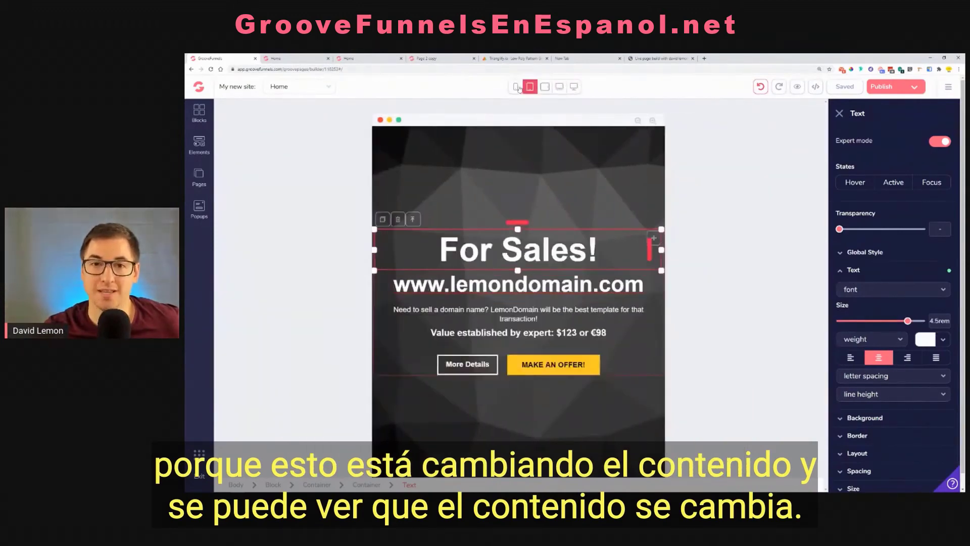
pyautogui.click(516, 88)
pyautogui.click(572, 92)
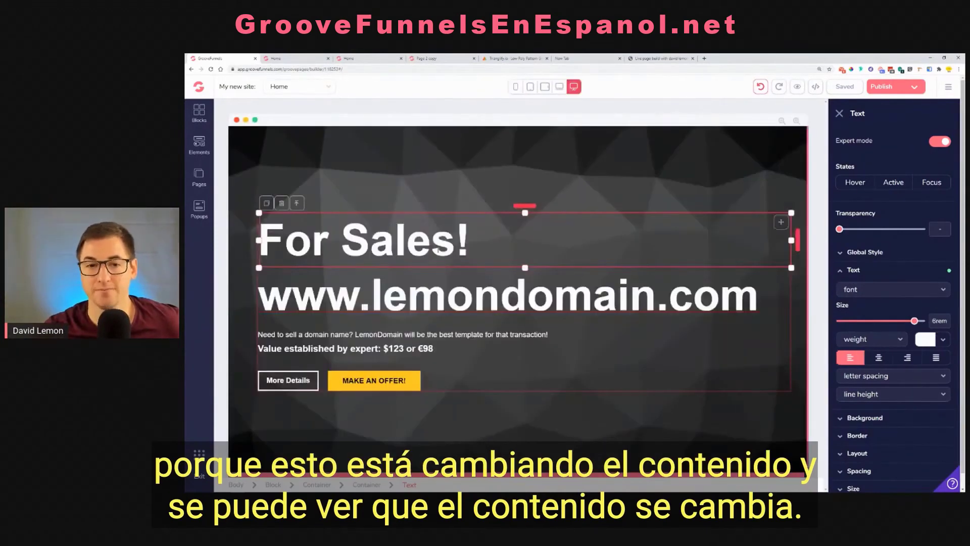
# Restore the heading text to For Sale! in the desktop view
pyautogui.click(455, 245)
pyautogui.press('BackSpace')
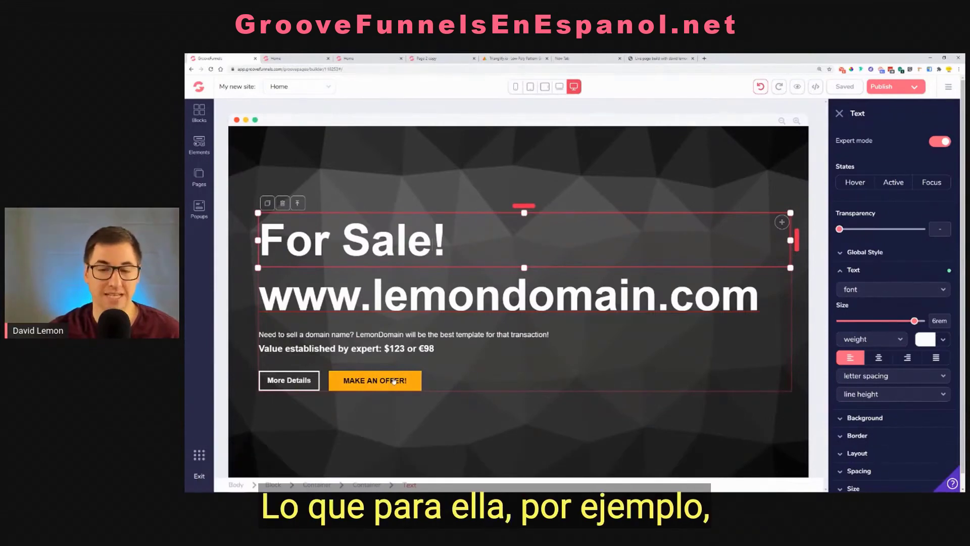
# In the mobile view only, set the MAKE AN OFFER! button's background color to red #FE4848
pyautogui.click(516, 86)
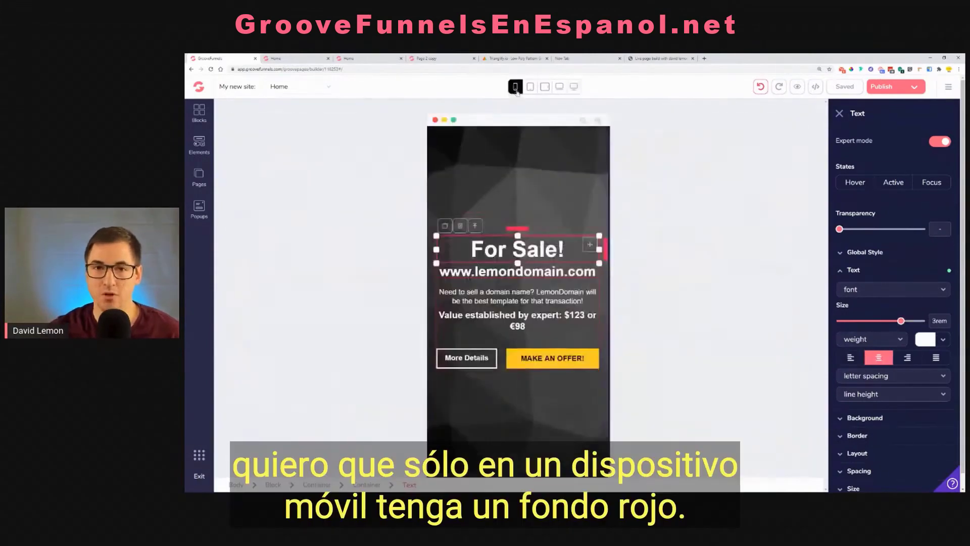
pyautogui.click(559, 361)
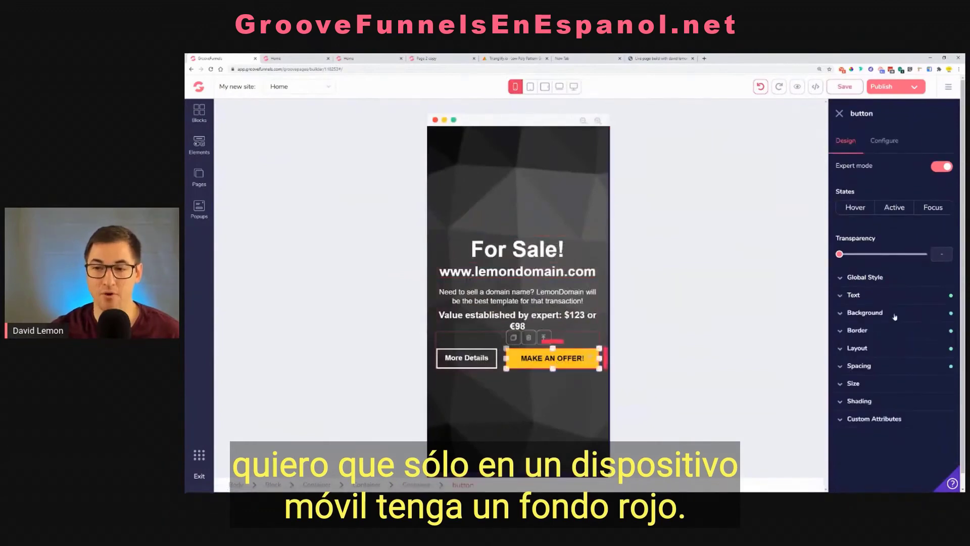
pyautogui.click(865, 312)
pyautogui.click(936, 332)
pyautogui.click(905, 382)
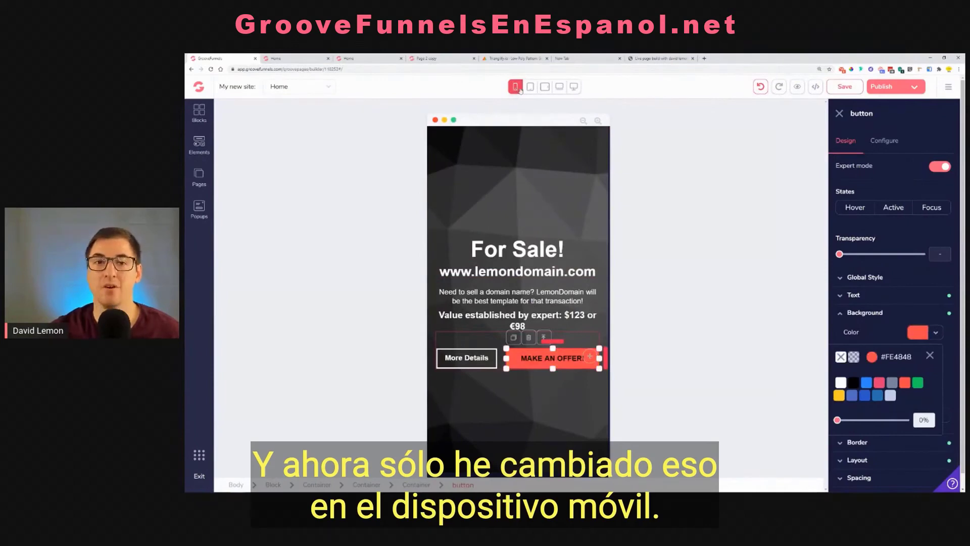
# Compare the MAKE AN OFFER! button's background color in every device view from desktop down to mobile
pyautogui.click(574, 87)
pyautogui.click(559, 86)
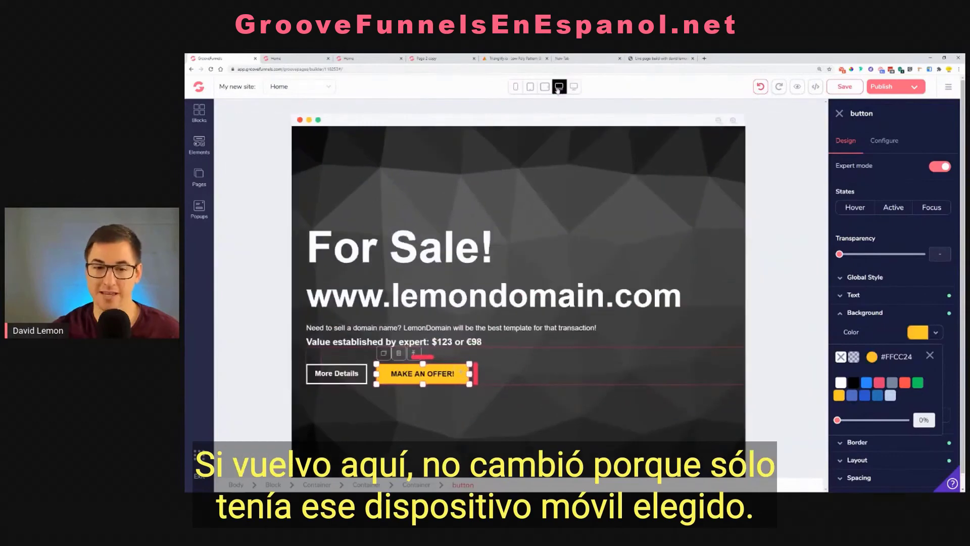
pyautogui.click(544, 87)
pyautogui.click(531, 88)
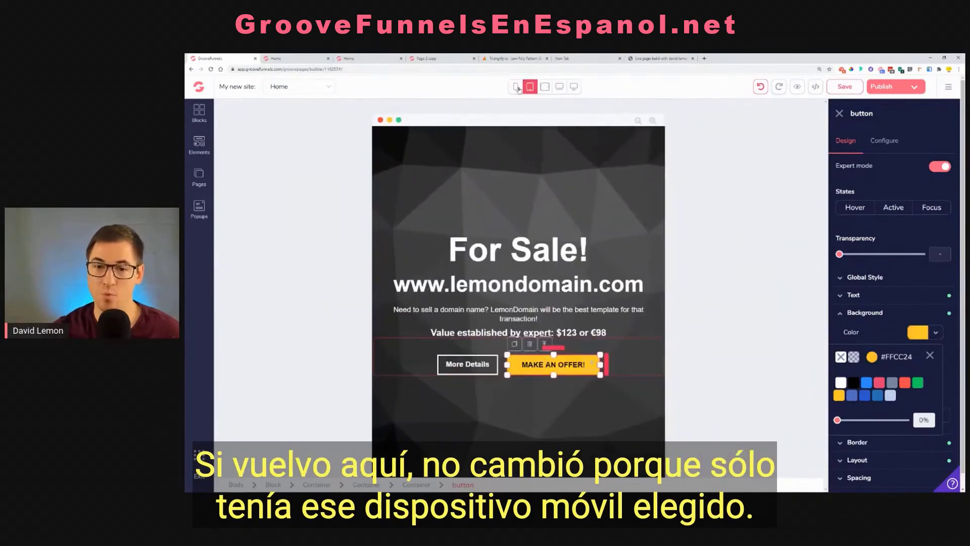
pyautogui.click(517, 88)
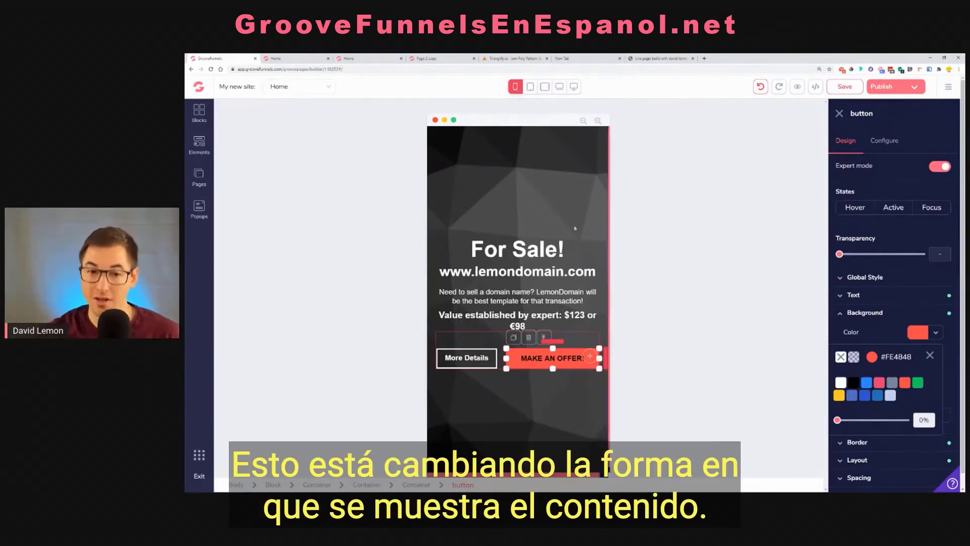
pyautogui.click(546, 88)
pyautogui.doubleClick(528, 286)
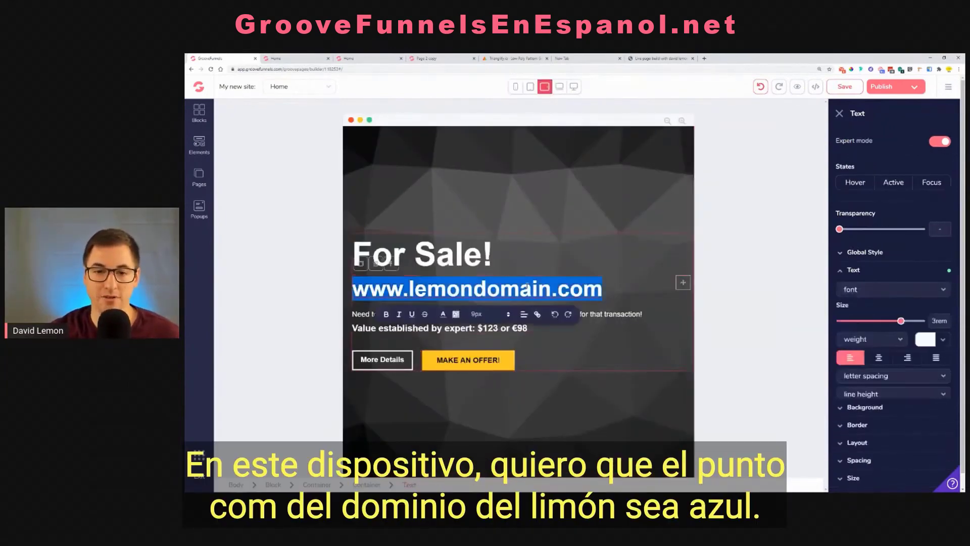
pyautogui.click(943, 339)
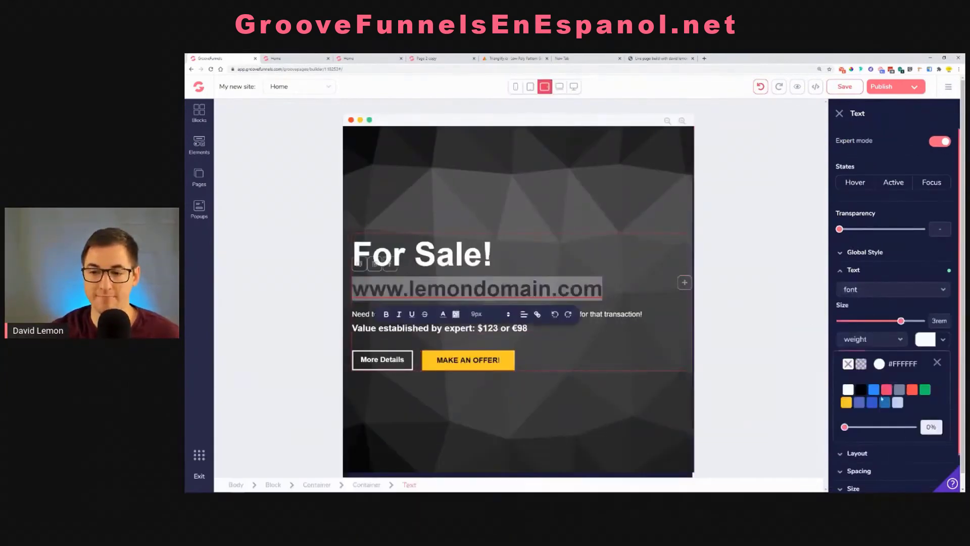
pyautogui.moveTo(874, 390)
pyautogui.click(876, 432)
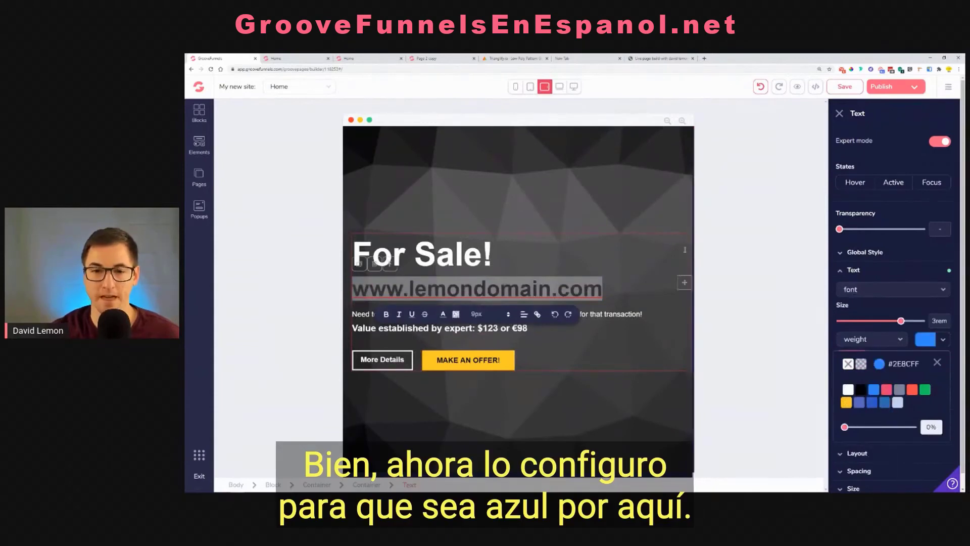
pyautogui.click(584, 159)
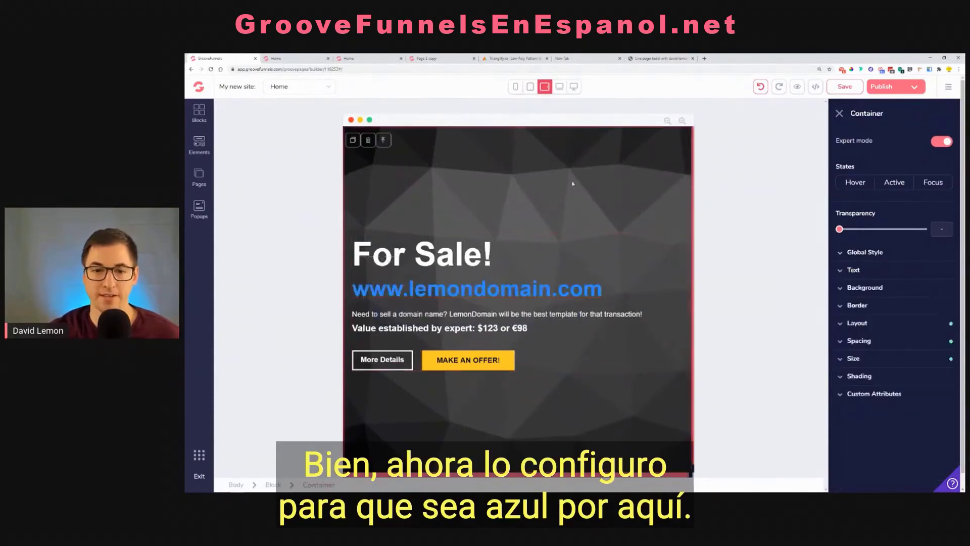
# Check the domain text and offer button colors across the desktop, laptop, tablet and mobile views
pyautogui.click(573, 88)
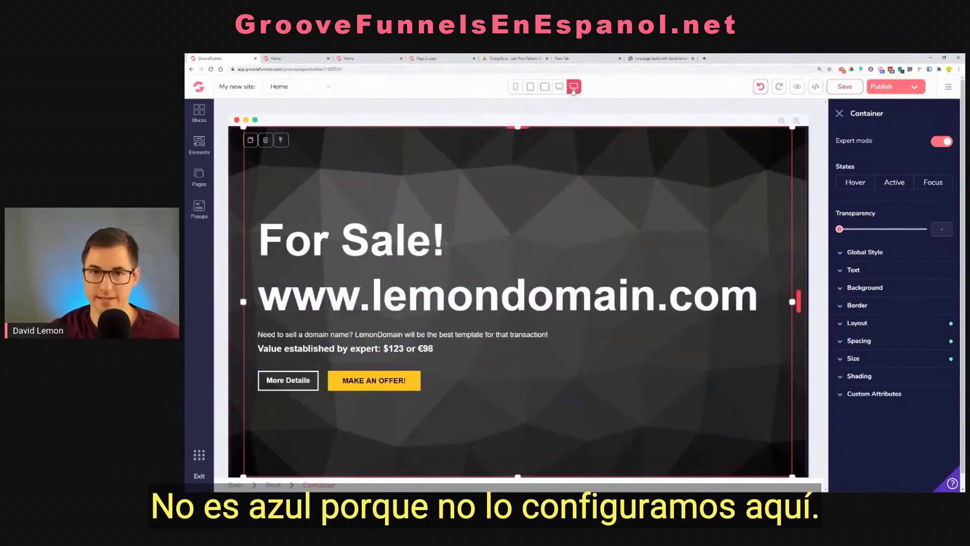
pyautogui.click(560, 87)
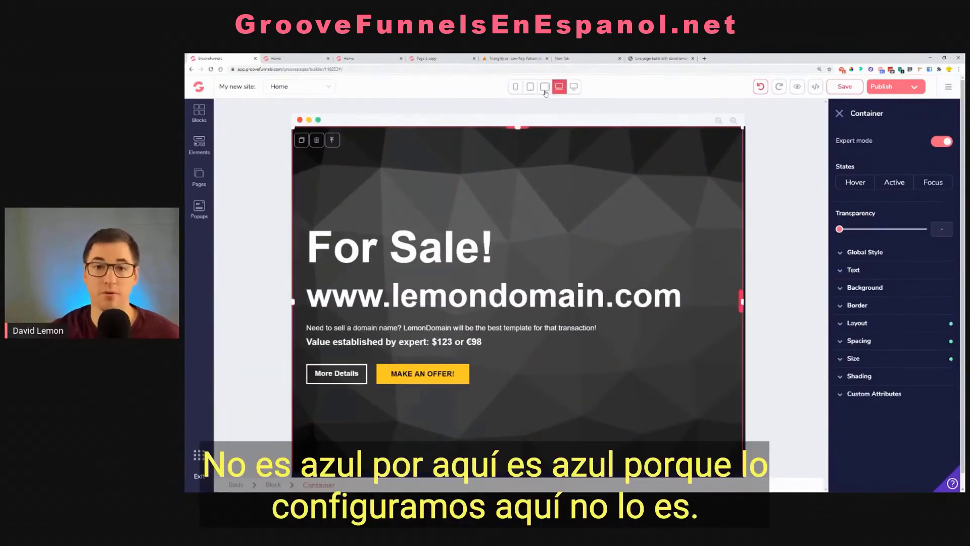
pyautogui.click(545, 87)
pyautogui.click(530, 87)
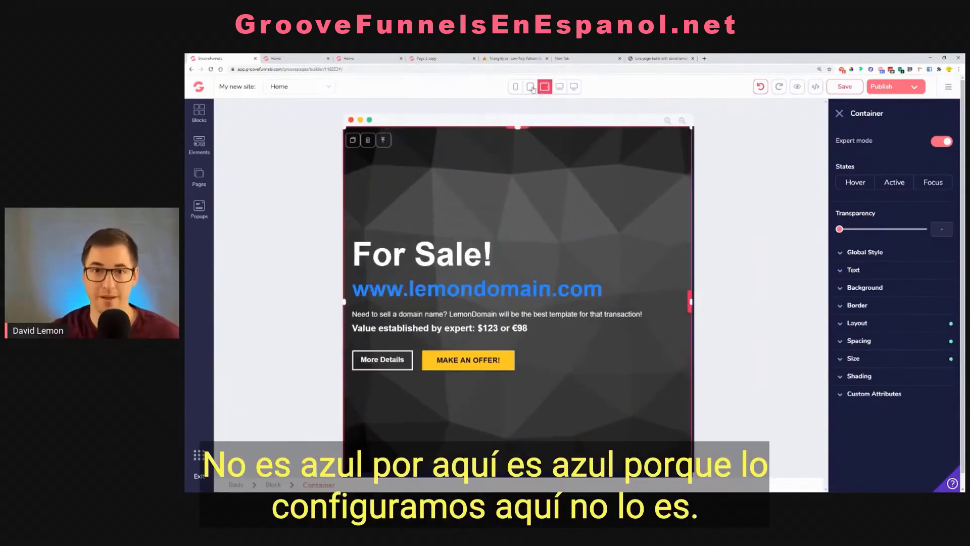
pyautogui.click(516, 87)
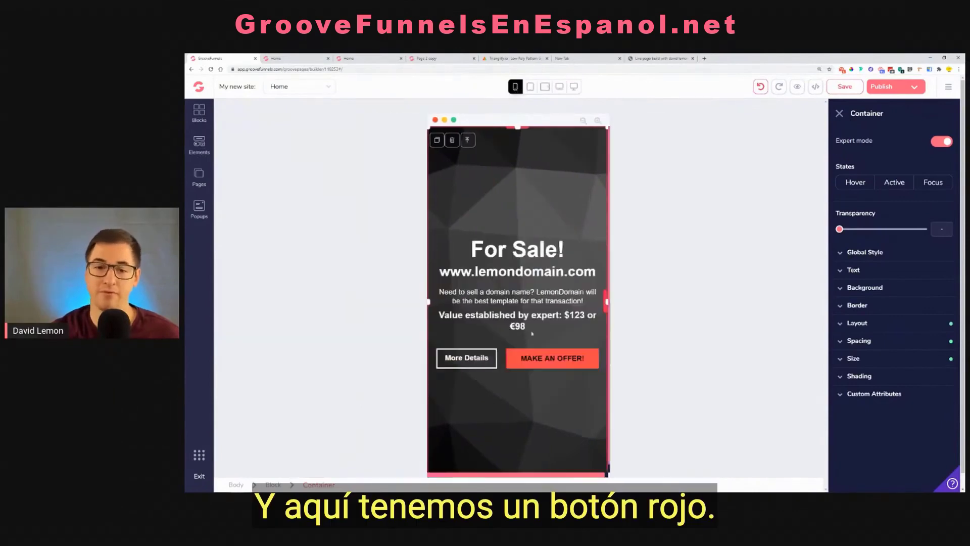
pyautogui.click(574, 87)
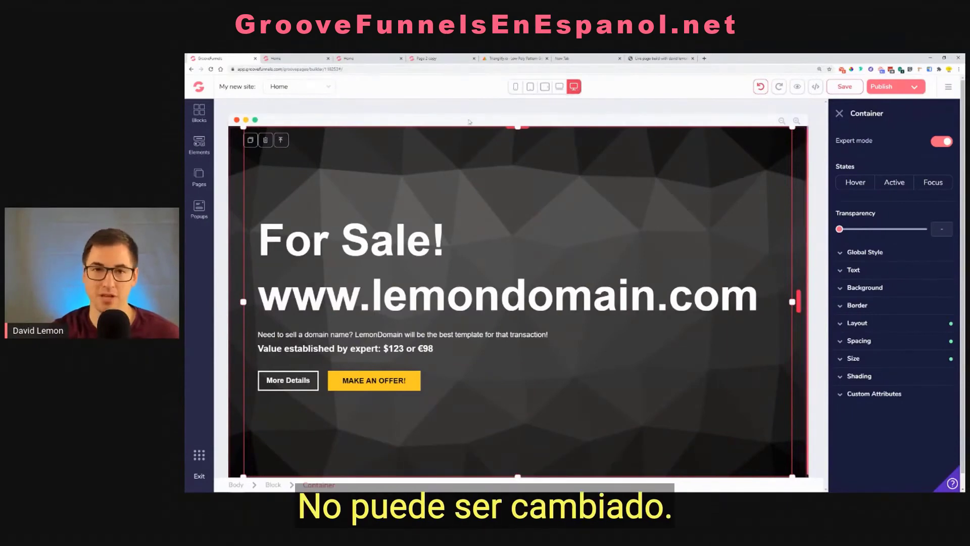
pyautogui.click(558, 88)
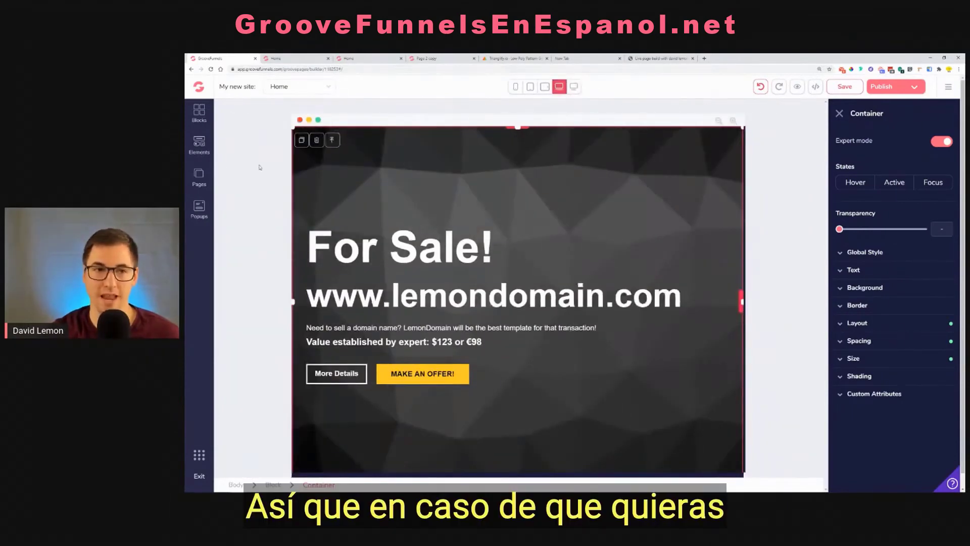
pyautogui.click(194, 157)
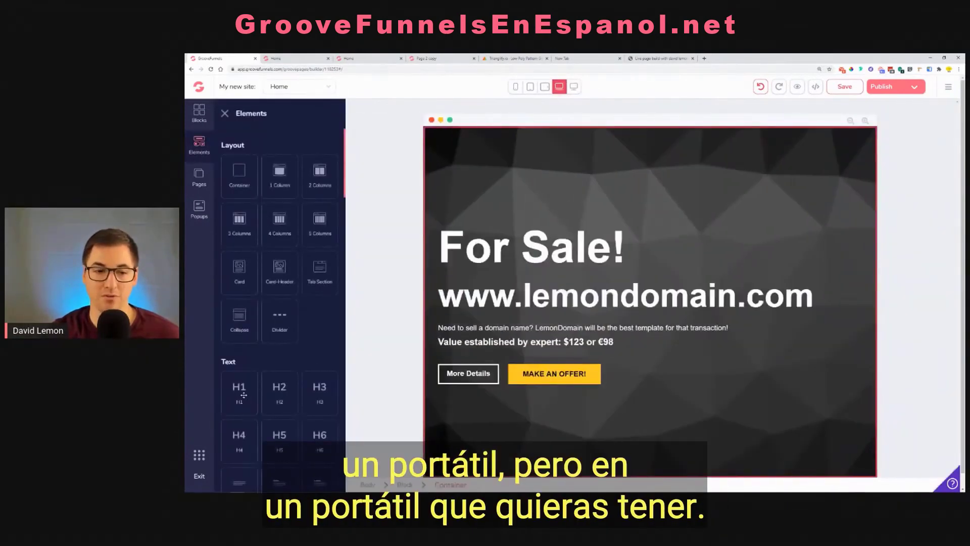
pyautogui.scroll(-3, 254, 386)
pyautogui.scroll(-6, 254, 386)
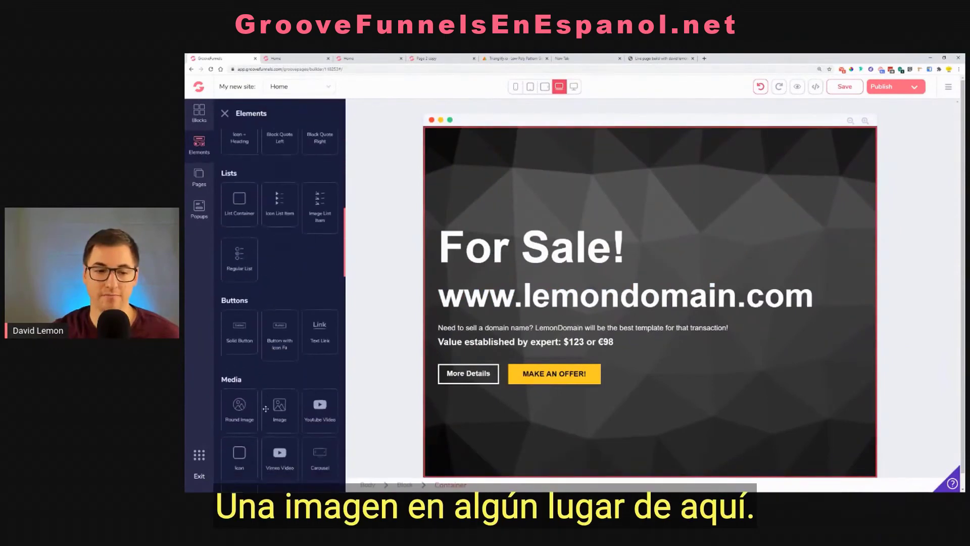
pyautogui.moveTo(276, 390); pyautogui.dragTo(587, 313)
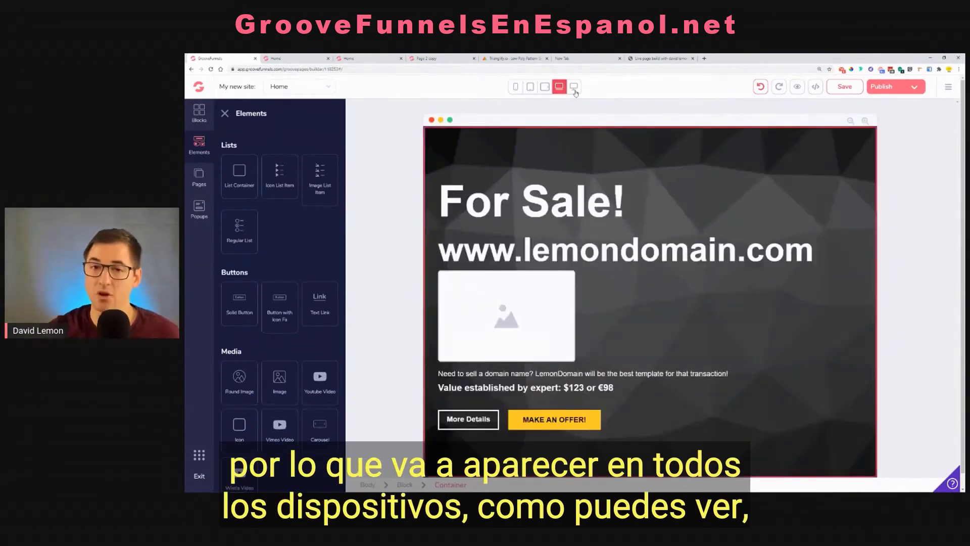
# Check the image placeholder in the desktop, laptop, tablet and mobile views, ending in the desktop view
pyautogui.click(574, 87)
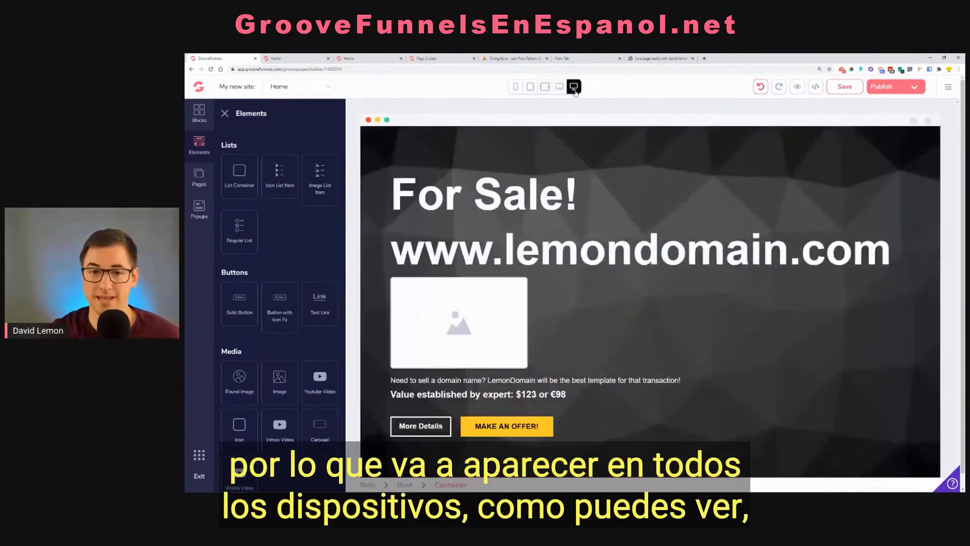
pyautogui.click(559, 87)
pyautogui.click(544, 87)
pyautogui.click(529, 87)
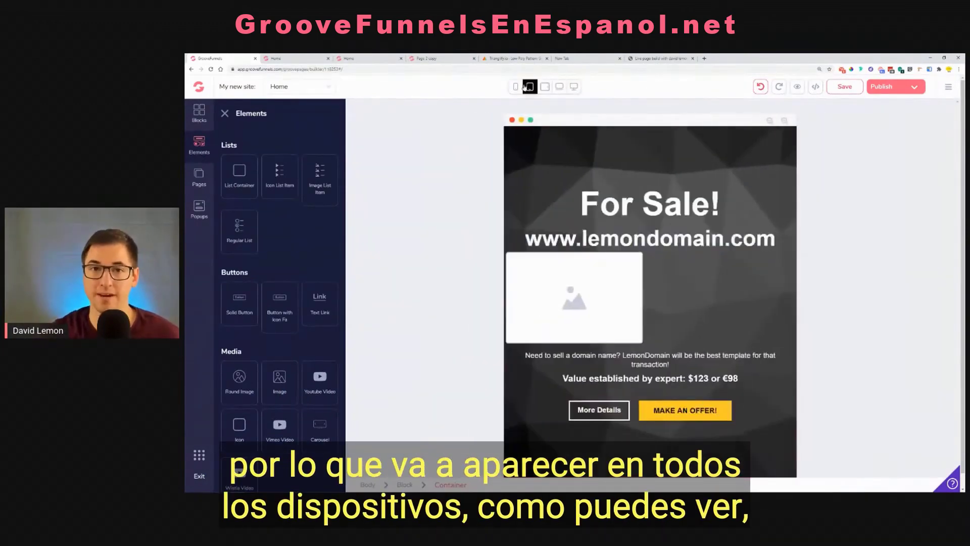
pyautogui.click(516, 86)
pyautogui.click(574, 87)
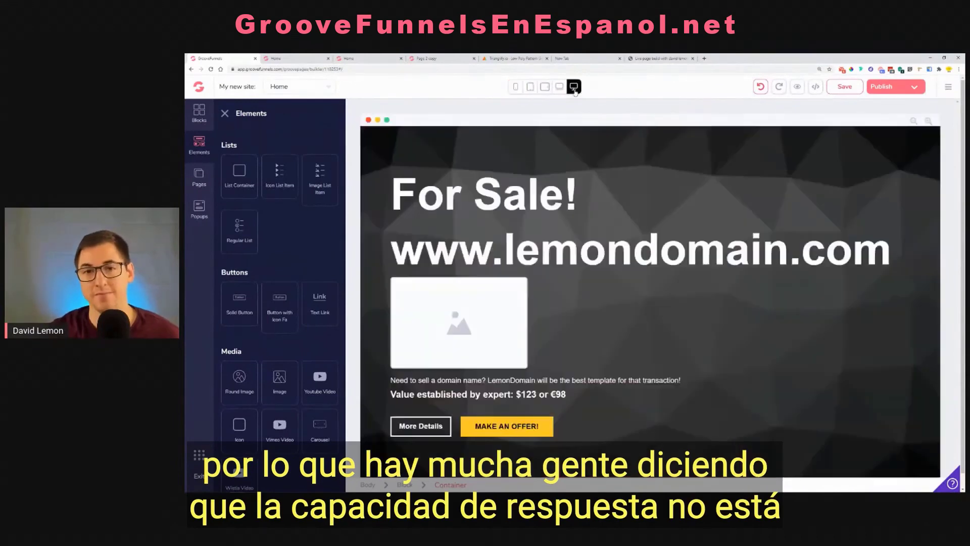
pyautogui.click(500, 300)
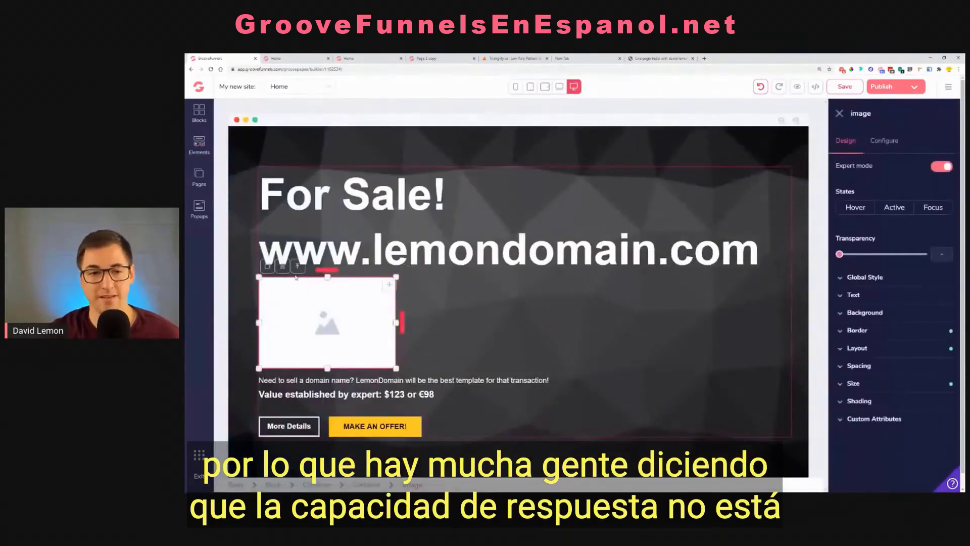
pyautogui.click(282, 266)
pyautogui.click(594, 297)
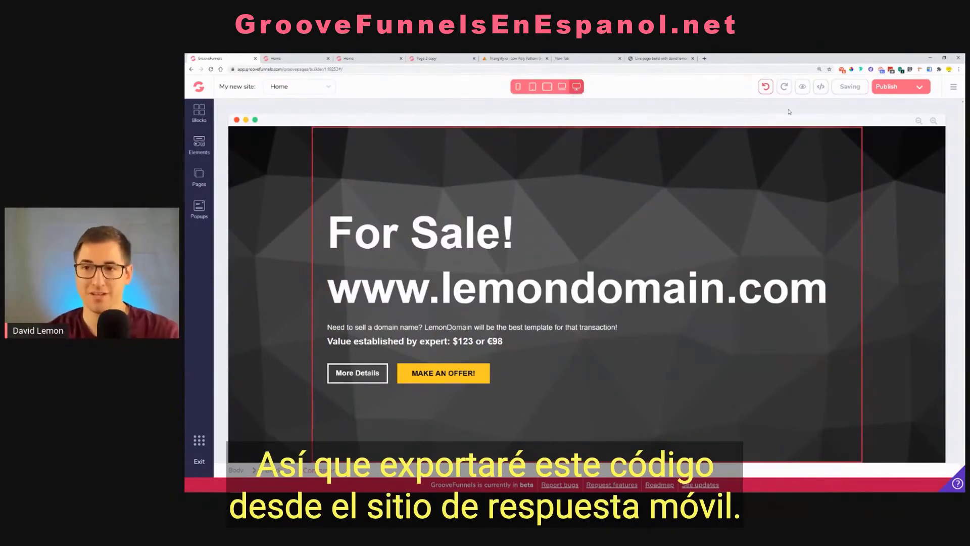
# Open the page's source code and copy all of it into a new Notepad document
pyautogui.click(827, 89)
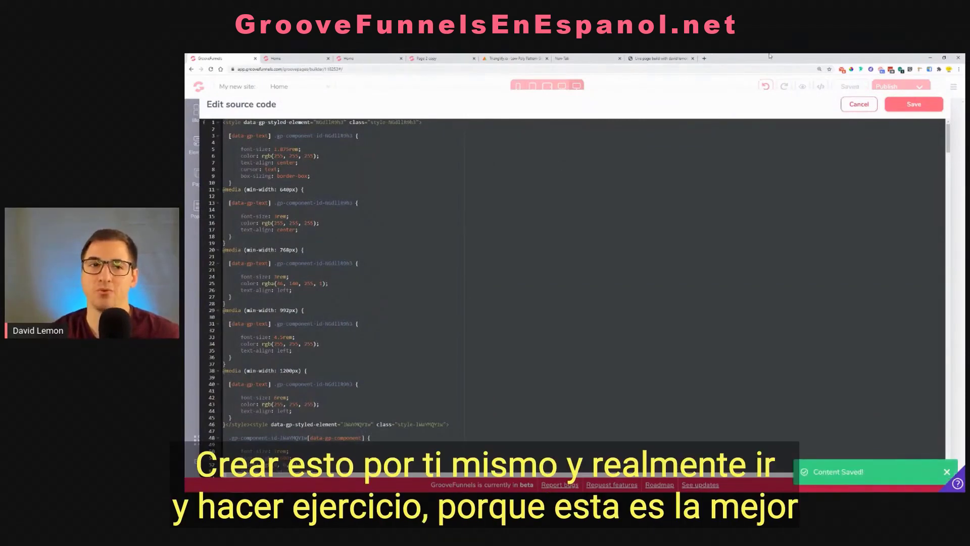
pyautogui.click(870, 71)
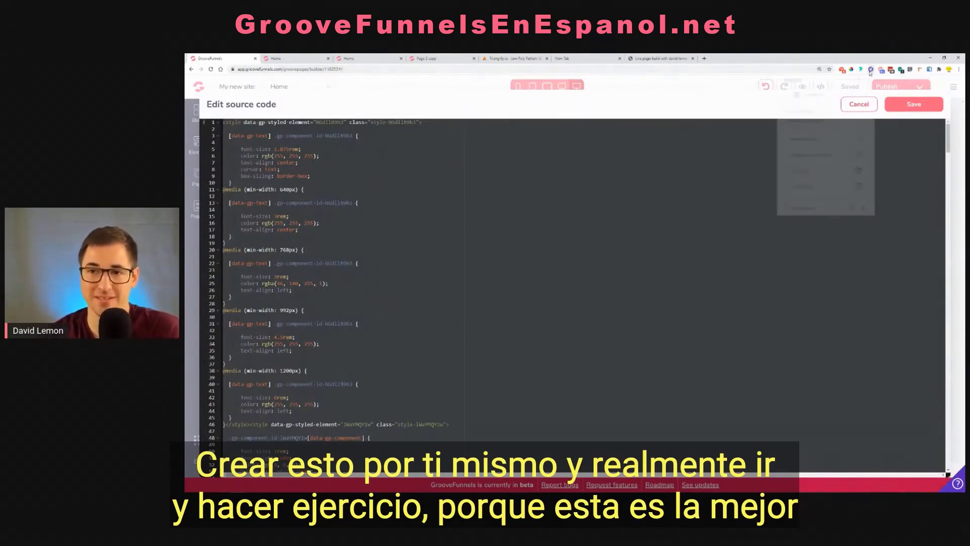
pyautogui.click(683, 113)
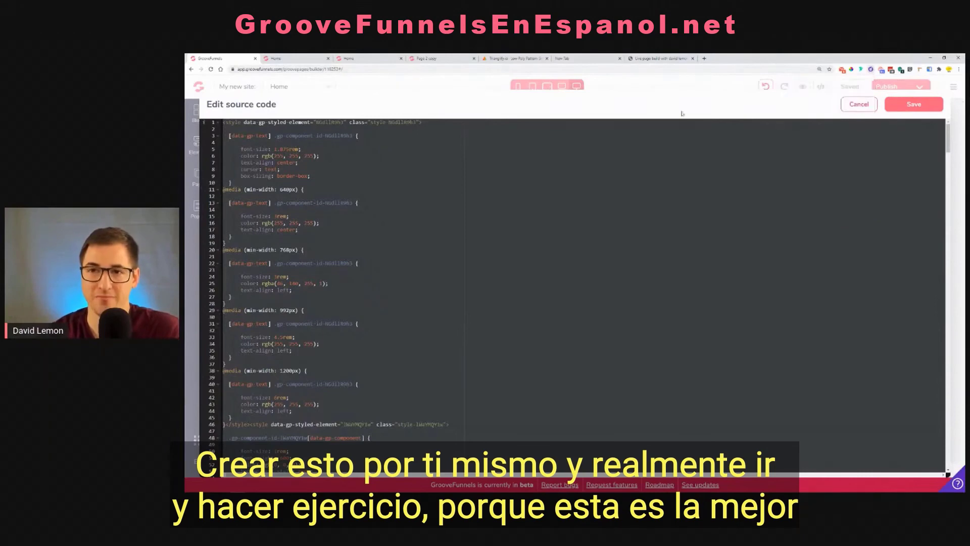
pyautogui.click(192, 487)
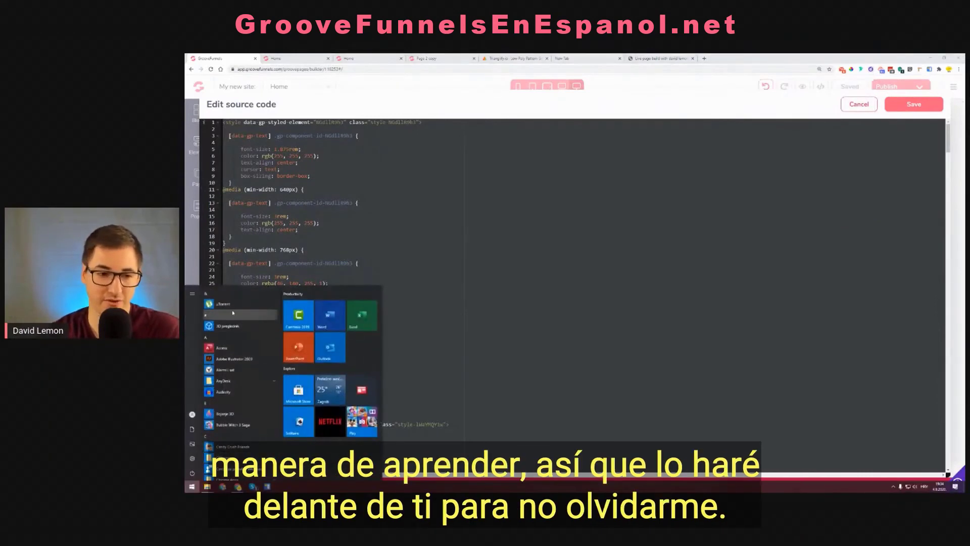
pyautogui.write('not')
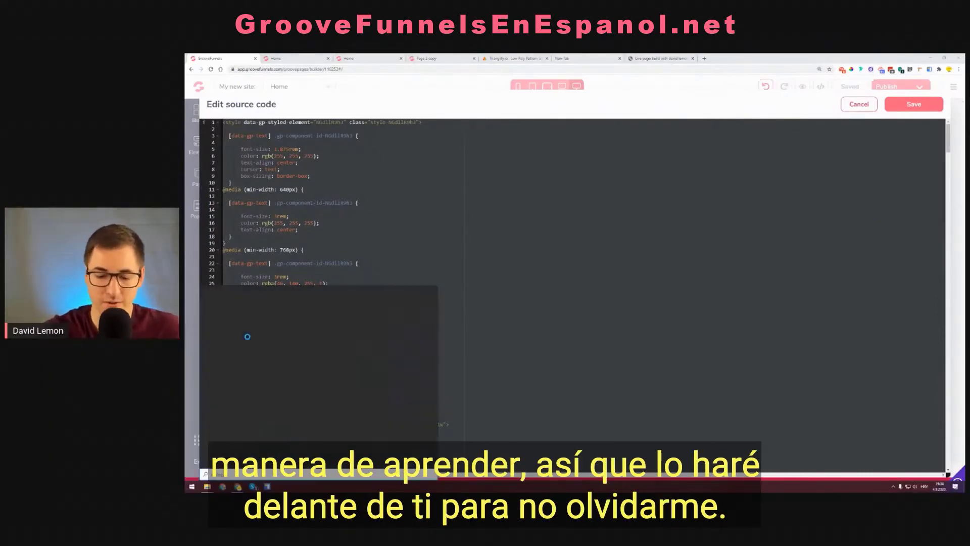
pyautogui.click(248, 320)
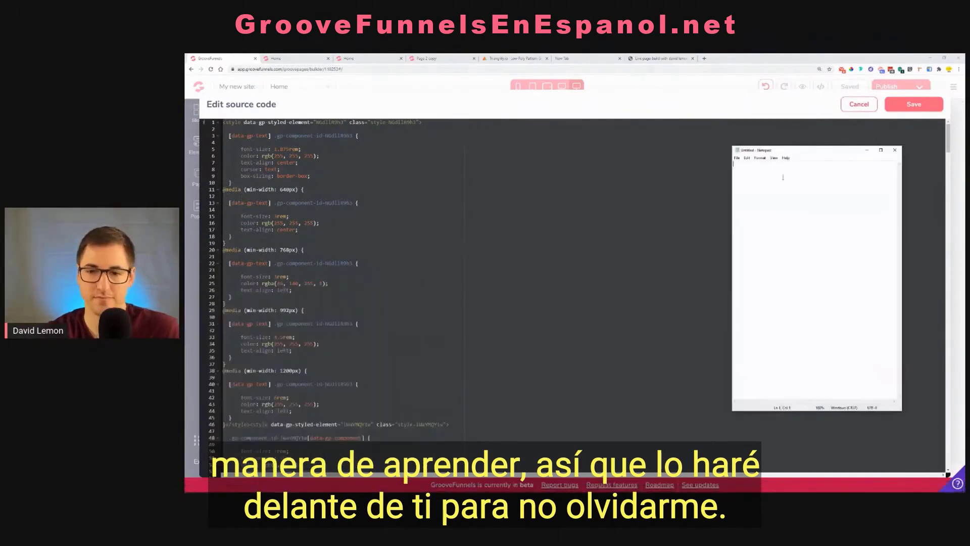
pyautogui.hotkey('ctrl', 'v')
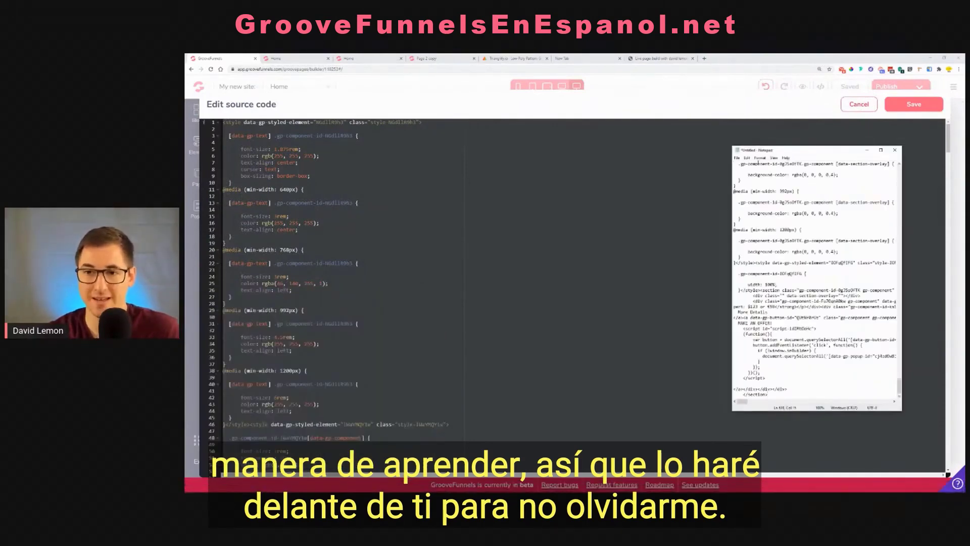
# Save the Notepad document to the Desktop as the text file Domain For Sale and close Notepad
pyautogui.click(738, 157)
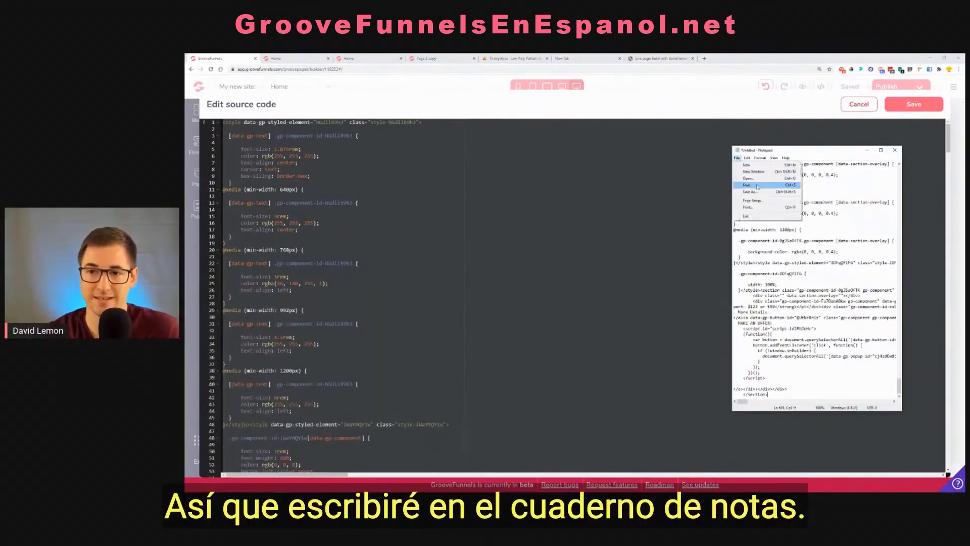
pyautogui.click(746, 191)
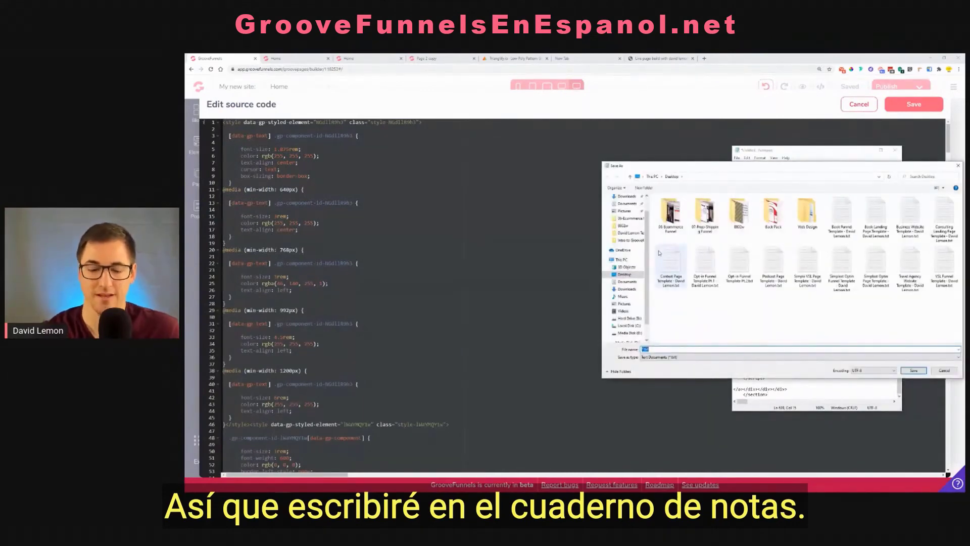
pyautogui.press('BackSpace')
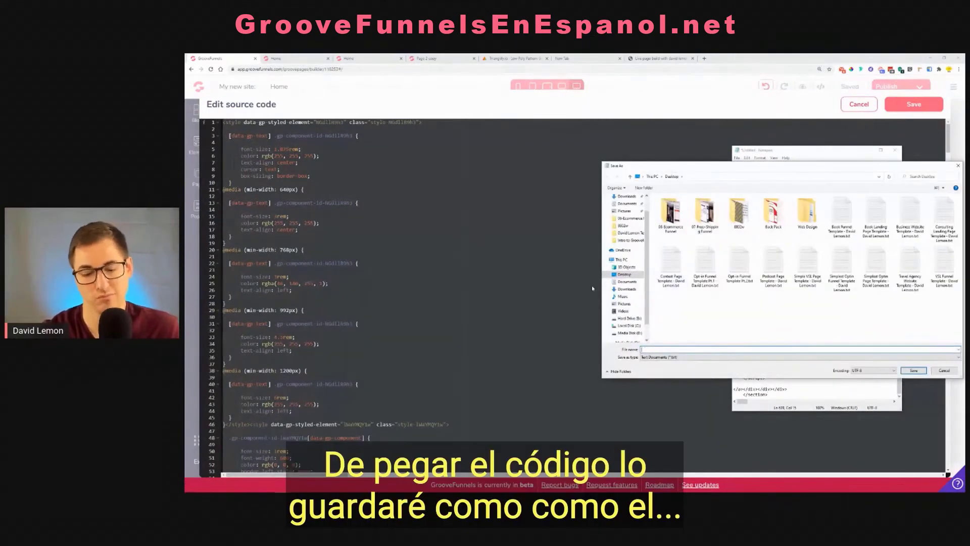
pyautogui.write('Domain')
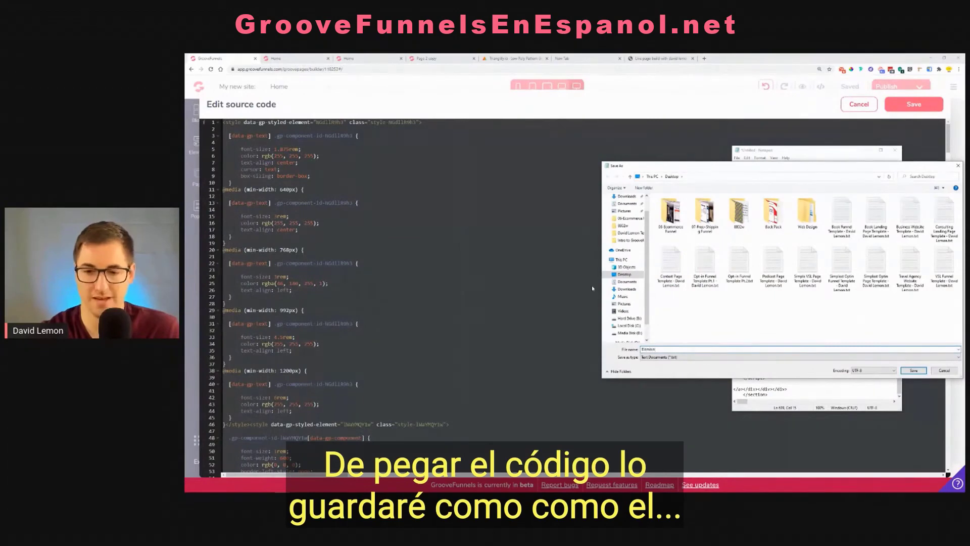
pyautogui.write(' For Sale')
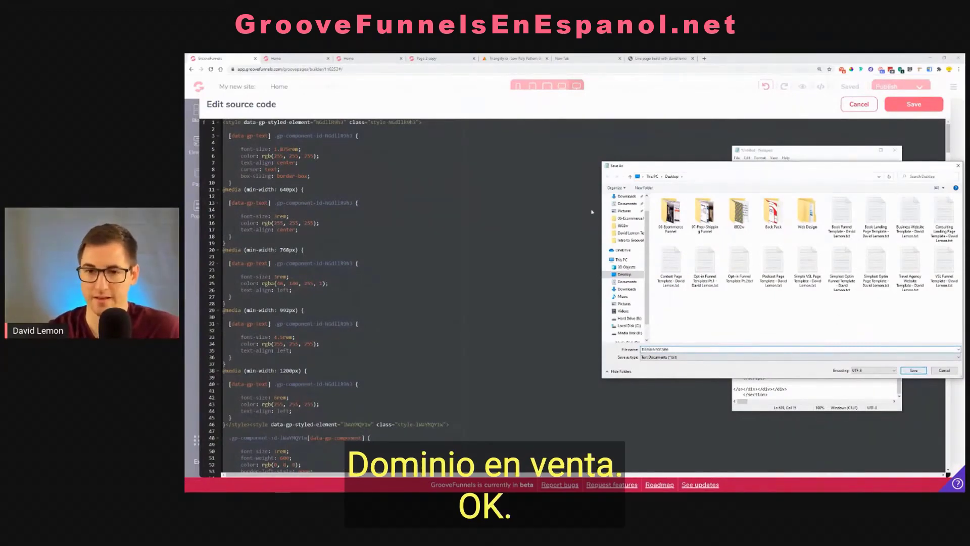
pyautogui.scroll(1, 628, 209)
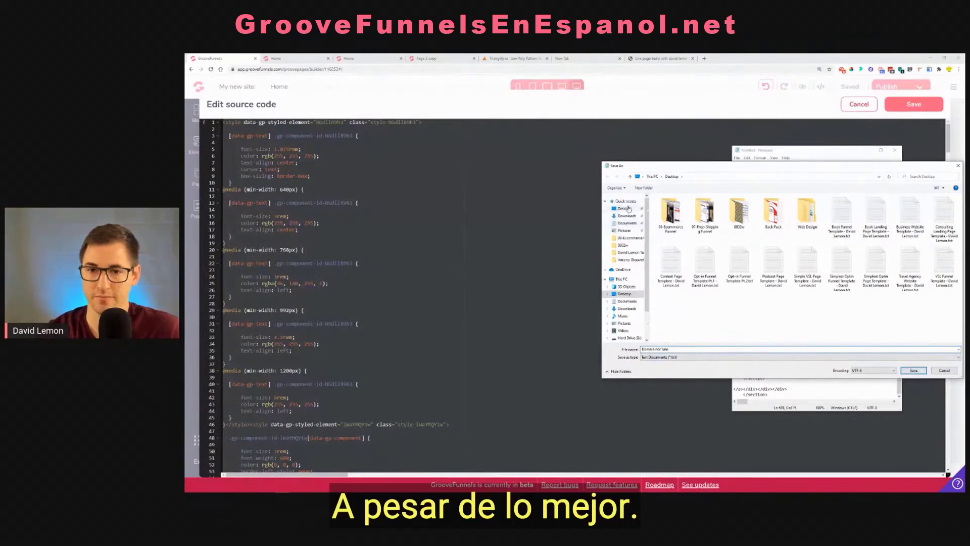
pyautogui.click(629, 209)
pyautogui.click(914, 370)
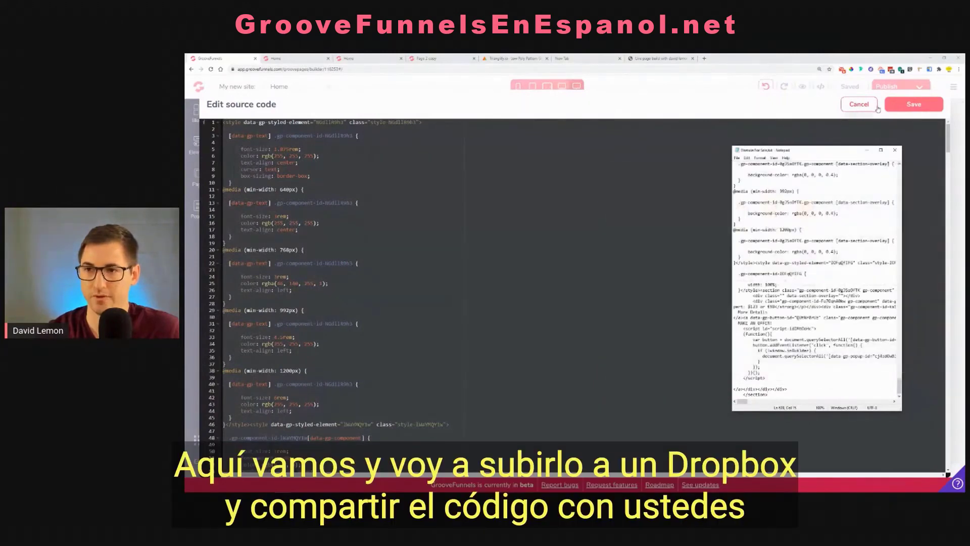
pyautogui.click(895, 150)
# Upload Domain For Sale.txt from the Desktop with the Droplr extension and open its share page
pyautogui.click(871, 69)
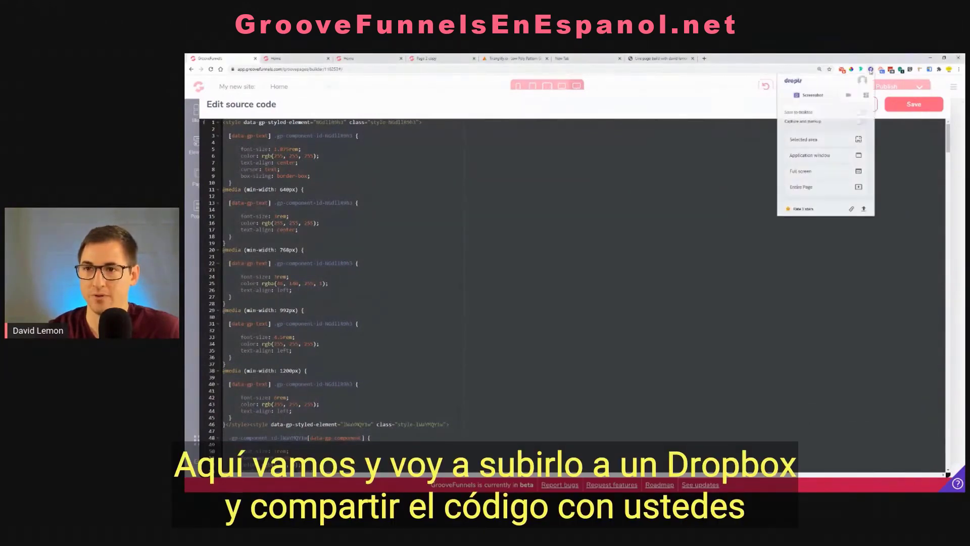
pyautogui.click(864, 209)
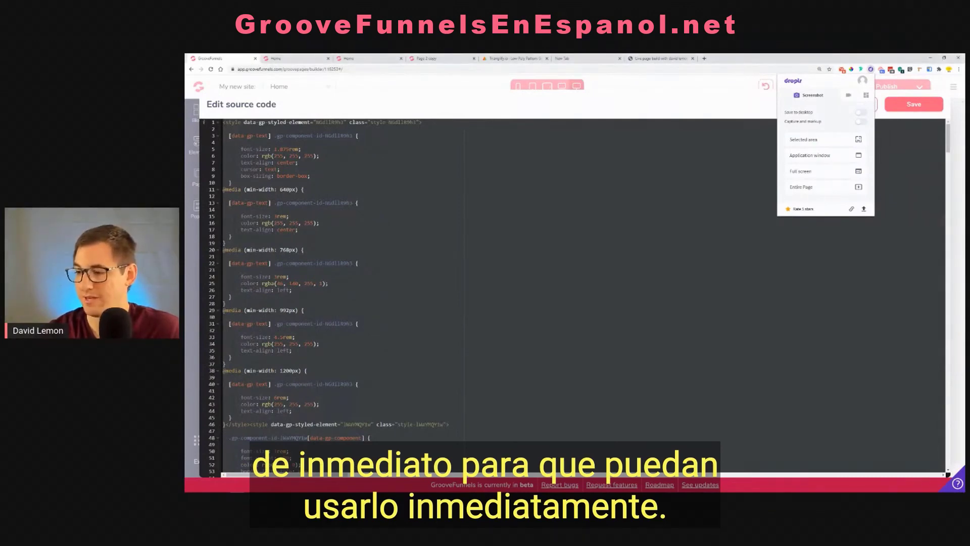
pyautogui.click(838, 117)
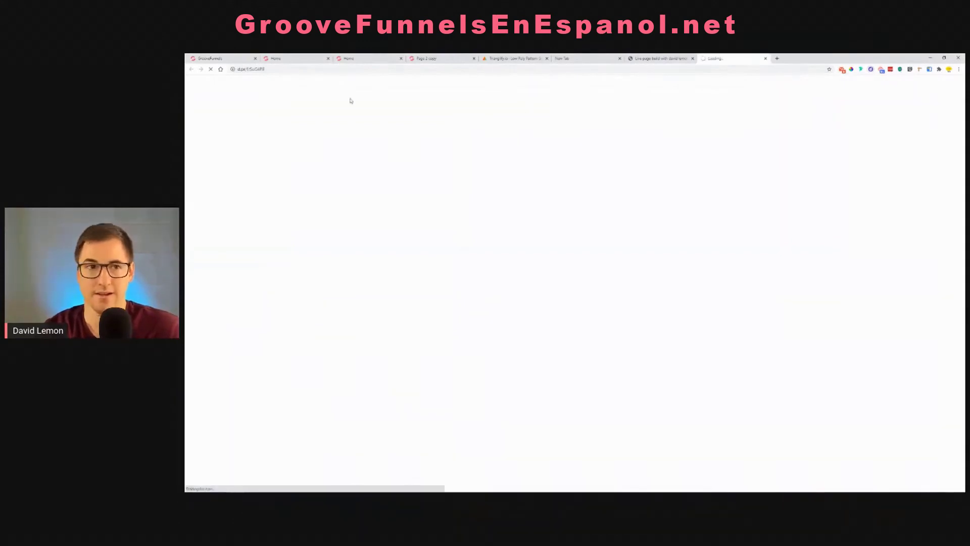
# Copy the share page's link for Domain For Sale.txt and return to the landing page preview
pyautogui.click(279, 70)
pyautogui.rightClick(281, 70)
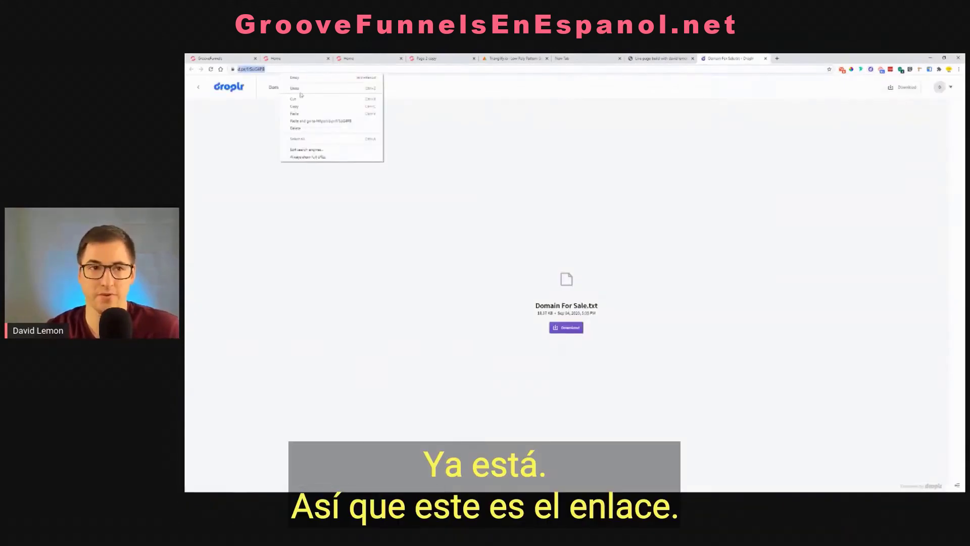
pyautogui.click(308, 107)
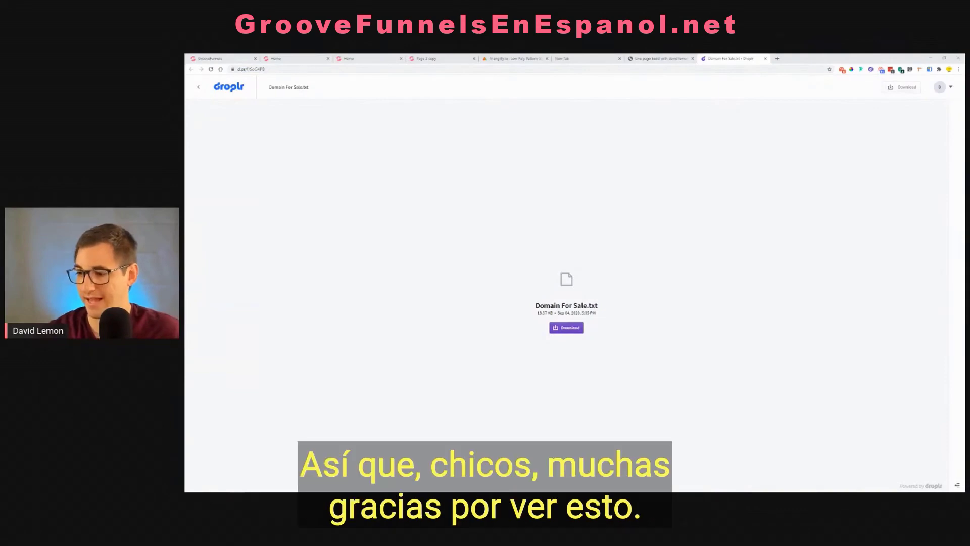
pyautogui.click(292, 59)
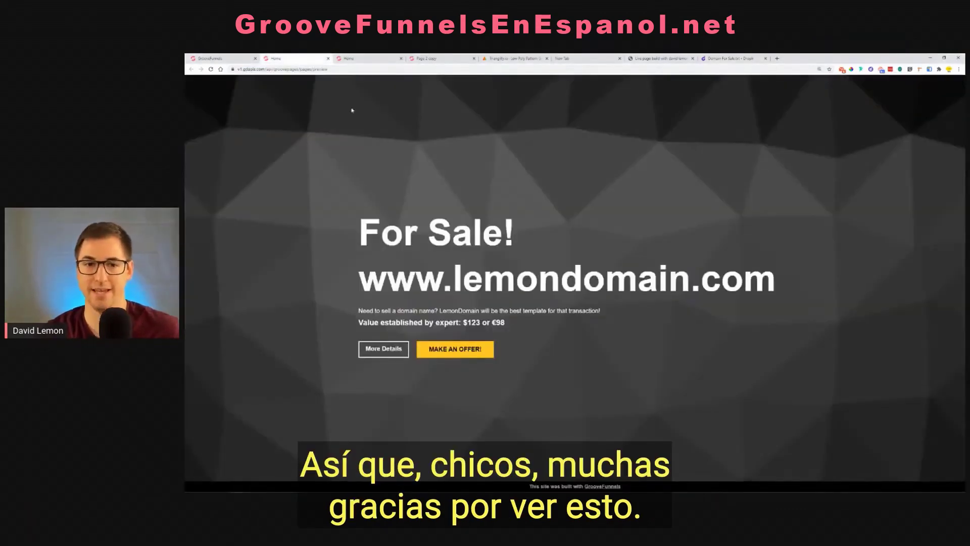